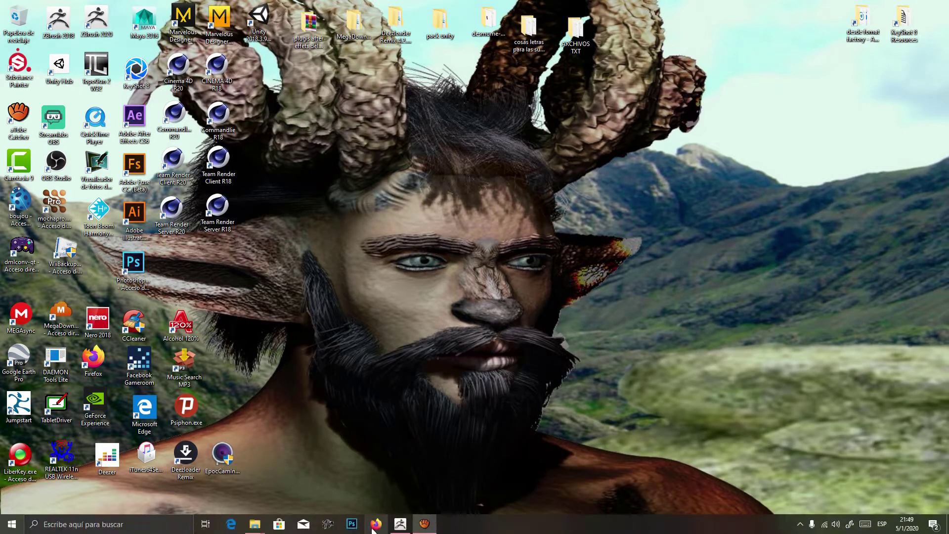
- Restore the minimised ZBrush 2018 window from the Windows taskbar
click(401, 524)
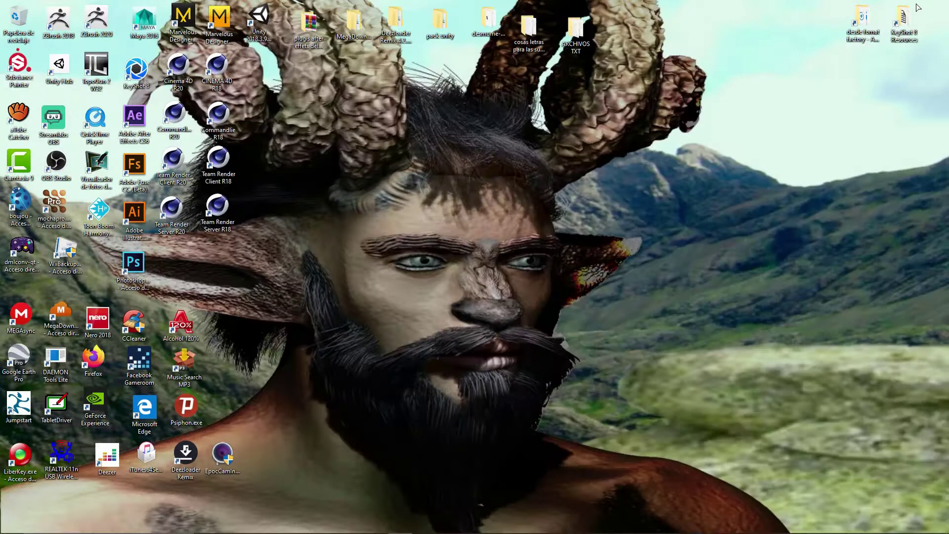
- Minimise ZBrush 2018 so the Windows desktop is visible
click(913, 5)
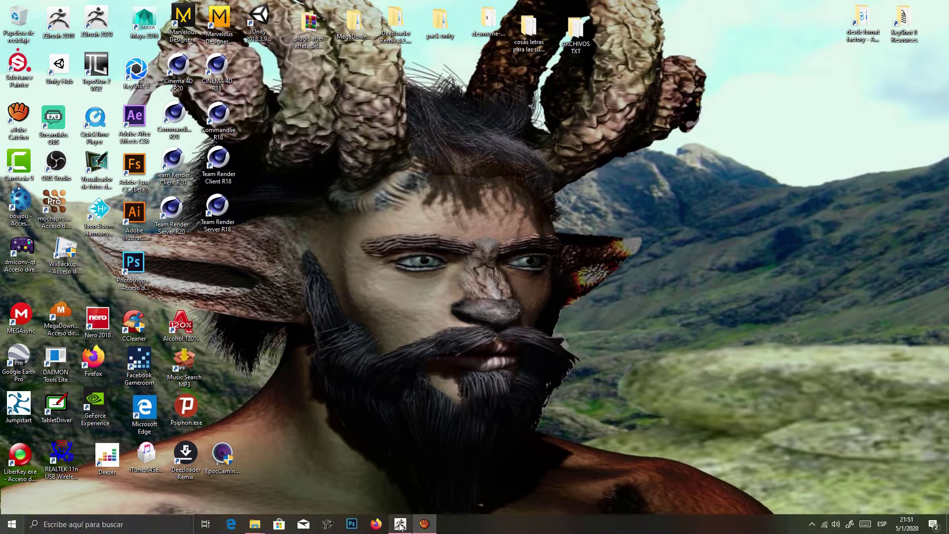
- Restore ZBrush and select DemoAnimeHead.ZPR in the LightBox project browser
click(400, 523)
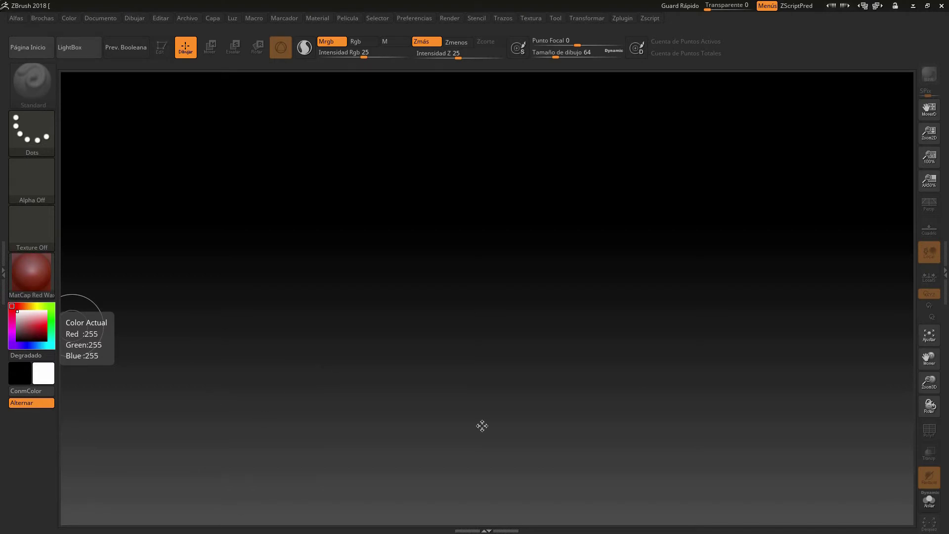
click(84, 54)
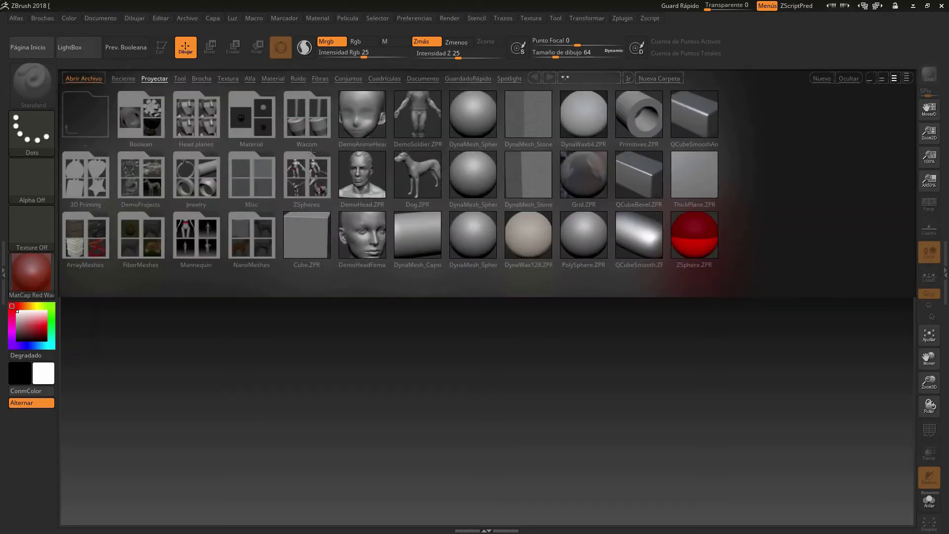
click(359, 124)
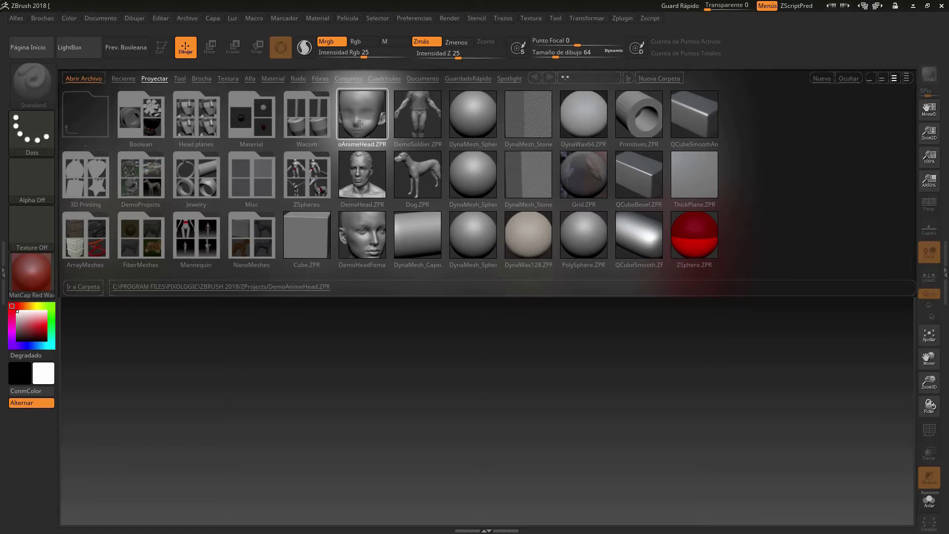
- Load DemoAnimeHead.ZPR and mask both eye sockets, tidying the masks' lower edges
double_click(359, 124)
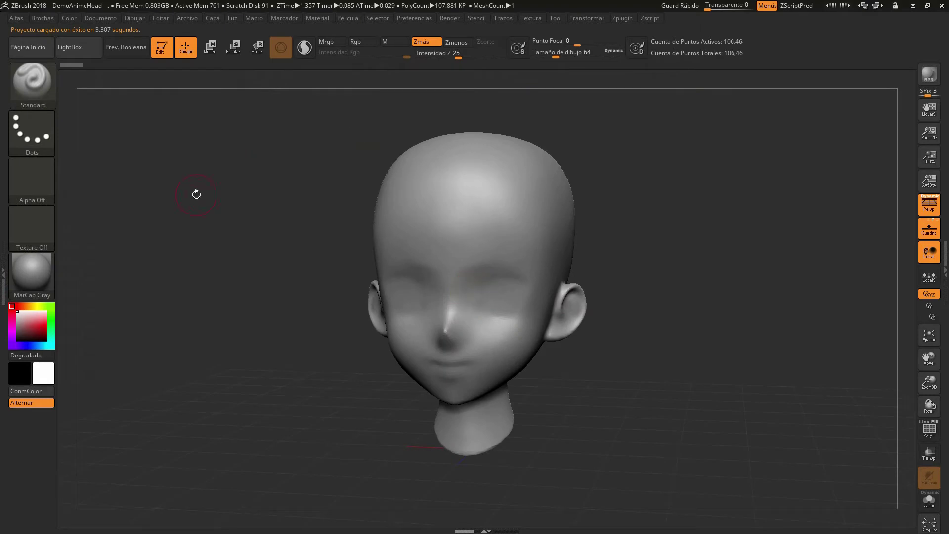
mouse_move(307, 224)
mouse_down()
mouse_move(294, 229)
mouse_move(343, 271)
mouse_up()
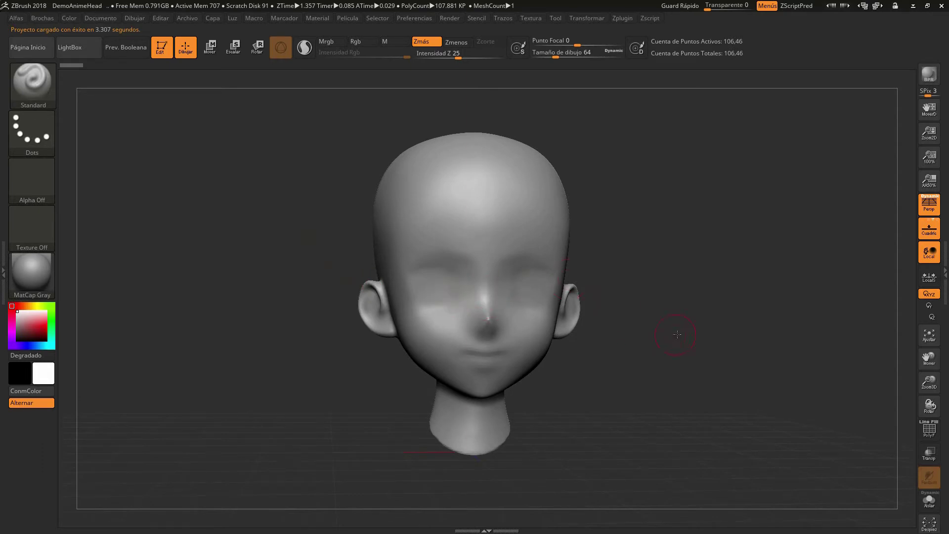
key(ctrl)
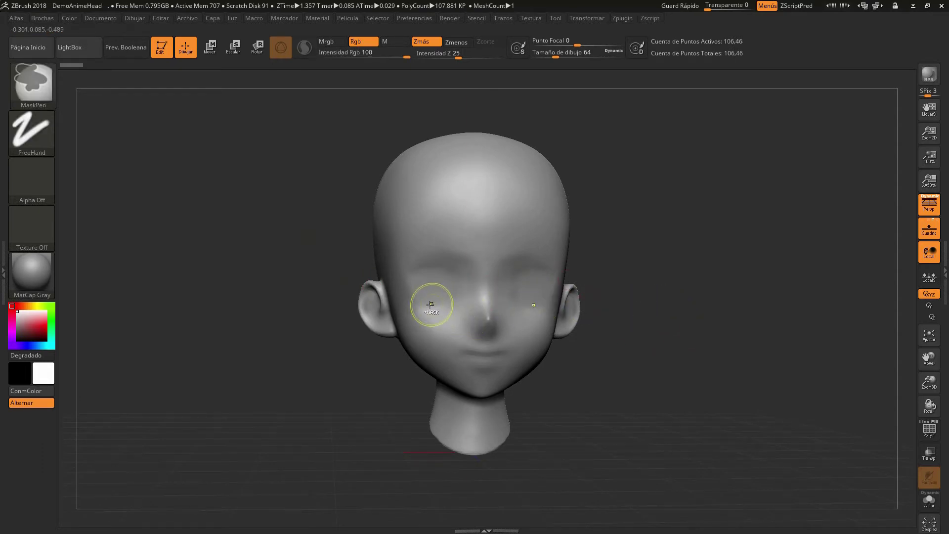
mouse_move(431, 304)
ctrl+mouse_down()
mouse_move(440, 288)
mouse_move(411, 284)
mouse_move(421, 287)
ctrl+mouse_up()
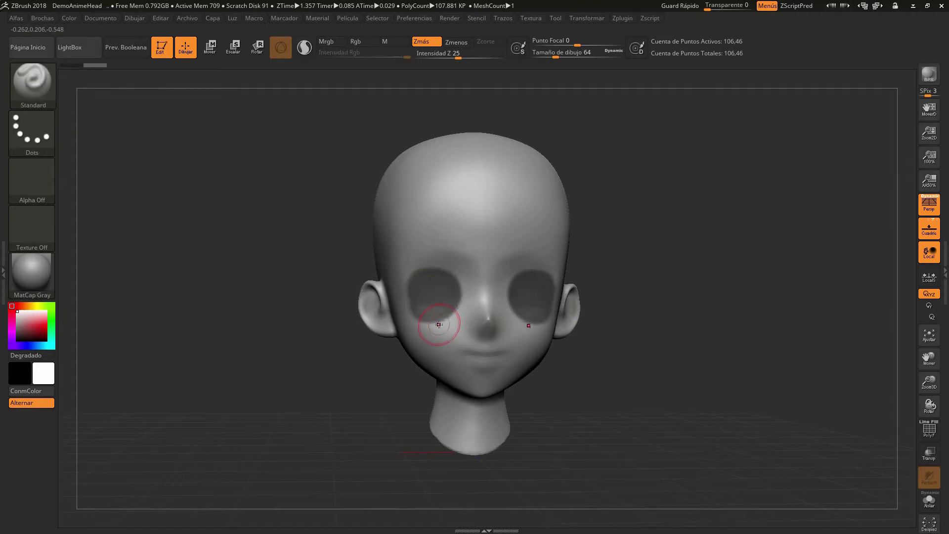
key(ctrl)
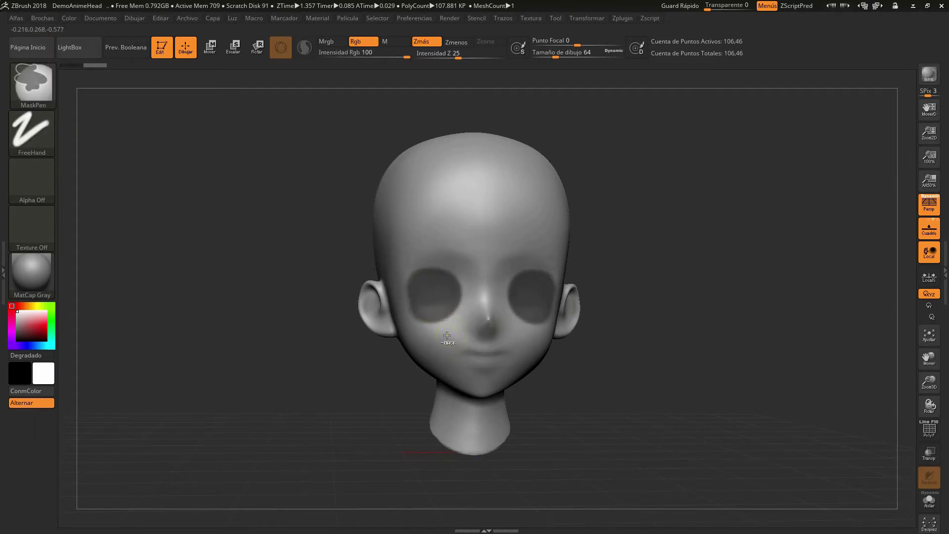
mouse_move(442, 322)
ctrl+alt+mouse_down()
mouse_move(412, 327)
mouse_move(452, 312)
ctrl+alt+mouse_up()
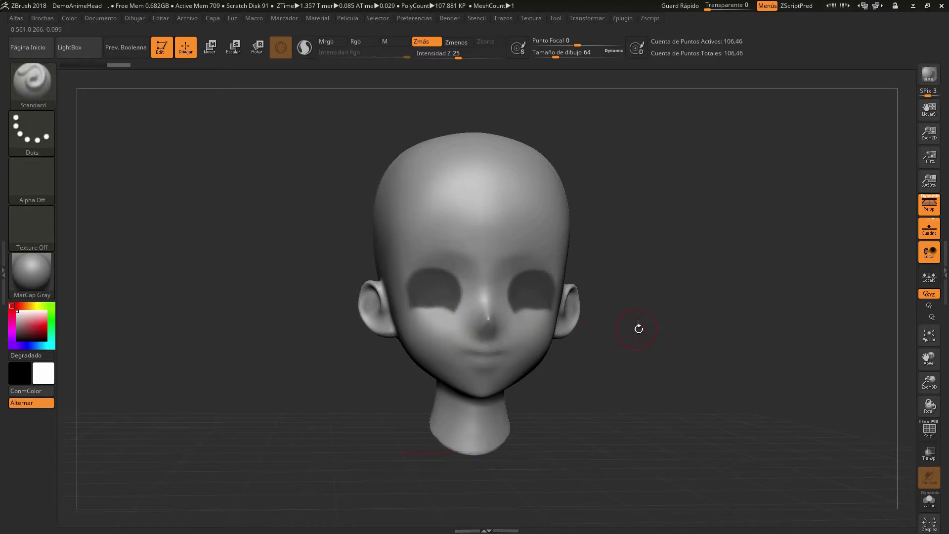
- Invert the mask and transpose the freed eye areas 10 degrees into the head
ctrl+click(642, 311)
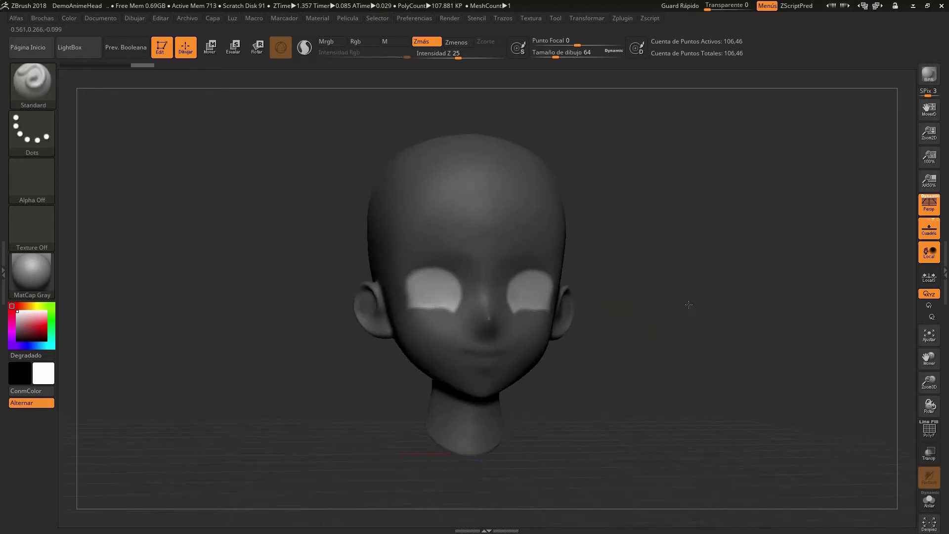
drag(631, 316, 579, 239)
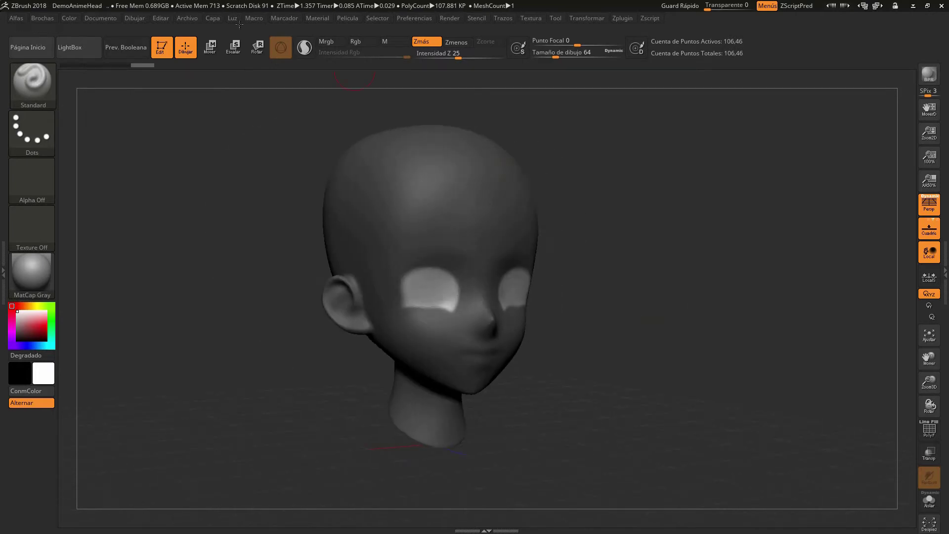
click(210, 47)
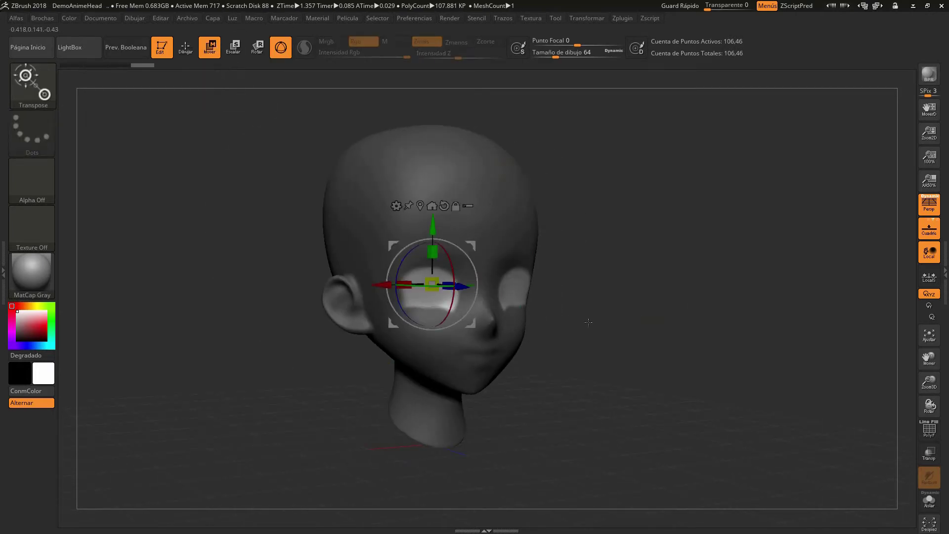
drag(499, 295, 446, 289)
key(q)
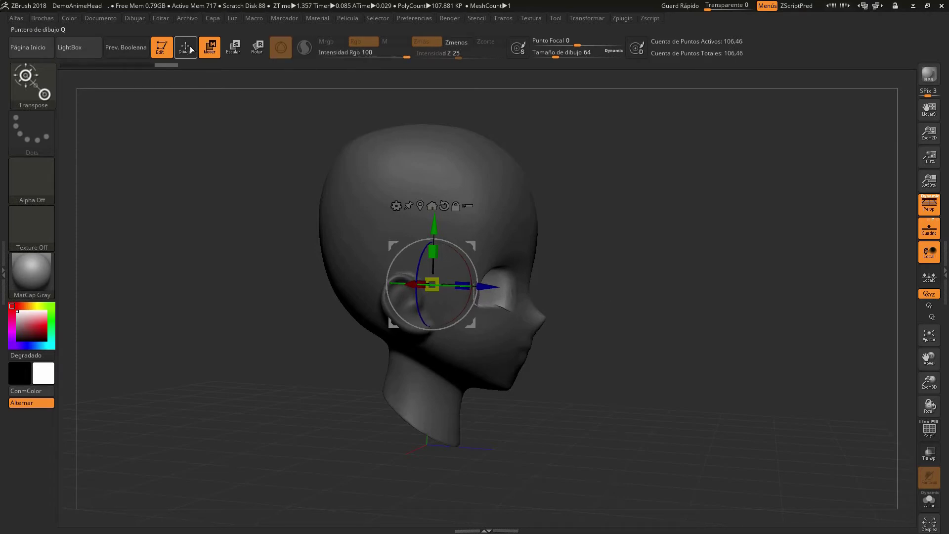
mouse_move(590, 268)
mouse_down()
mouse_move(598, 277)
mouse_move(587, 289)
mouse_up()
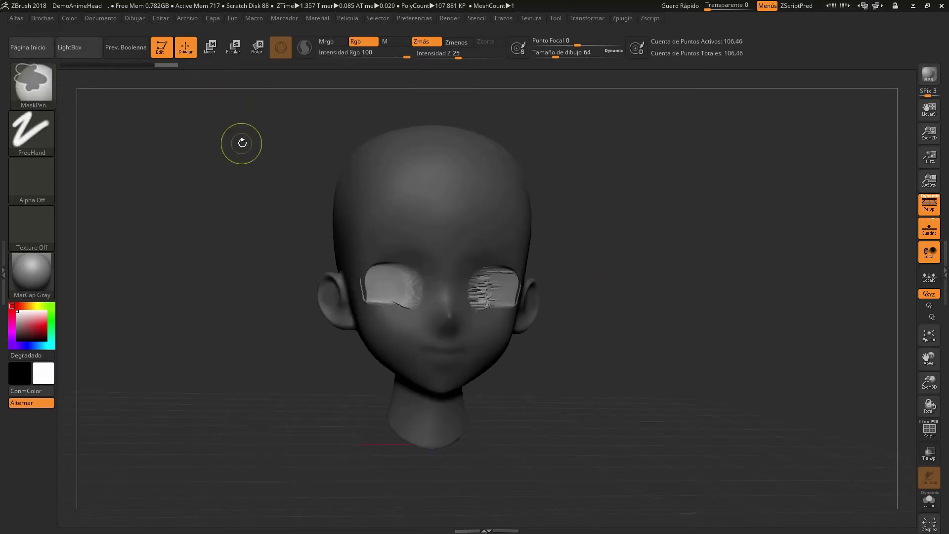
- Smooth and sculpt both recessed eye areas, then clear the mask from the whole head
shift+drag(243, 143, 245, 148)
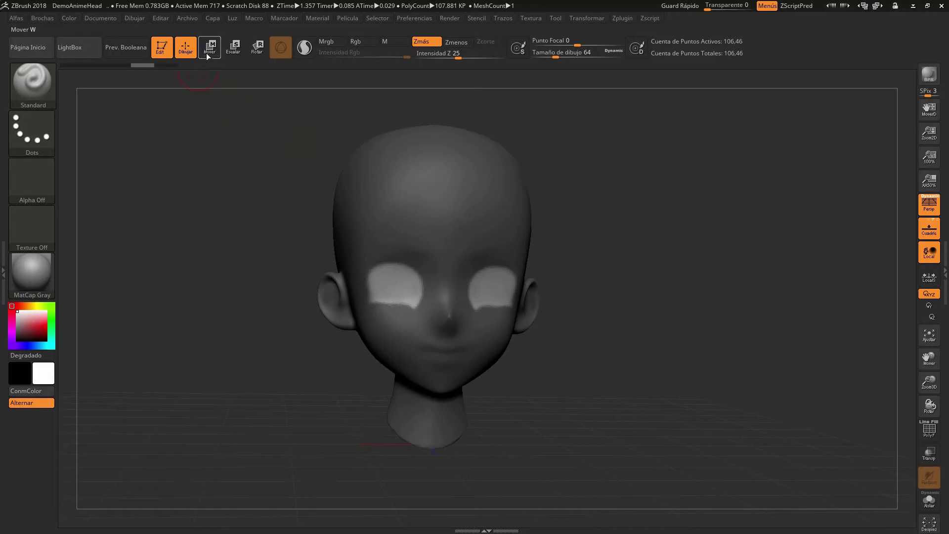
key(ctrl)
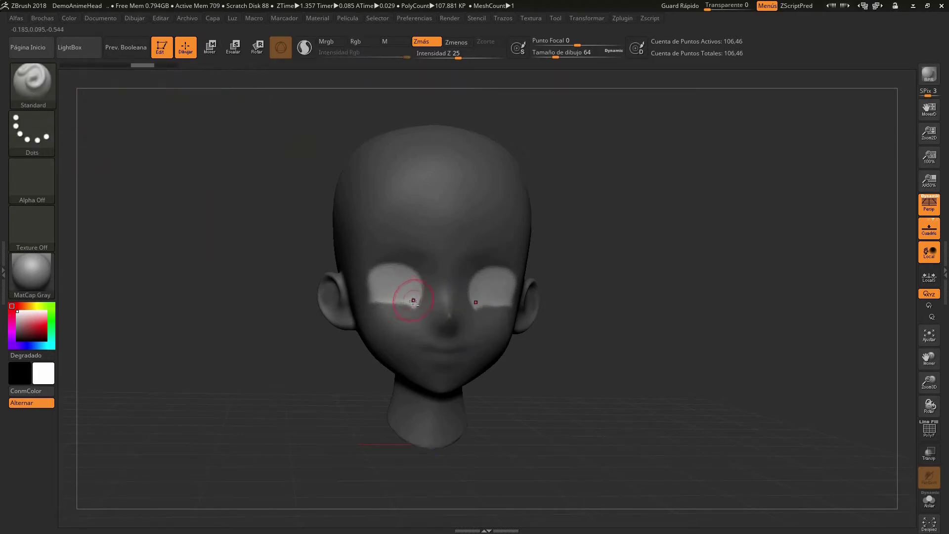
mouse_move(405, 298)
mouse_down()
mouse_move(379, 281)
mouse_move(411, 285)
mouse_up()
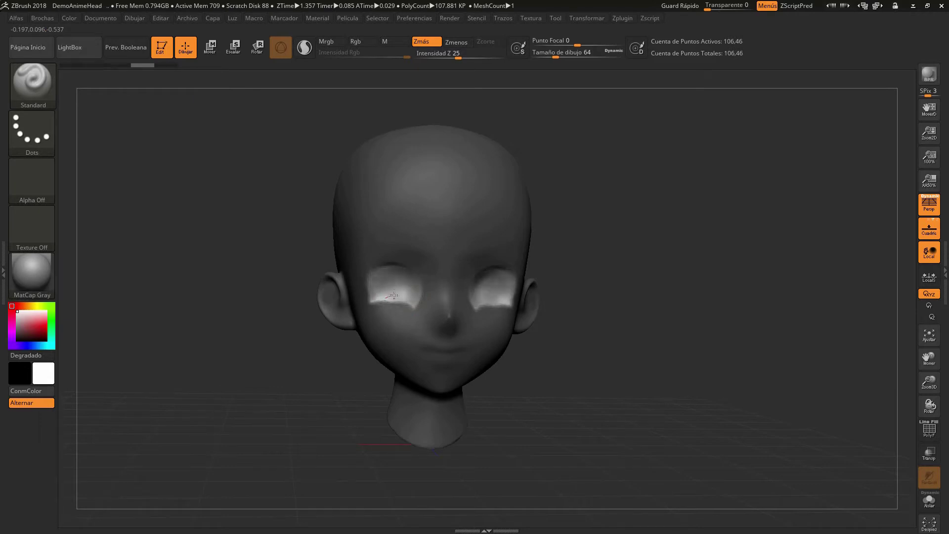
drag(381, 288, 395, 297)
key(ctrl)
mouse_move(607, 255)
ctrl+mouse_down()
mouse_move(626, 296)
mouse_move(633, 278)
mouse_move(669, 276)
ctrl+mouse_up()
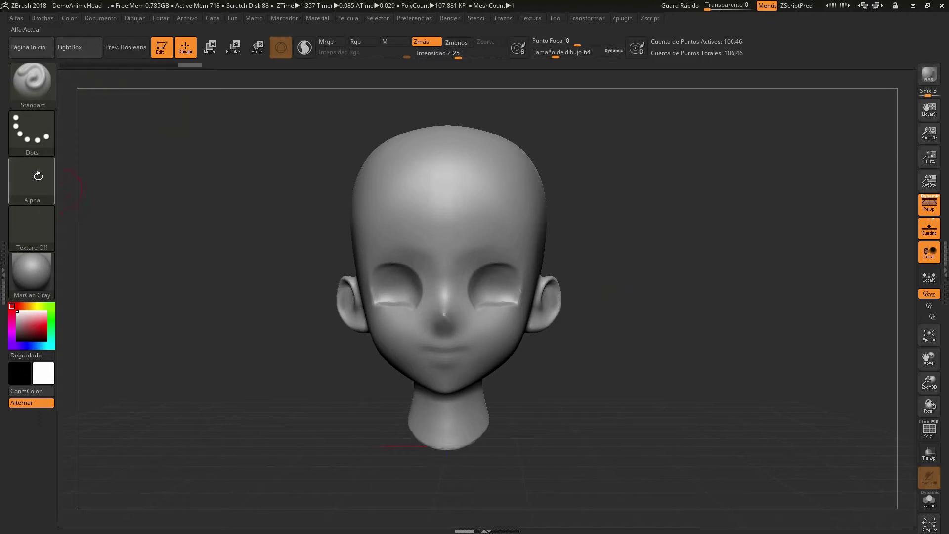
click(930, 430)
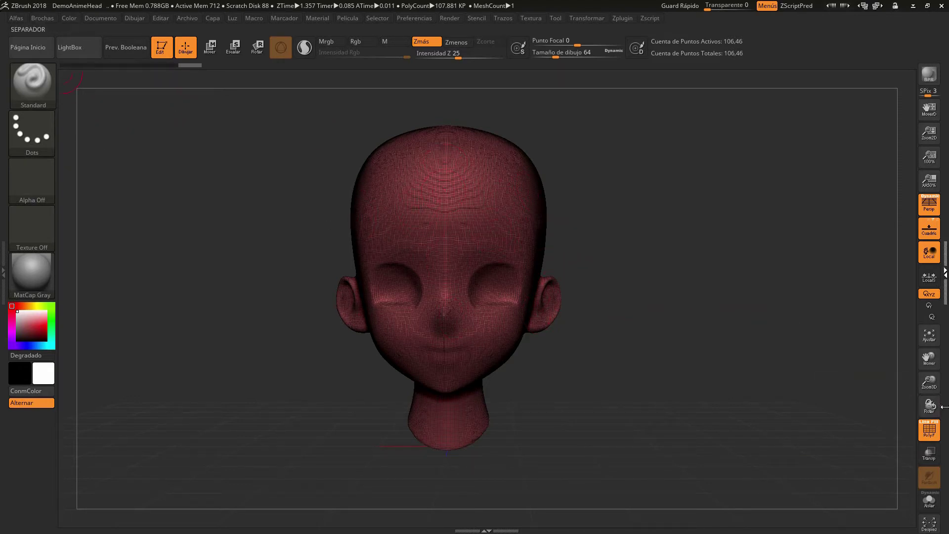
drag(929, 381, 941, 417)
key(shift)
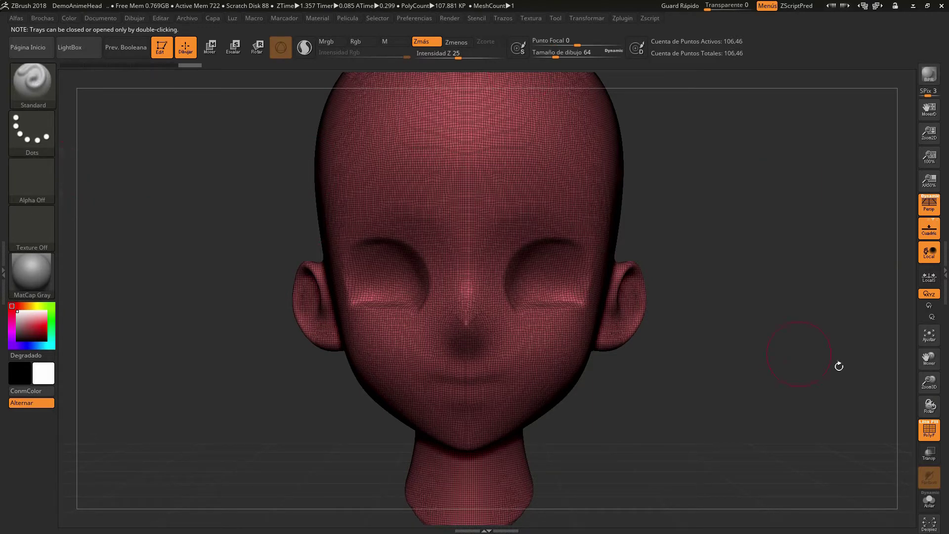
click(929, 429)
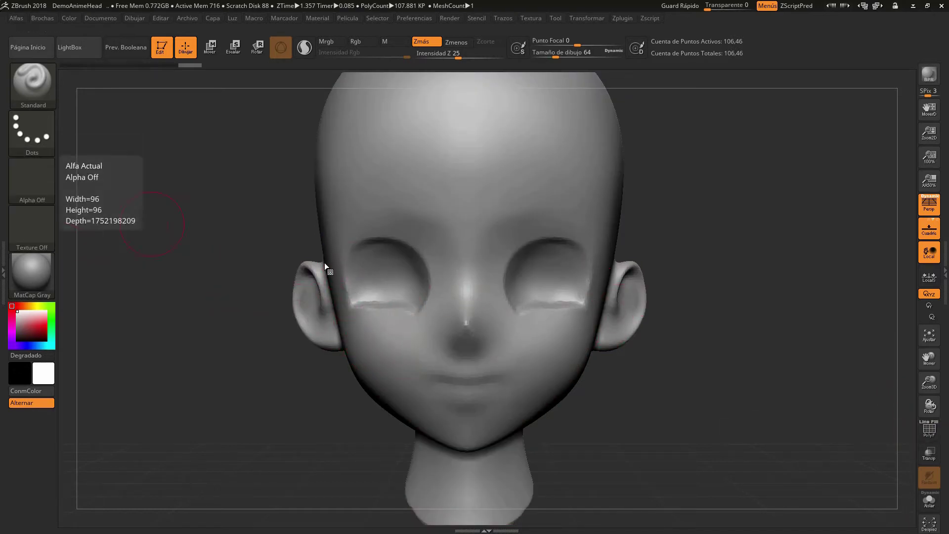
- Set the brush to Alpha 32 with a Color Spray stroke
click(28, 192)
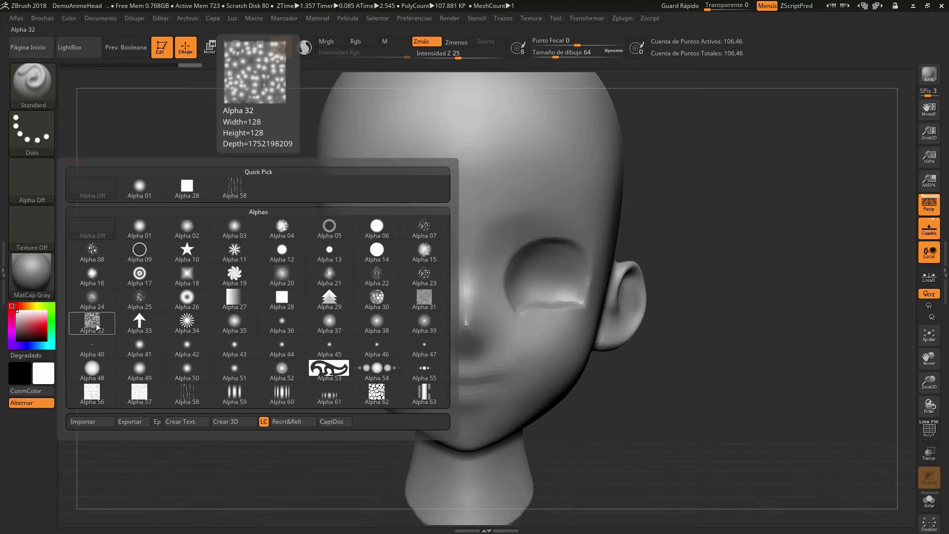
click(97, 326)
click(32, 138)
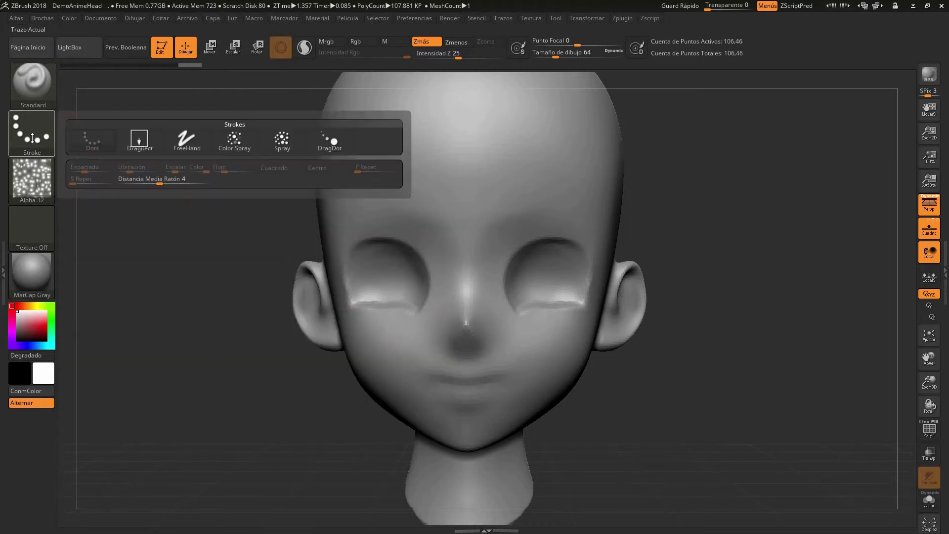
click(234, 140)
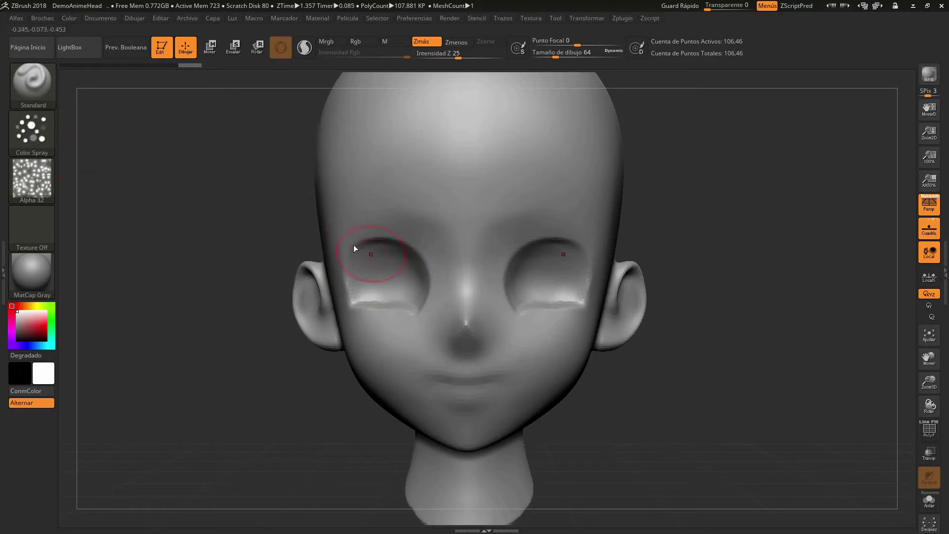
- Spray bumpy texture over brow, forehead, nose and cheeks, then set draw size 35
drag(447, 247, 404, 228)
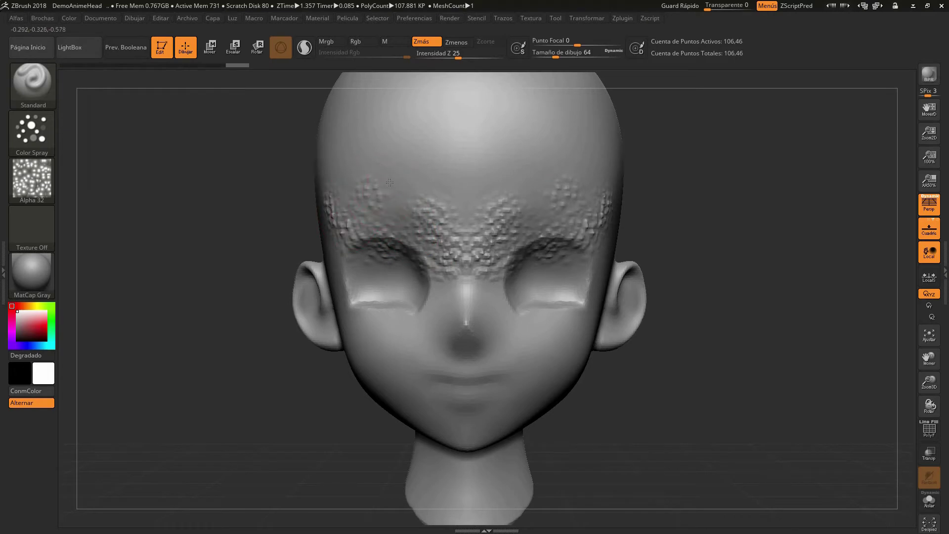
drag(386, 163, 415, 207)
mouse_move(444, 335)
mouse_down()
mouse_move(434, 316)
mouse_move(386, 339)
mouse_up()
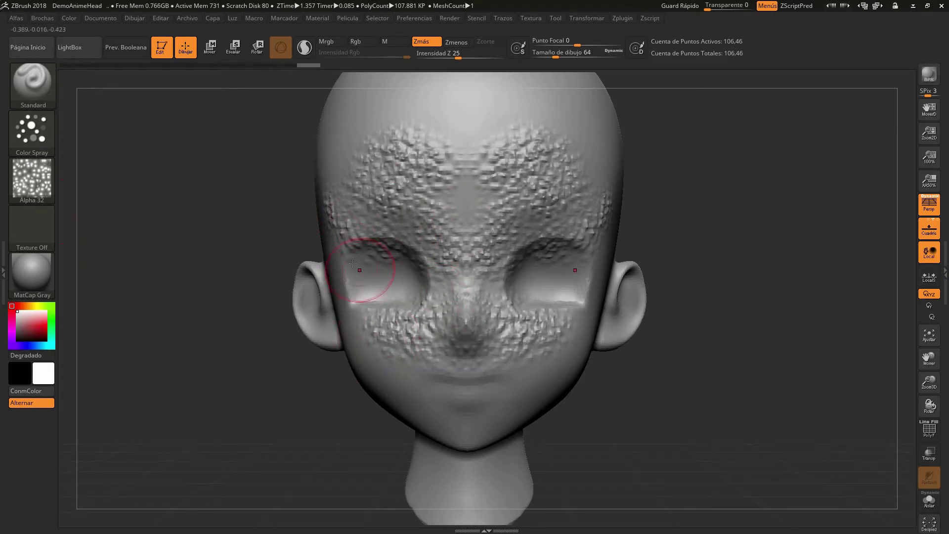
text(s35)
key(Return)
- Stamp Alpha 32 detail on the upper forehead with a DragRect stroke, then rotate to inspect
click(41, 140)
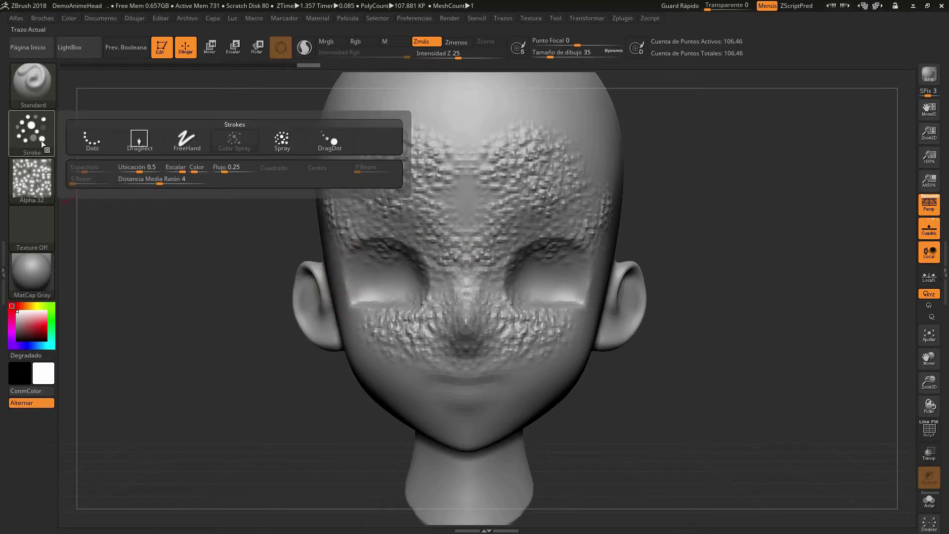
click(144, 139)
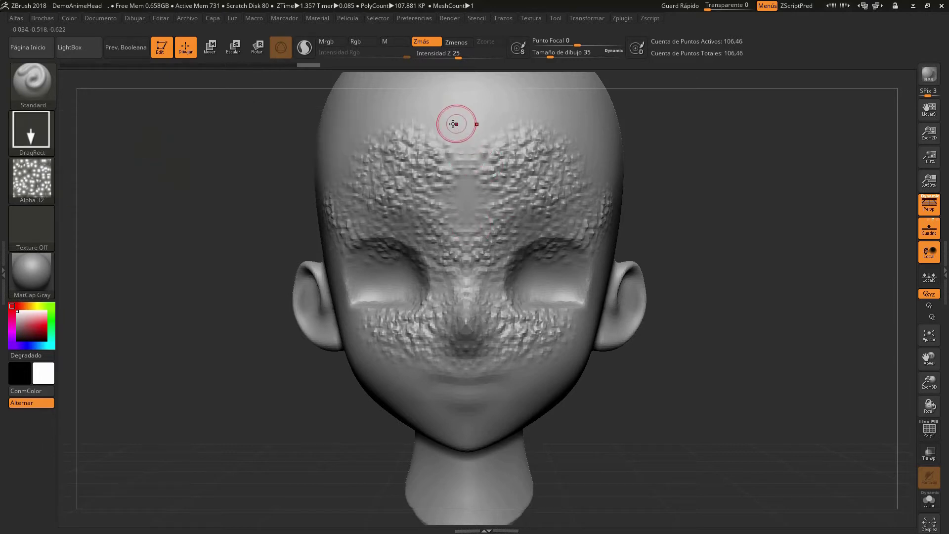
drag(455, 122, 460, 148)
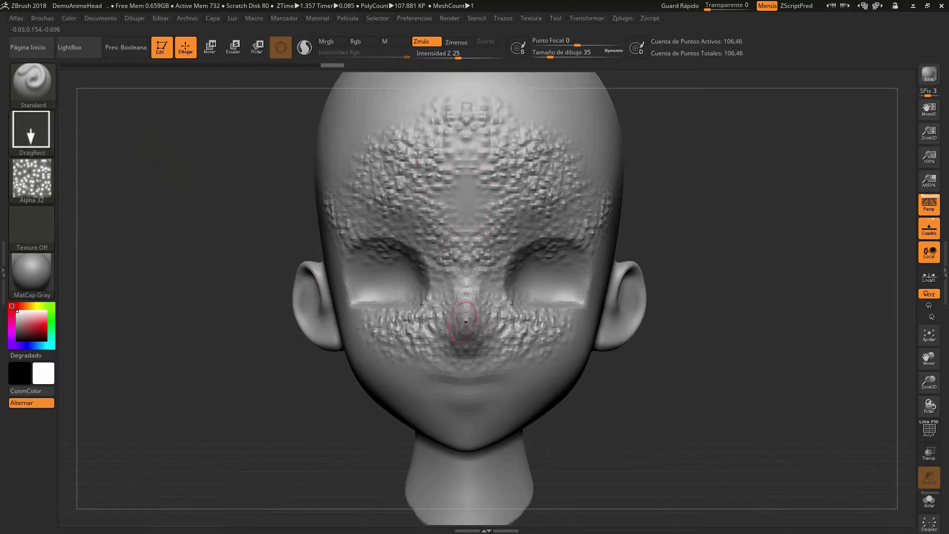
mouse_move(232, 399)
mouse_down()
mouse_move(583, 429)
mouse_move(550, 416)
mouse_up()
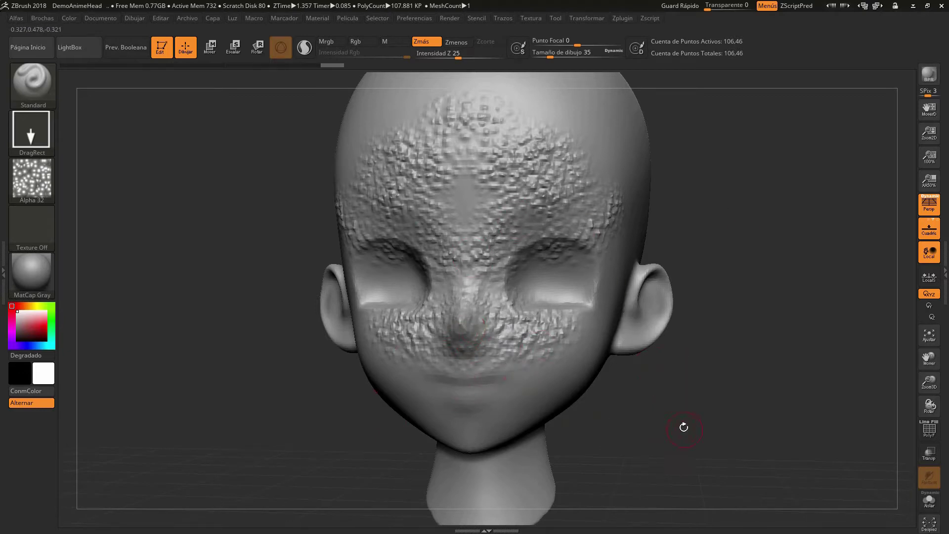
mouse_move(683, 427)
mouse_down()
mouse_move(557, 428)
mouse_move(443, 398)
mouse_up()
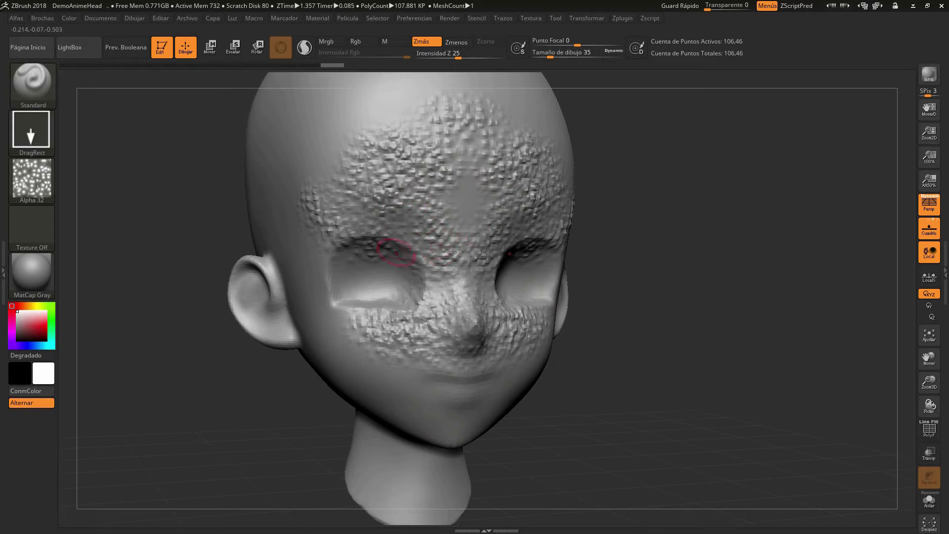
- Undo the three stamped strokes and view the smooth head in three-quarter view
key(ctrl)
key(ctrl+z)
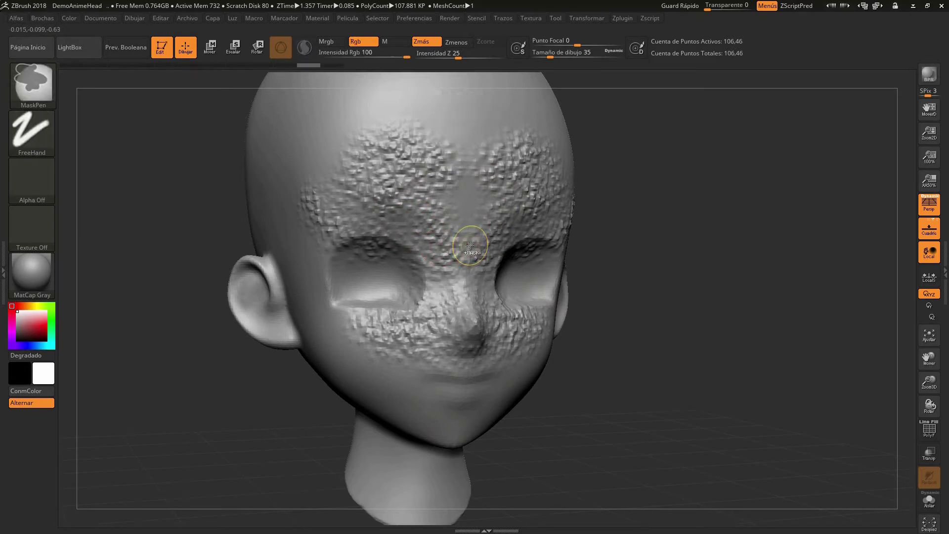
key(ctrl+z)
key(ctrl+z)
key(ctrl+z)
key(ctrl+z)
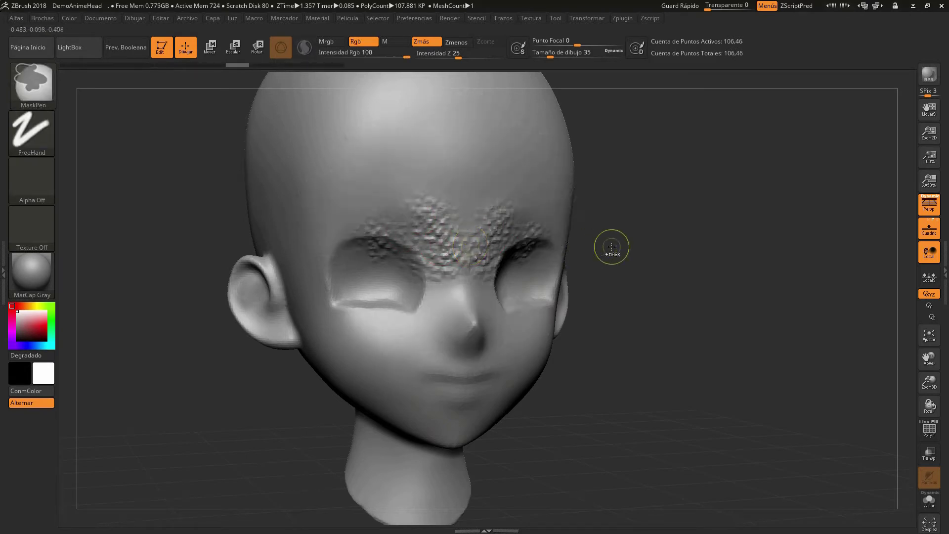
key(ctrl+z)
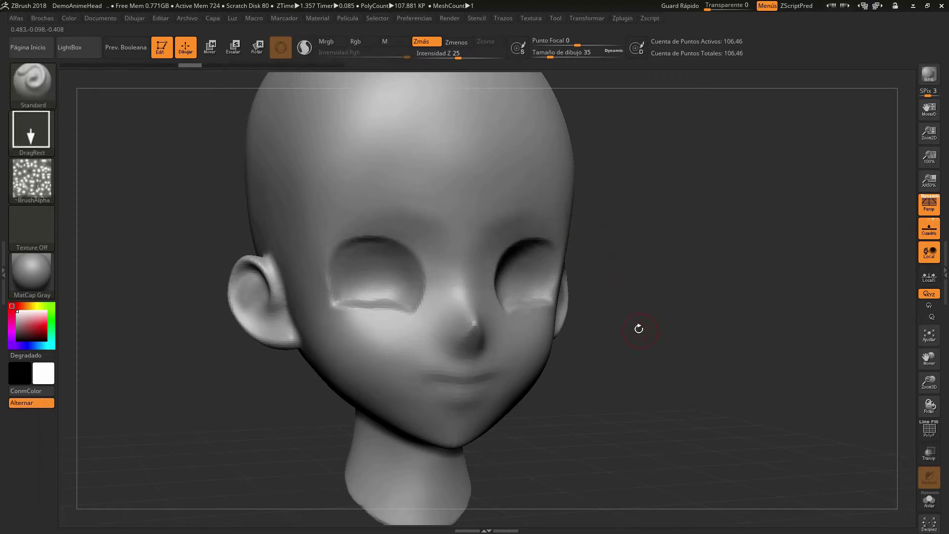
drag(638, 329, 638, 329)
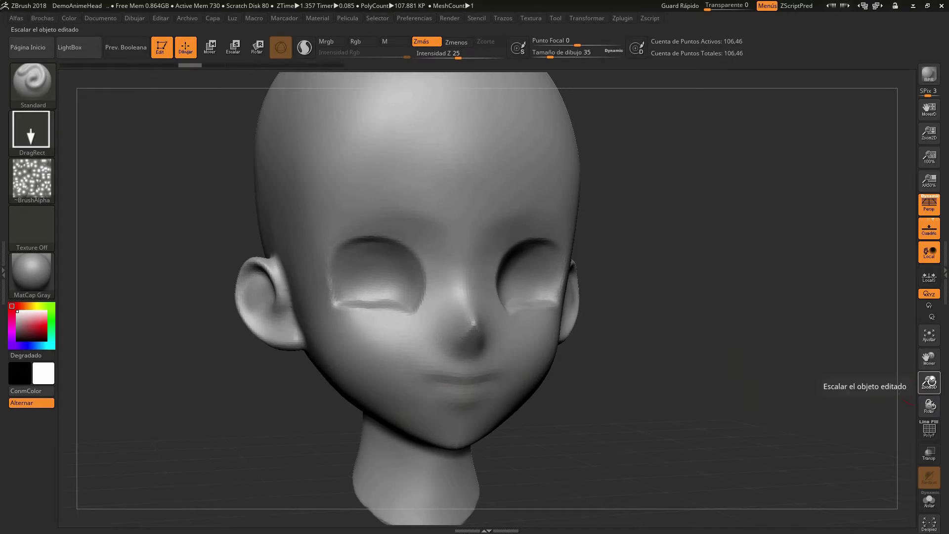
mouse_move(929, 383)
mouse_down()
mouse_move(932, 359)
mouse_move(934, 372)
mouse_up()
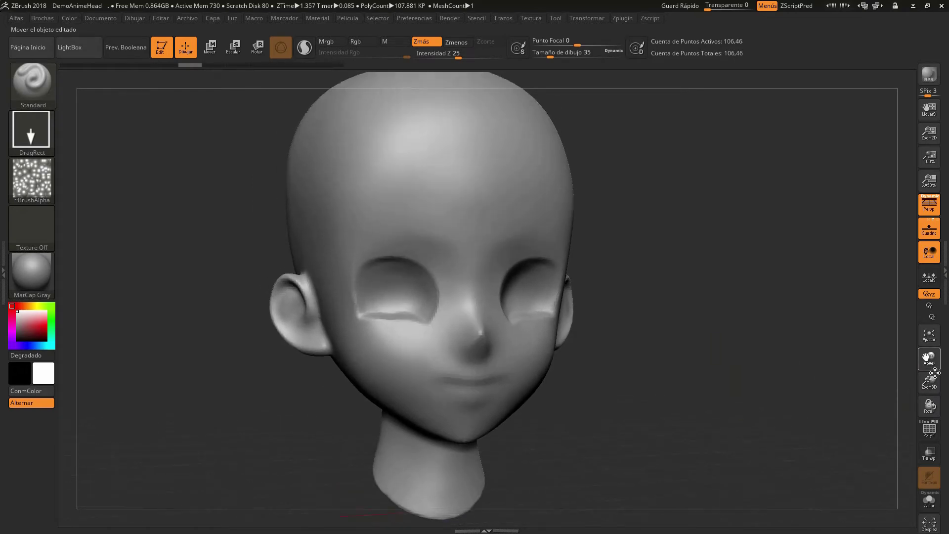
shift+drag(676, 378, 665, 376)
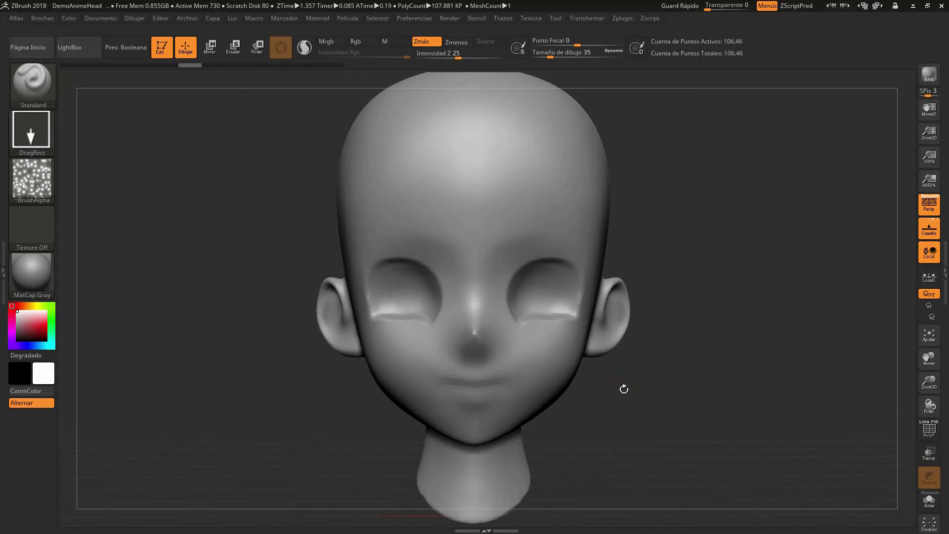
drag(623, 389, 616, 384)
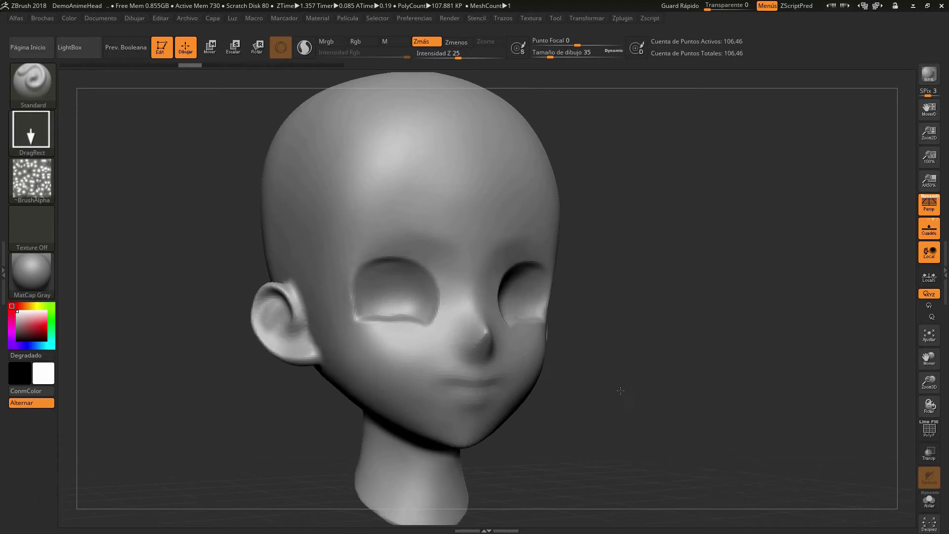
- Set the brush to Alpha Off with a Dots stroke, then open LightBox
click(41, 194)
click(85, 192)
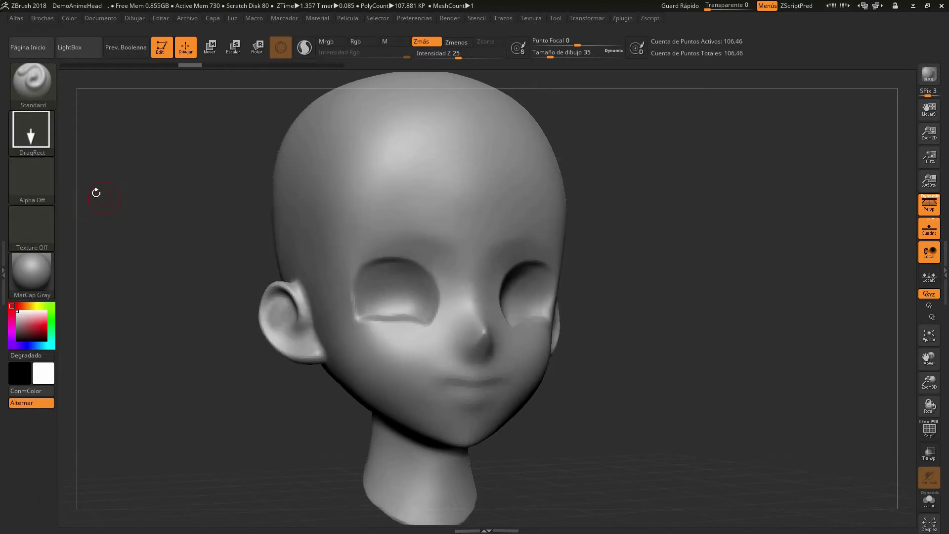
click(29, 143)
click(81, 140)
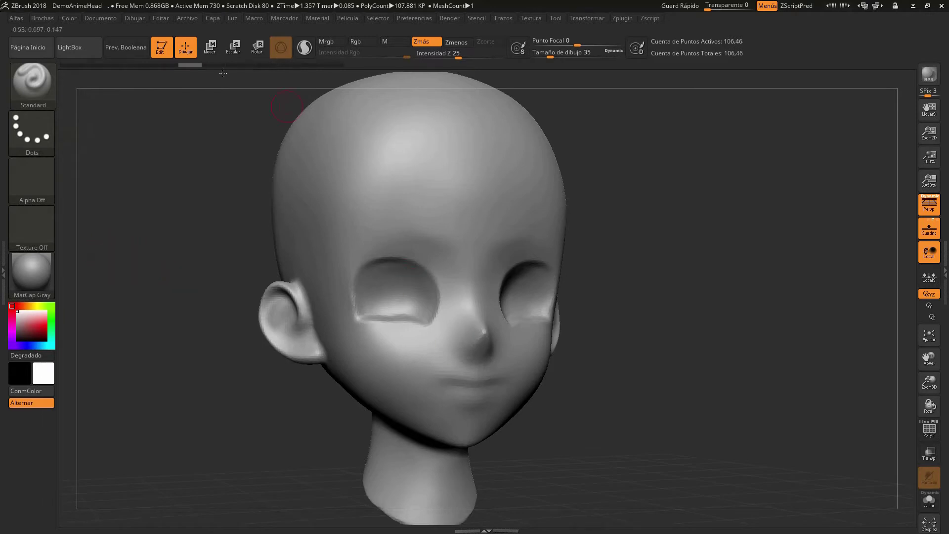
click(74, 52)
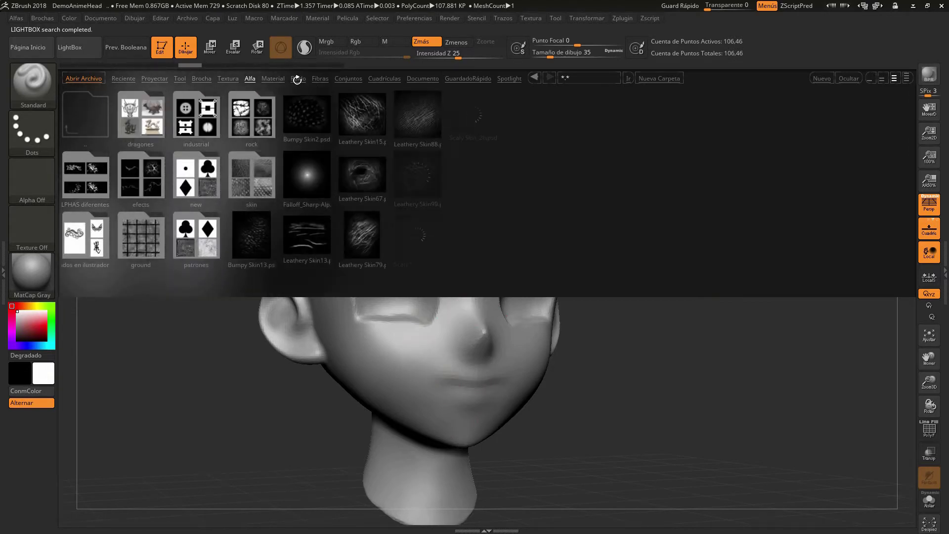
- Show LightBox's Ruido (Noise) tab and scroll the ZNM thumbnails to Noise37.ZNM
click(298, 78)
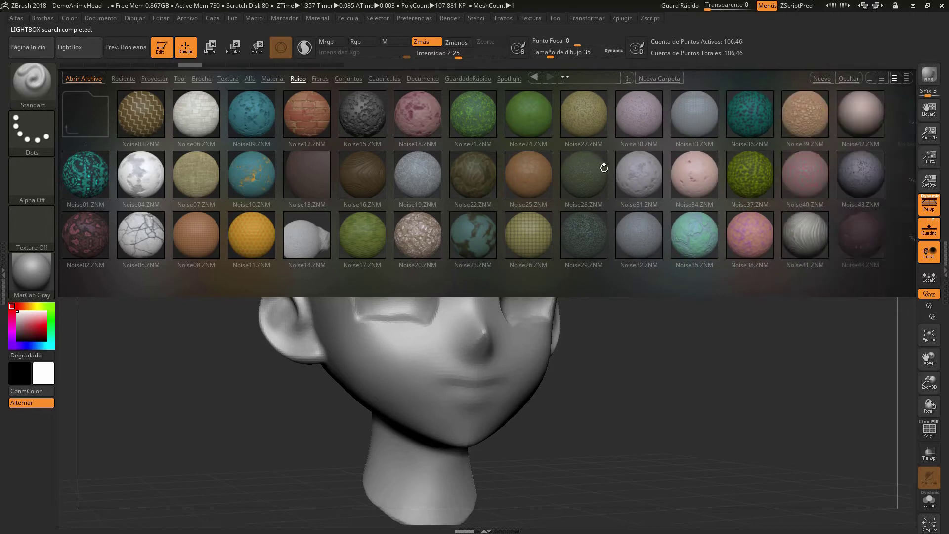
mouse_move(716, 205)
mouse_down()
mouse_move(550, 203)
mouse_move(683, 206)
mouse_move(705, 177)
mouse_up()
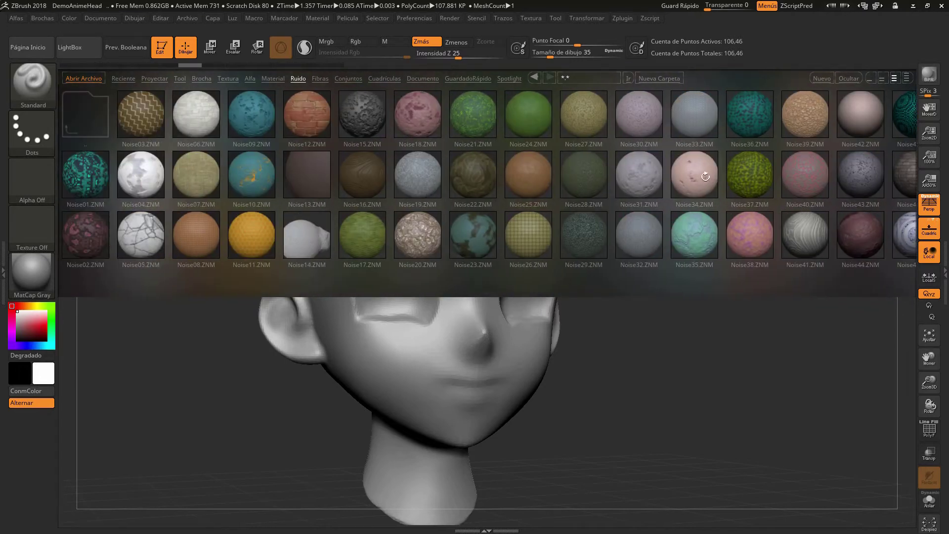
- Apply Noise37.ZNM as the head's surface noise, close LightBox, inspect it, and show the Tool palette
double_click(751, 177)
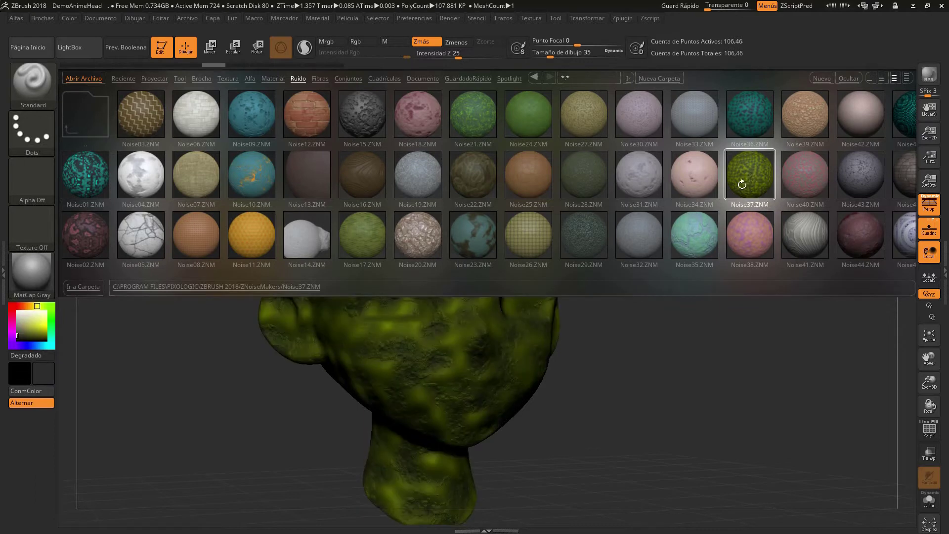
click(73, 48)
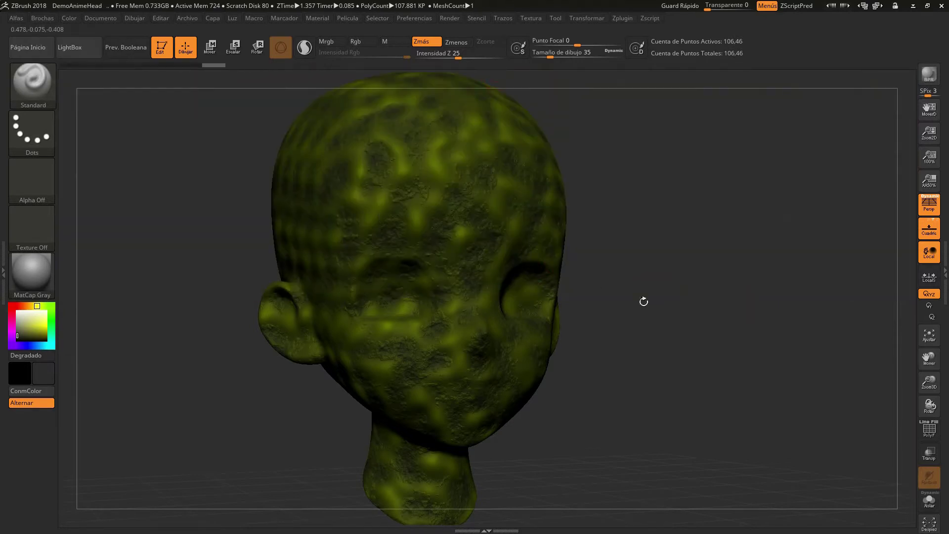
drag(643, 301, 626, 303)
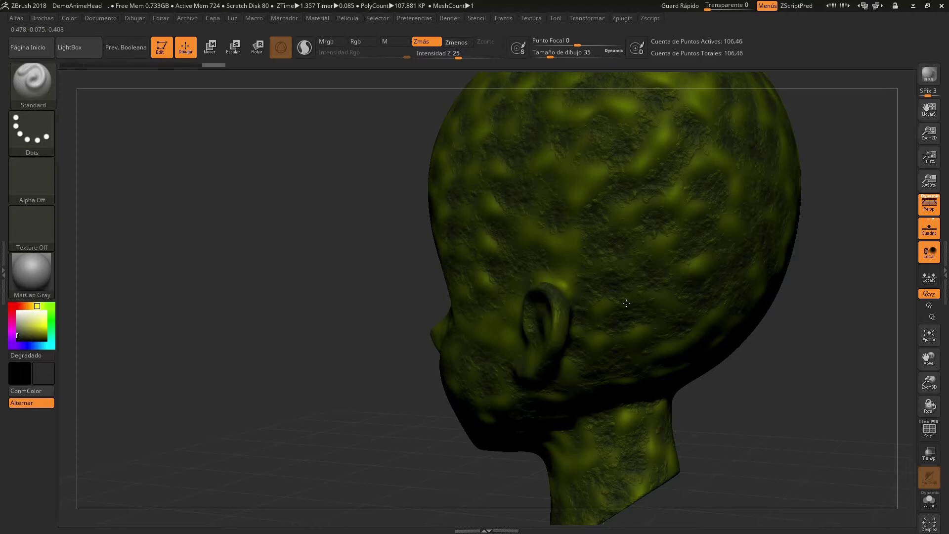
drag(626, 303, 608, 300)
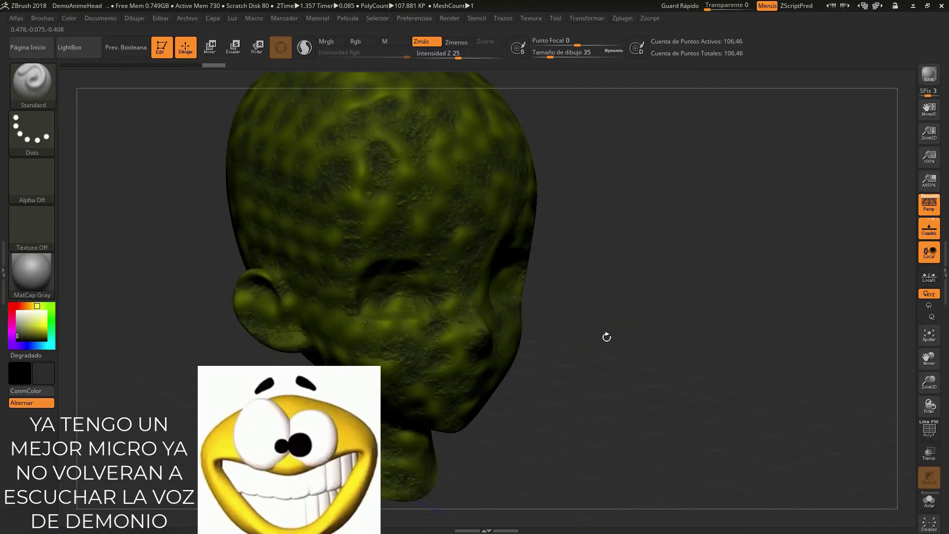
drag(606, 337, 603, 339)
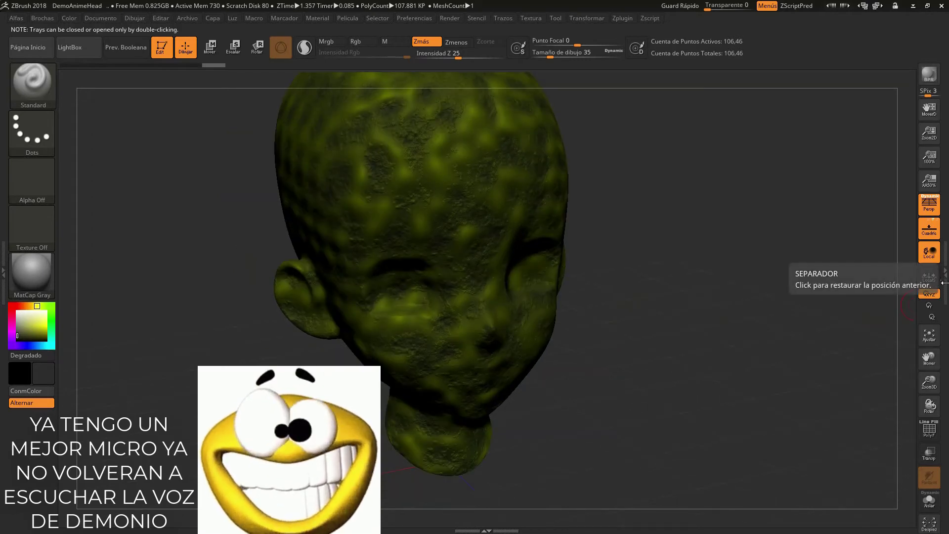
click(945, 314)
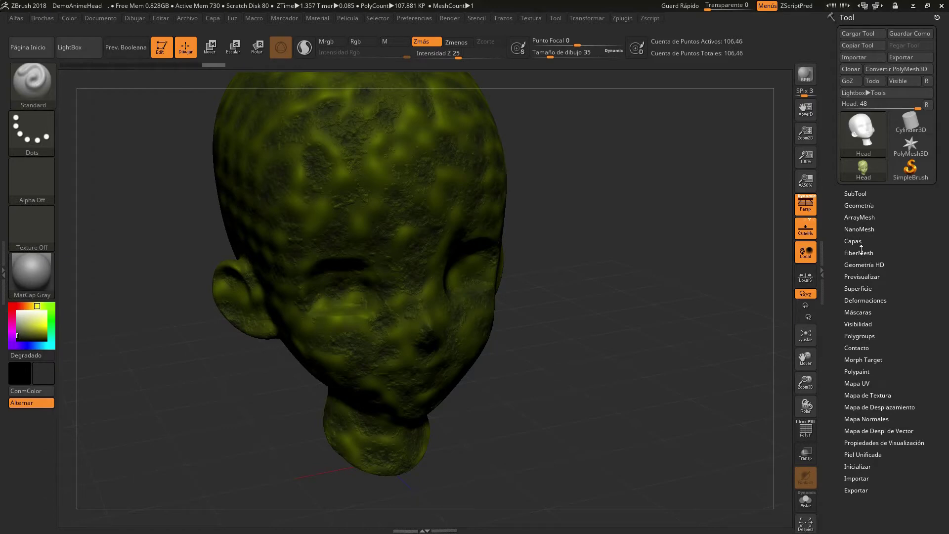
- Expand the Tool palette's Superficie (Surface) subpalette and turn the head to face front
click(864, 290)
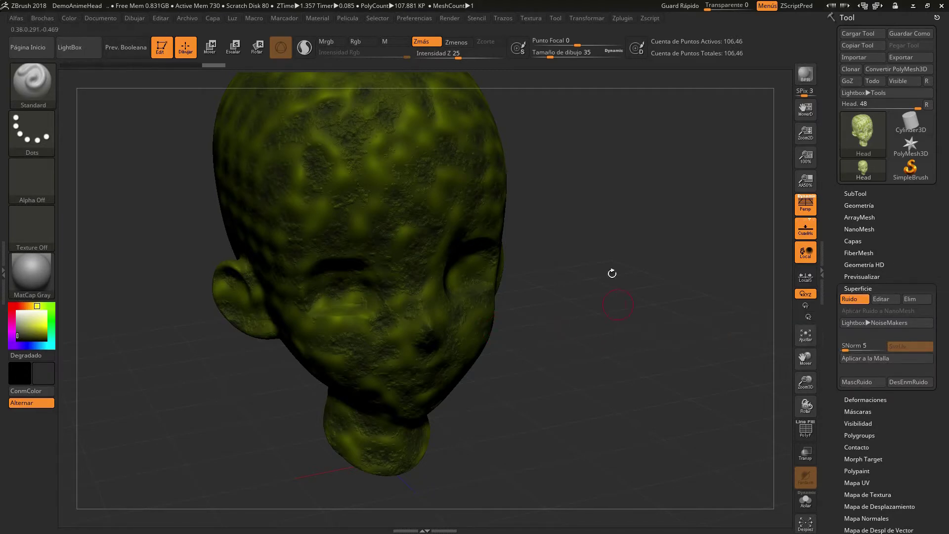
shift+drag(612, 273, 611, 273)
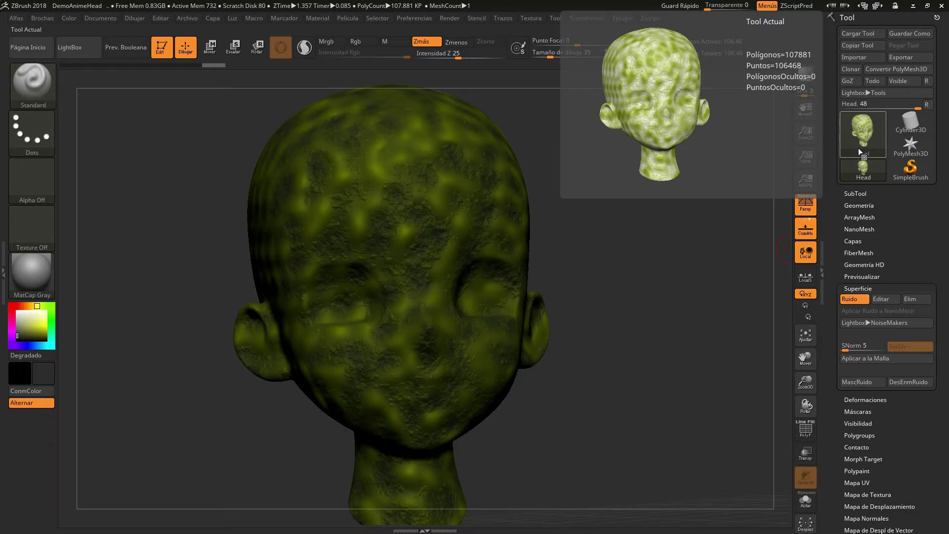
- Undo the Noise37 surface noise and set the main colour to white
click(193, 66)
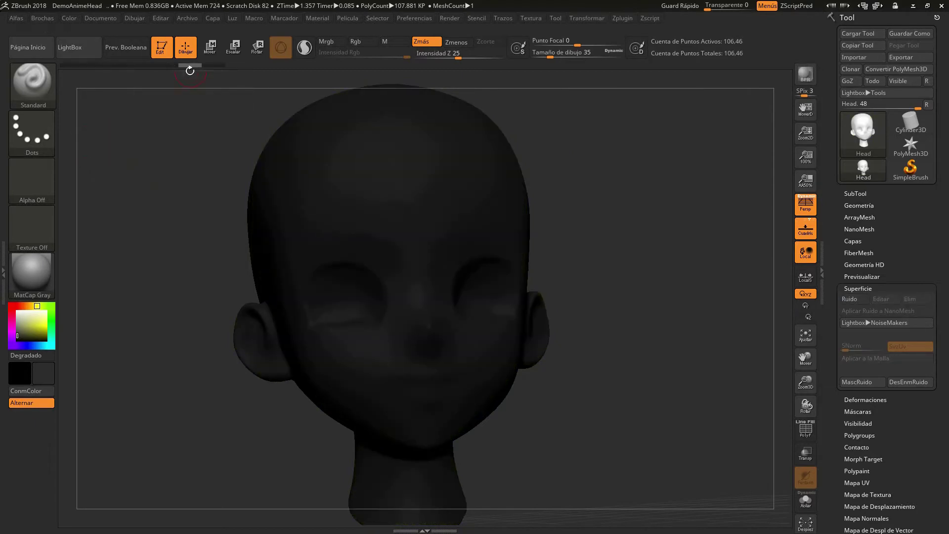
click(18, 332)
click(17, 311)
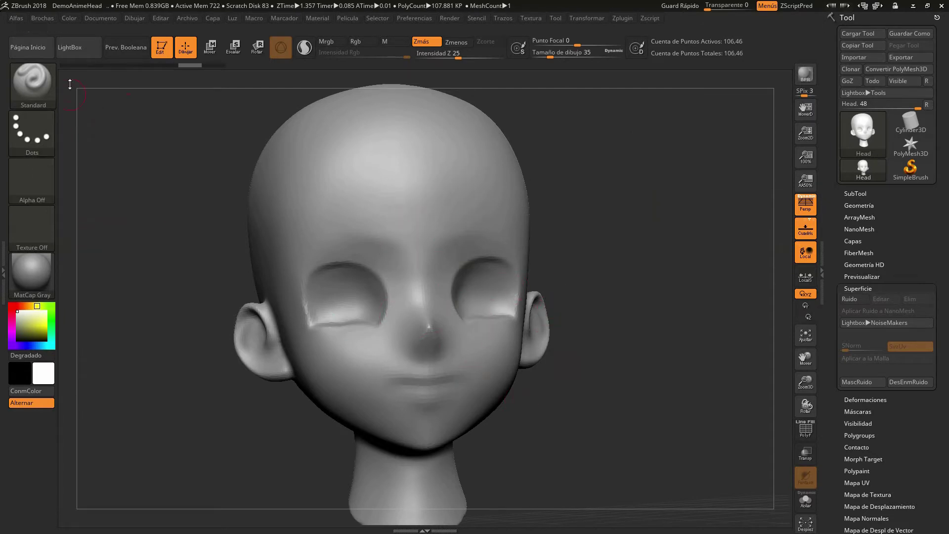
- Apply the Noise11.ZNM honeycomb preset from LightBox and inspect the head's right side
click(80, 56)
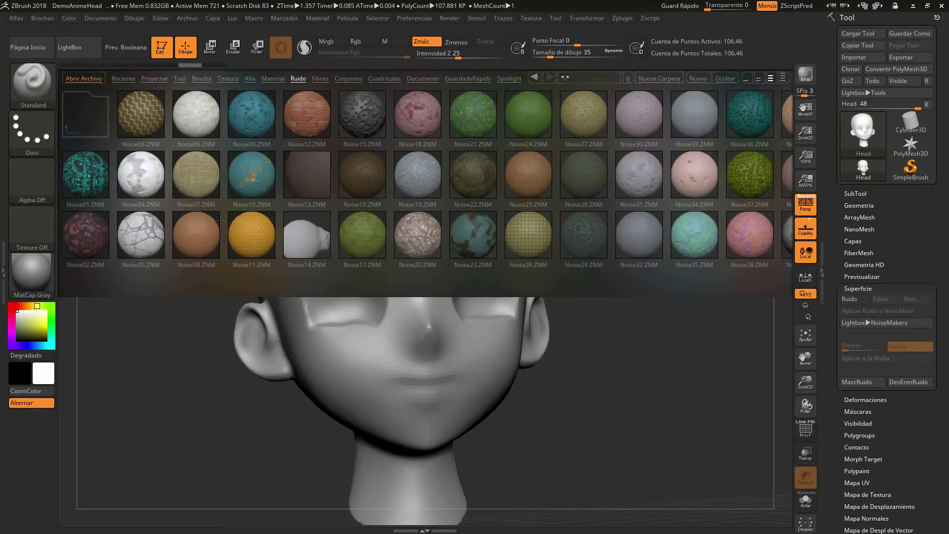
double_click(254, 237)
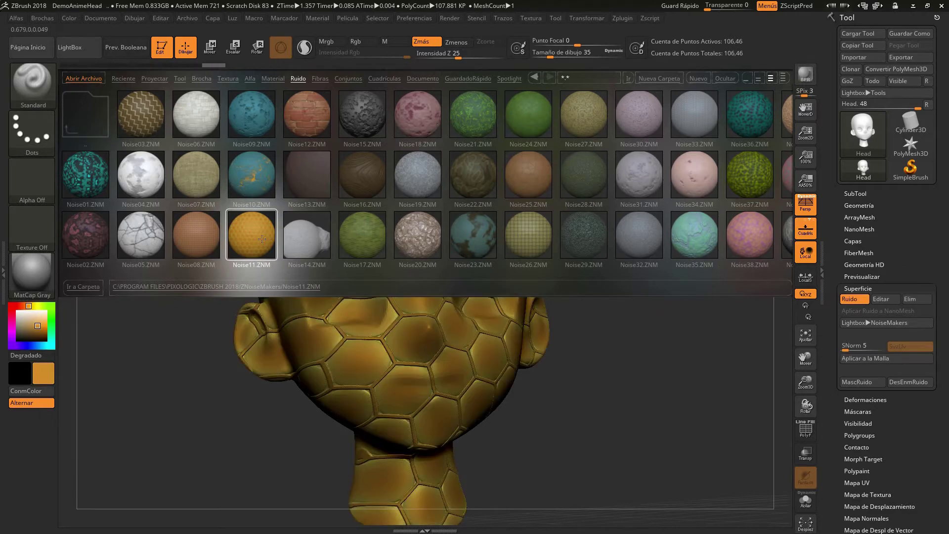
click(73, 58)
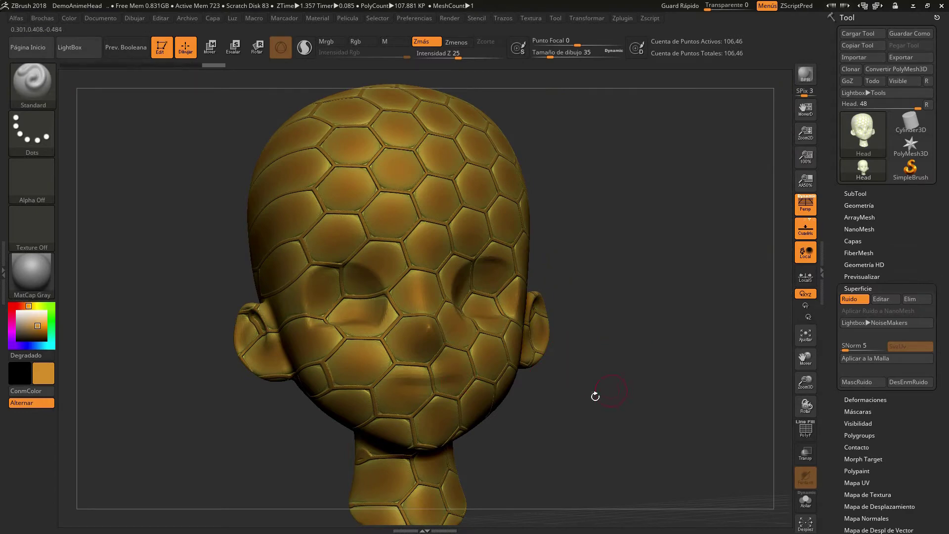
mouse_move(595, 397)
mouse_down()
mouse_move(562, 396)
mouse_move(576, 414)
mouse_up()
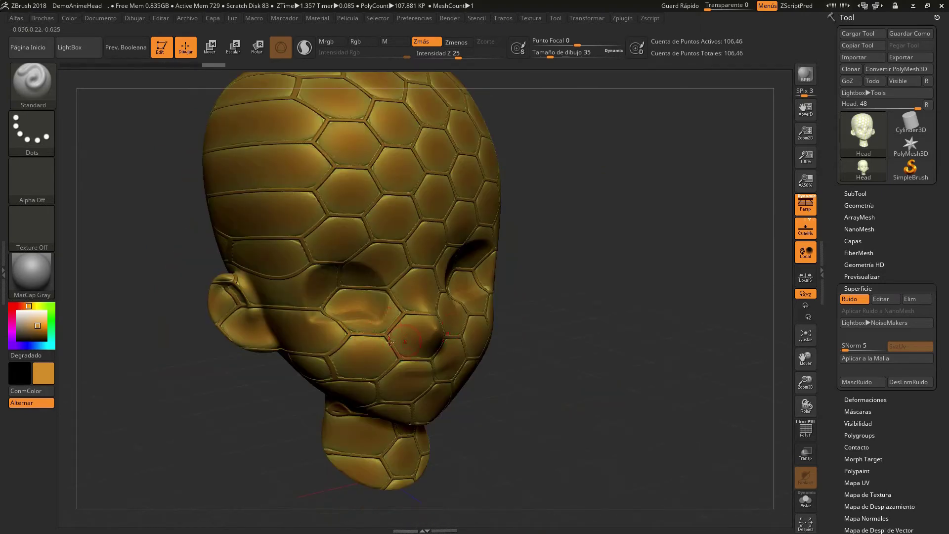
mouse_move(510, 365)
mouse_down()
mouse_move(572, 354)
mouse_move(522, 358)
mouse_up()
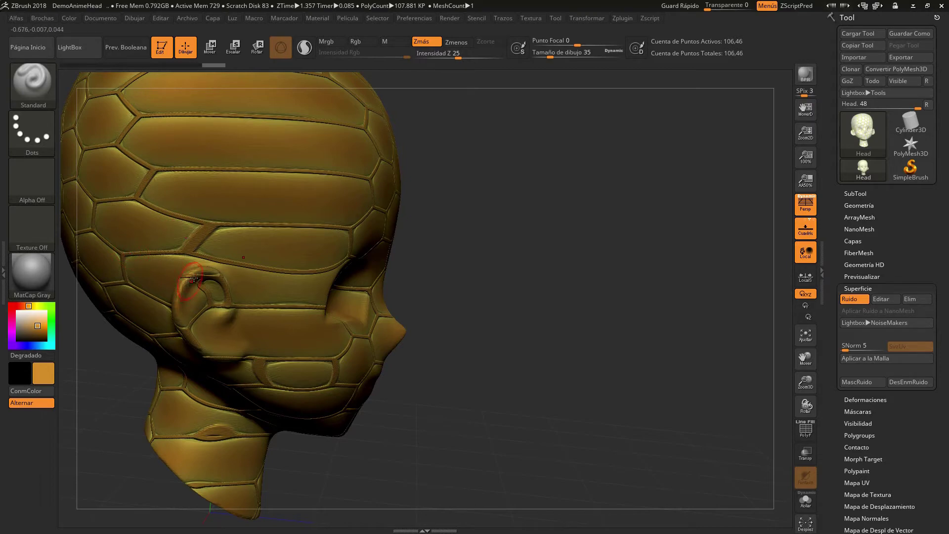
drag(494, 302, 397, 275)
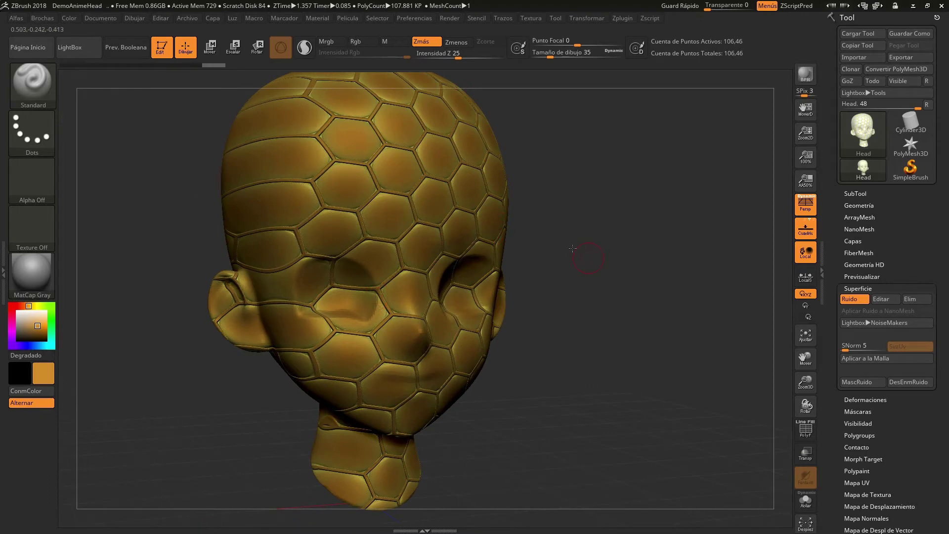
drag(572, 248, 414, 253)
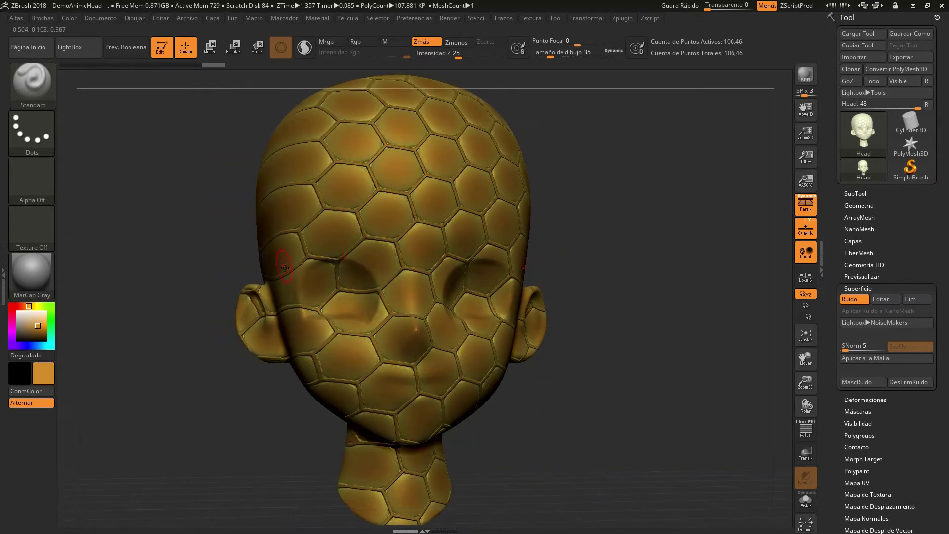
drag(205, 226, 240, 129)
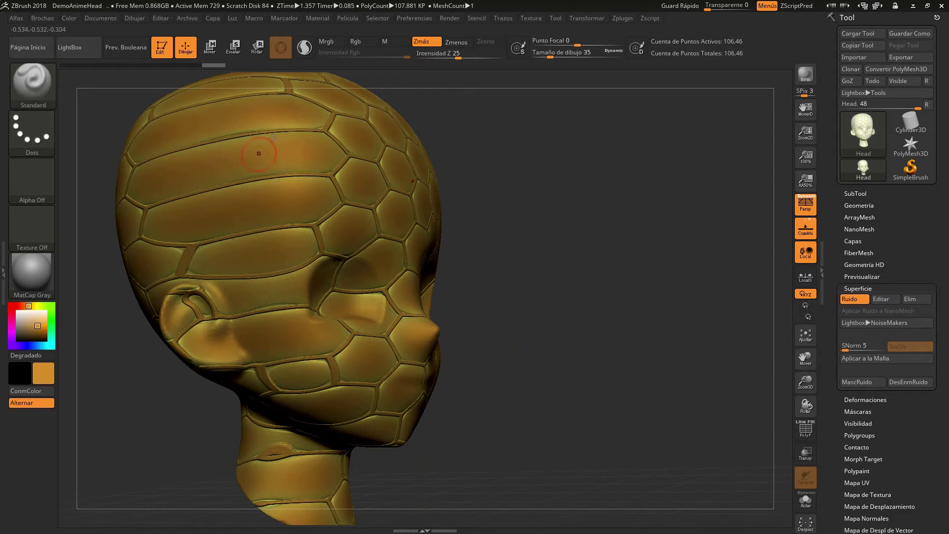
drag(595, 316, 323, 411)
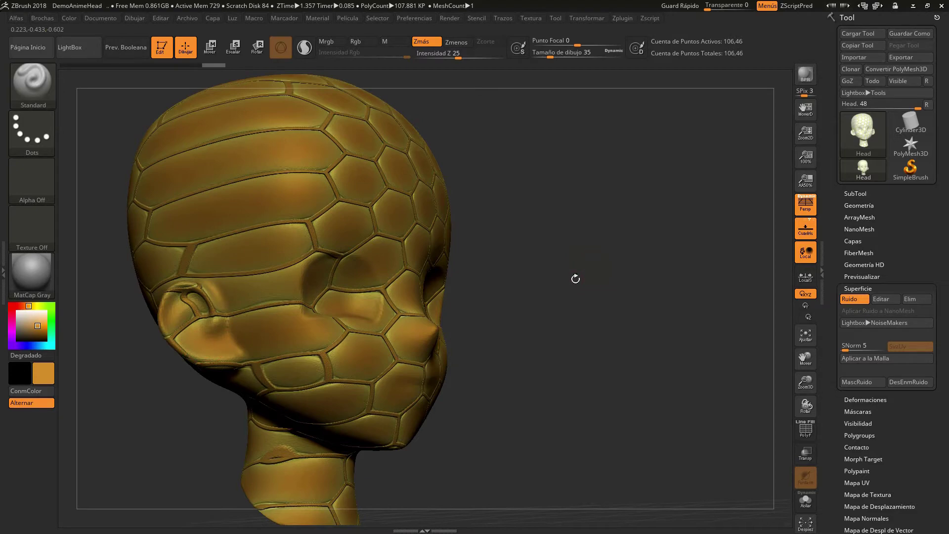
shift+drag(573, 277, 575, 279)
- Check the Tool palette's UV Map settings and turn the head to an exact front view
scroll(895, 377, down, 5)
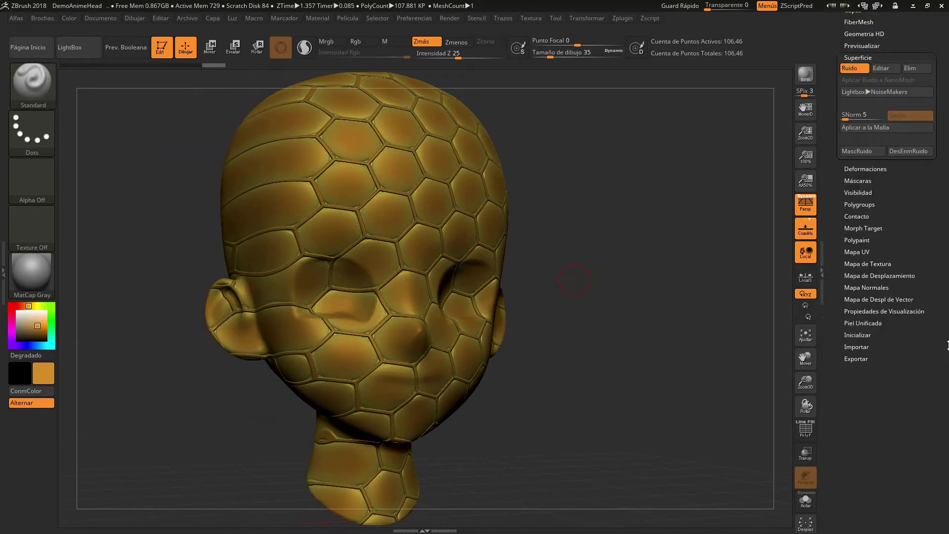
click(864, 354)
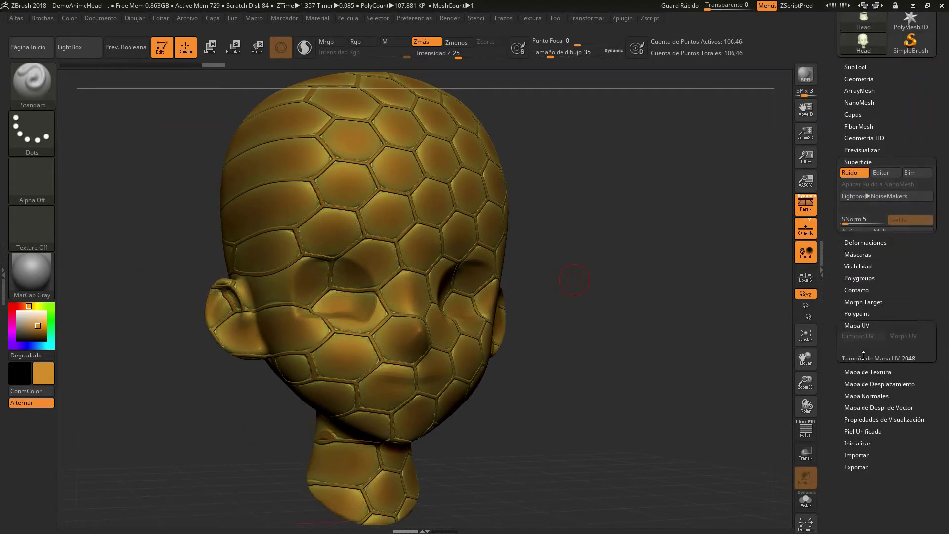
click(850, 258)
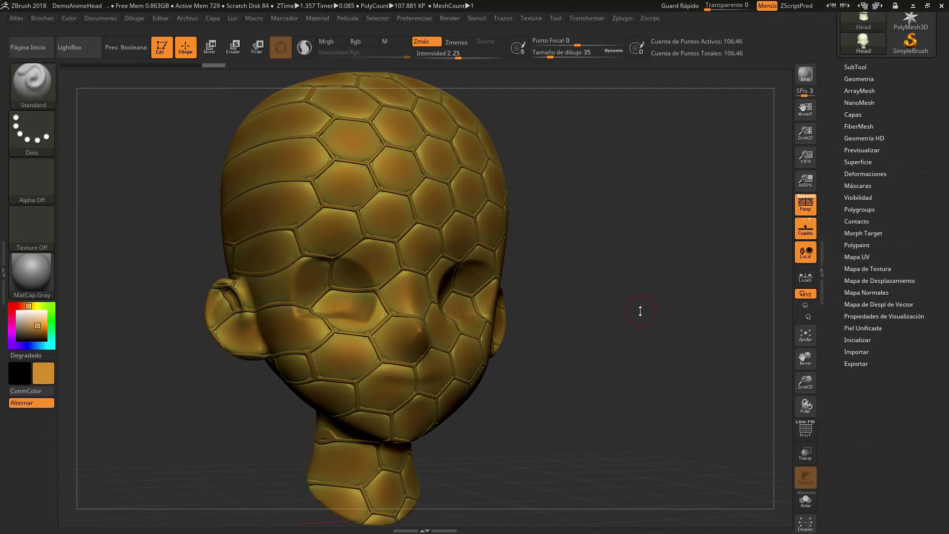
drag(639, 311, 630, 312)
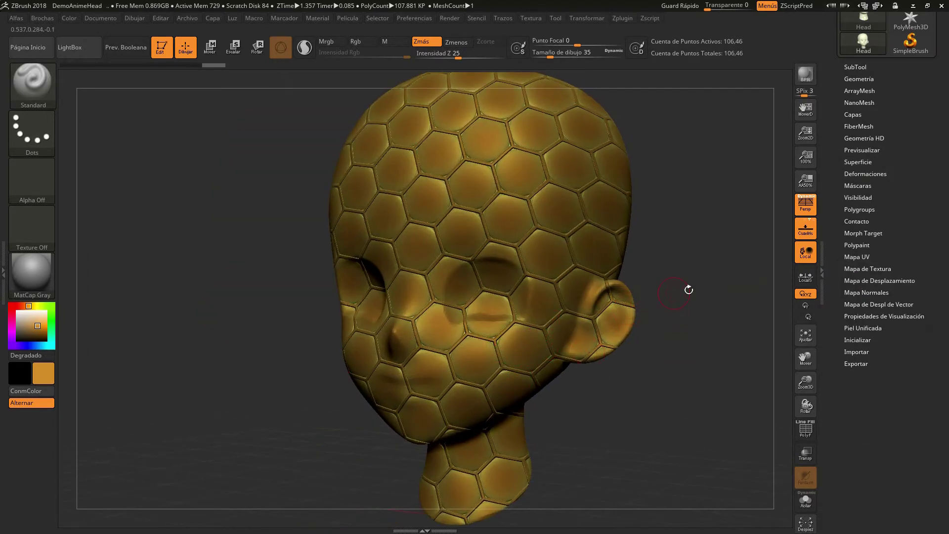
shift+drag(689, 289, 687, 289)
- Expand the Geometry and Surface noise subpalettes in the Tool palette
drag(921, 156, 927, 236)
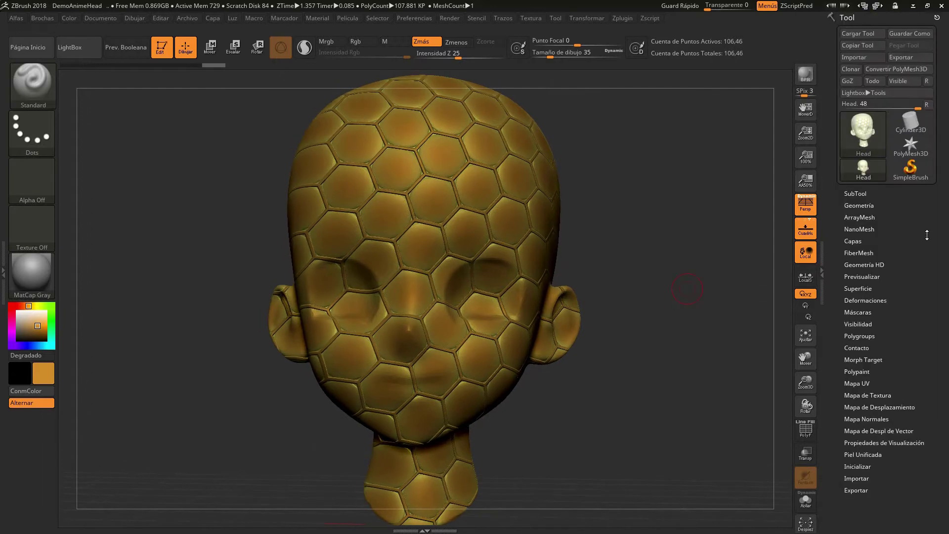
click(858, 204)
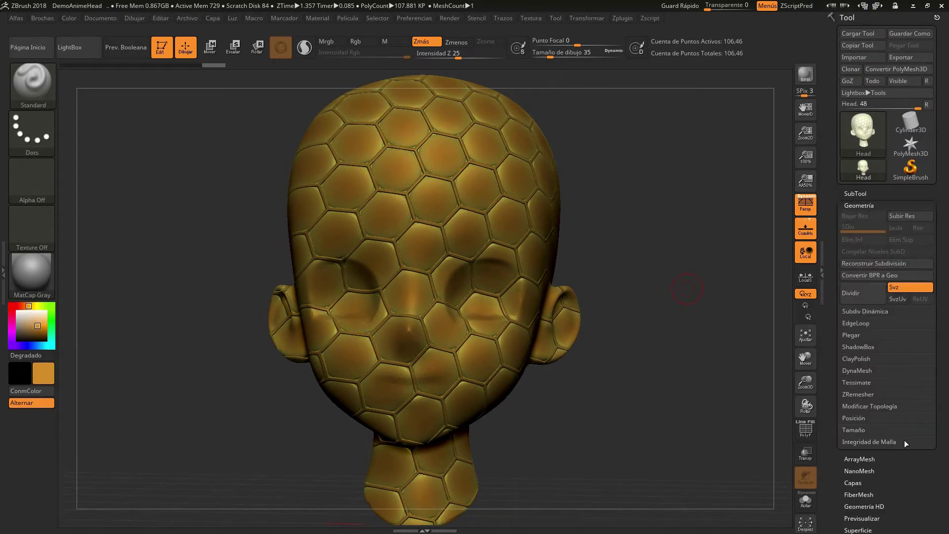
drag(906, 478, 905, 460)
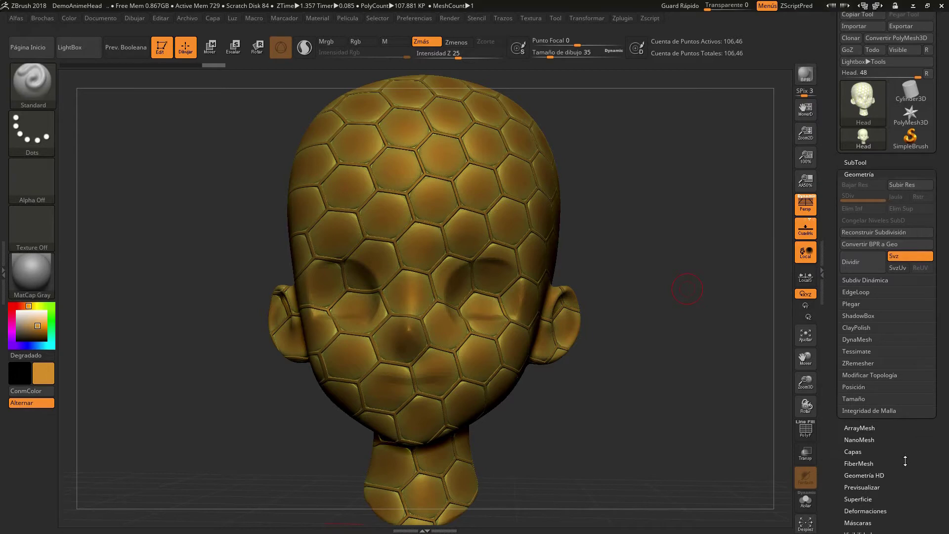
click(862, 499)
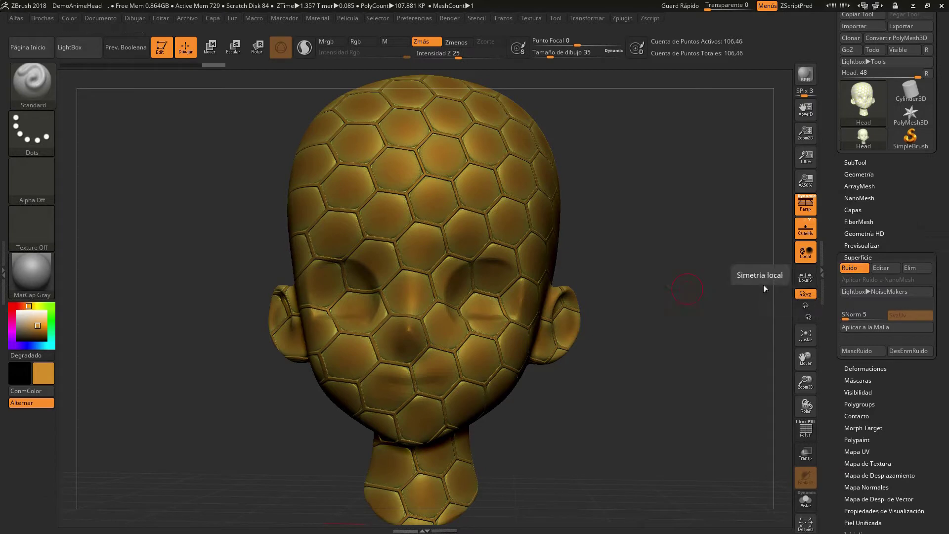
- Bake the Noise11 hexagon noise into the mesh with Apply To Mesh and orbit to inspect it
click(870, 328)
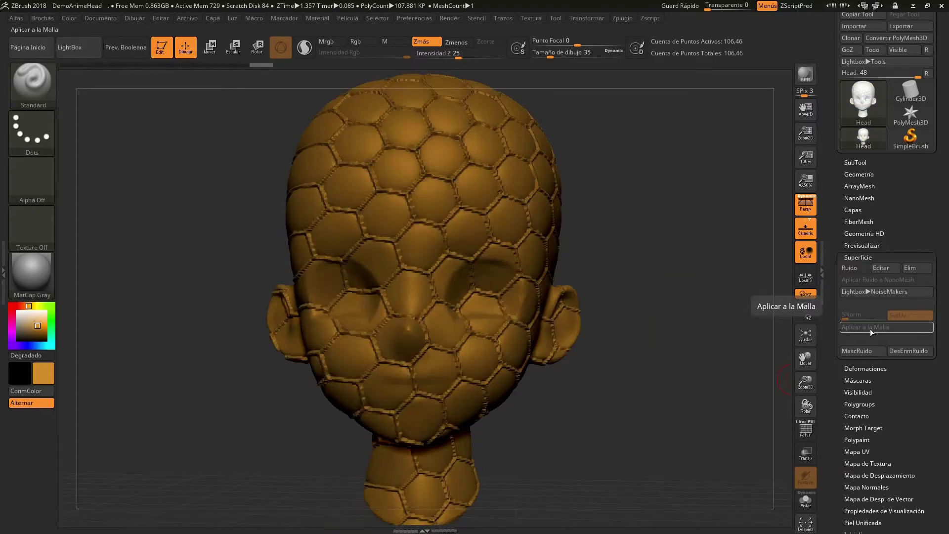
drag(622, 275, 584, 275)
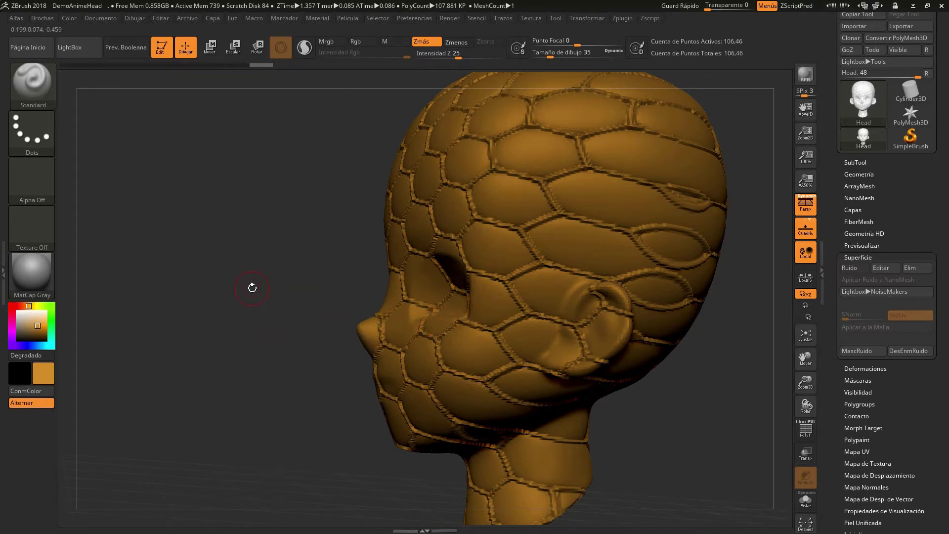
drag(252, 288, 293, 289)
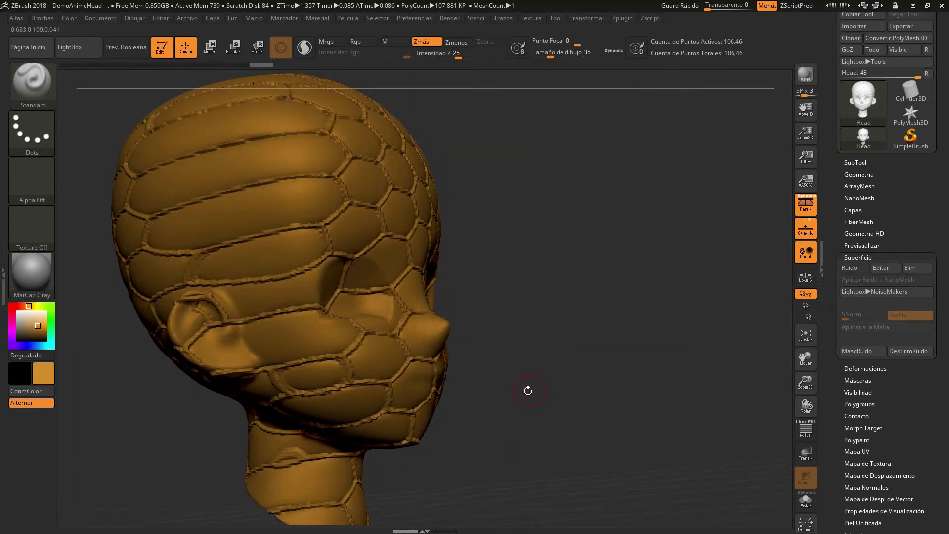
drag(542, 391, 295, 331)
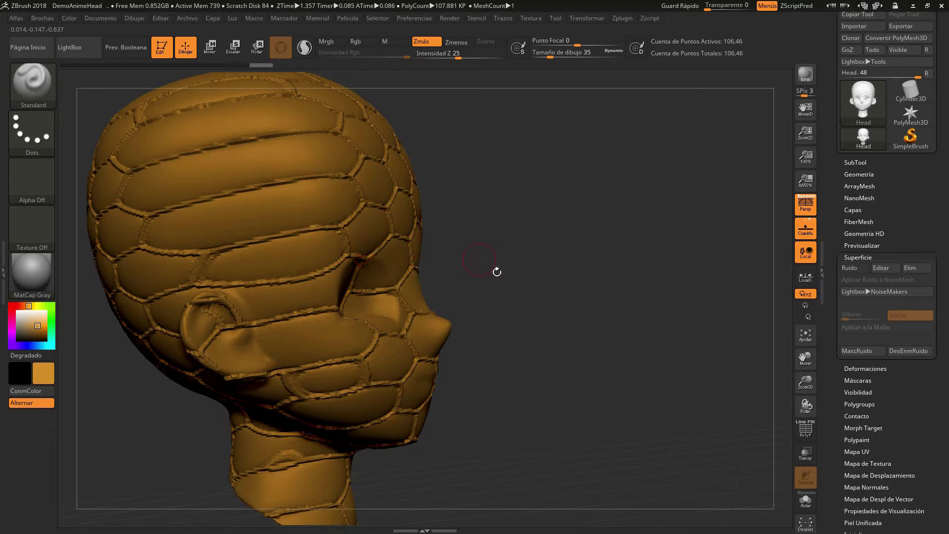
drag(546, 272, 505, 285)
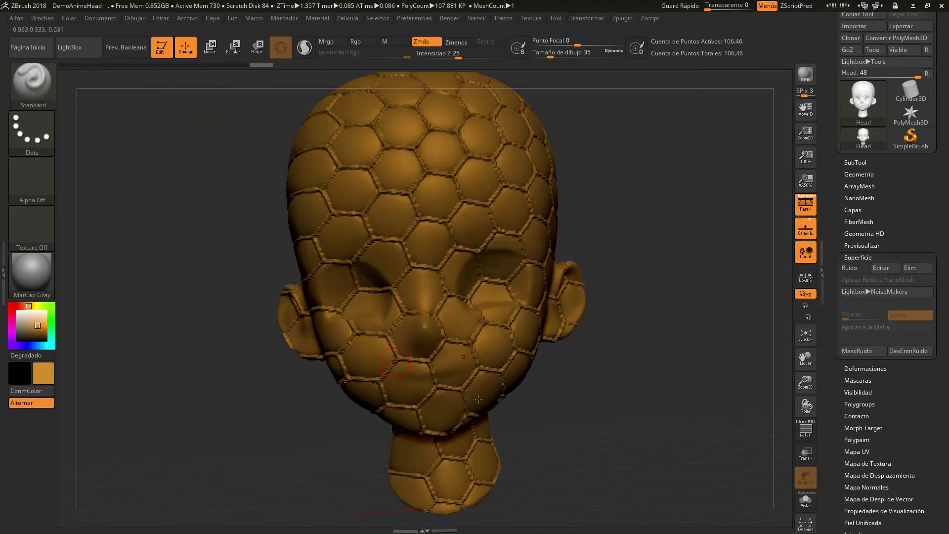
drag(557, 398, 526, 392)
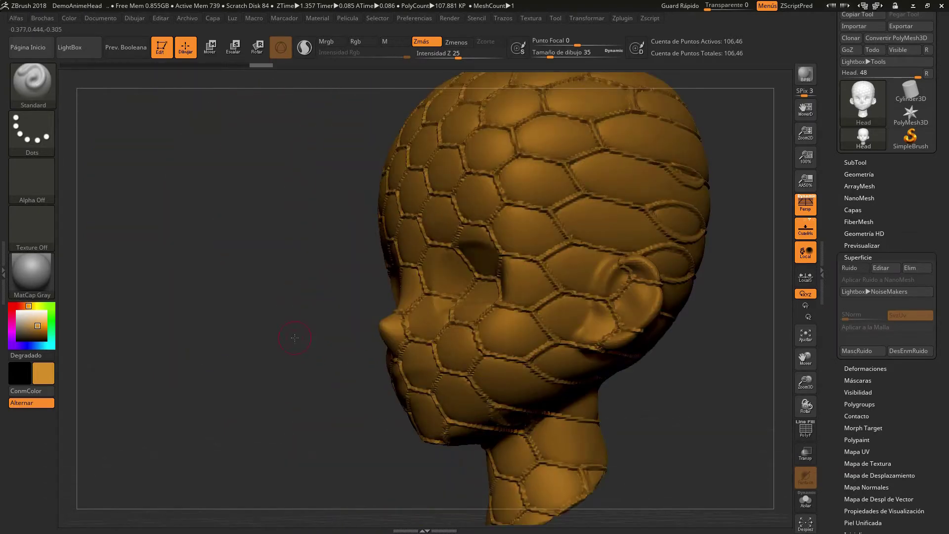
drag(294, 337, 323, 304)
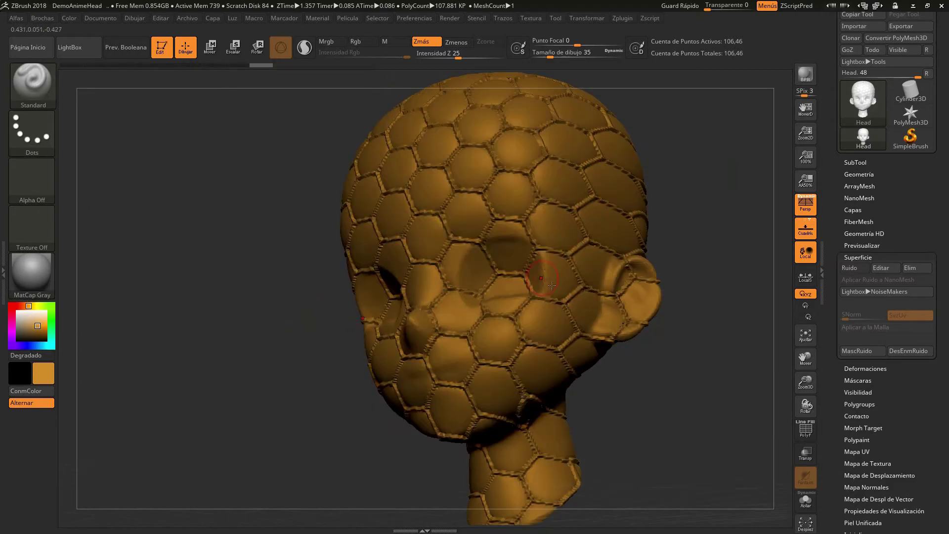
mouse_move(862, 102)
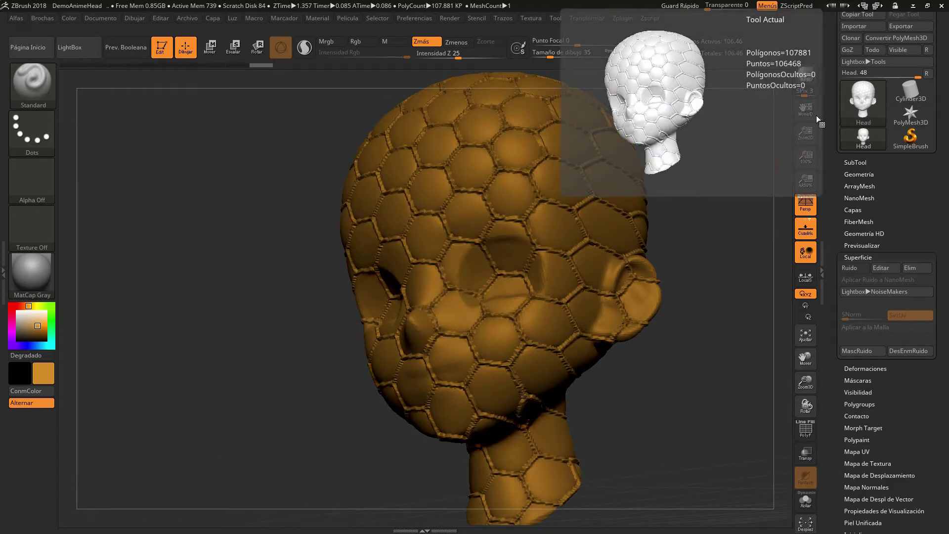
drag(668, 239, 677, 277)
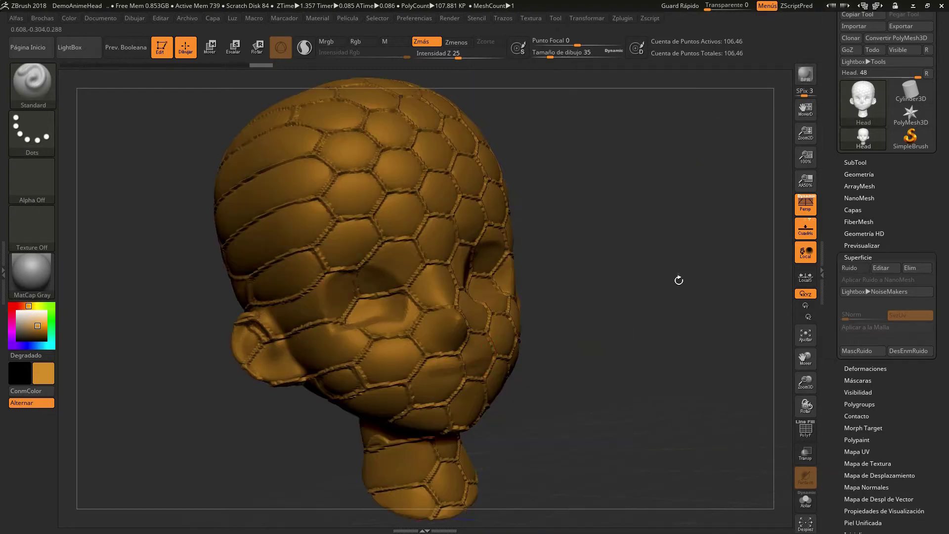
mouse_move(206, 298)
alt+mouse_down()
mouse_move(248, 307)
mouse_move(683, 274)
mouse_move(660, 288)
alt+mouse_up()
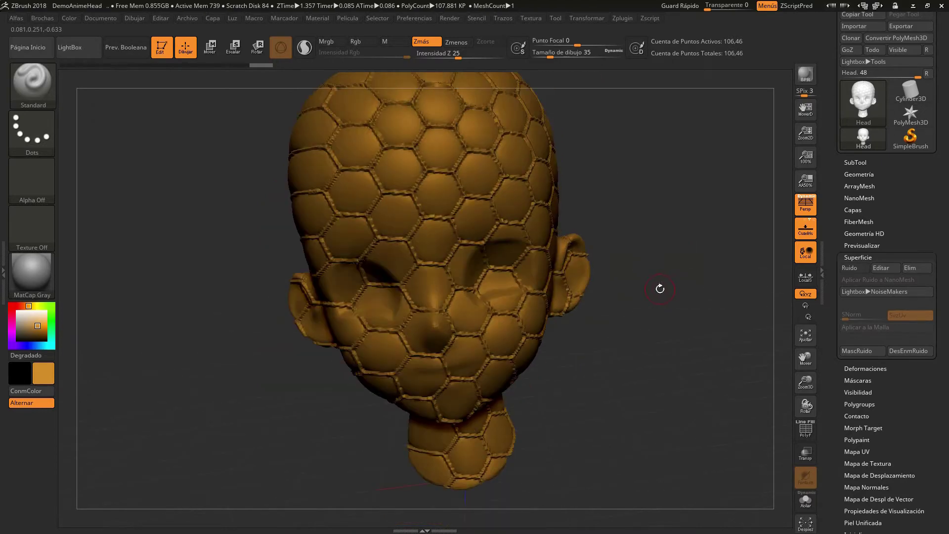
- Undo the bake and switch the hexagon noise off
key(ctrl)
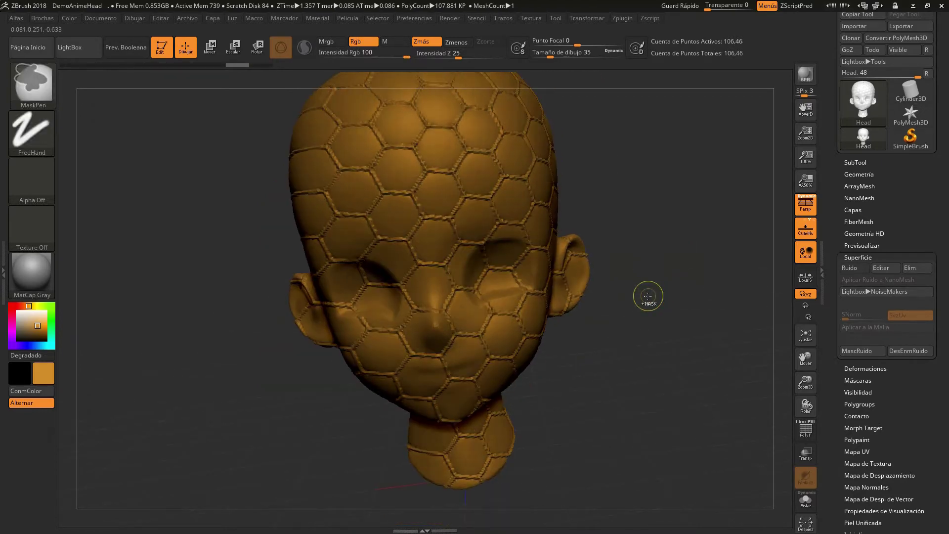
click(849, 268)
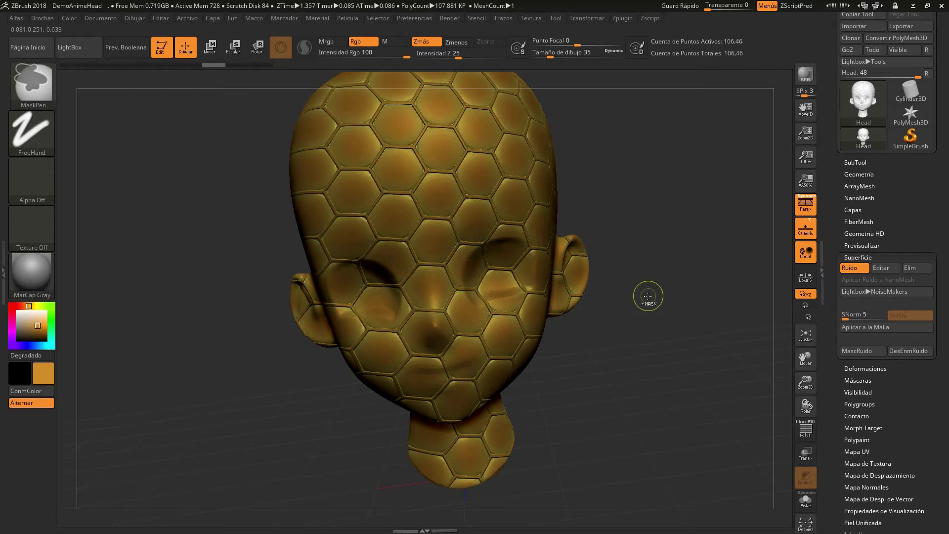
key(ctrl+z)
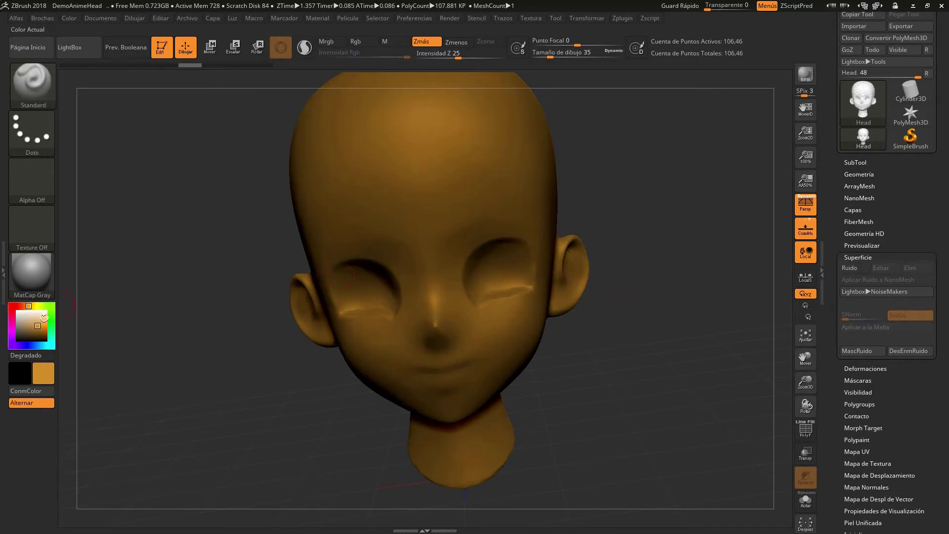
- Set the main colour to white, then apply Noise62.ZNM from LightBox's noise presets
drag(44, 317, 17, 312)
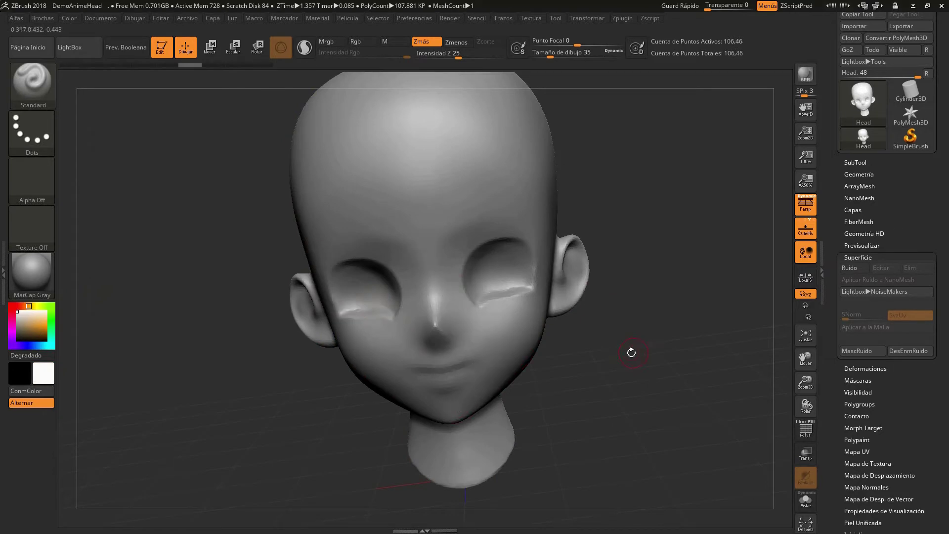
shift+drag(669, 294, 659, 331)
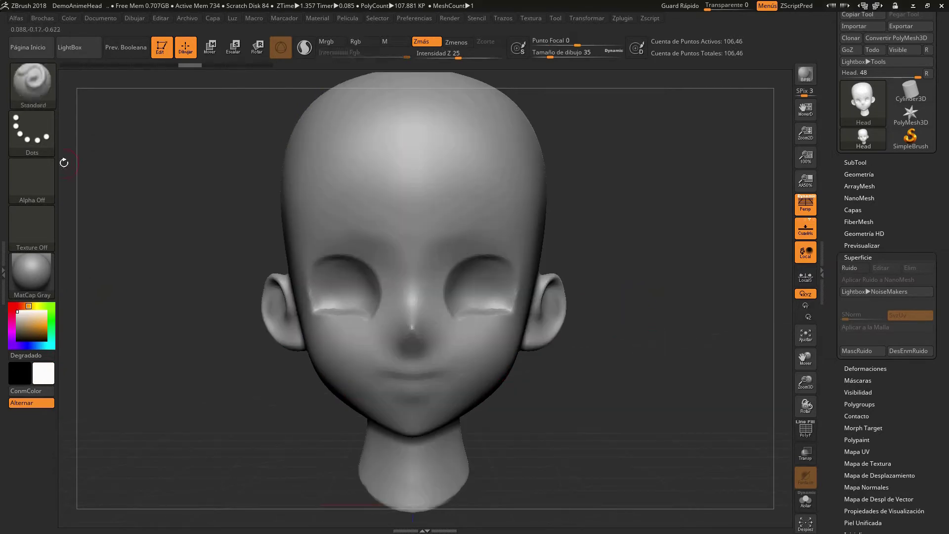
click(86, 48)
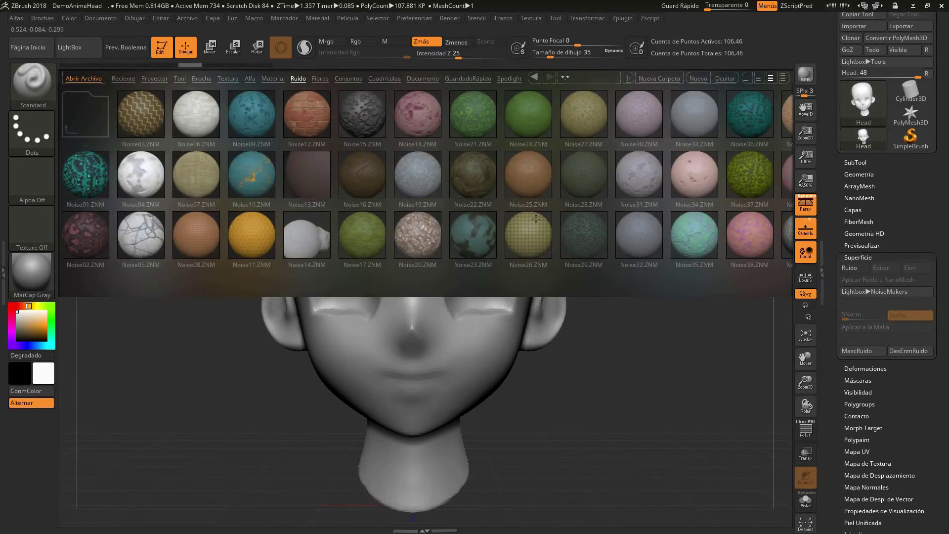
drag(677, 208, 433, 193)
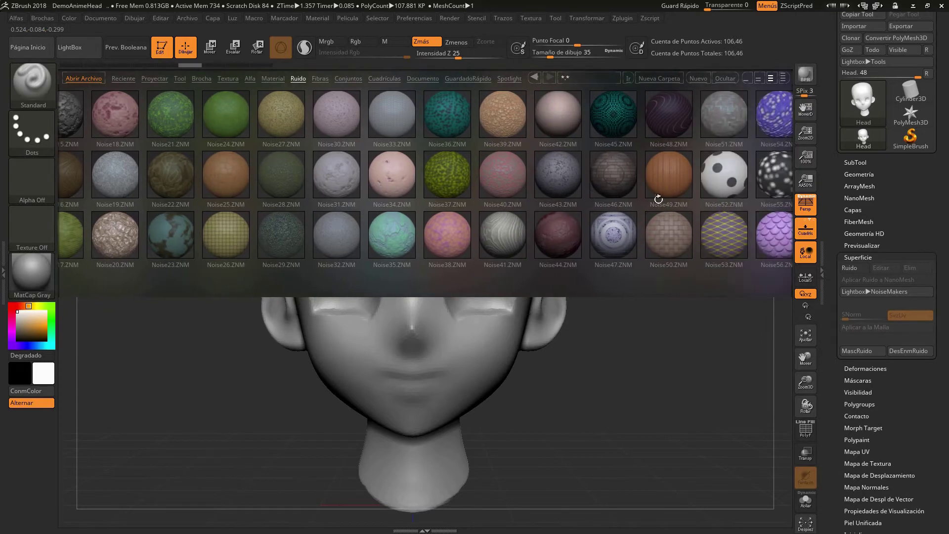
drag(658, 199, 498, 203)
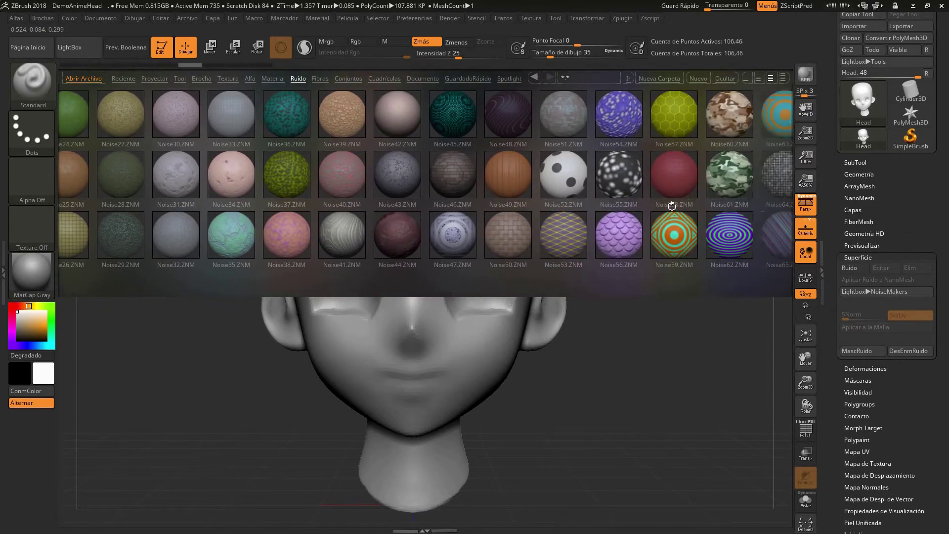
drag(628, 212, 583, 227)
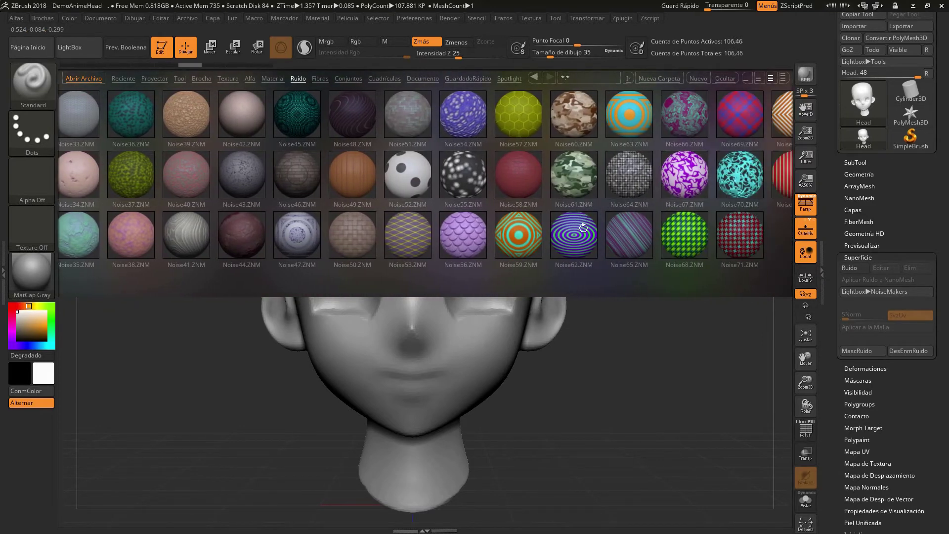
click(583, 228)
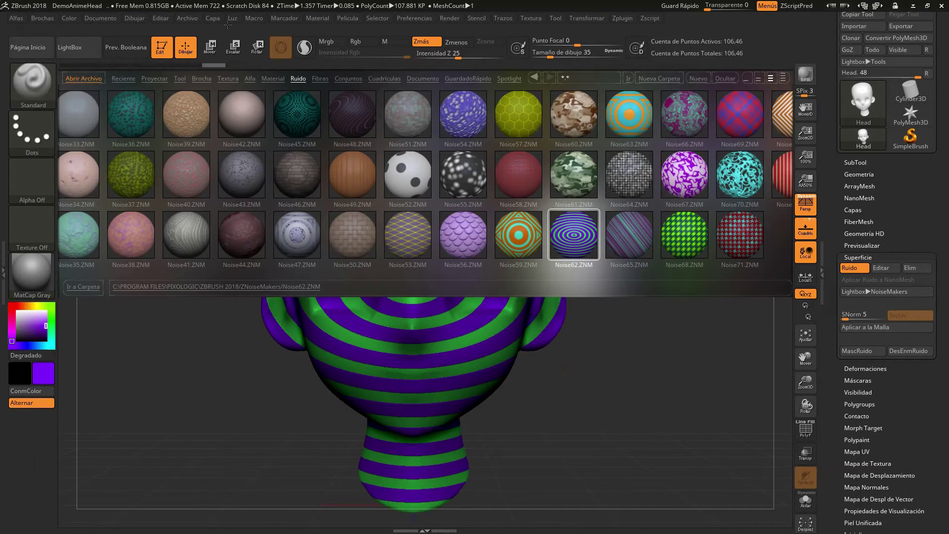
- Close LightBox and set the main colour to white, checking the green Noise62 stripes from several angles
click(83, 50)
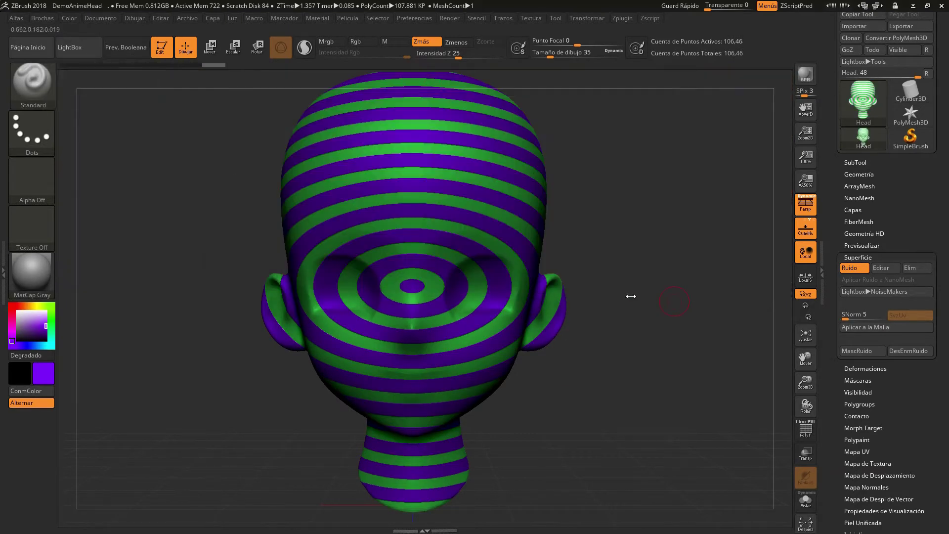
mouse_move(630, 295)
mouse_down()
mouse_move(683, 305)
mouse_move(474, 272)
mouse_up()
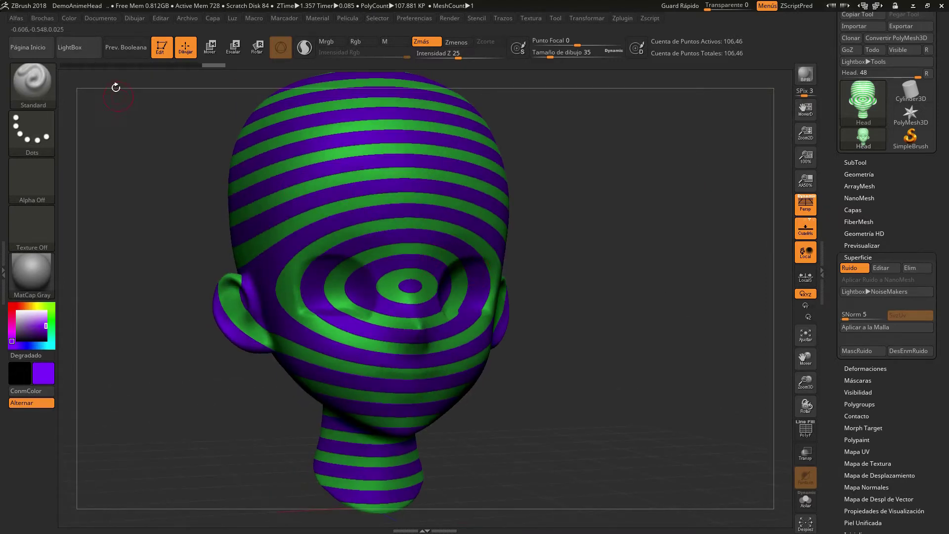
drag(41, 327, 16, 310)
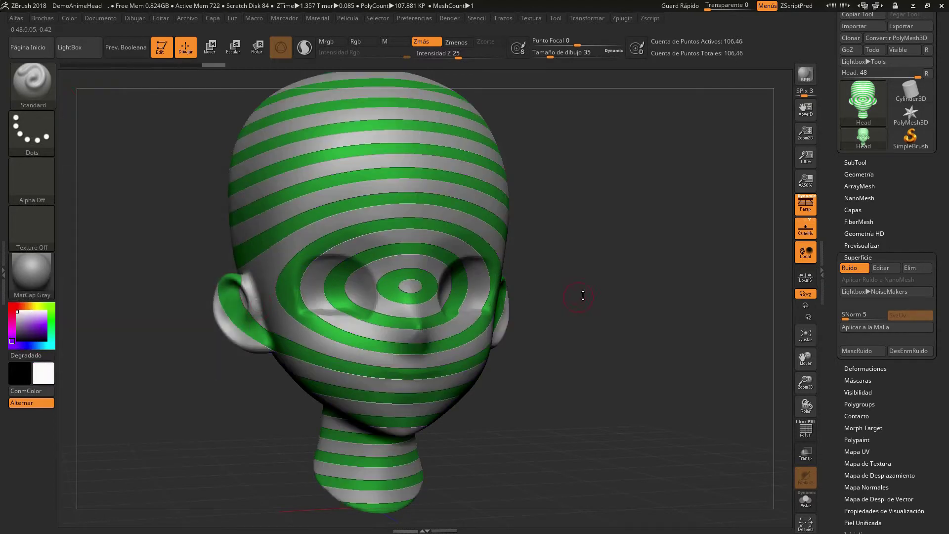
mouse_move(562, 287)
mouse_down()
mouse_move(572, 282)
mouse_move(632, 320)
mouse_move(618, 316)
mouse_move(567, 367)
mouse_up()
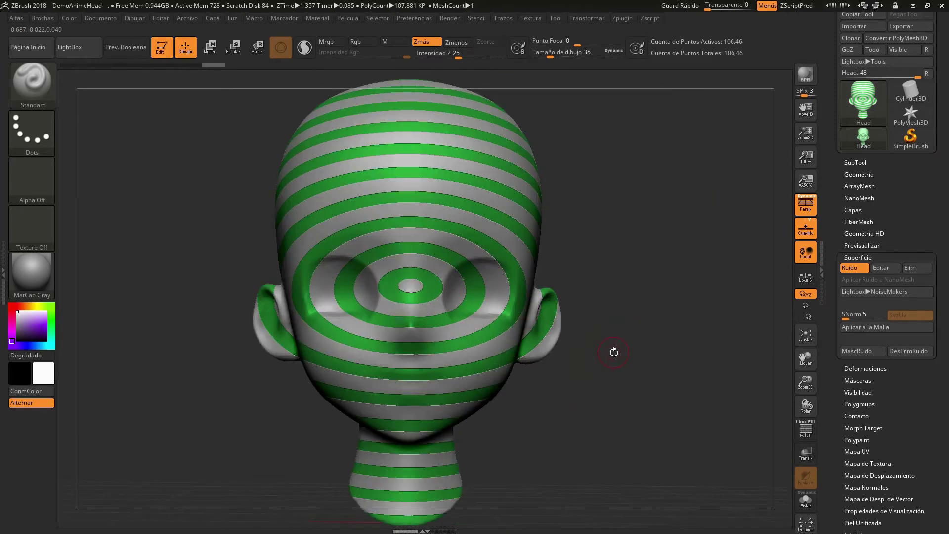
mouse_move(262, 196)
mouse_down()
mouse_move(246, 197)
mouse_move(256, 199)
mouse_up()
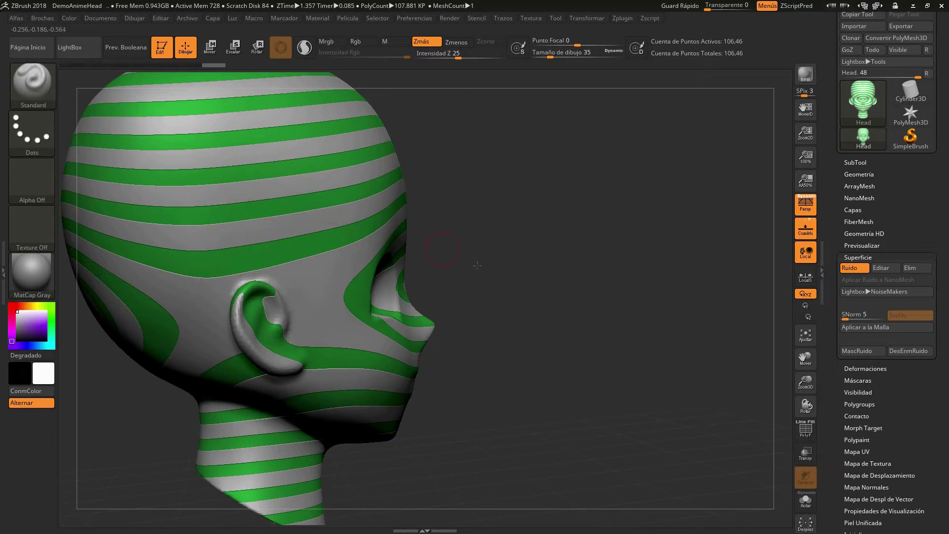
drag(517, 269, 495, 270)
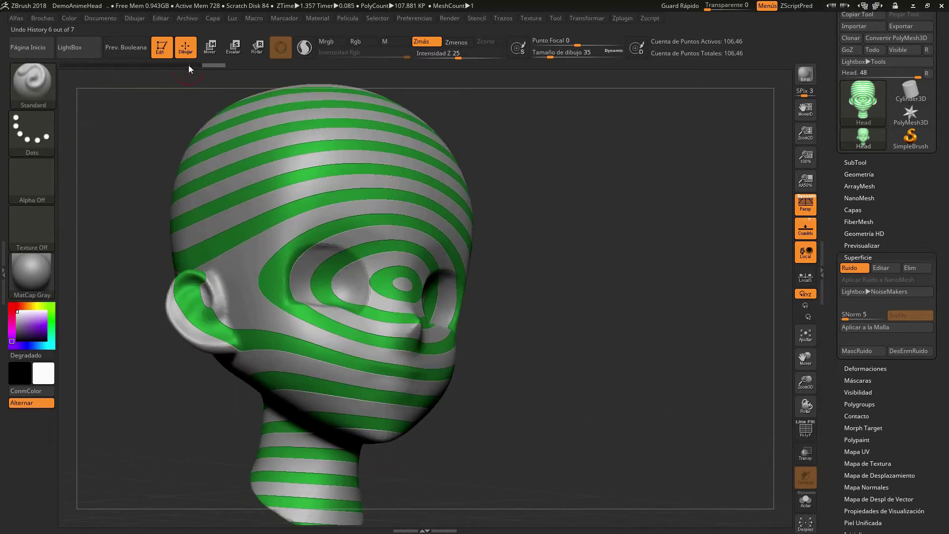
- Undo back to the plain grey head and collapse the Surface noise settings
click(190, 66)
drag(554, 281, 546, 290)
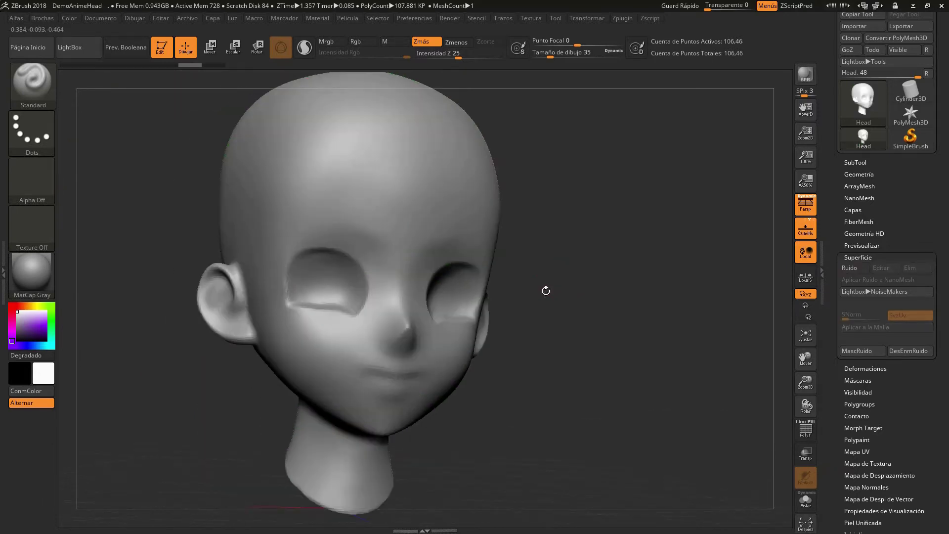
drag(923, 493, 923, 439)
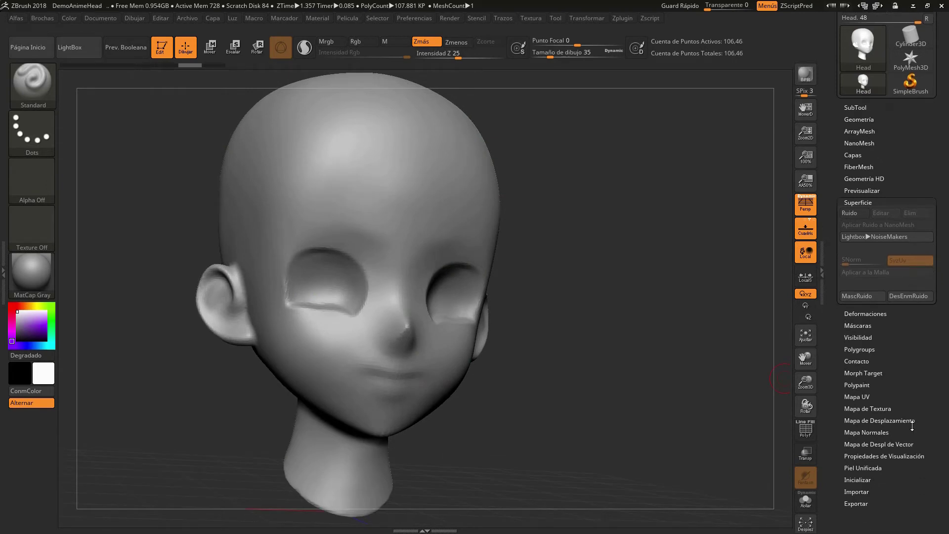
click(861, 202)
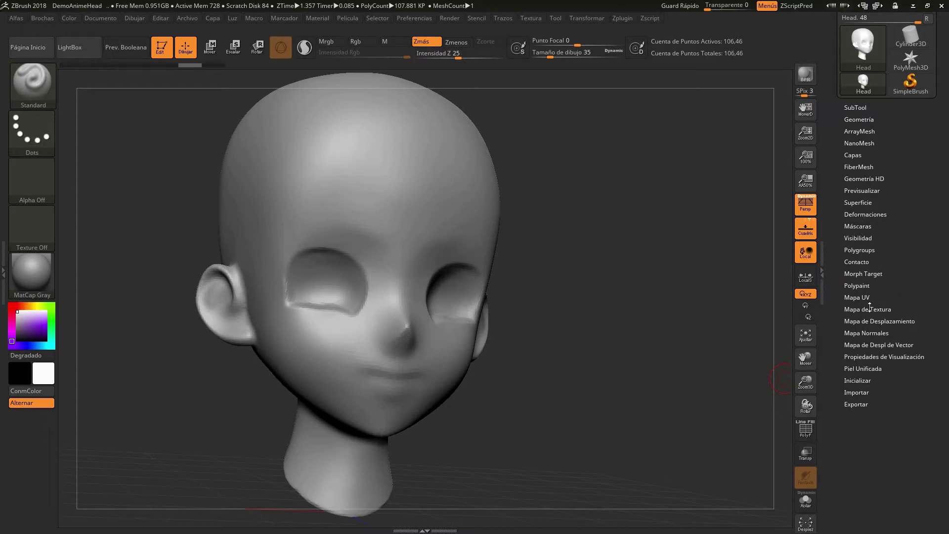
- Select the Morph brush from the brush library, then reopen the LightBox noise presets
click(876, 274)
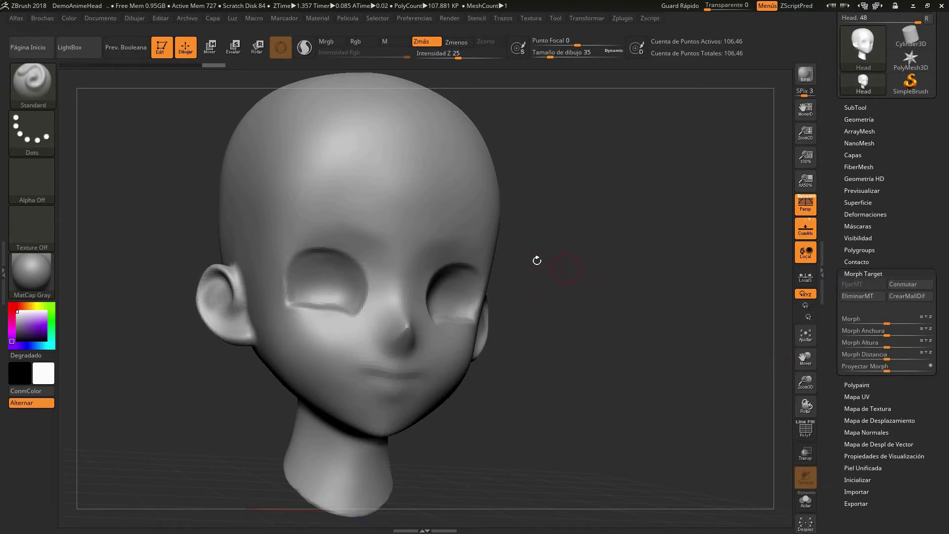
click(32, 82)
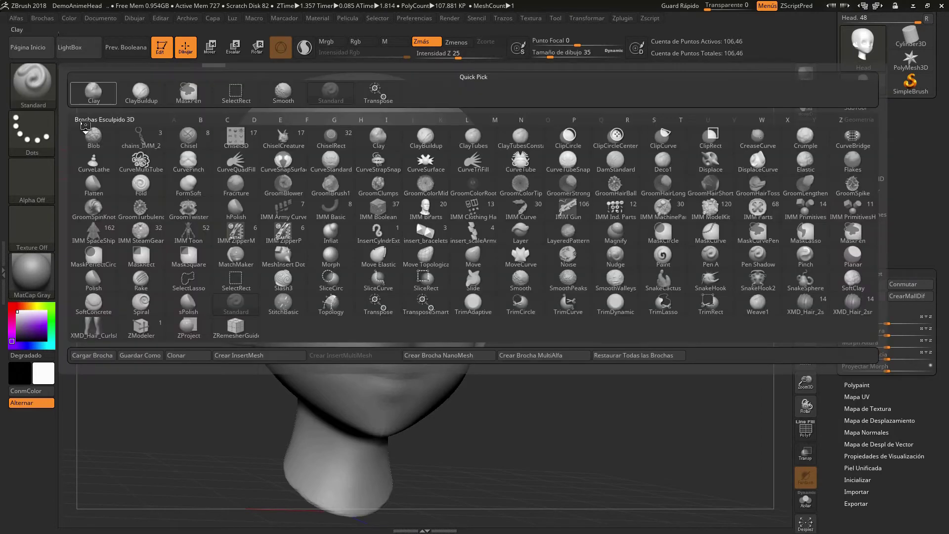
click(329, 264)
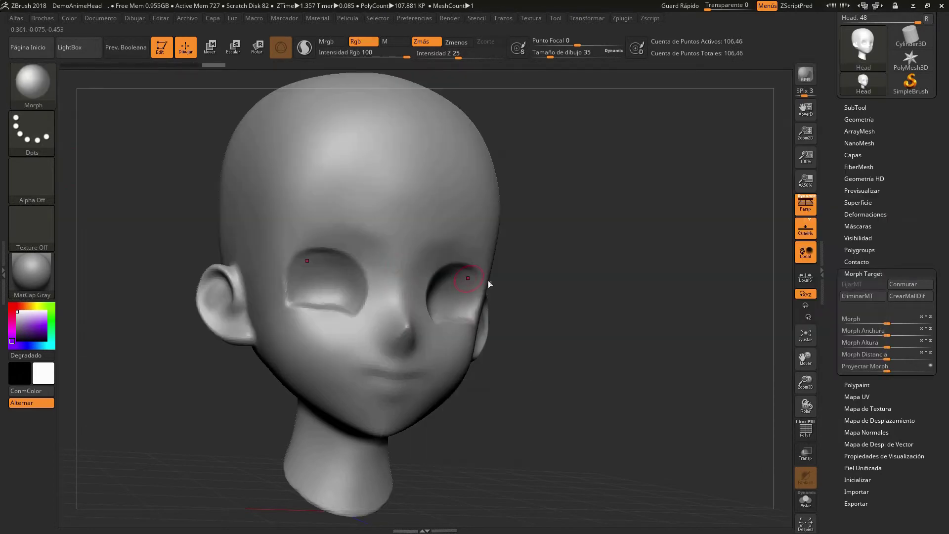
click(864, 274)
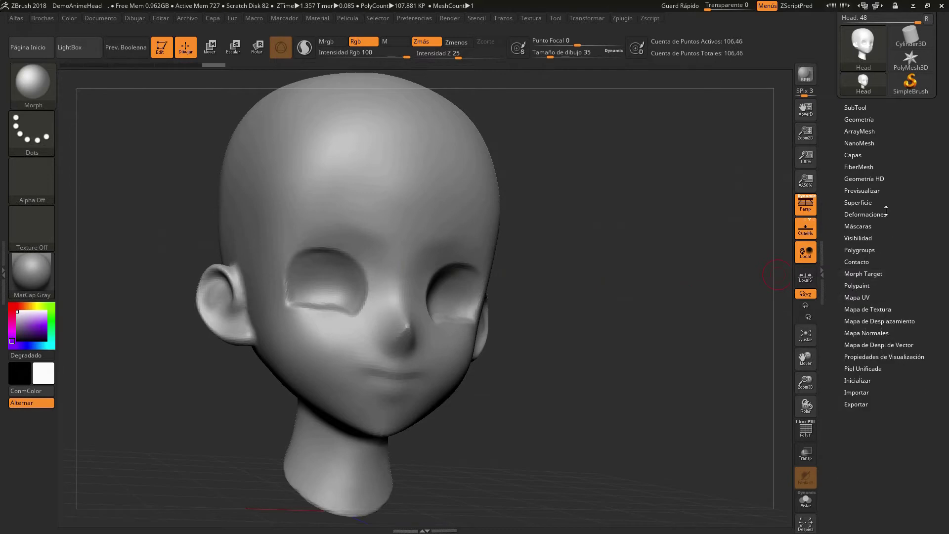
click(78, 47)
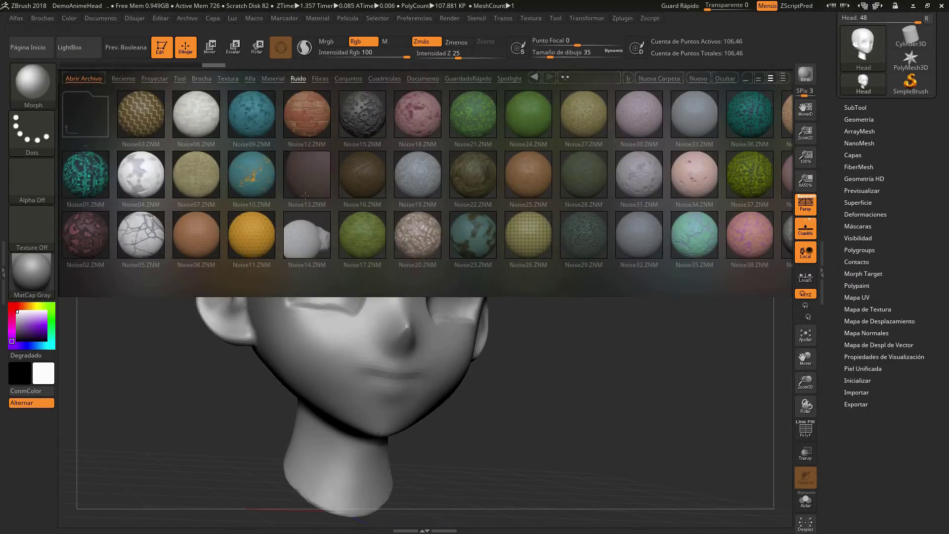
- Apply the cracked Noise05.ZNM noise from LightBox, close LightBox and snap the head to front view
click(148, 245)
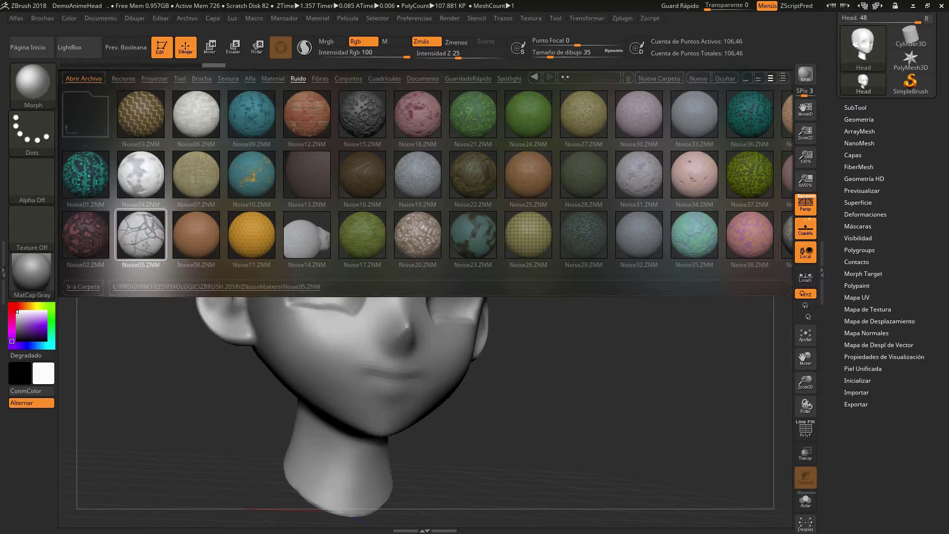
double_click(147, 246)
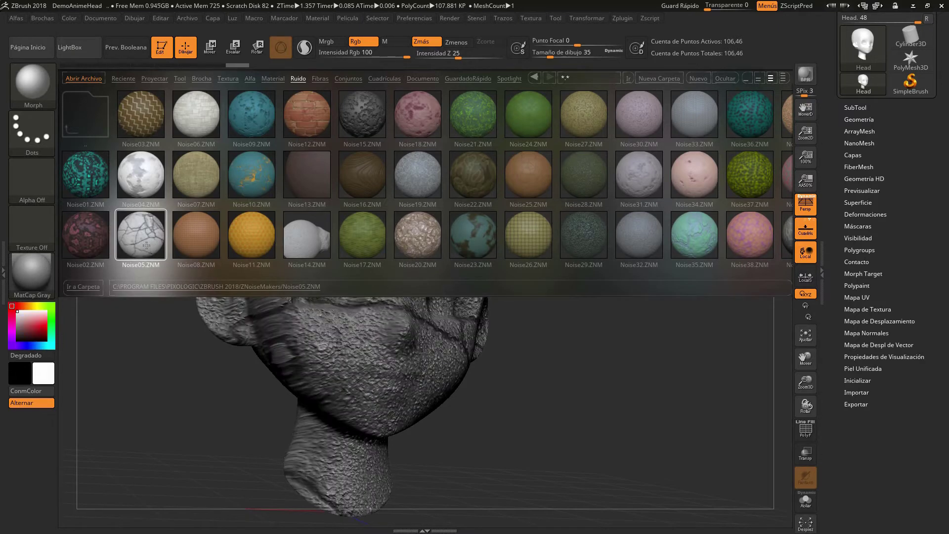
click(69, 51)
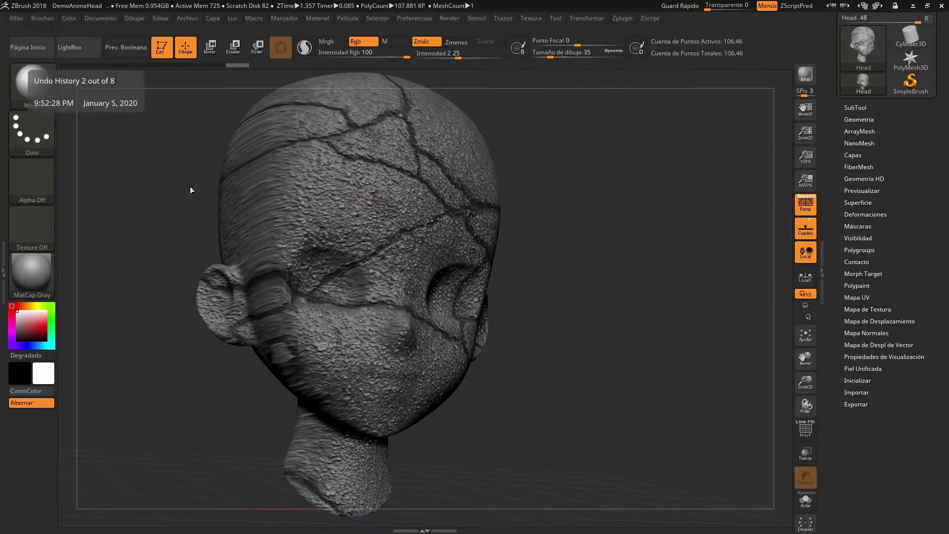
mouse_move(619, 305)
mouse_down()
mouse_move(569, 318)
mouse_move(592, 337)
mouse_up()
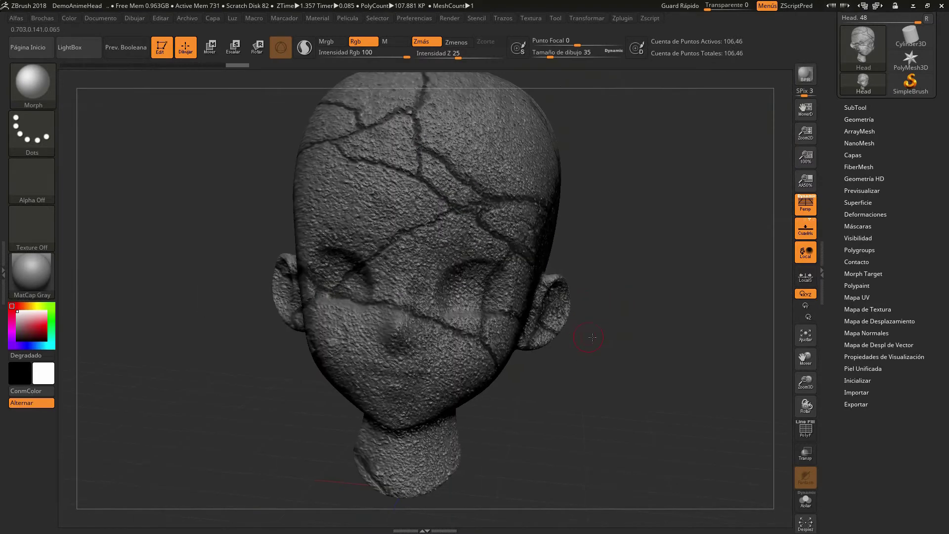
key(shift)
shift+drag(613, 281, 611, 282)
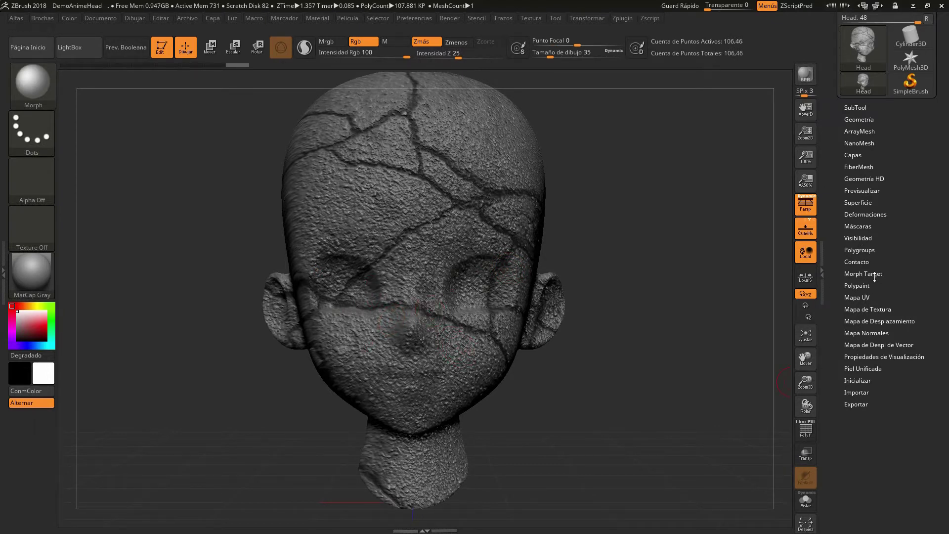
- Switch the head to its stored morph target with Conmutar, then collapse Morph Target
click(874, 274)
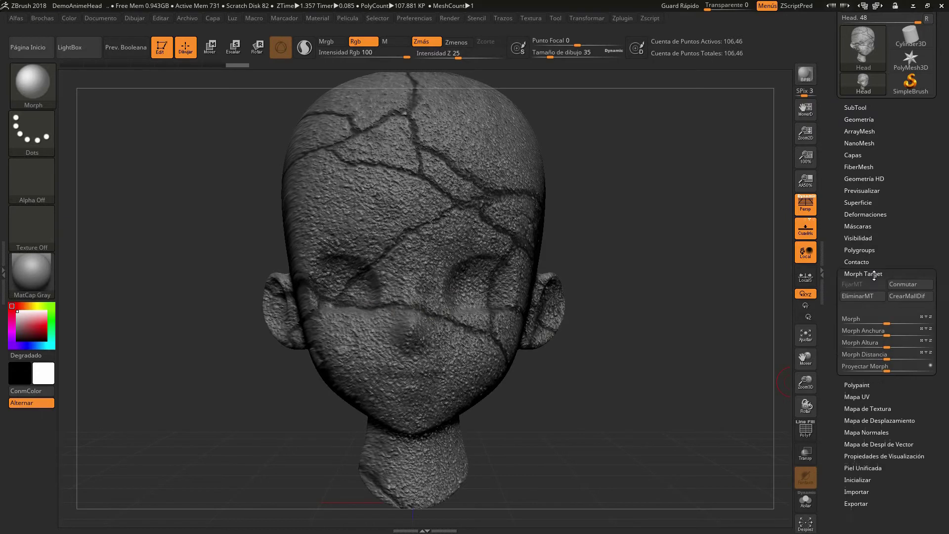
click(905, 285)
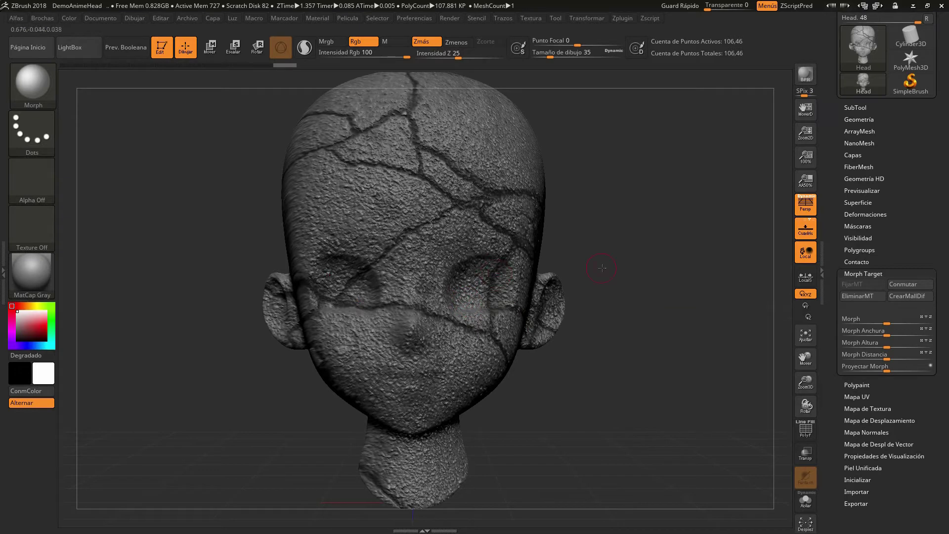
drag(63, 300, 62, 395)
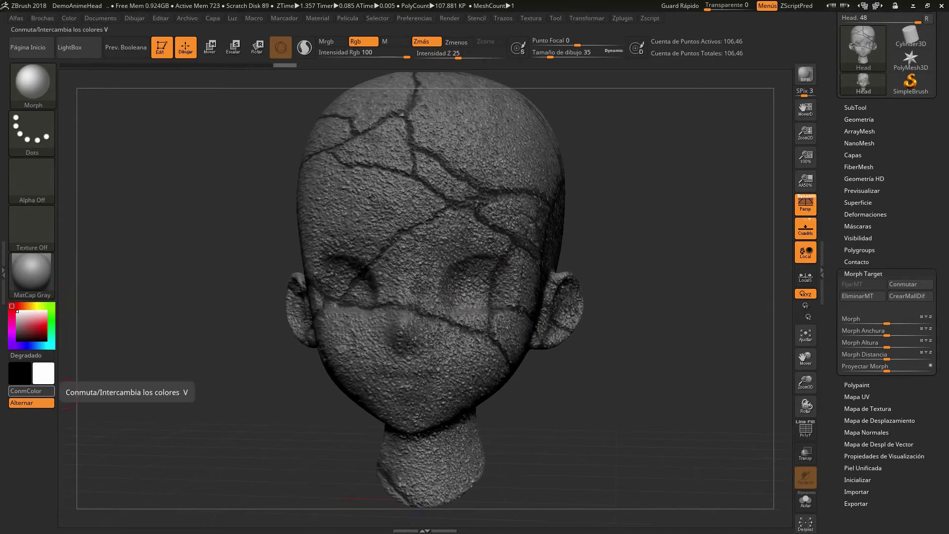
click(866, 270)
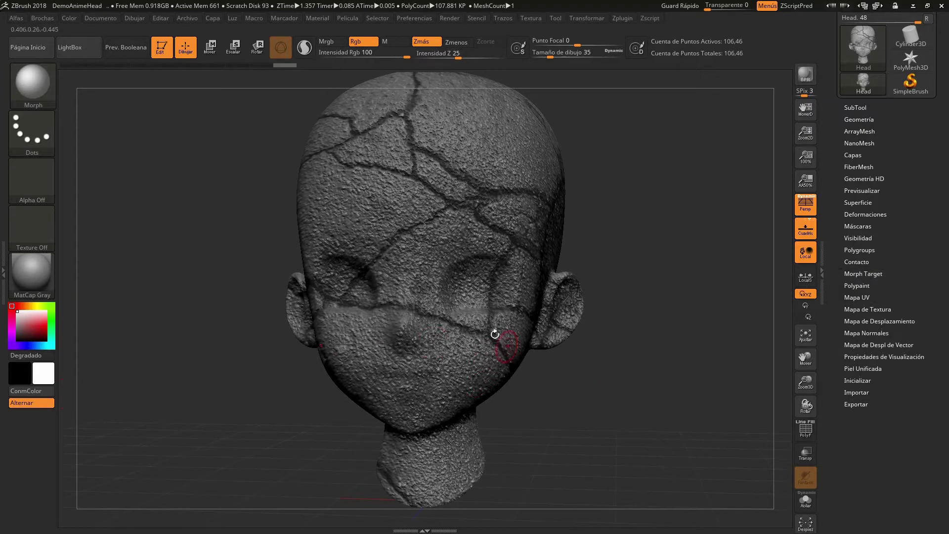
- Expand the Tool > Superficie surface noise settings
scroll(933, 212, up, 3)
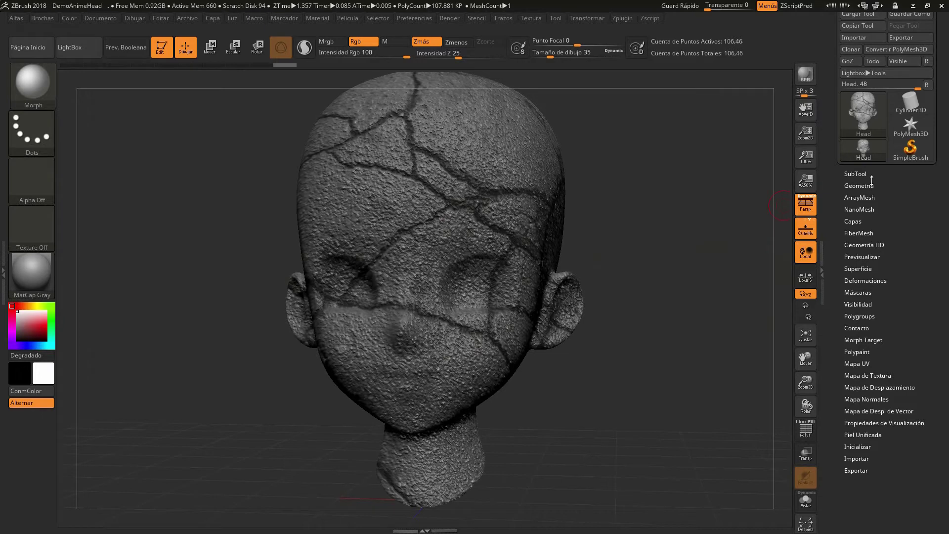
click(856, 222)
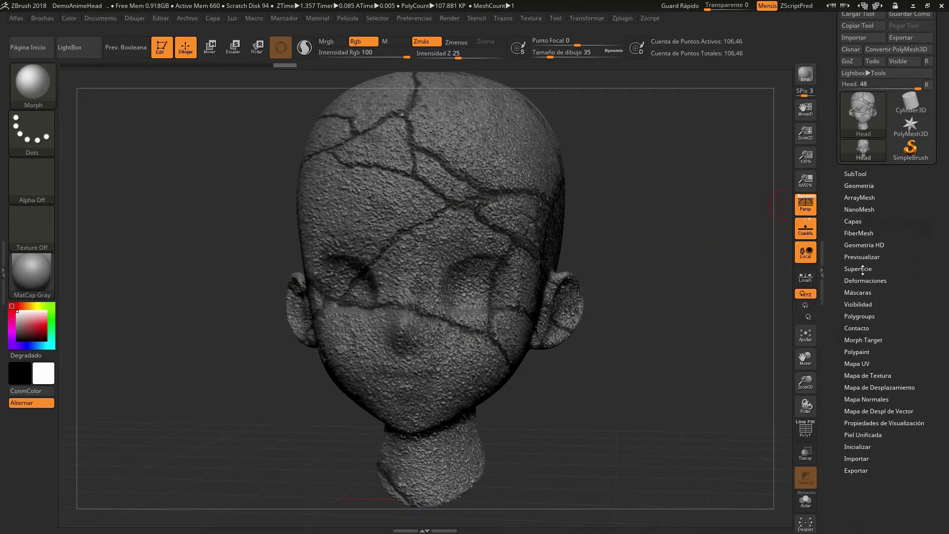
click(862, 269)
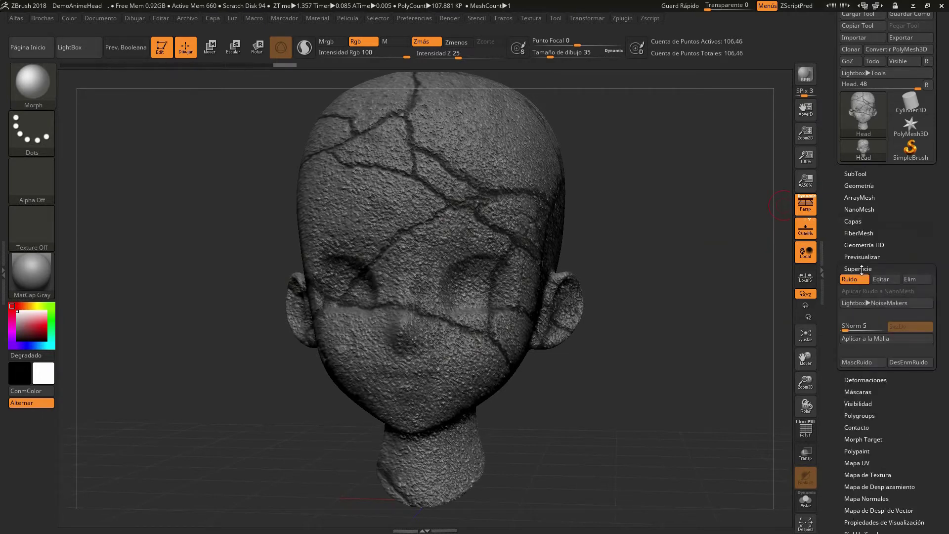
- Bake the noise into the mesh with Aplicar a la Malla and rotate the head to inspect it
click(867, 340)
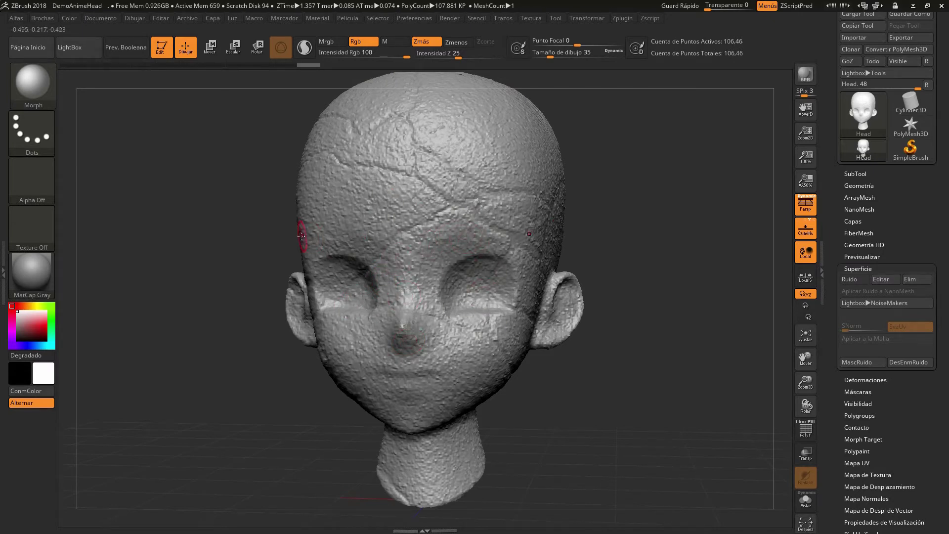
drag(236, 242, 248, 241)
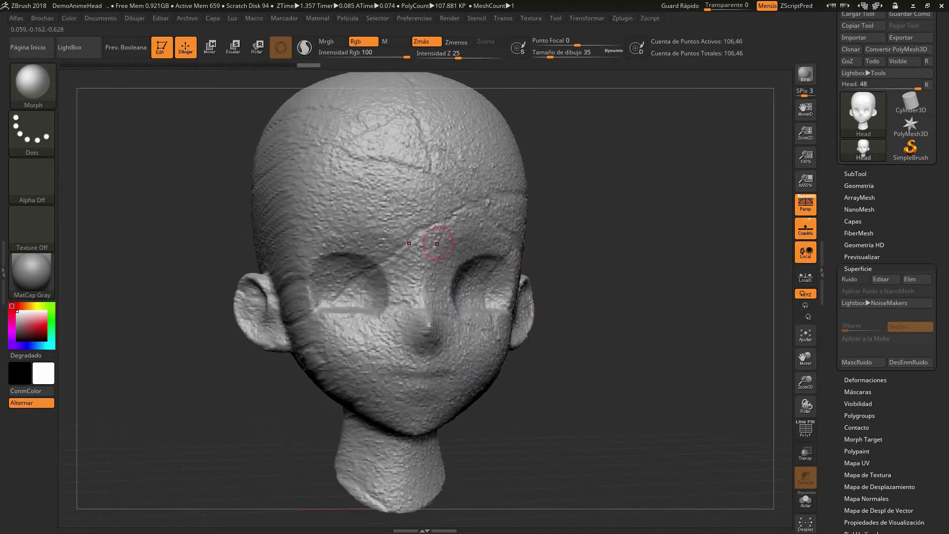
drag(635, 206, 610, 212)
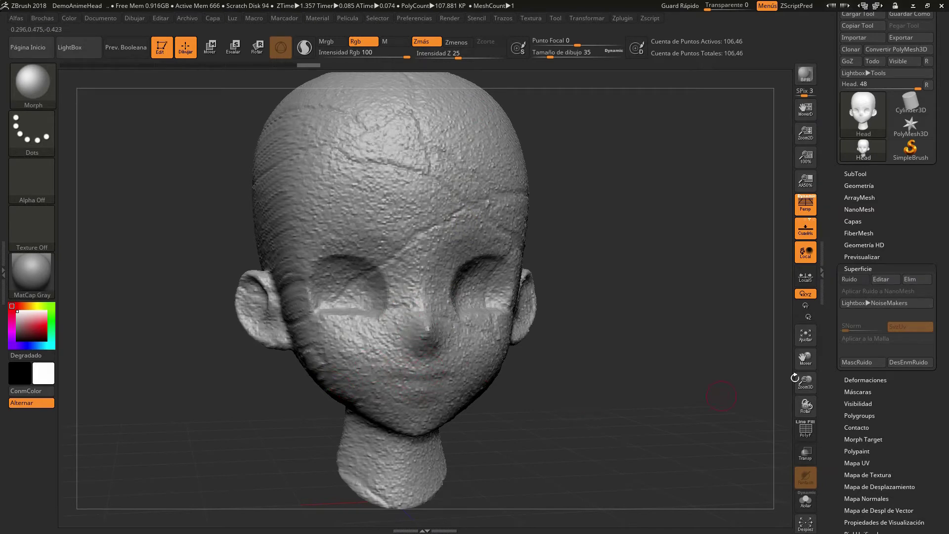
- Collapse Surface and use Morph Target > Switch to show the smooth stored version
click(860, 271)
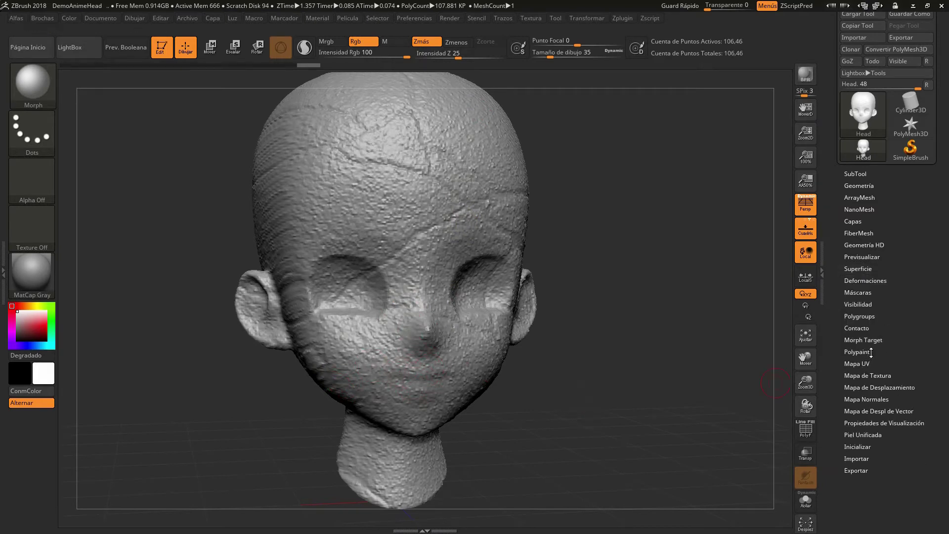
click(875, 340)
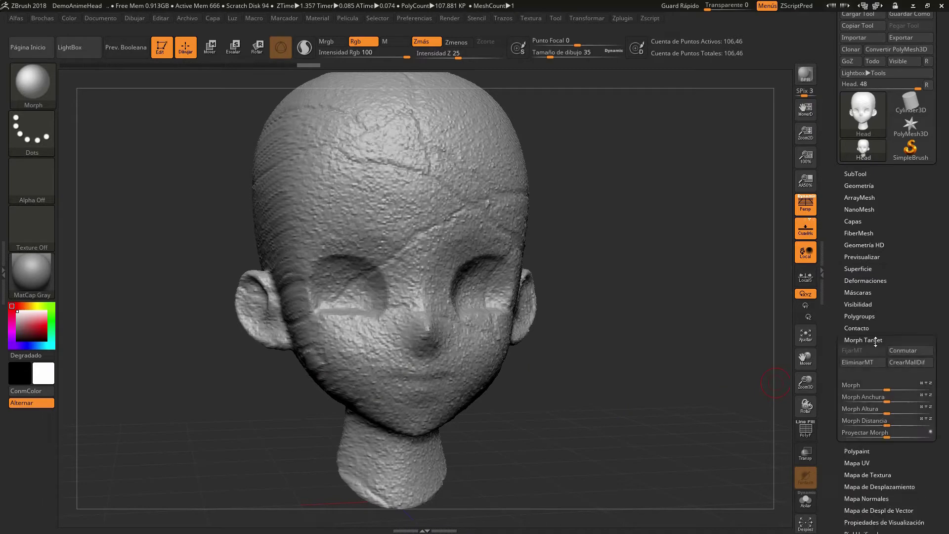
click(902, 350)
- From front view, restore the noise with Morph brush strokes over the upper lip, brows and right cheek
drag(689, 346, 751, 341)
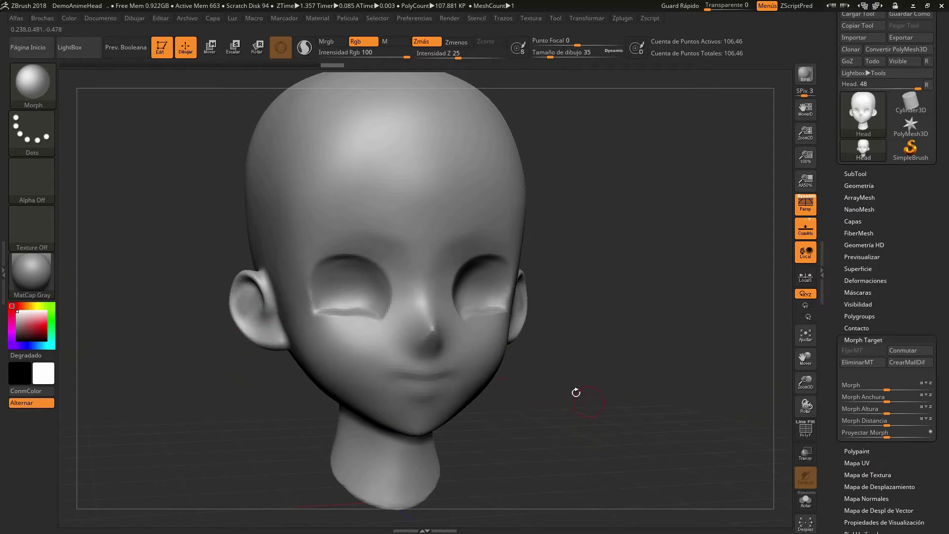
shift+drag(576, 392, 563, 391)
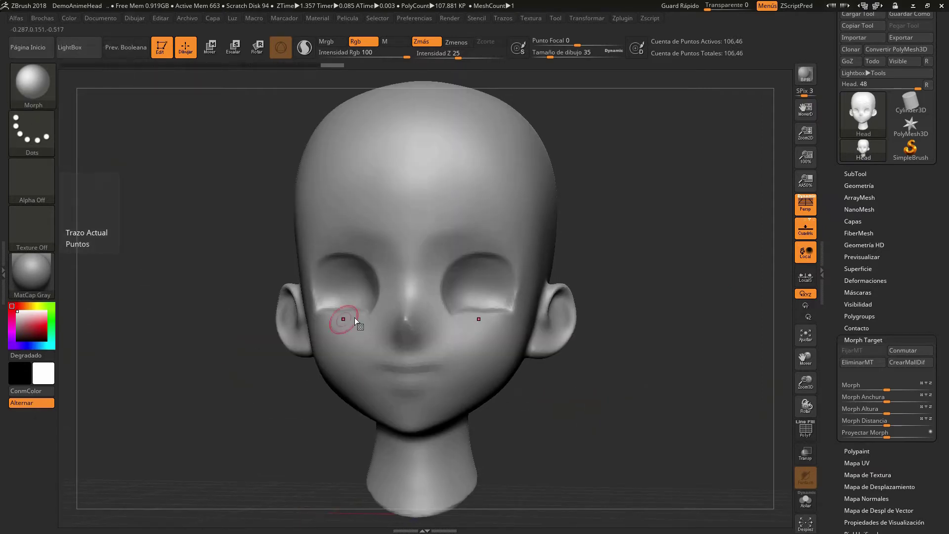
mouse_move(365, 352)
mouse_down()
mouse_move(454, 352)
mouse_move(419, 289)
mouse_move(440, 326)
mouse_move(436, 309)
mouse_up()
mouse_move(482, 237)
mouse_down()
mouse_move(418, 232)
mouse_move(405, 257)
mouse_up()
drag(501, 252, 531, 263)
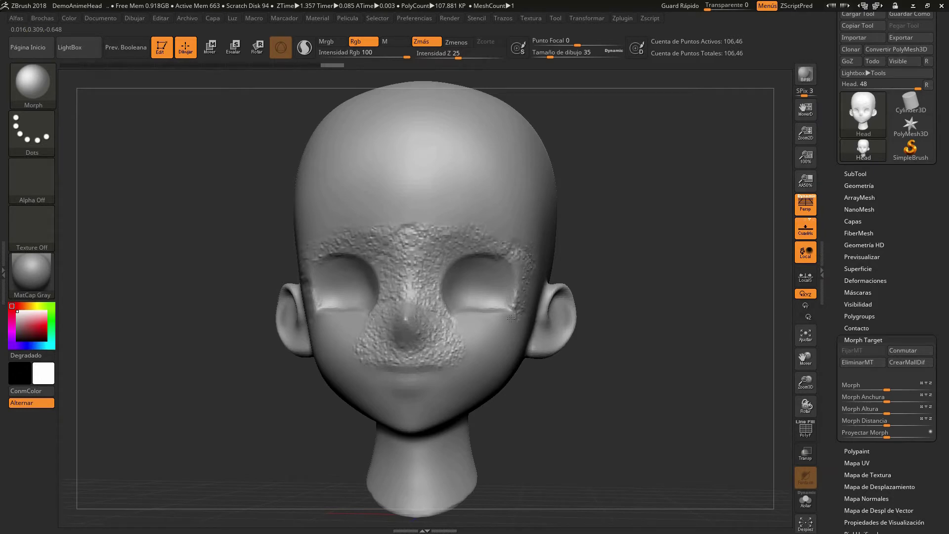
drag(510, 318, 460, 333)
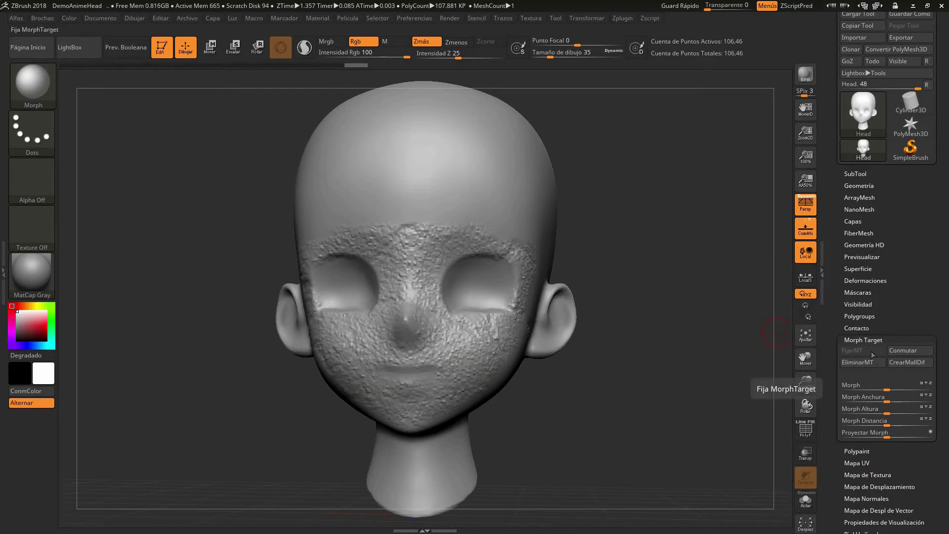
- Set the Morph blend amount to -5
click(888, 390)
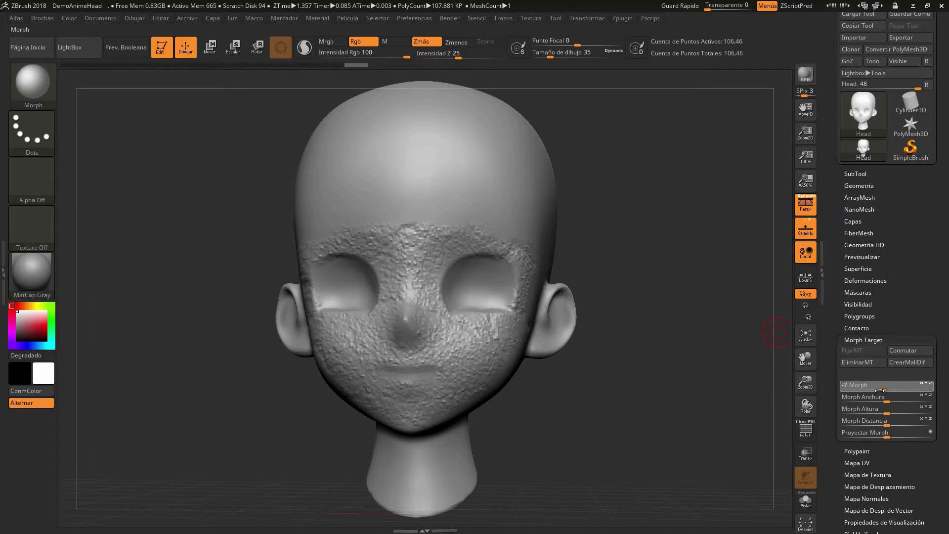
mouse_move(872, 389)
mouse_down()
mouse_move(856, 391)
mouse_move(899, 389)
mouse_up()
drag(883, 390, 885, 390)
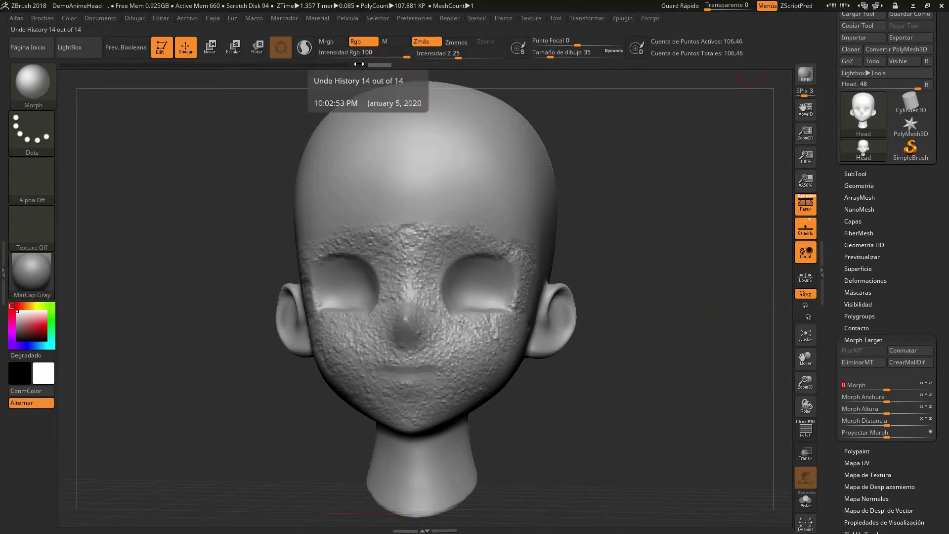
- Scrub the Undo History slider back to the smooth face and orbit to check it
click(330, 65)
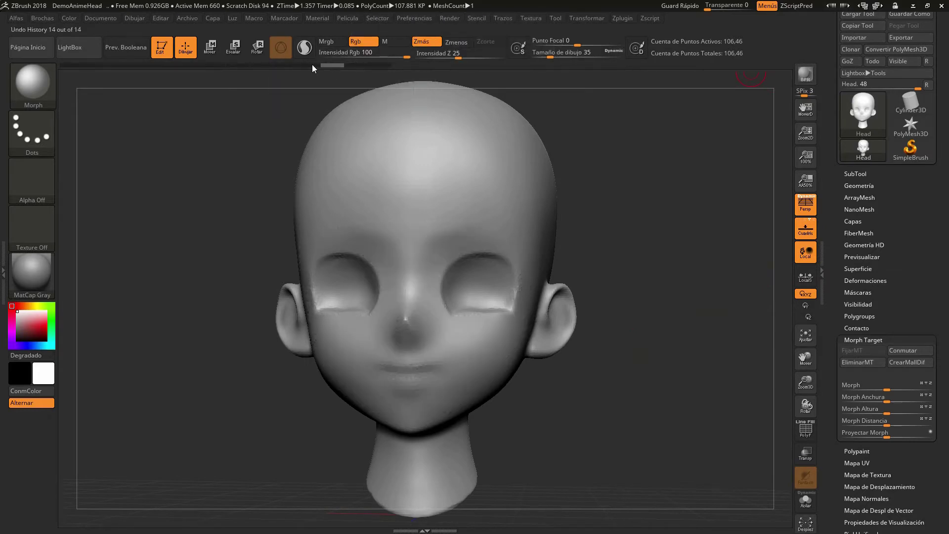
drag(312, 65, 274, 69)
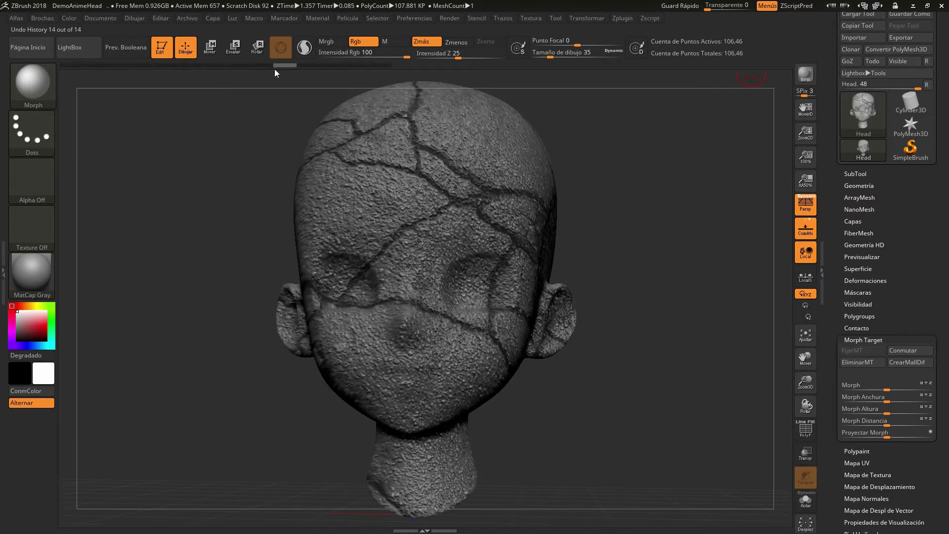
click(244, 64)
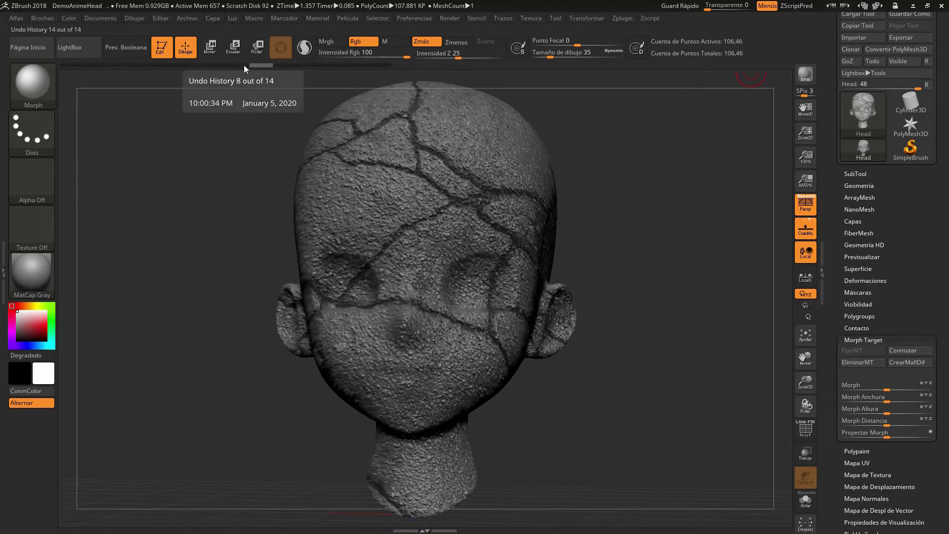
drag(244, 64, 217, 66)
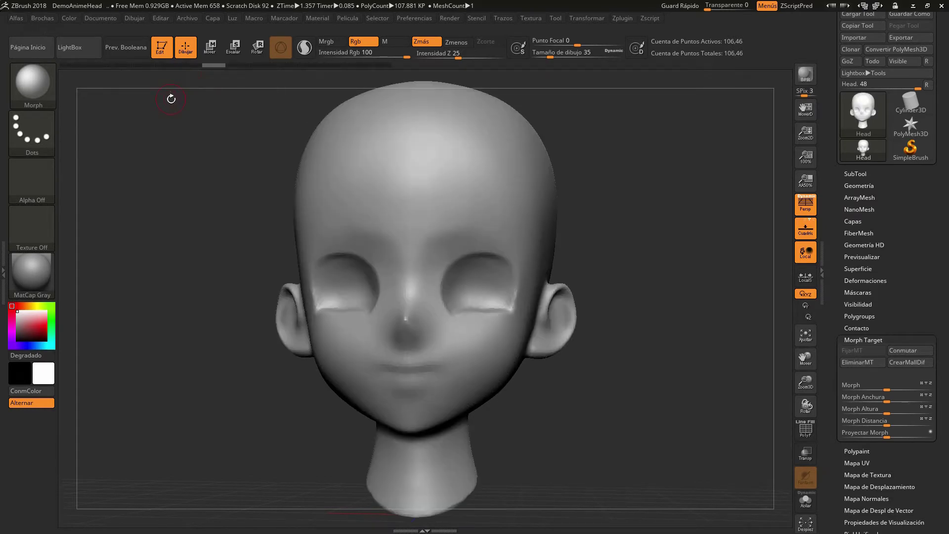
drag(635, 211, 639, 211)
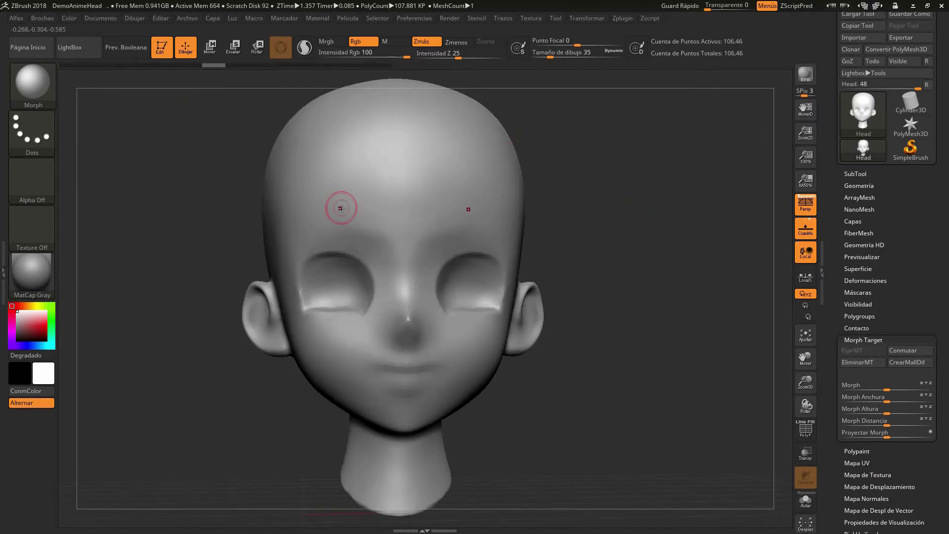
click(84, 48)
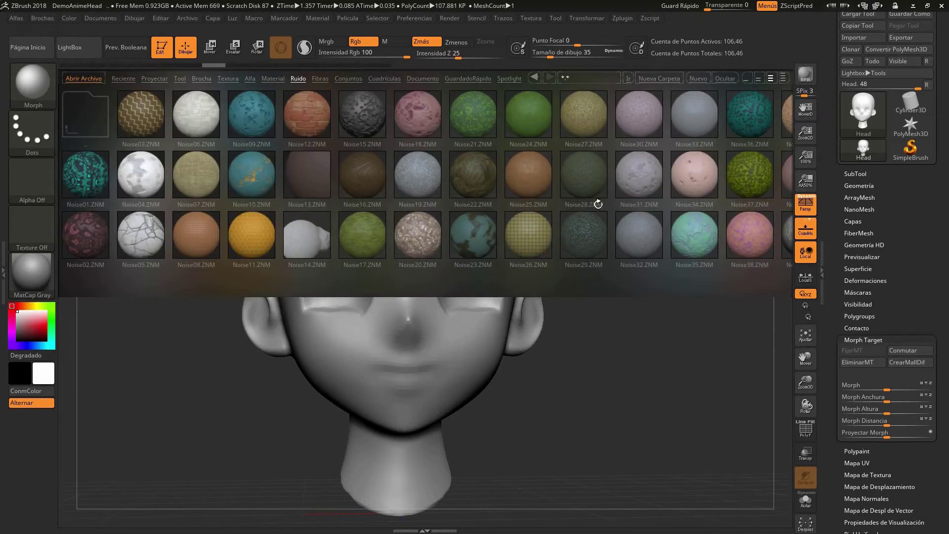
scroll(616, 206, down, 5)
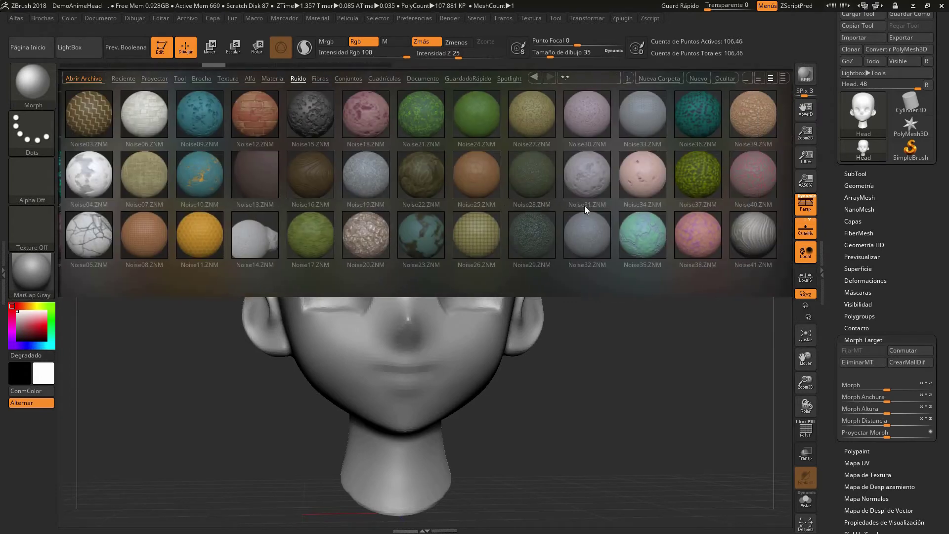
scroll(630, 203, down, 2)
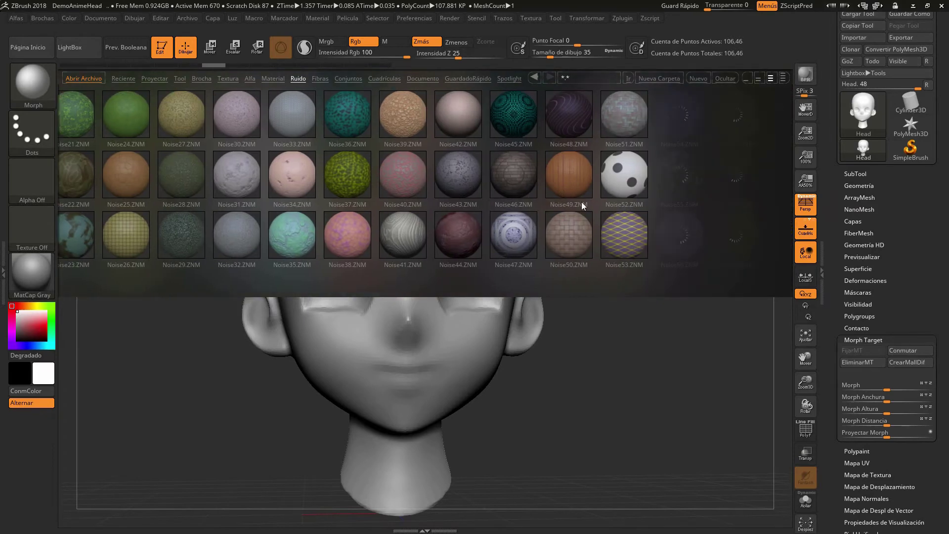
scroll(581, 202, down, 2)
scroll(609, 195, down, 2)
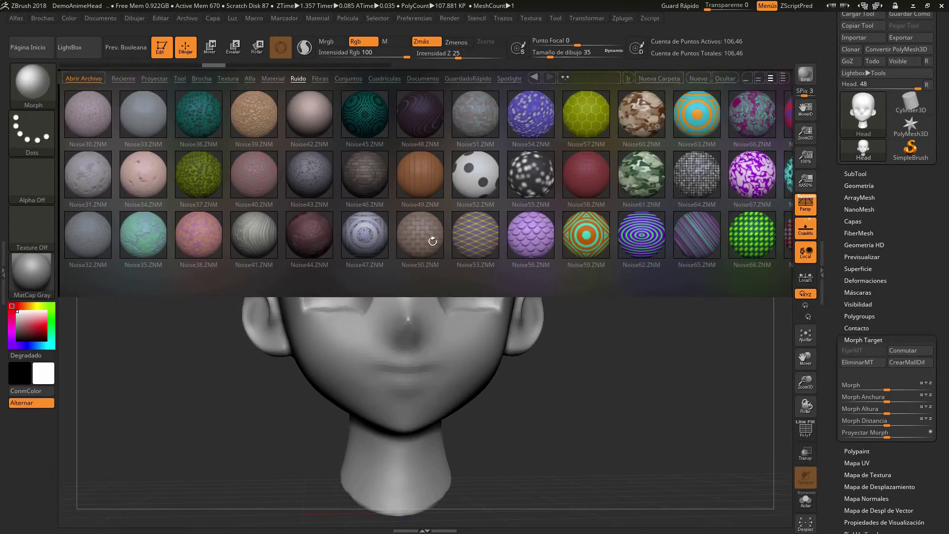
scroll(589, 211, down, 2)
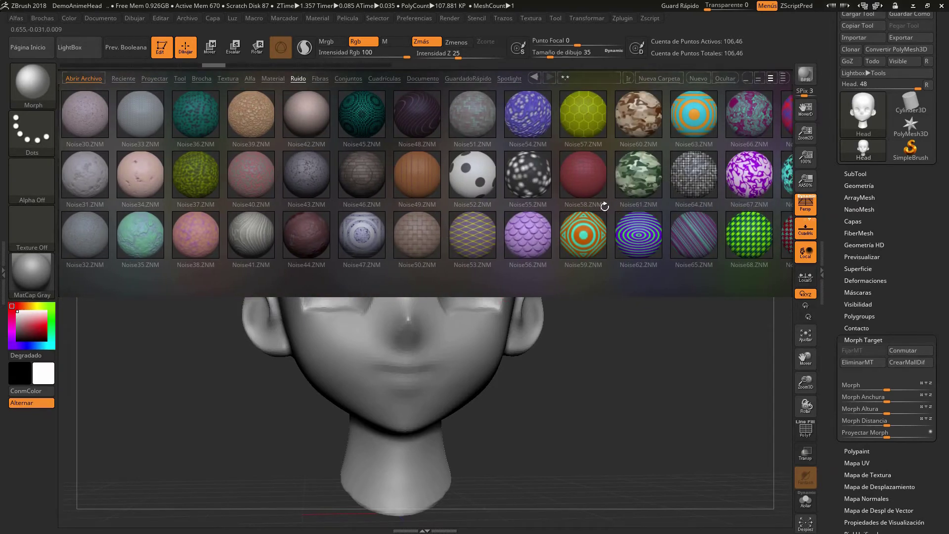
scroll(563, 209, down, 2)
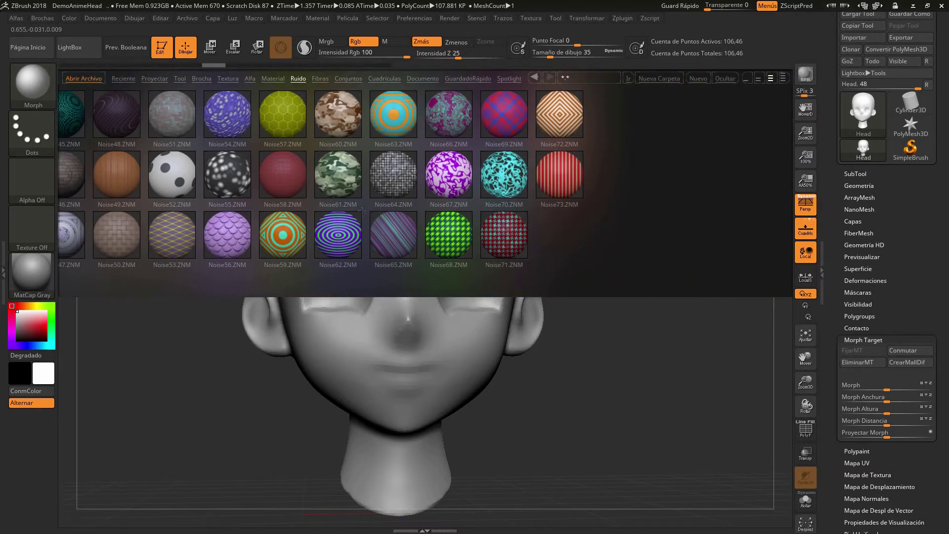
scroll(329, 202, up, 2)
scroll(386, 181, up, 3)
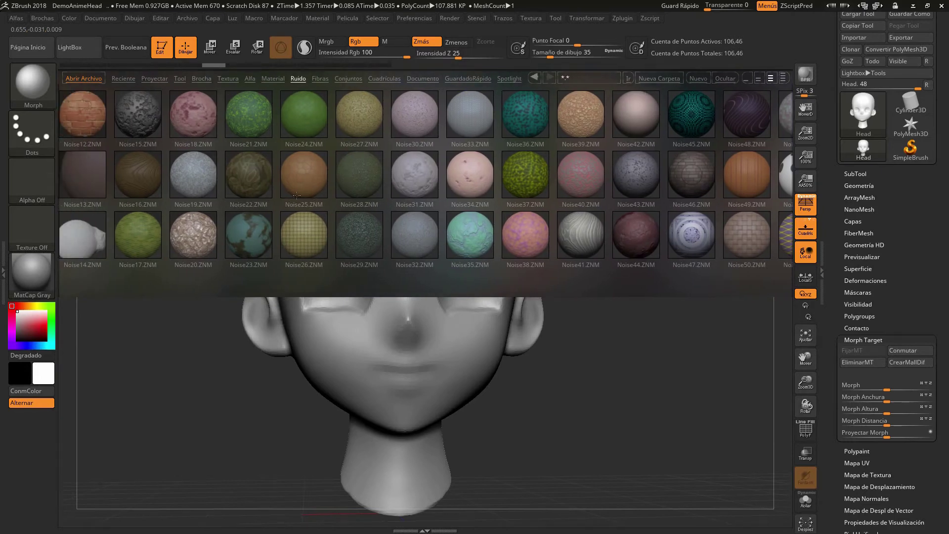
scroll(221, 203, up, 2)
scroll(222, 202, up, 1)
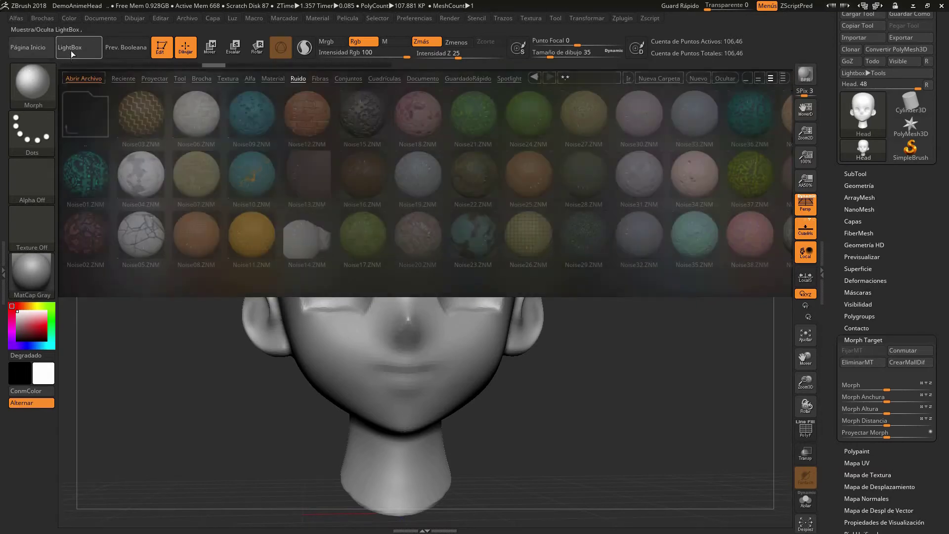
click(70, 50)
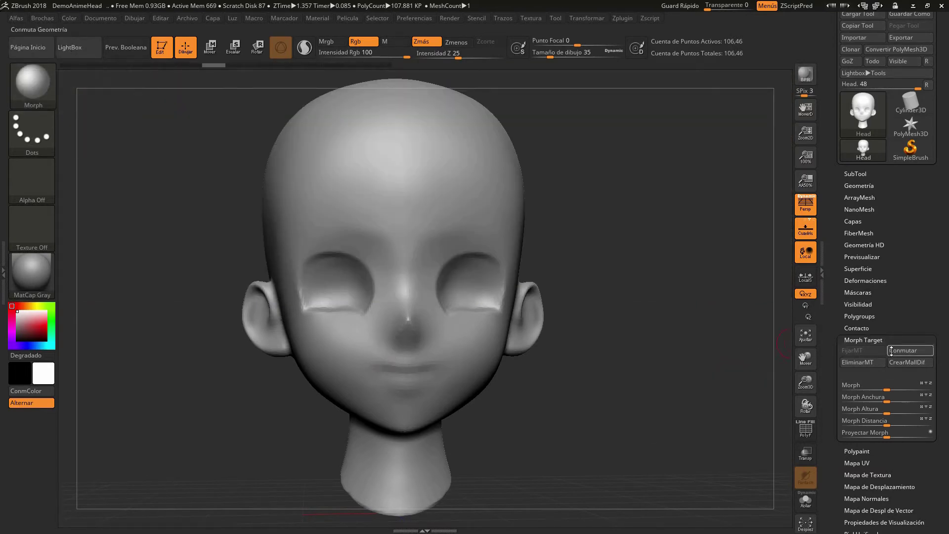
- Collapse the Morph Target settings after briefly toggling Geometry and Morph Target
click(871, 340)
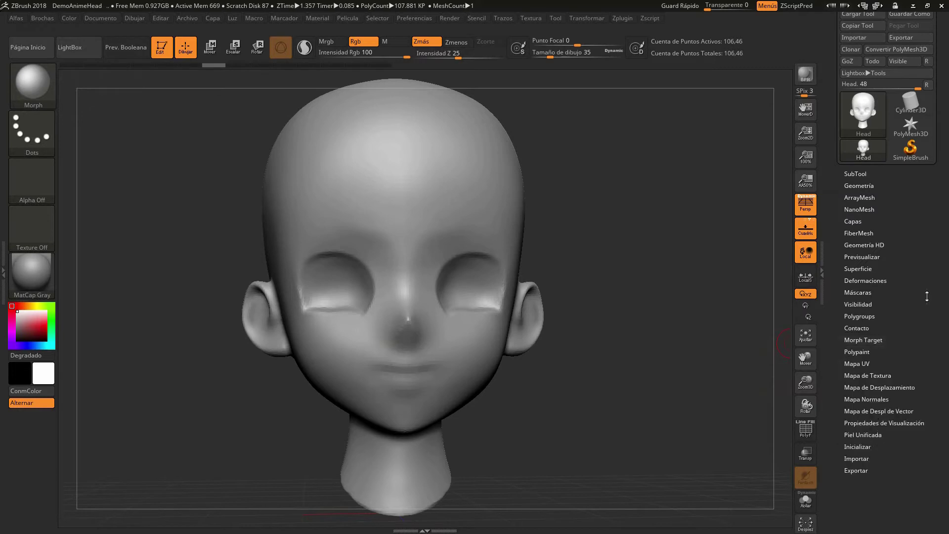
click(862, 186)
click(877, 340)
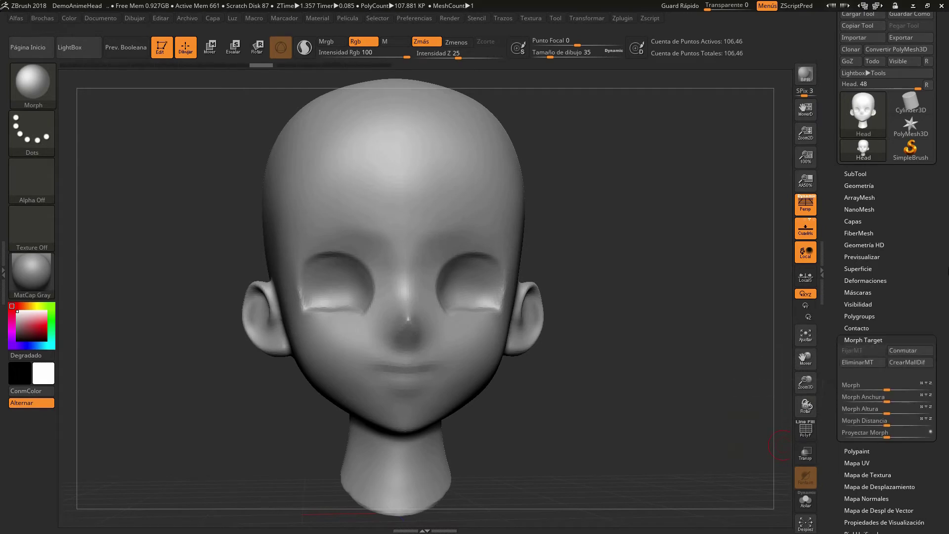
click(861, 339)
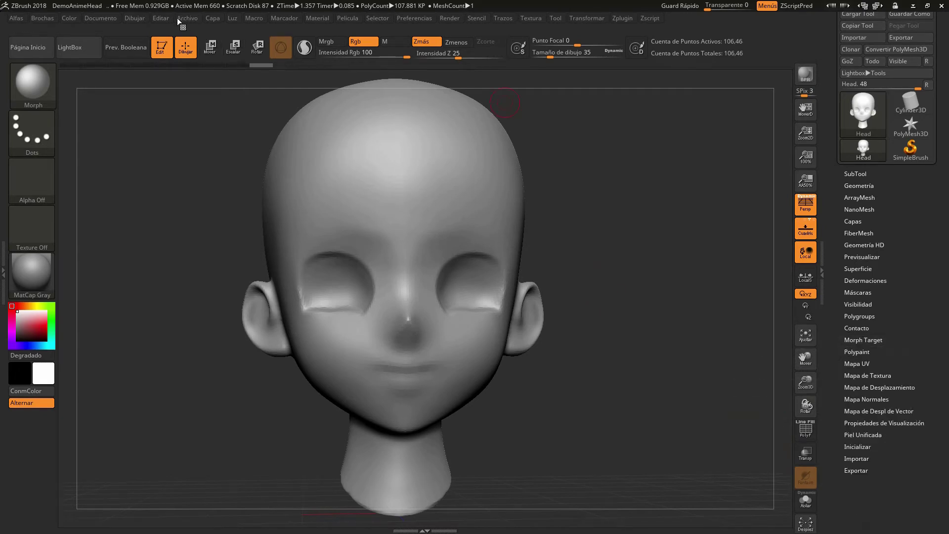
- Check the Edit menu's undo options, then expand Tool > Geometría to reach Divide
click(164, 17)
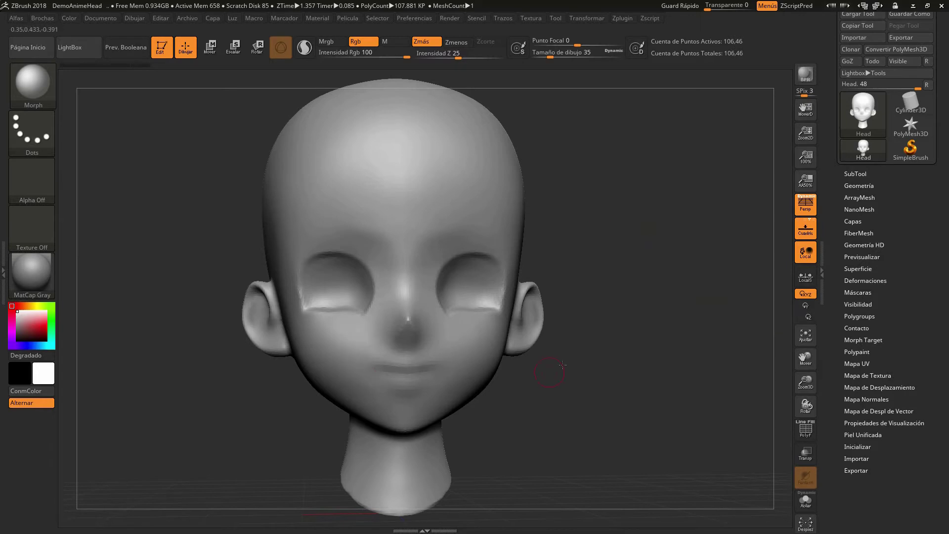
mouse_move(594, 374)
mouse_down()
mouse_move(524, 368)
mouse_move(779, 336)
mouse_up()
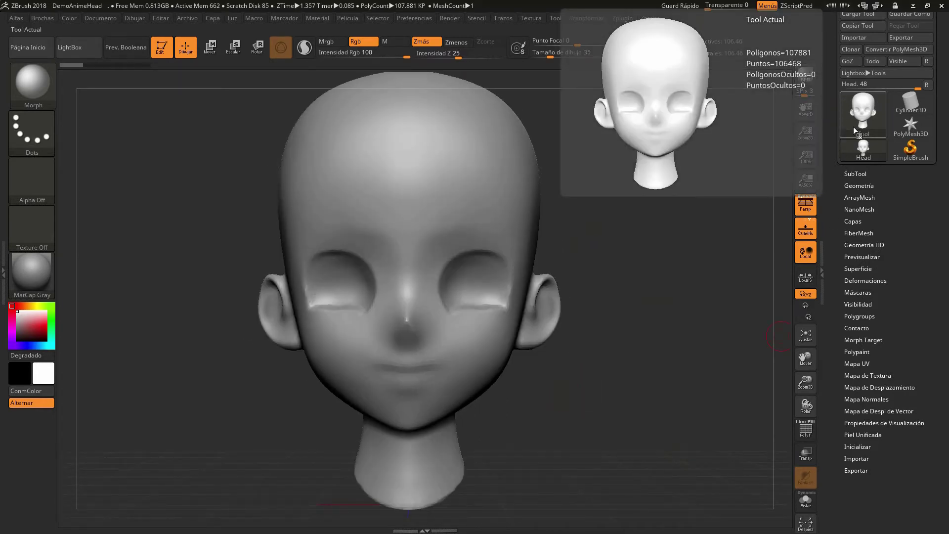
click(858, 185)
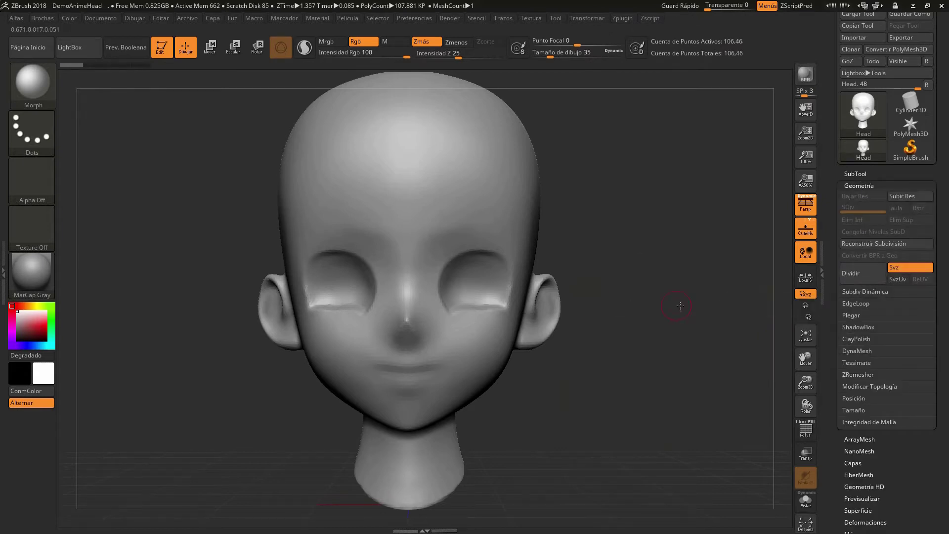
click(856, 278)
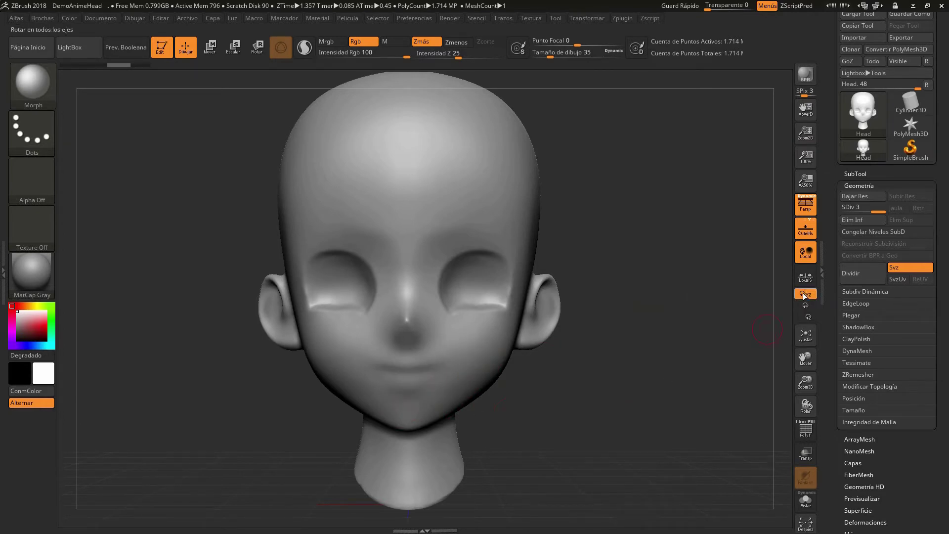
click(862, 280)
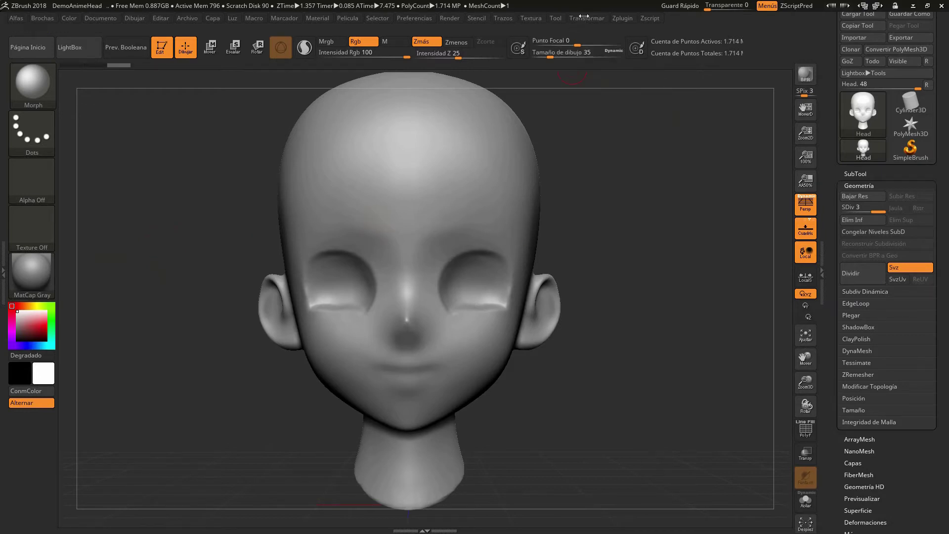
click(415, 19)
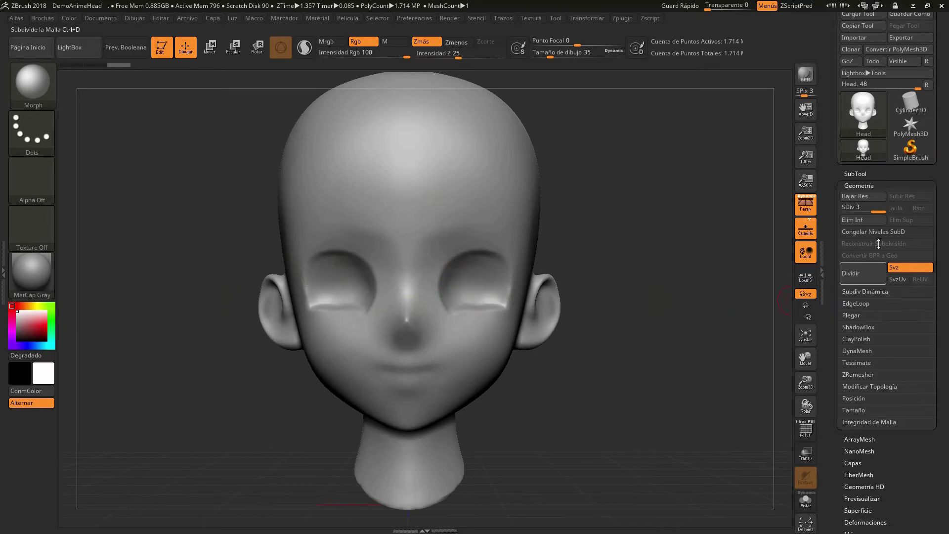
scroll(946, 259, down, 1)
scroll(947, 258, down, 5)
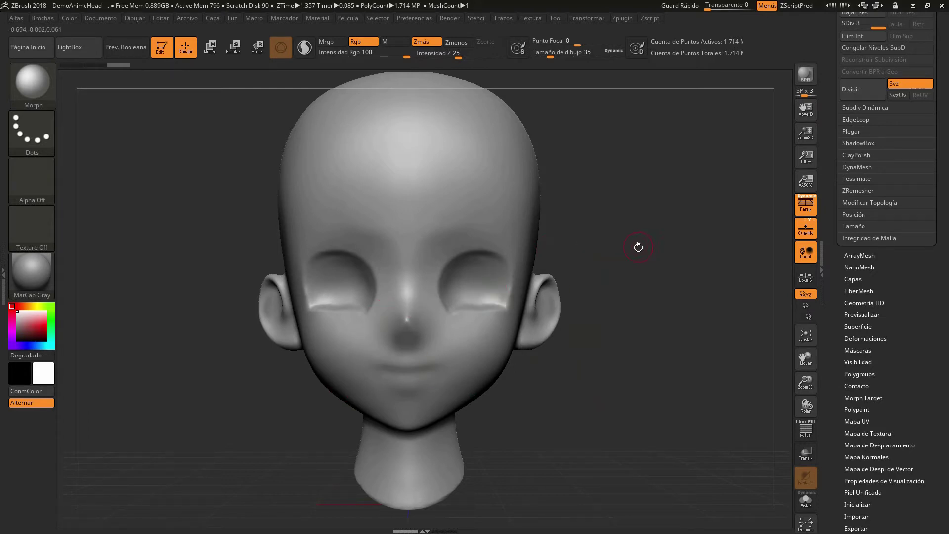
key(shift)
shift+drag(654, 231, 657, 247)
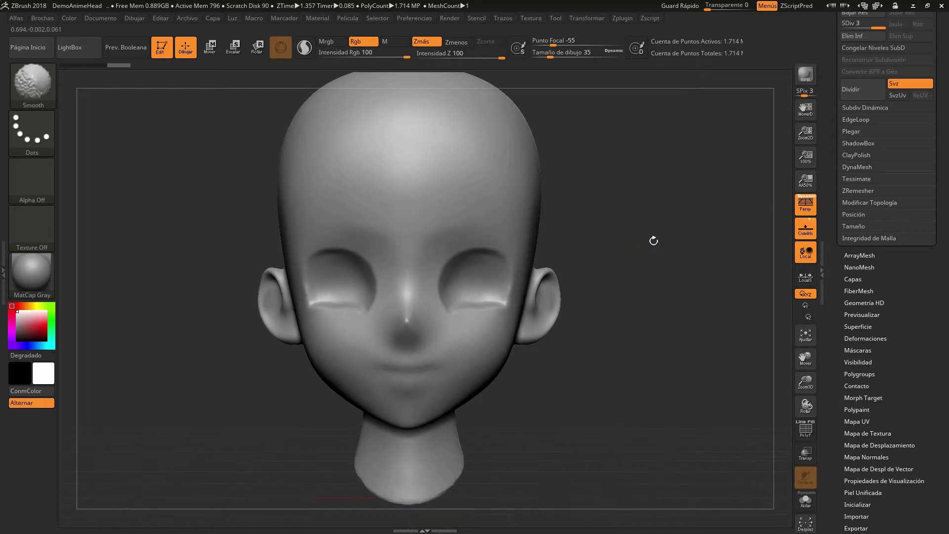
scroll(947, 174, up, 5)
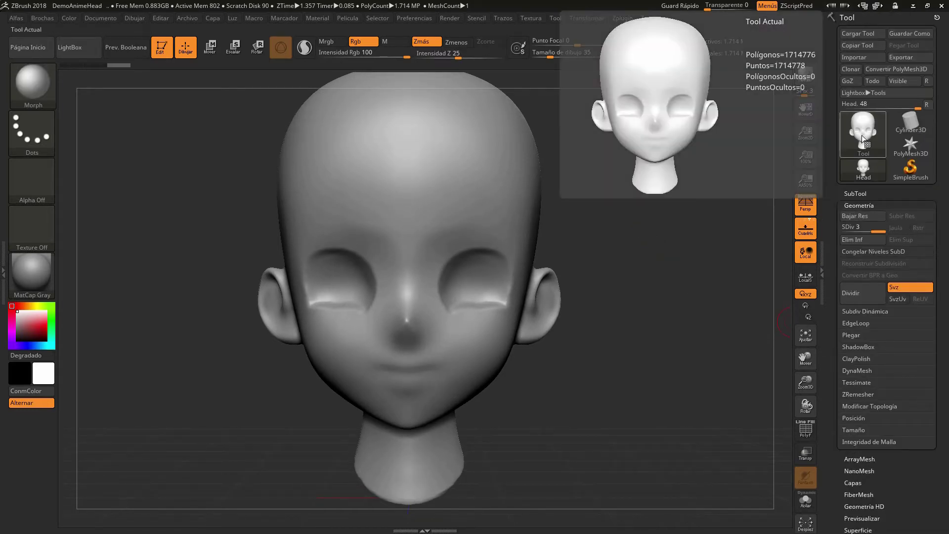
- Collapse Geometría and toggle the PolyF wireframe on and off to view the topology
click(859, 203)
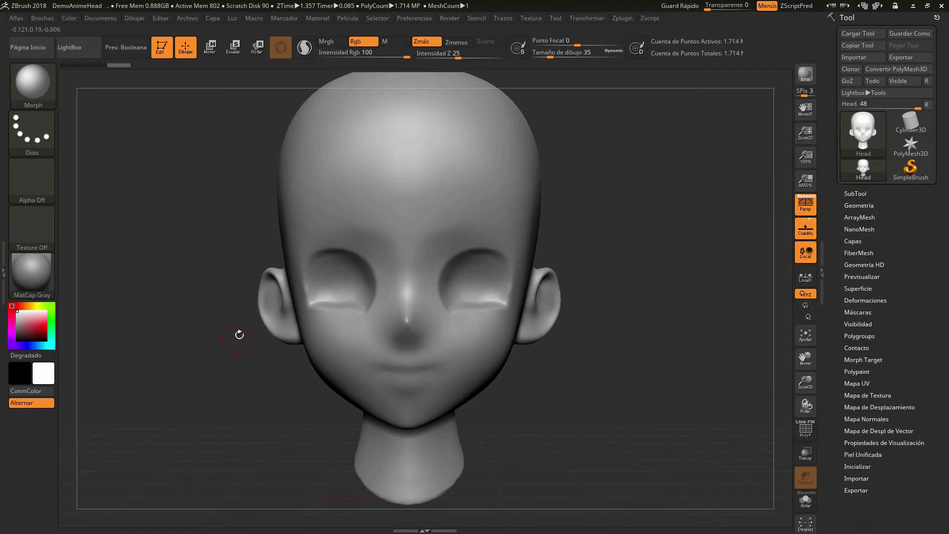
click(805, 429)
click(805, 430)
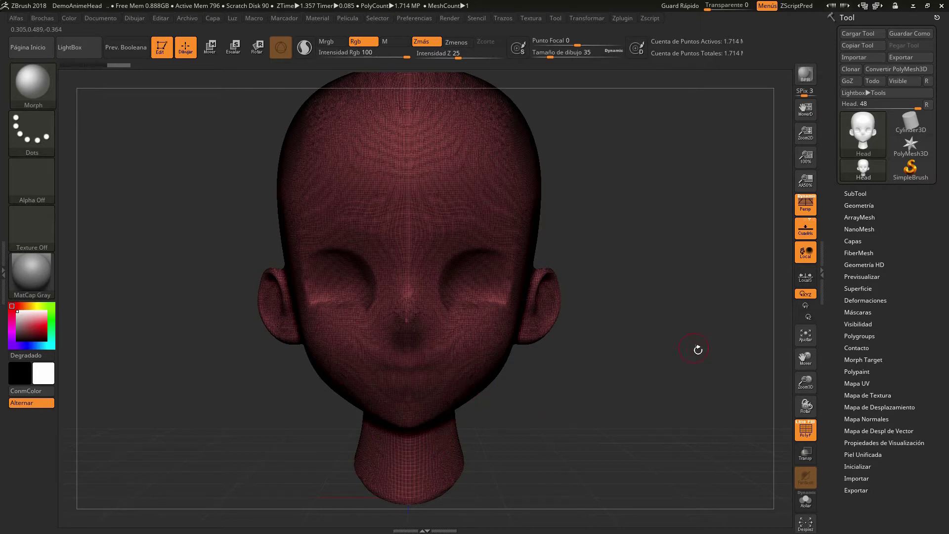
click(815, 428)
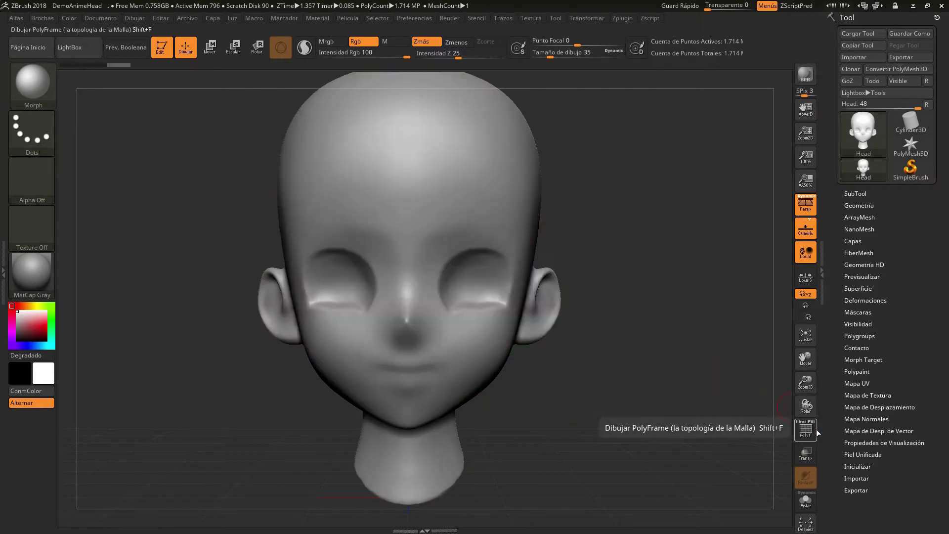
- Expand and collapse the SubTool list, then expand the Superficie sub-palette
click(876, 193)
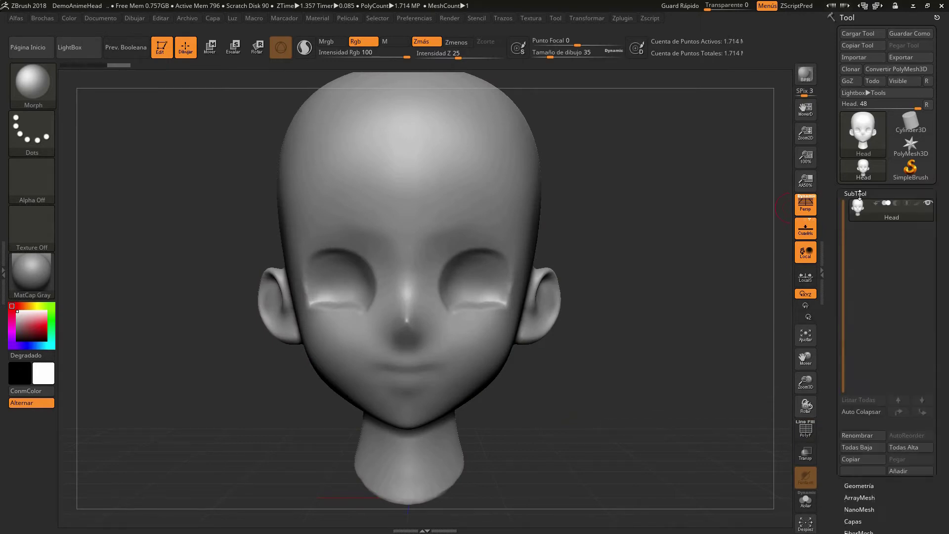
click(910, 194)
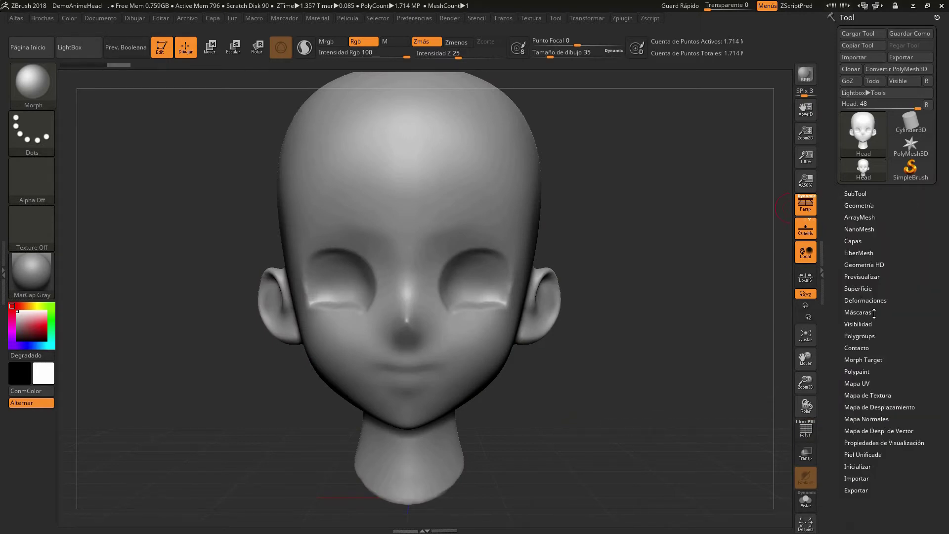
click(865, 289)
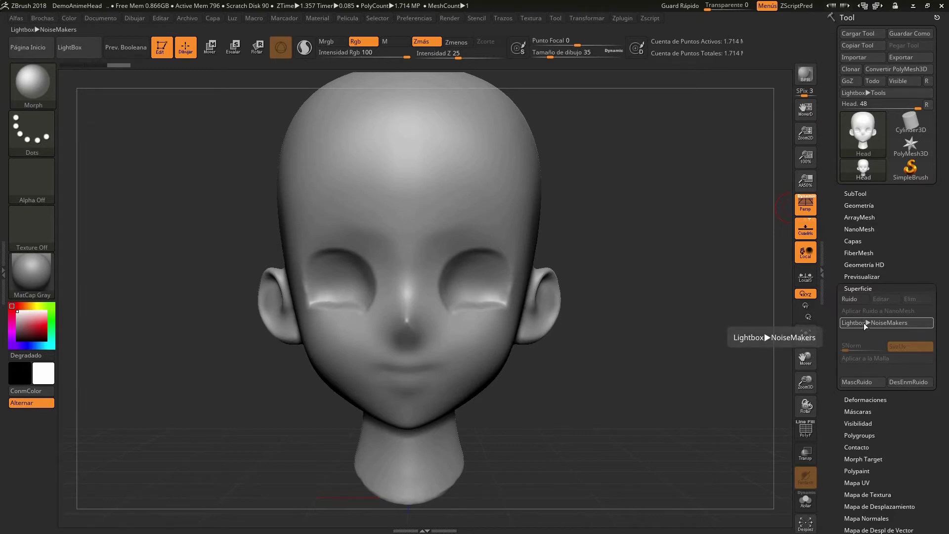
- Glance at the LightBox NoiseMakers library, then launch NoiseMaker via Superficie > Ruido
click(863, 322)
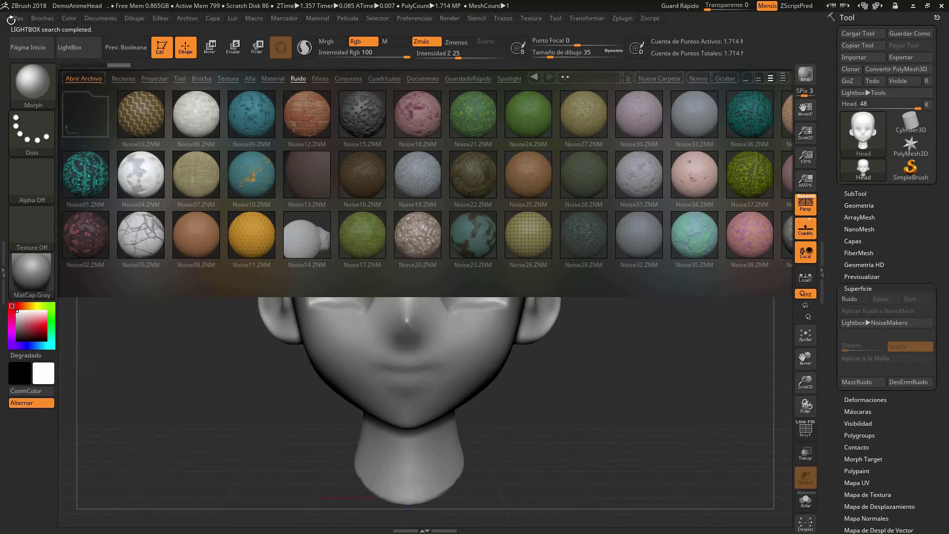
click(85, 46)
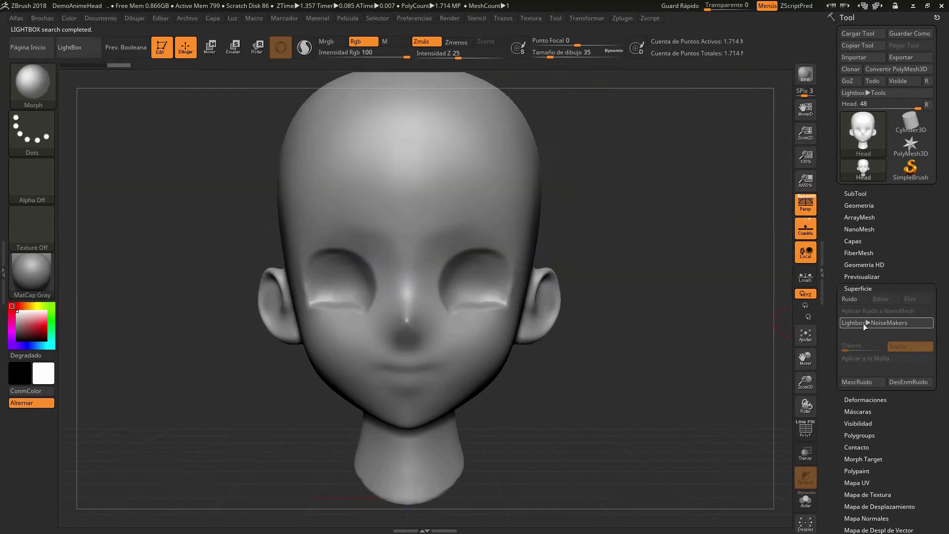
click(854, 295)
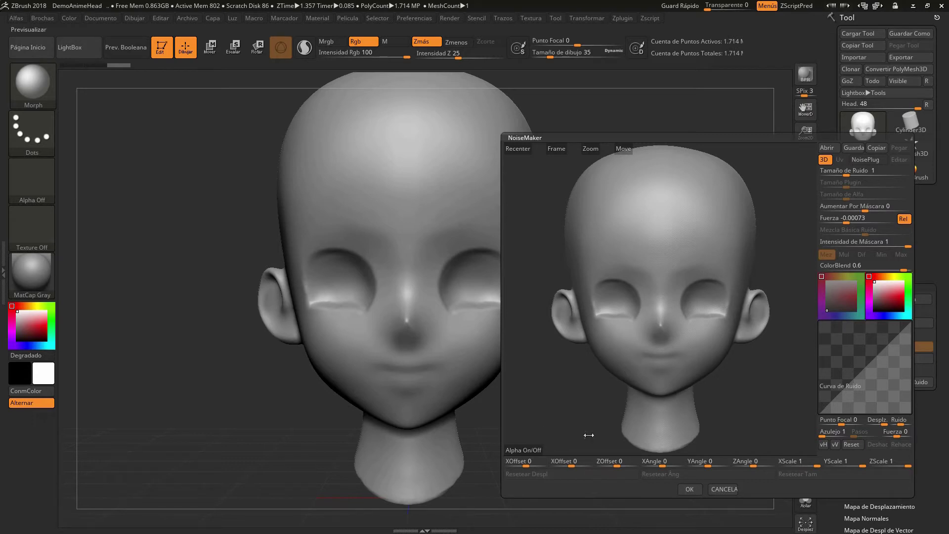
- Set NoiseMaker strength -0.00073 and noise size 15.10135, then zoom and rotate the preview
click(840, 217)
click(849, 170)
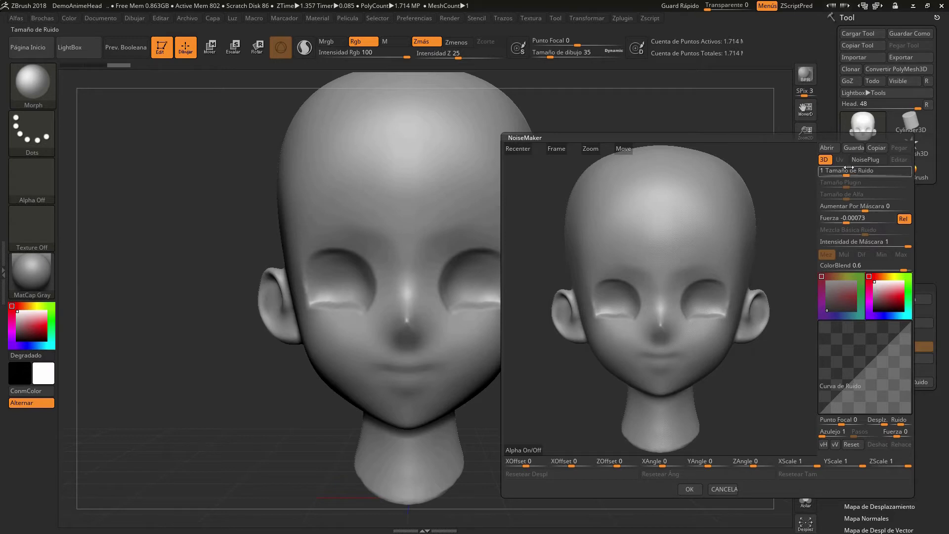
drag(851, 172, 856, 180)
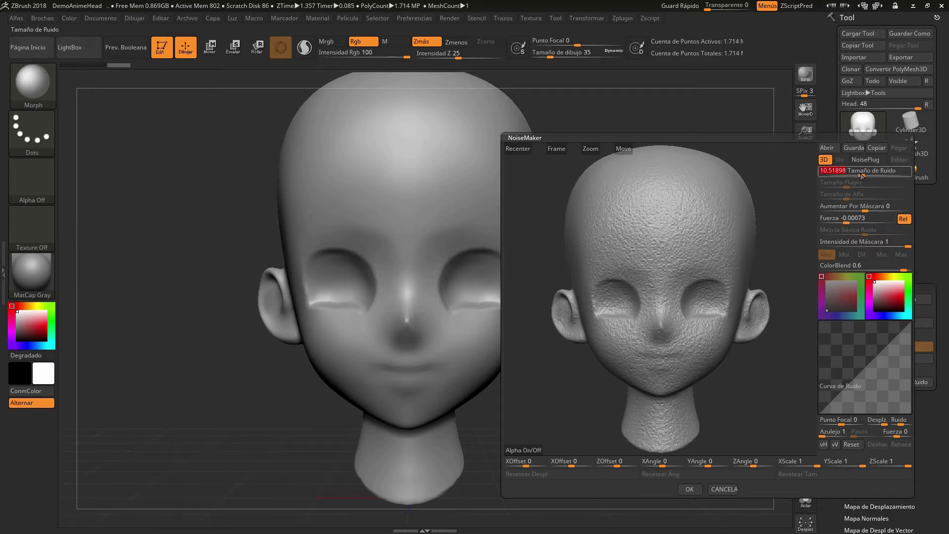
drag(861, 176, 868, 174)
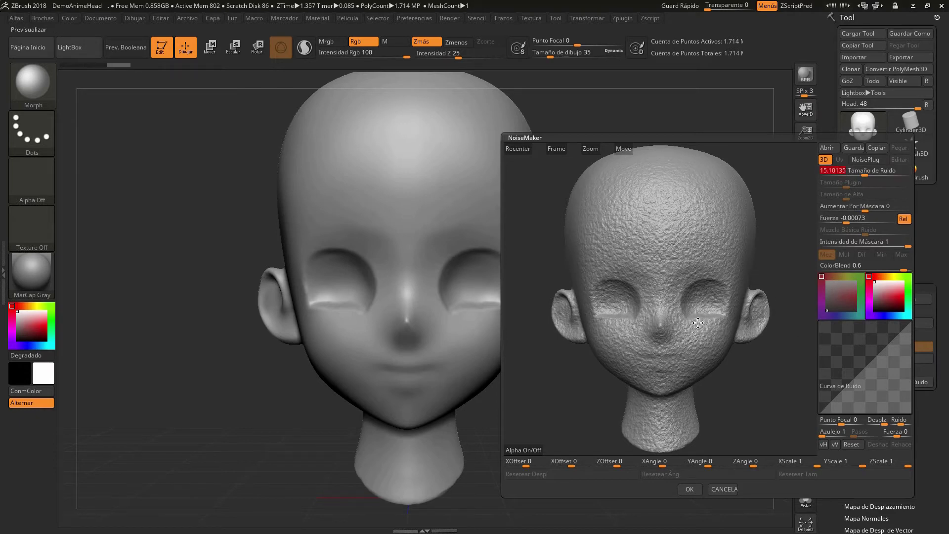
key(Return)
drag(587, 149, 595, 192)
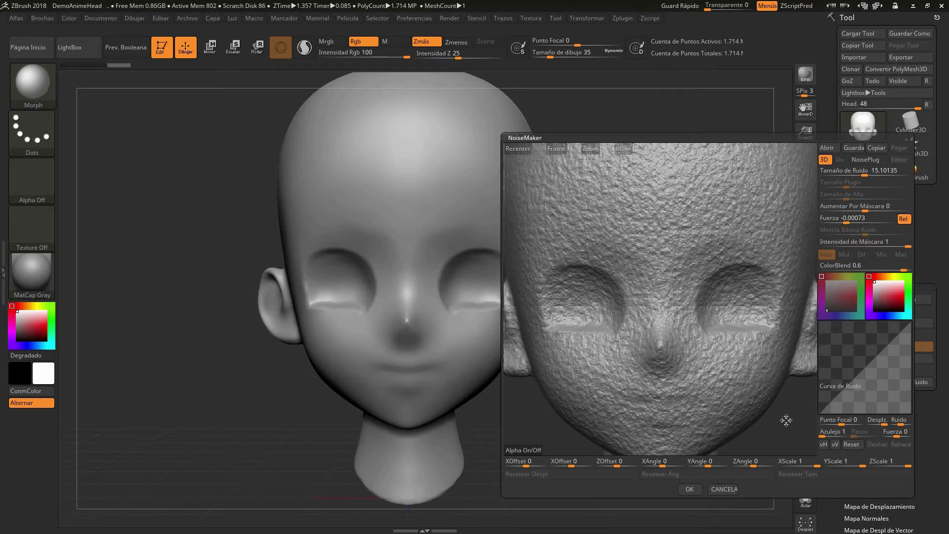
mouse_move(789, 419)
mouse_down()
mouse_move(762, 416)
mouse_move(793, 415)
mouse_up()
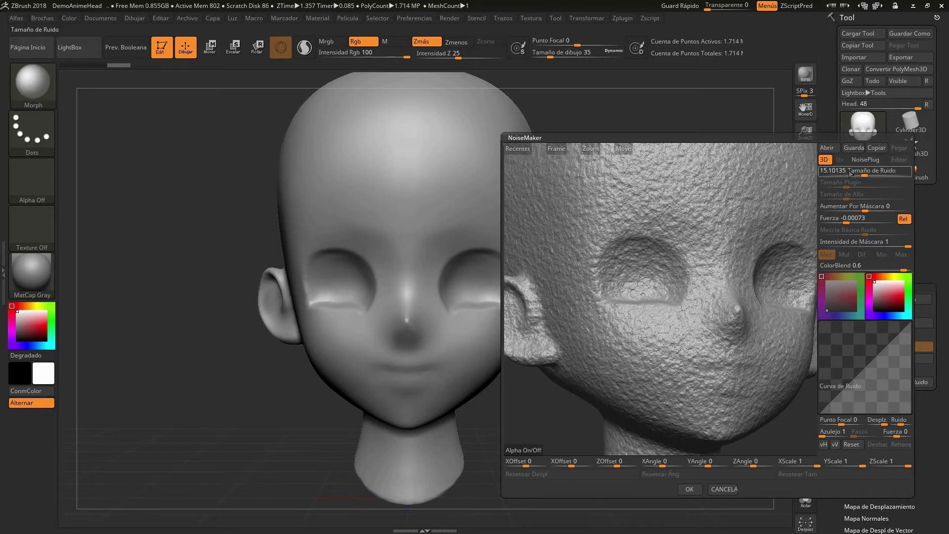
- Test Fuerza at 0 and strong values, turn Rel off, and settle near -0.00433
click(861, 214)
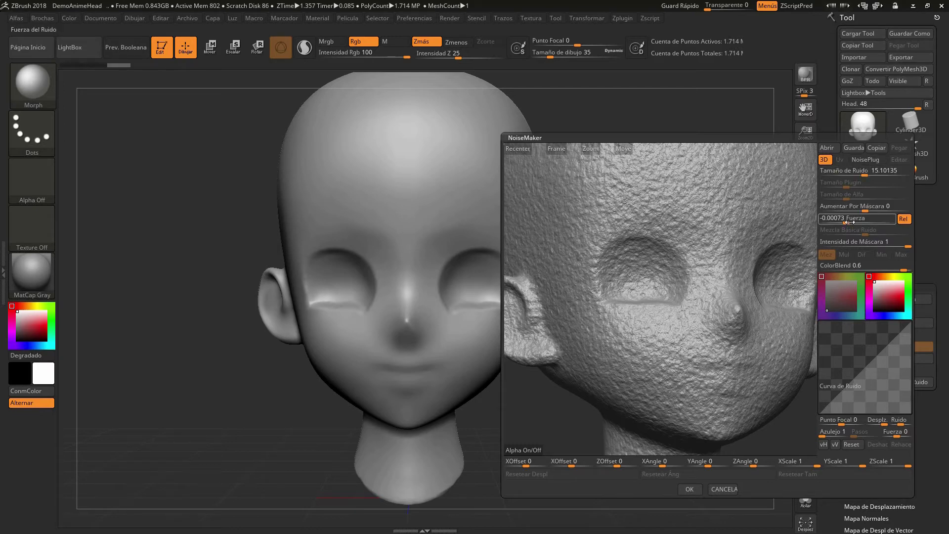
text(0)
key(Return)
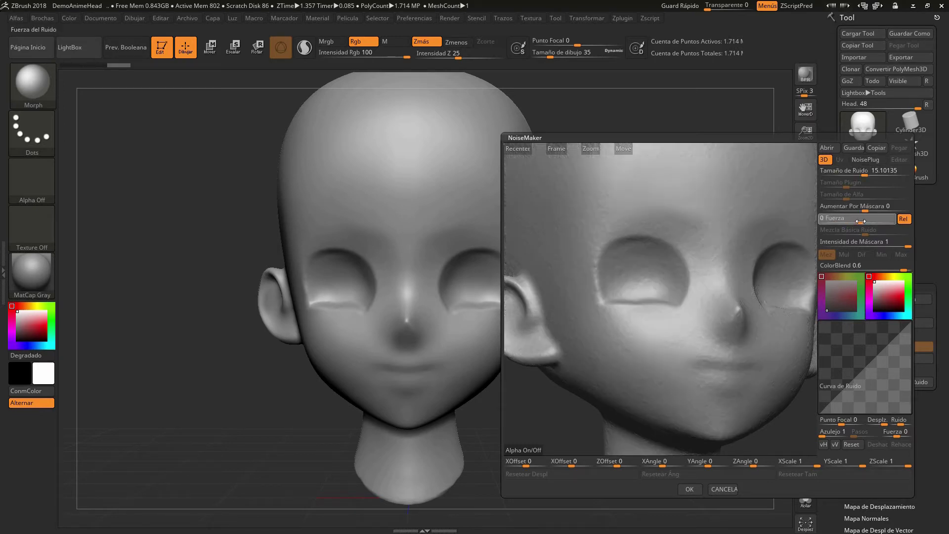
mouse_move(860, 221)
mouse_down()
mouse_move(826, 222)
mouse_move(845, 223)
mouse_up()
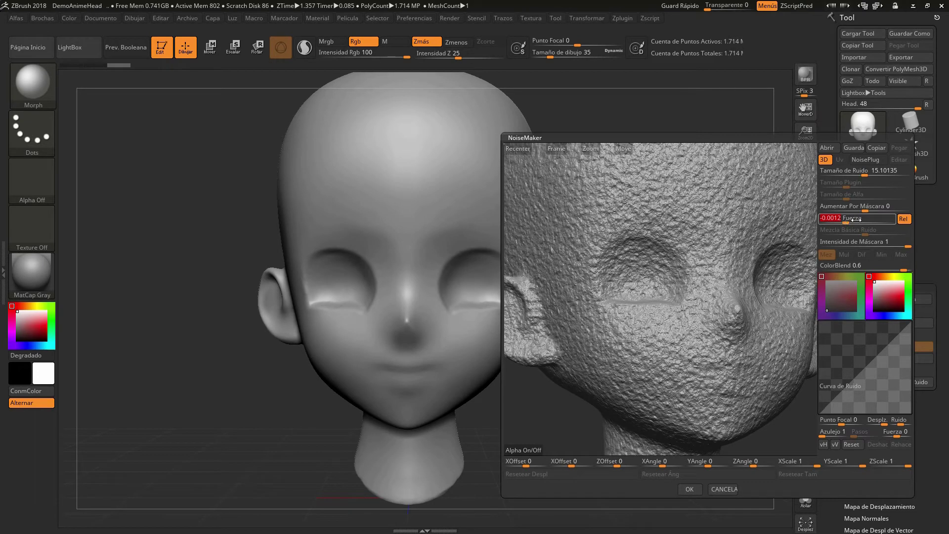
click(904, 219)
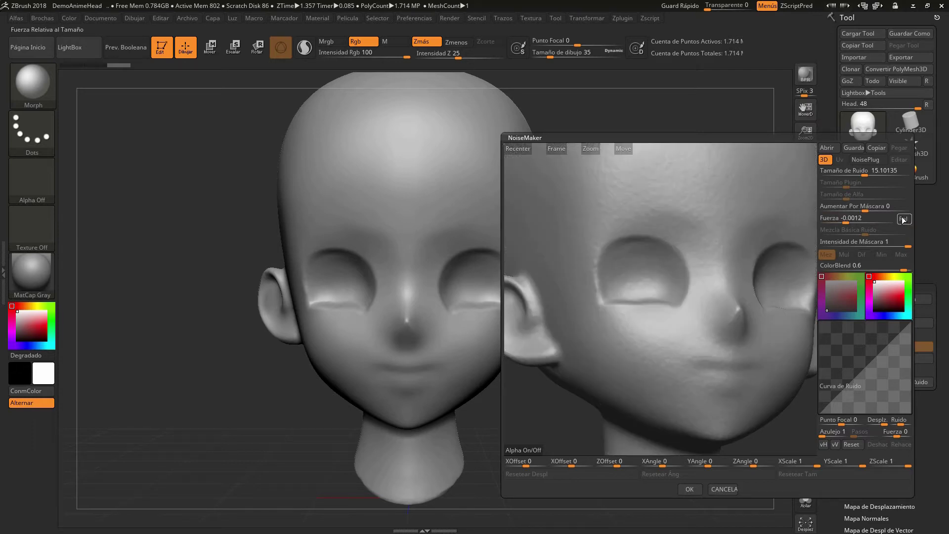
click(843, 223)
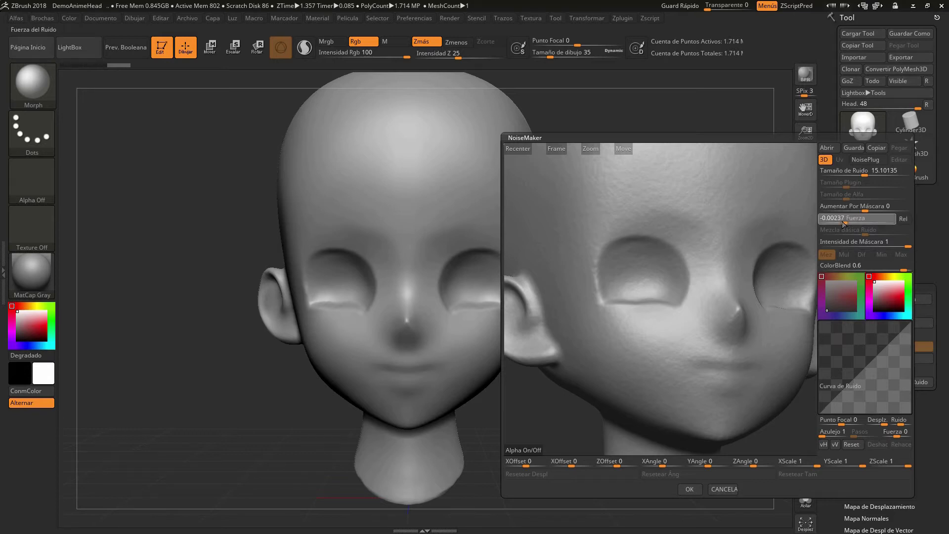
mouse_move(843, 223)
mouse_down()
mouse_move(876, 219)
mouse_move(865, 219)
mouse_up()
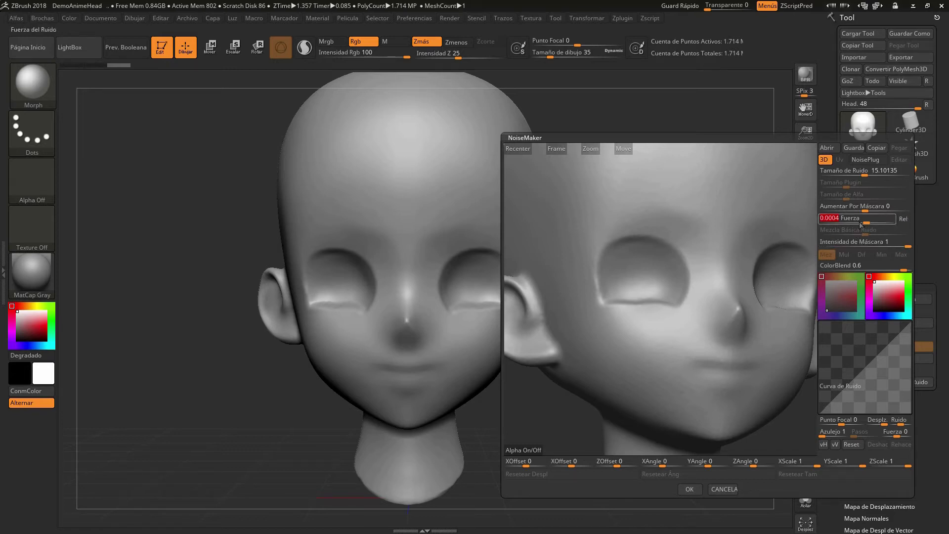
drag(862, 220, 842, 222)
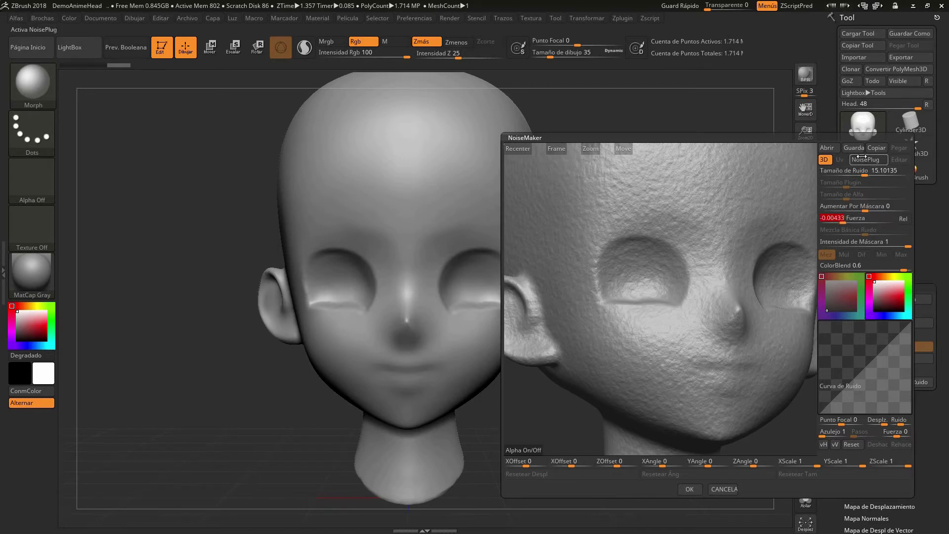
- Confirm strength -0.00433, then choose the Brick NoisePlug pattern and accept it with OK
key(Return)
click(864, 160)
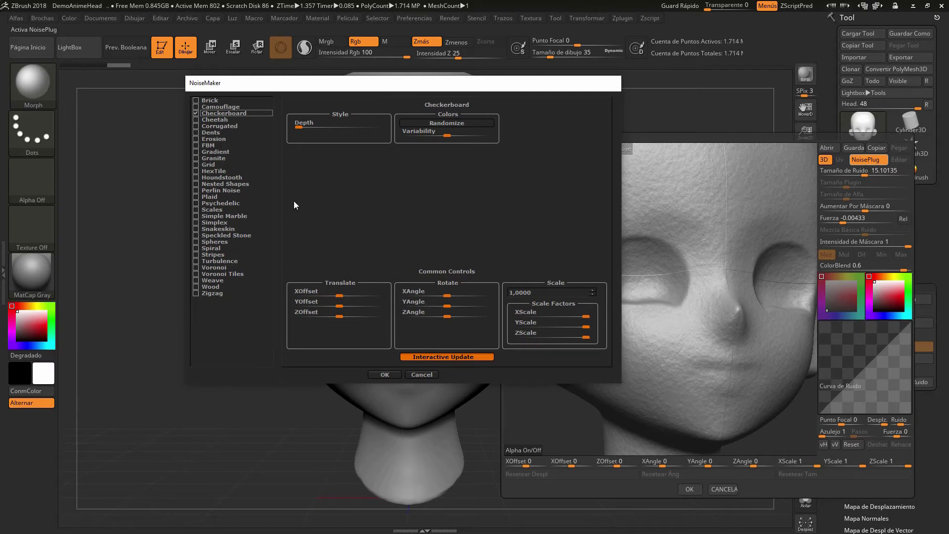
drag(407, 85, 277, 130)
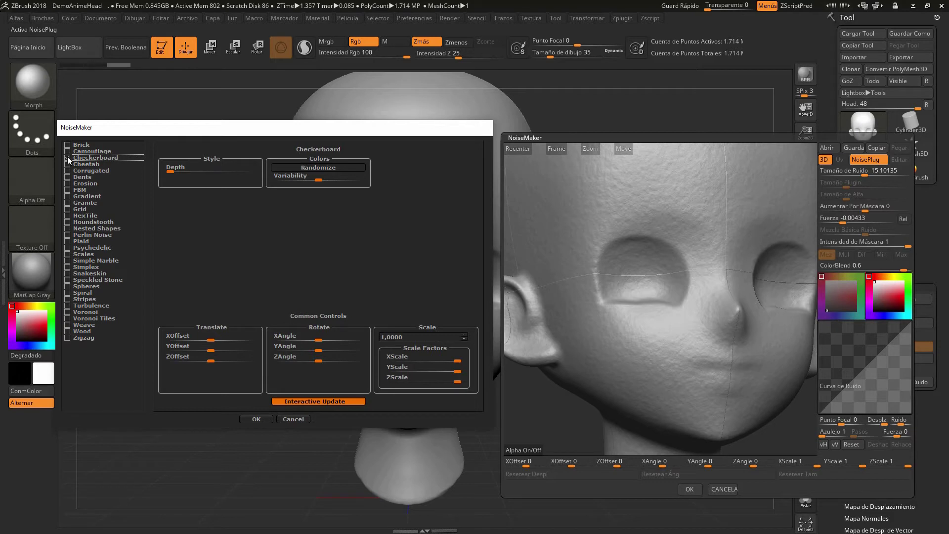
click(82, 144)
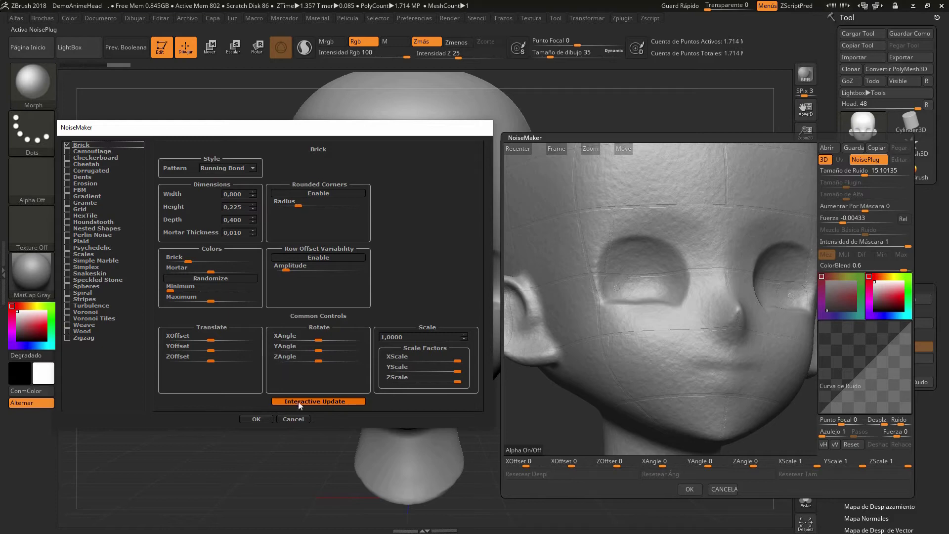
click(267, 419)
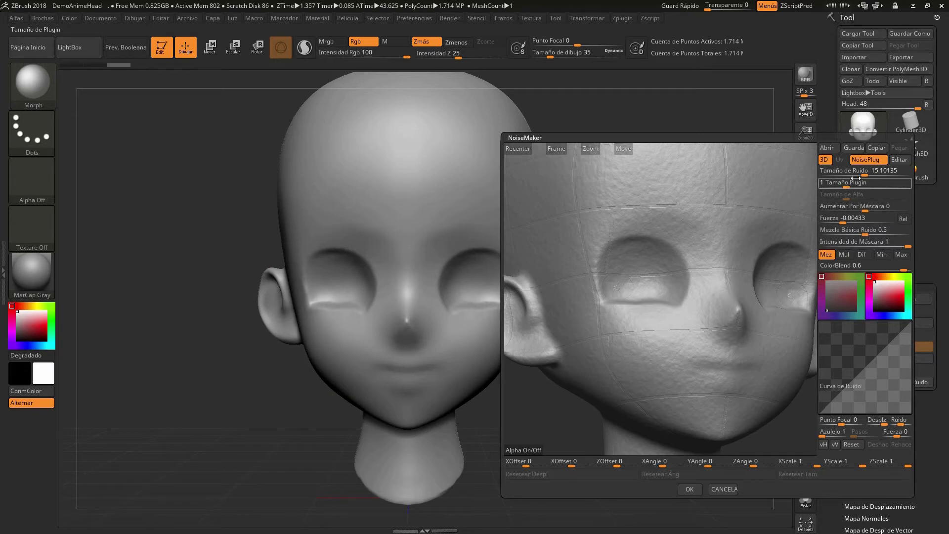
- Make the brick noise finer (about 2.94) and return Mask Intensity to 1
drag(864, 174, 818, 175)
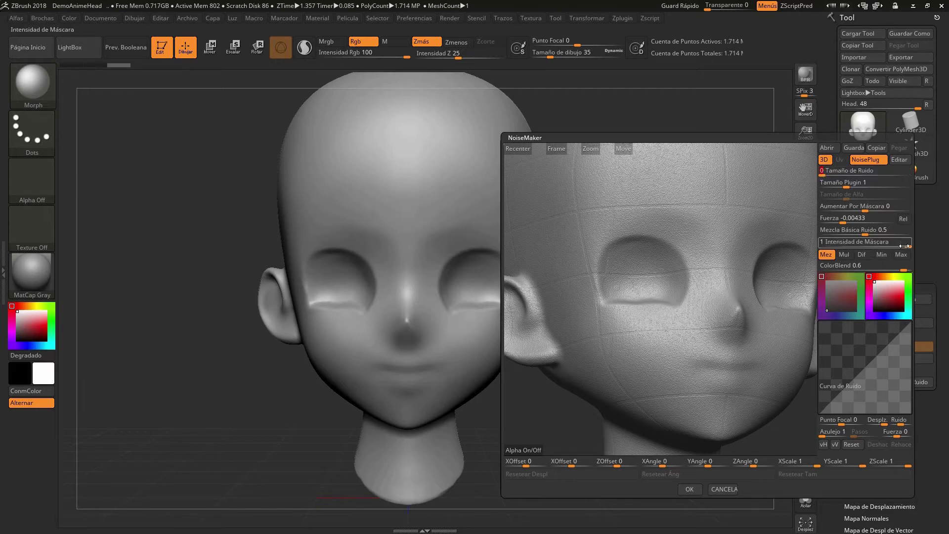
drag(896, 242, 815, 241)
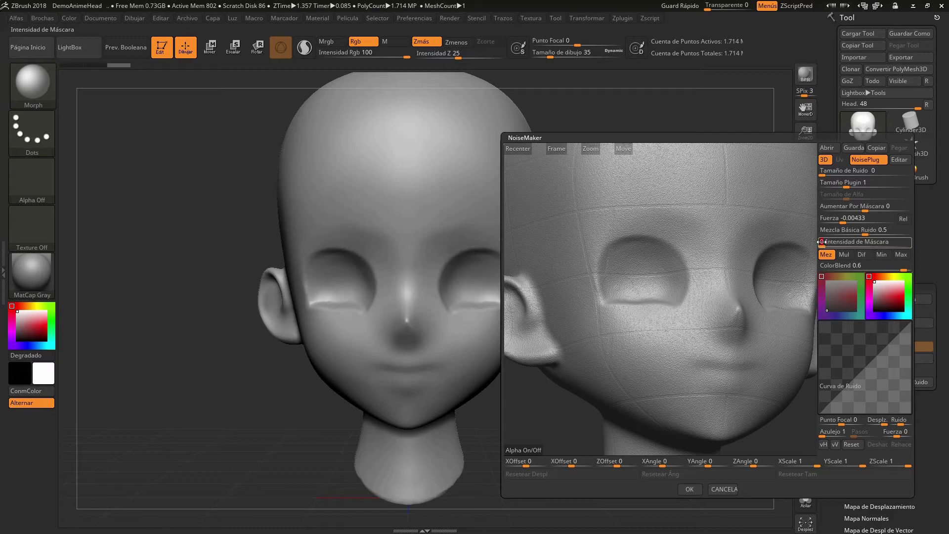
drag(822, 241, 923, 243)
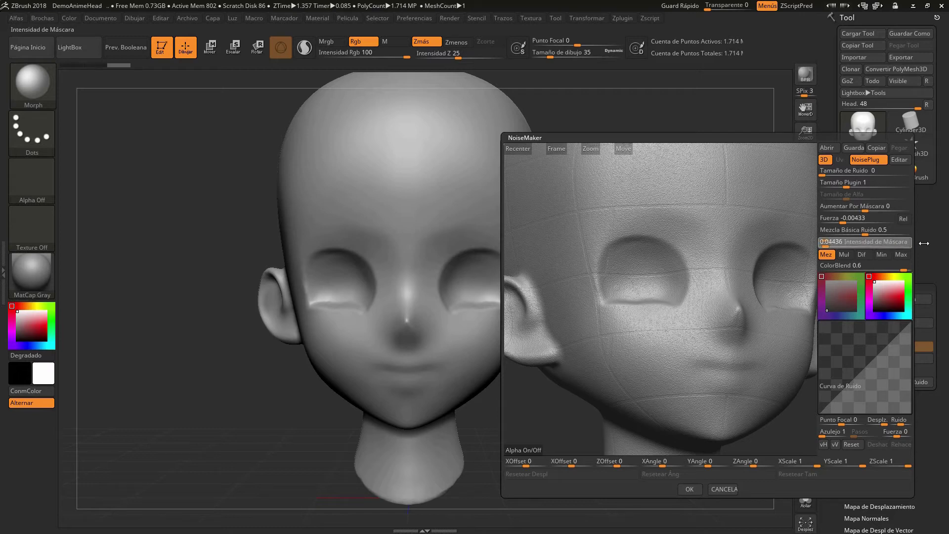
drag(843, 242, 911, 241)
drag(827, 248, 923, 246)
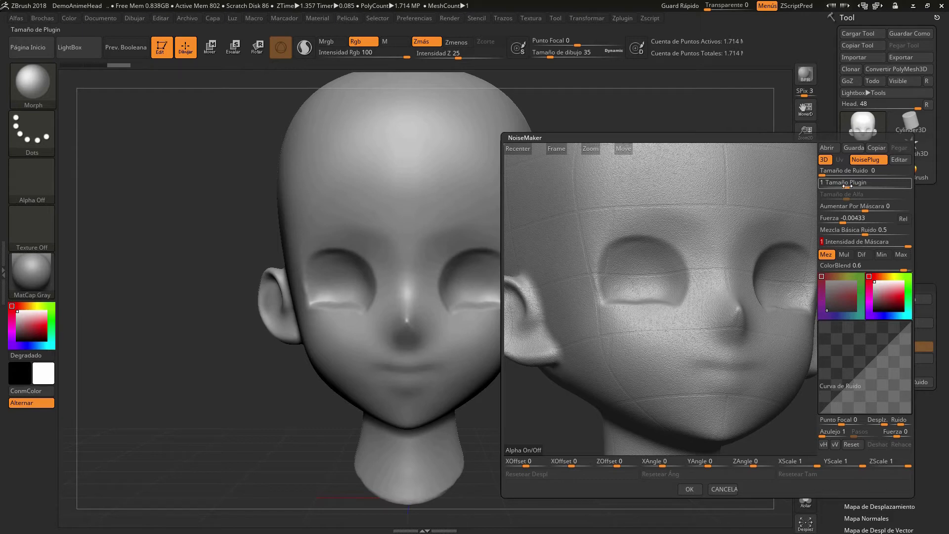
- Set the plug-in size to 0.2226 and the noise strength to -0.01202
mouse_move(846, 186)
mouse_down()
mouse_move(856, 186)
mouse_move(841, 187)
mouse_up()
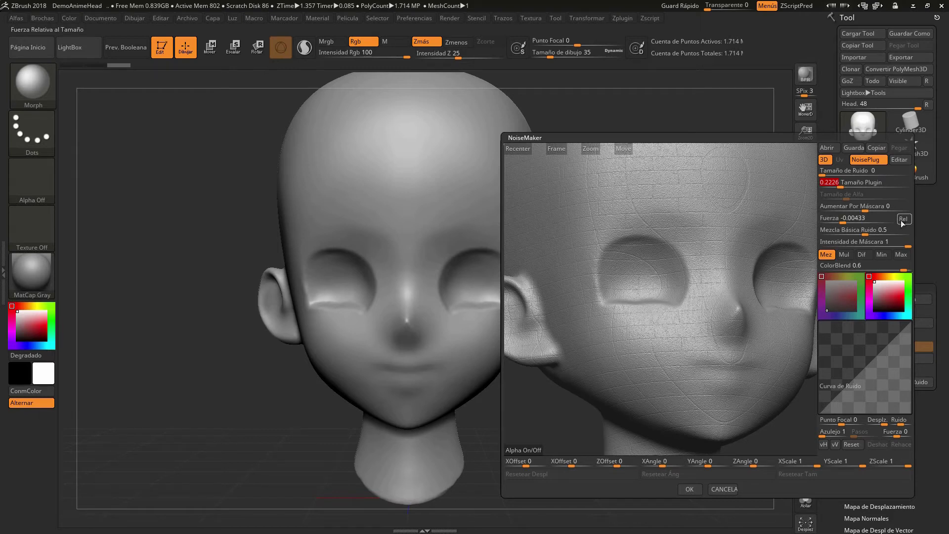
click(843, 223)
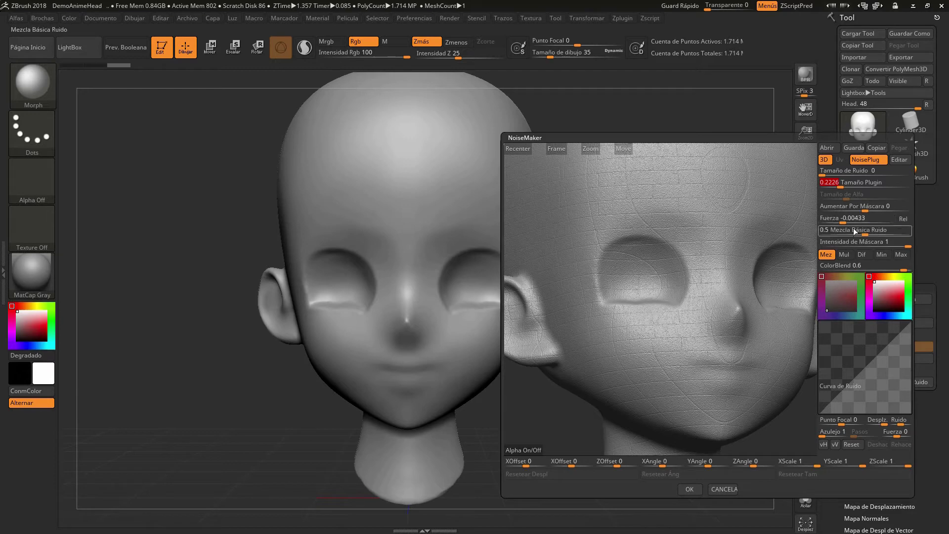
click(841, 223)
drag(841, 224, 839, 223)
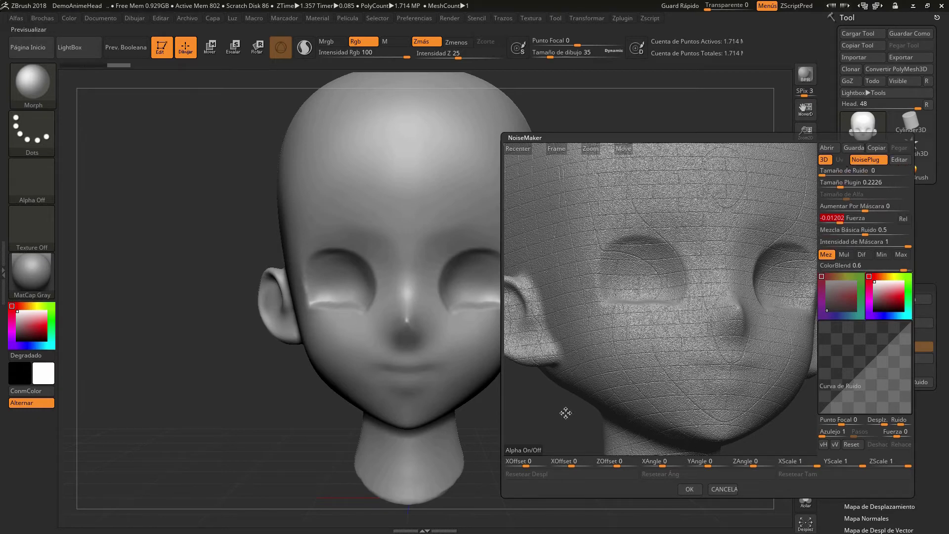
key(Return)
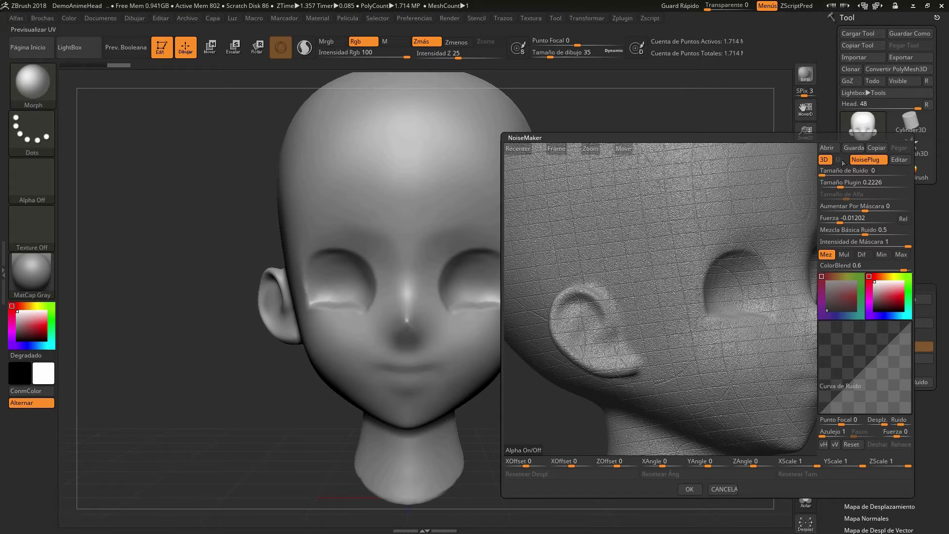
click(866, 161)
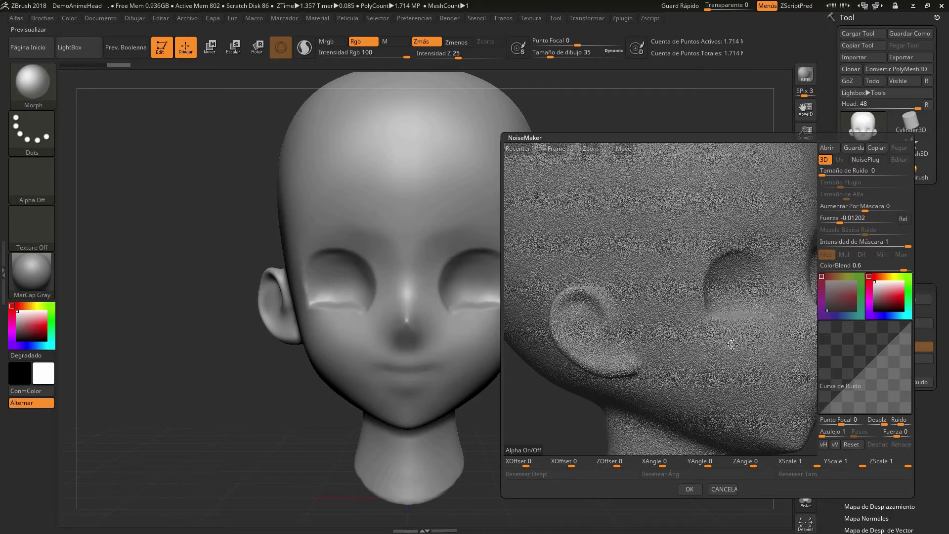
click(867, 161)
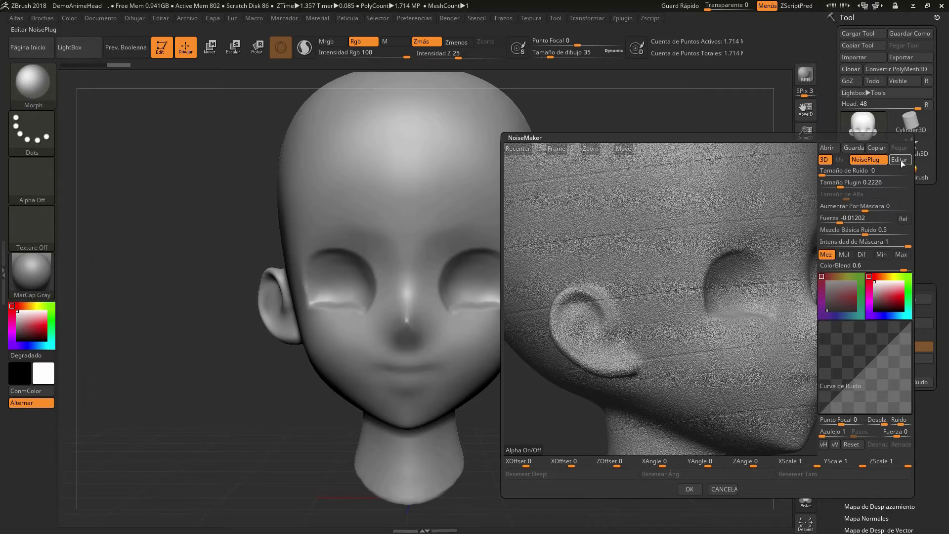
click(899, 160)
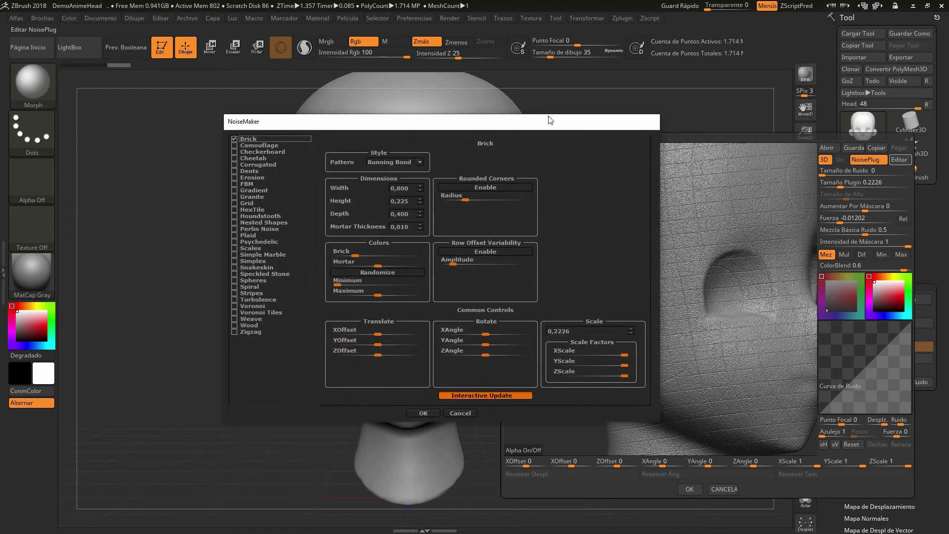
click(461, 413)
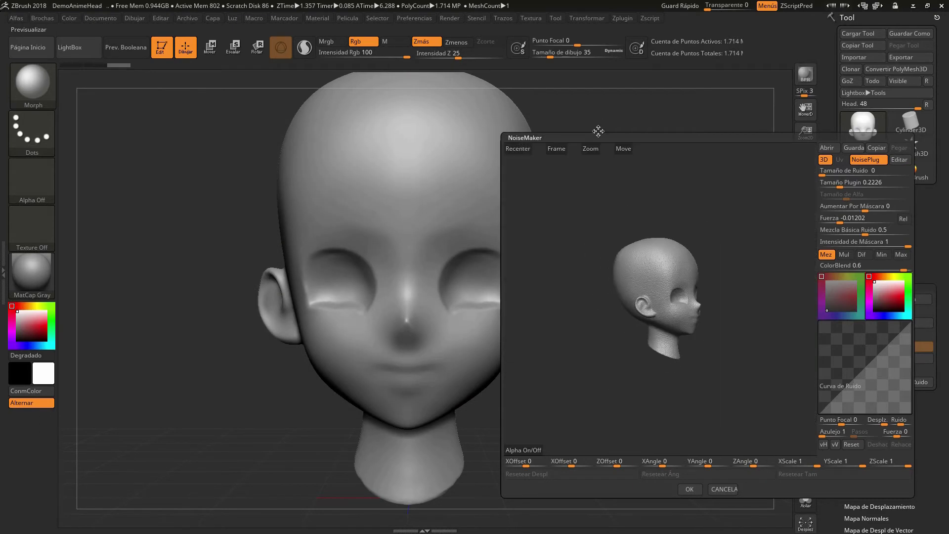
- Reframe the whole head, then set strength -0.02458 and brick plug-in size 0.5294
drag(597, 144, 596, 130)
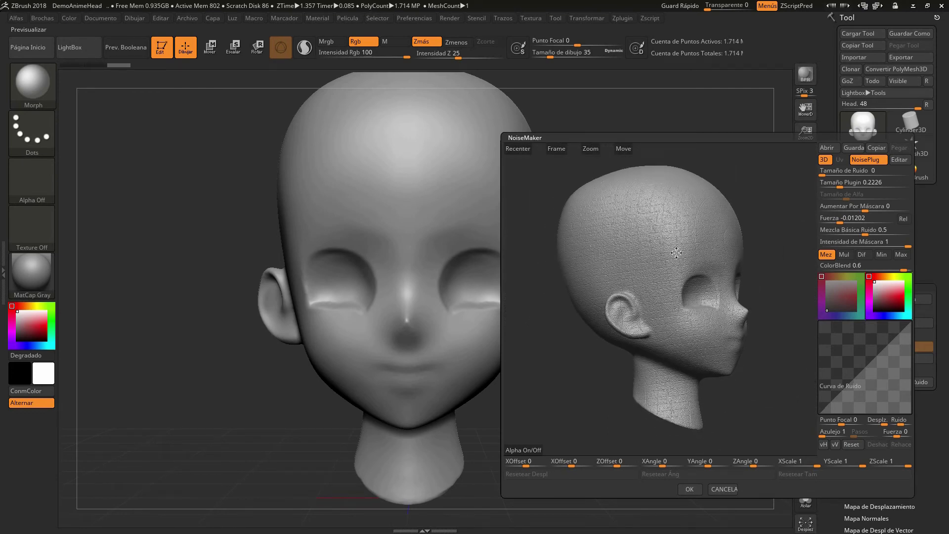
click(846, 221)
drag(849, 221, 842, 223)
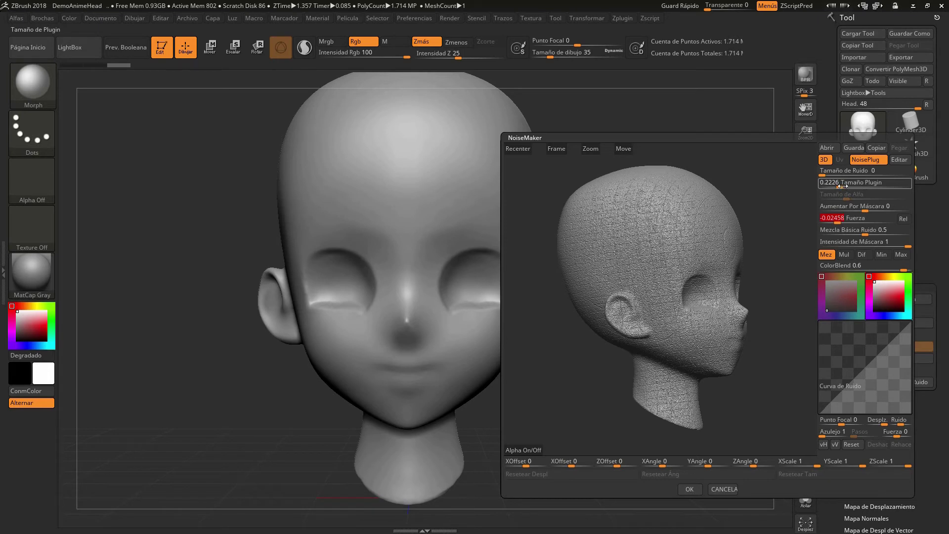
click(843, 186)
drag(842, 186, 846, 186)
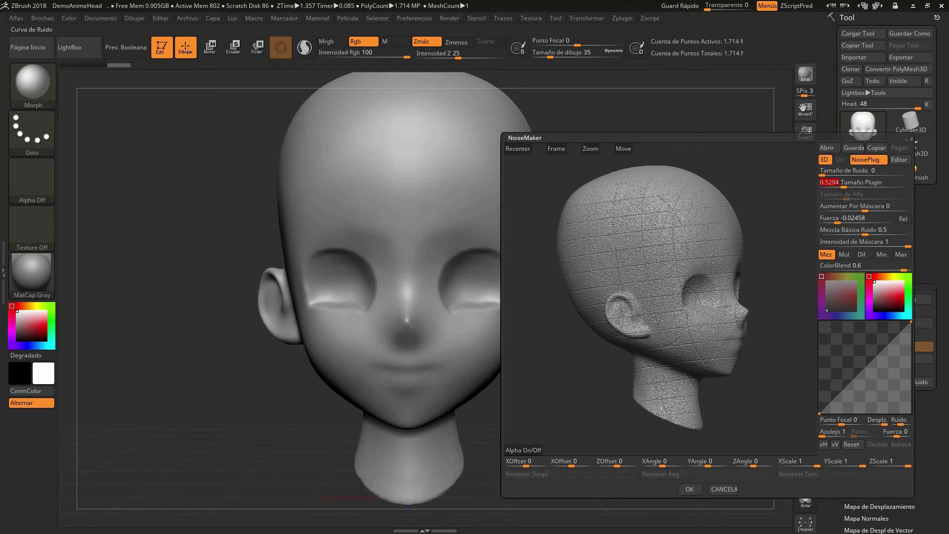
- Add then remove a Noise Curve point, and open the Brick plug-in settings via Editar
mouse_move(850, 384)
mouse_down()
mouse_move(854, 358)
mouse_move(876, 351)
mouse_up()
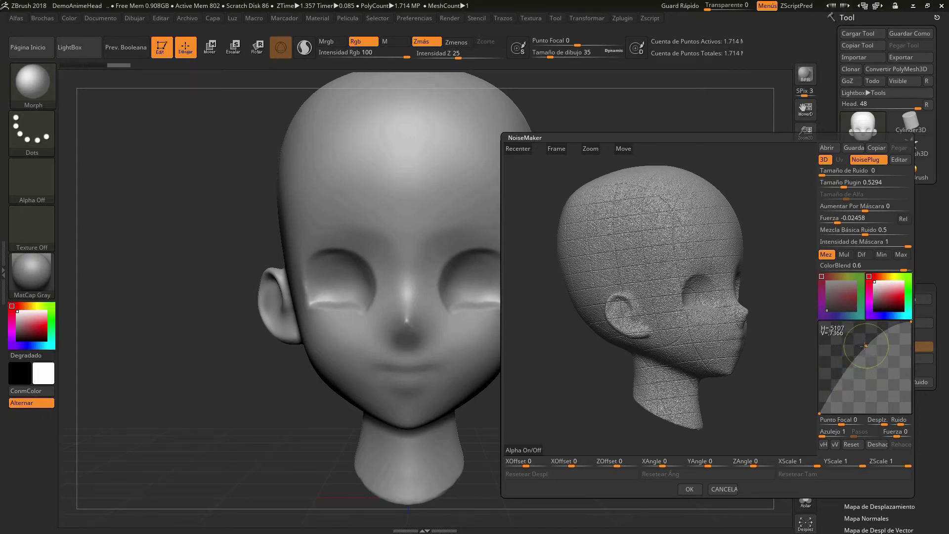
click(865, 346)
drag(864, 345, 945, 472)
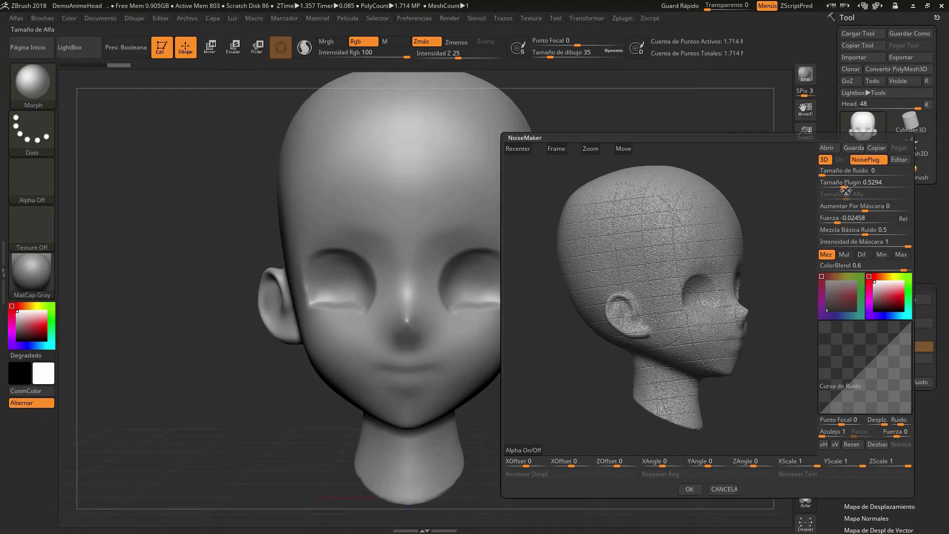
click(856, 170)
click(898, 160)
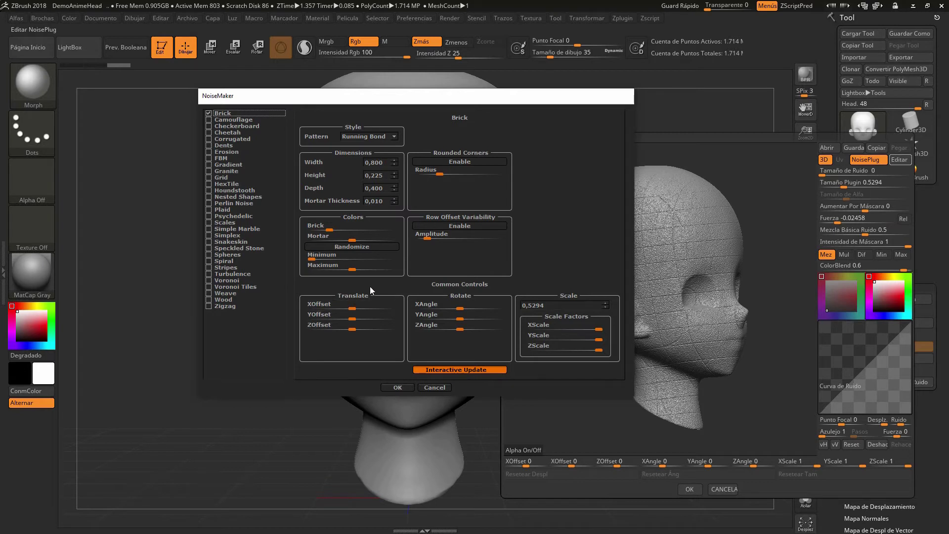
- Nudge the Brick colour, try Herringbone then Running Bond, and switch to Camouflage
click(328, 229)
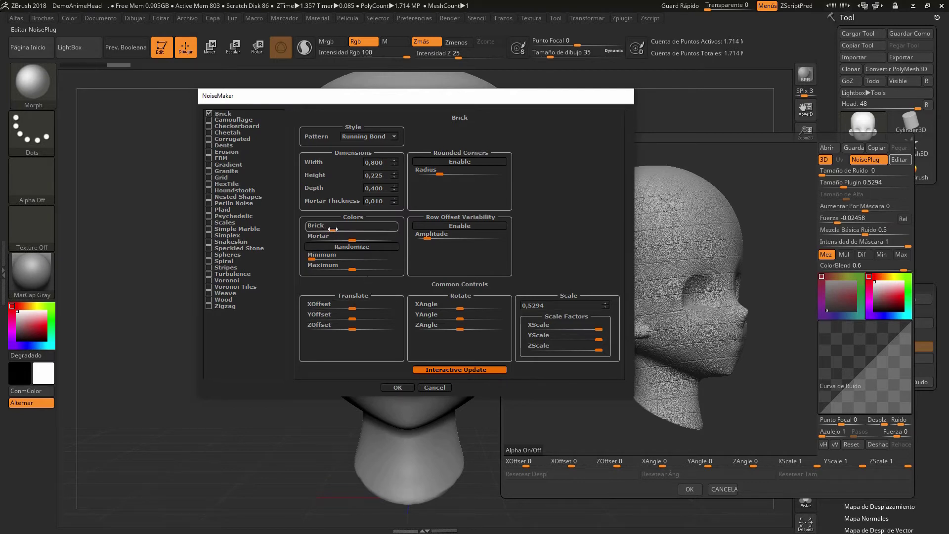
mouse_move(332, 230)
mouse_down()
mouse_move(344, 229)
mouse_move(333, 229)
mouse_up()
click(394, 138)
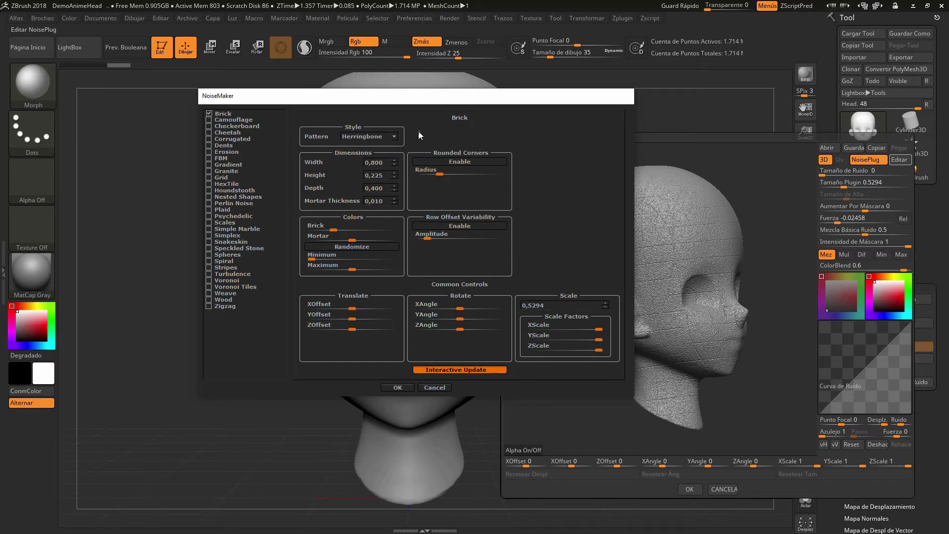
drag(441, 101, 327, 108)
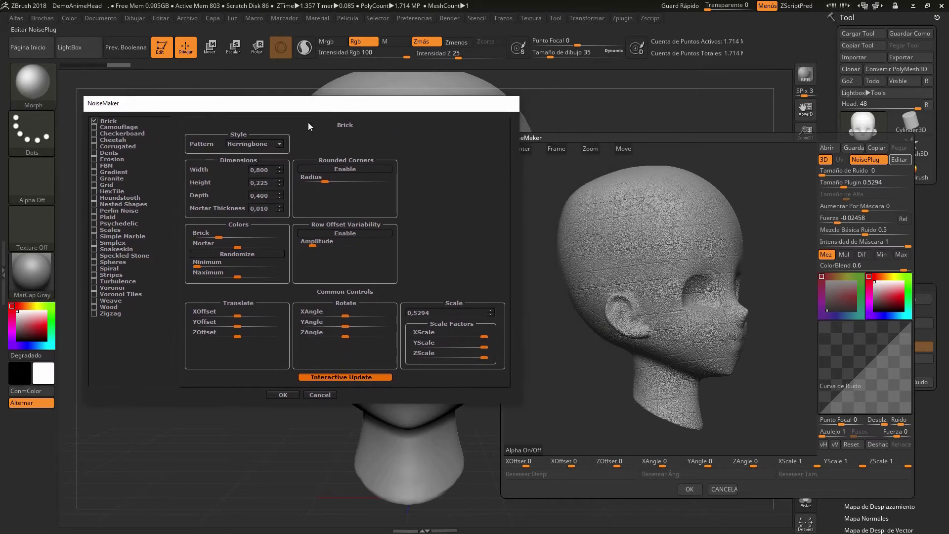
click(280, 144)
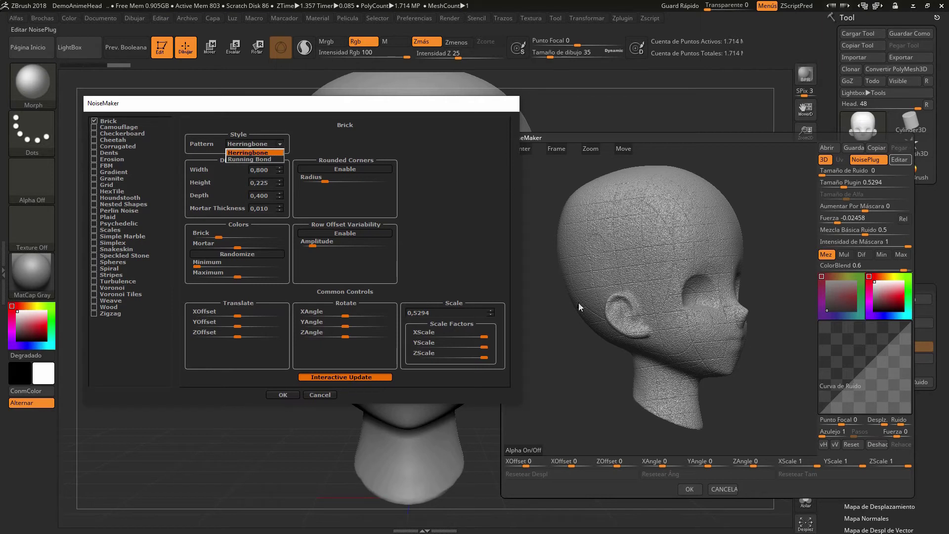
click(271, 159)
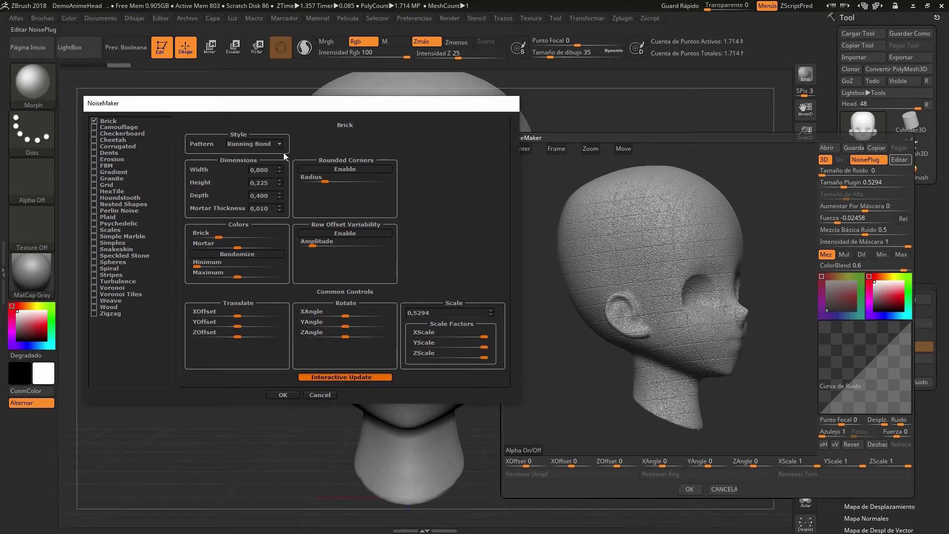
click(106, 128)
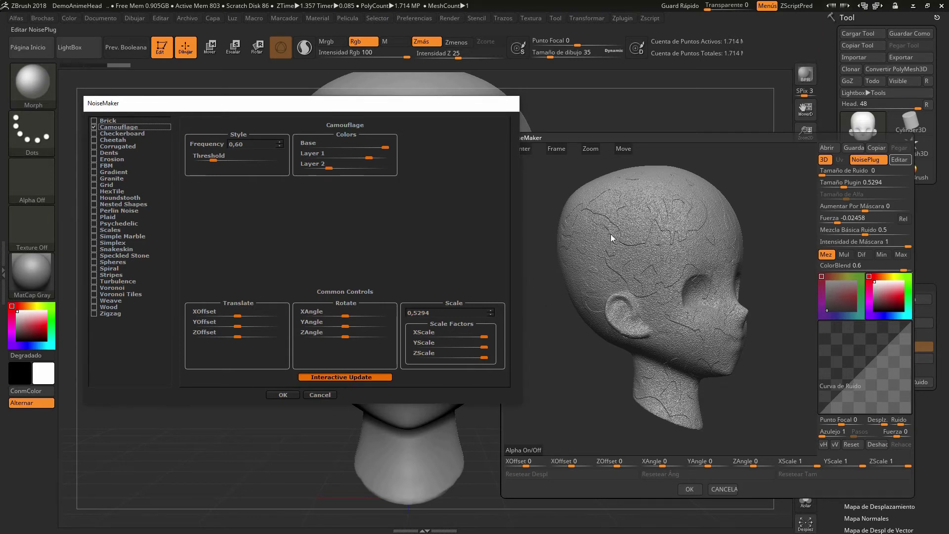
- Preview Checkerboard, Cheetah, Dents, Erosion, FBM, Gradient, Granite and Grid patterns on the head
click(114, 135)
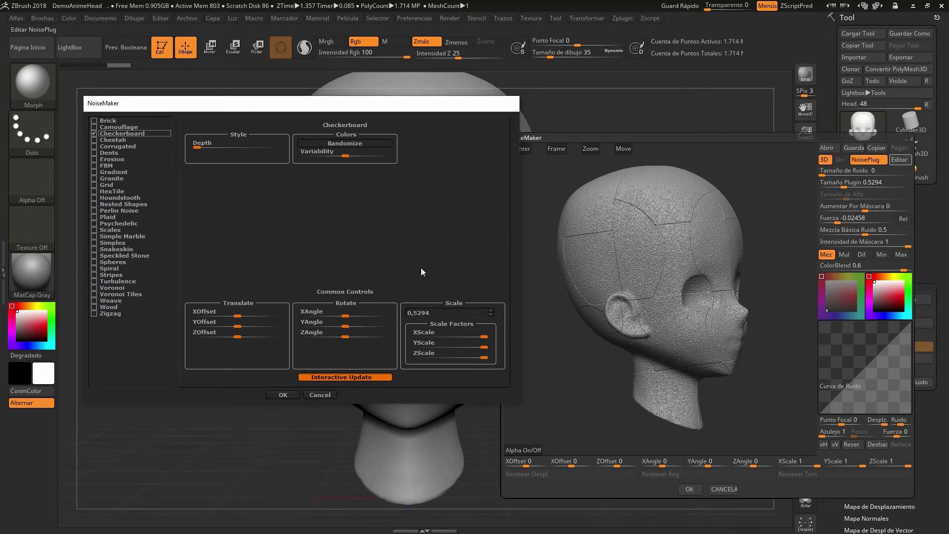
click(104, 140)
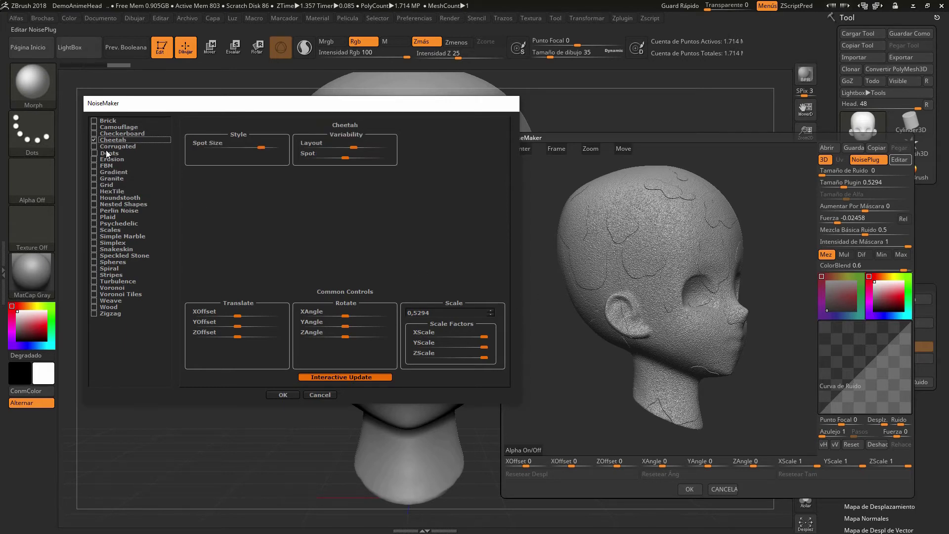
click(106, 151)
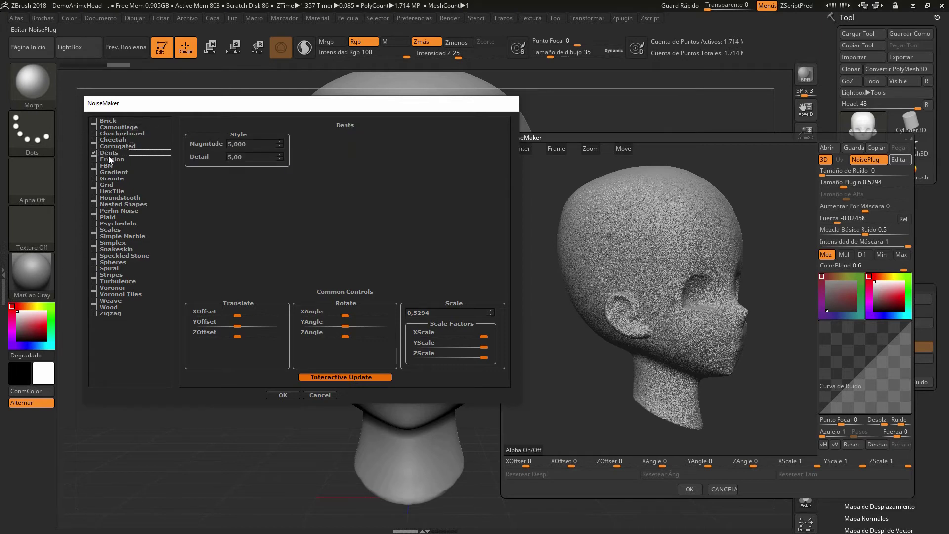
click(109, 160)
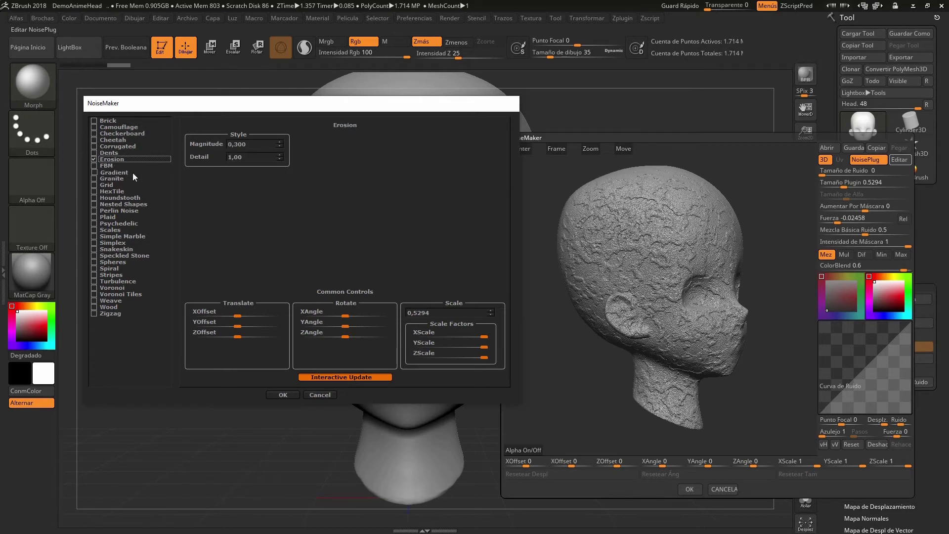
click(112, 166)
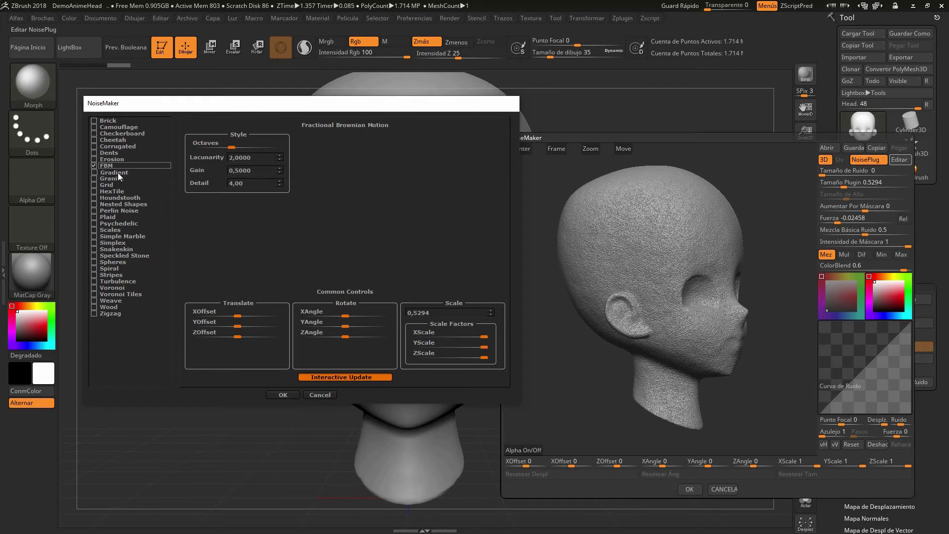
click(118, 173)
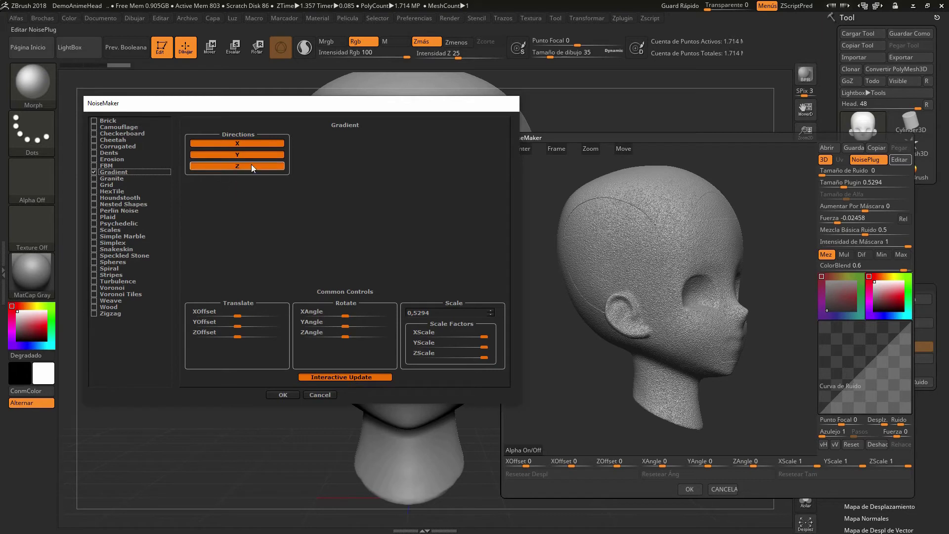
click(110, 179)
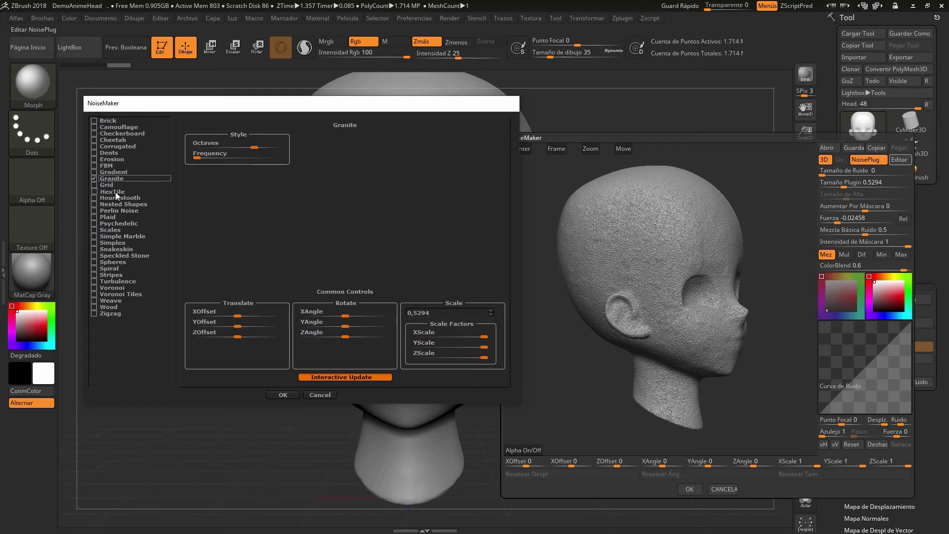
click(110, 186)
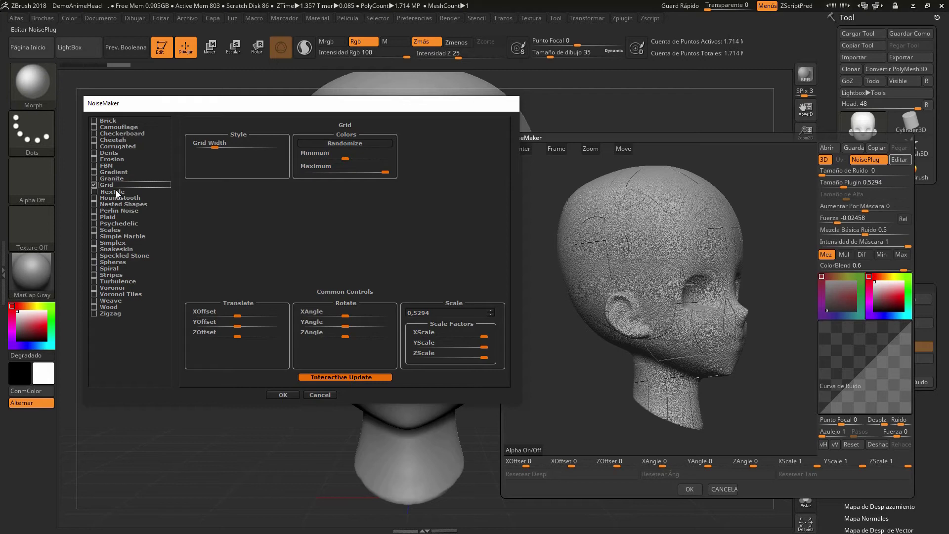
- Preview Houndstooth, HexTile, Nested Shapes, Perlin Noise, Plaid and Psychedelic, ending on Scales
click(118, 194)
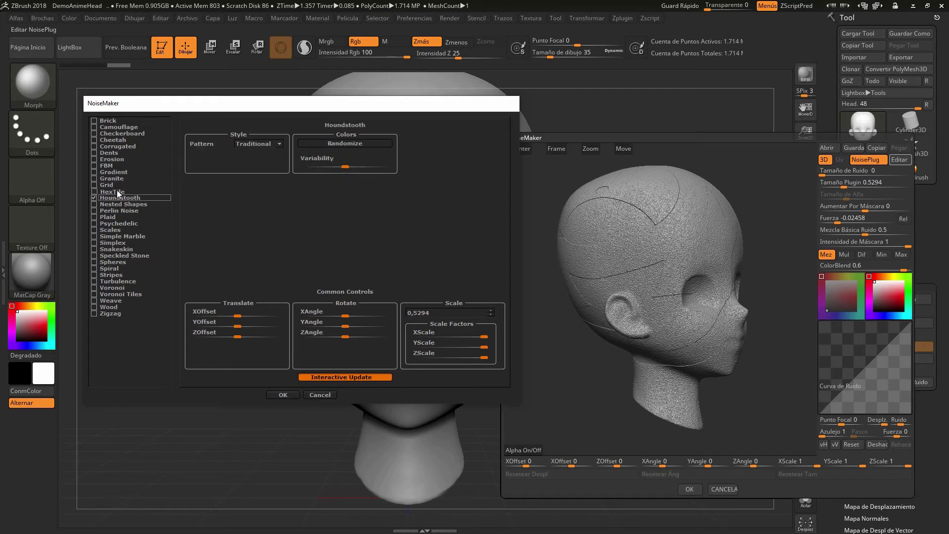
click(118, 191)
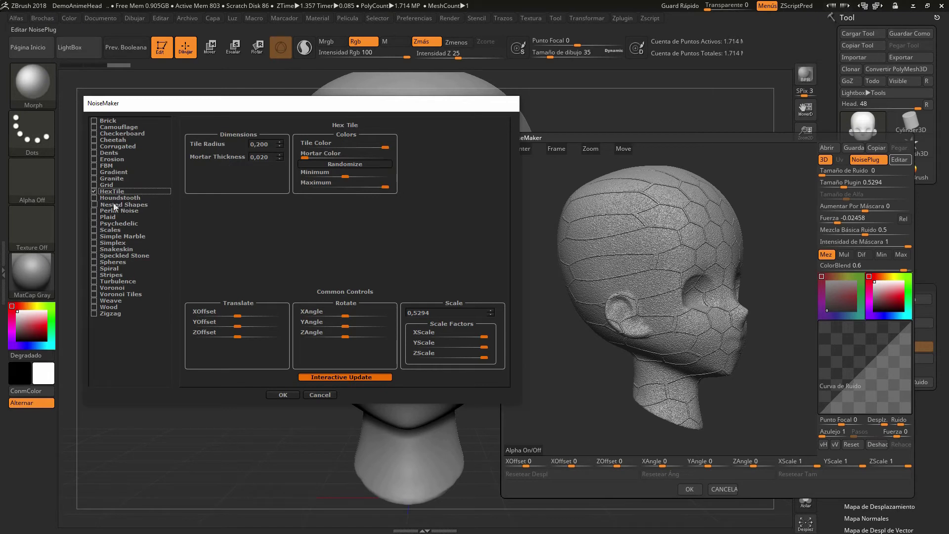
click(114, 203)
click(115, 210)
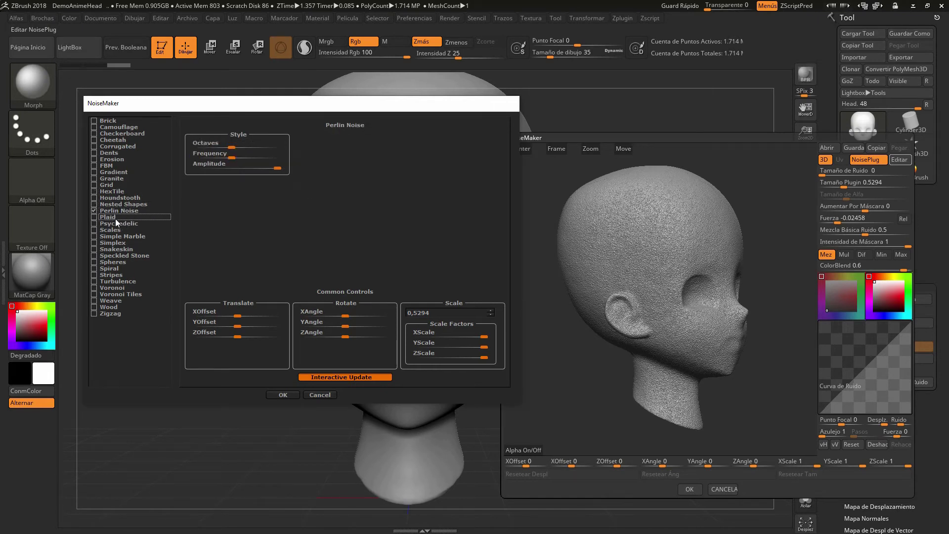
click(115, 219)
click(121, 224)
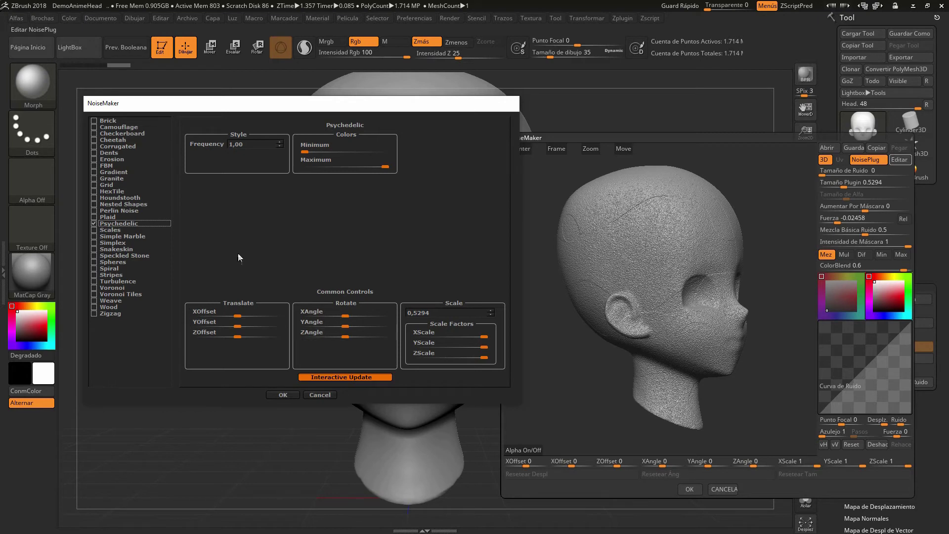
click(110, 230)
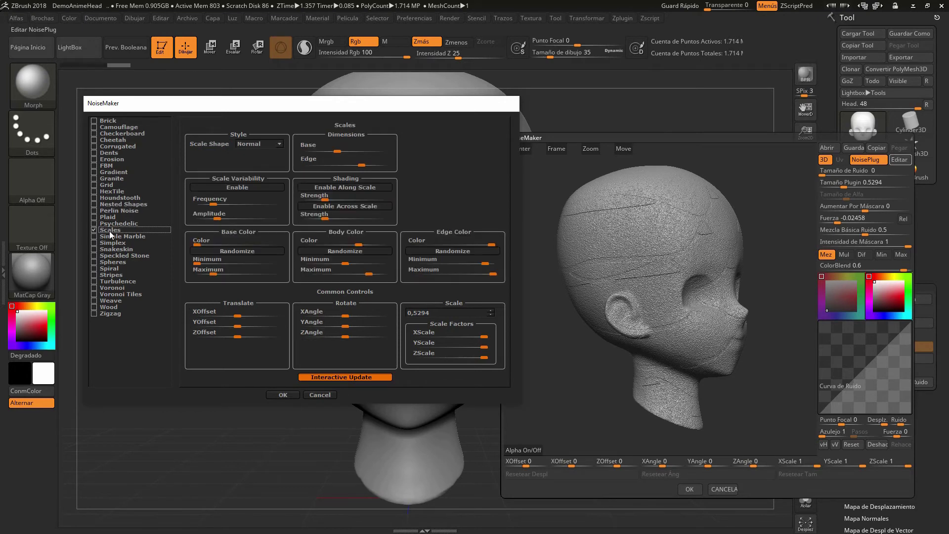
- Preview Simple Marble, Simplex, Speckled Stone and Snakeskin, revisiting Simplex and Snakeskin
click(121, 237)
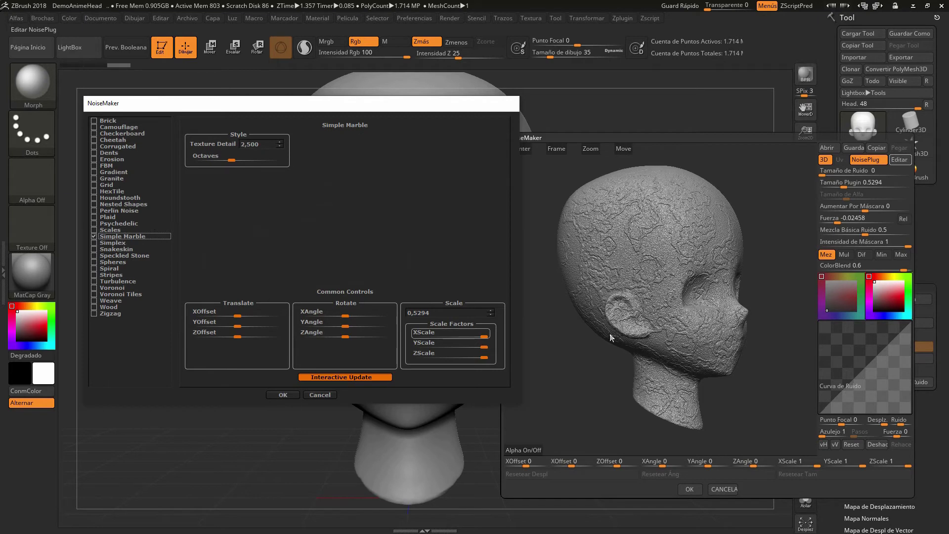
click(121, 243)
click(124, 255)
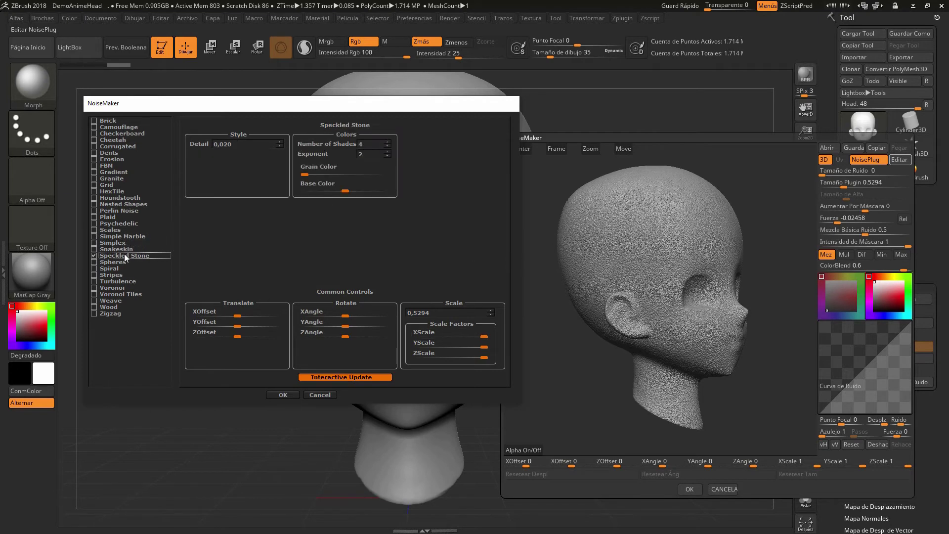
click(119, 249)
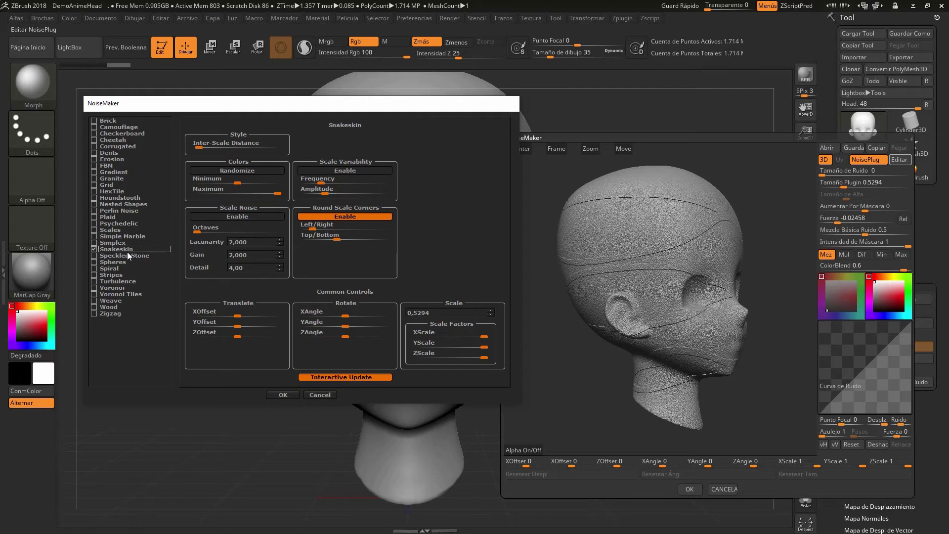
click(117, 244)
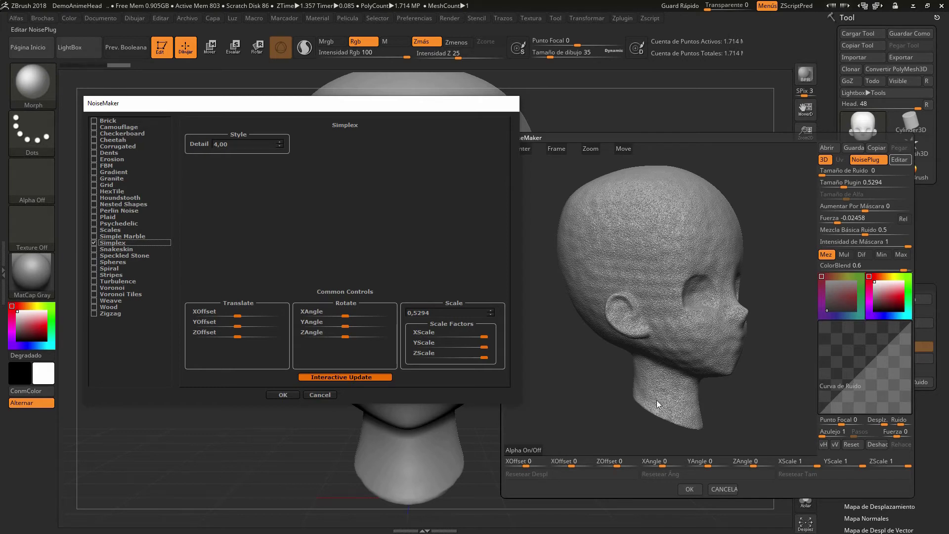
click(112, 250)
- Preview Spheres, Spiral, Stripes, Turbulence, Voronoi, Voronoi Tiles and Wood, ending on Zigzag
click(117, 264)
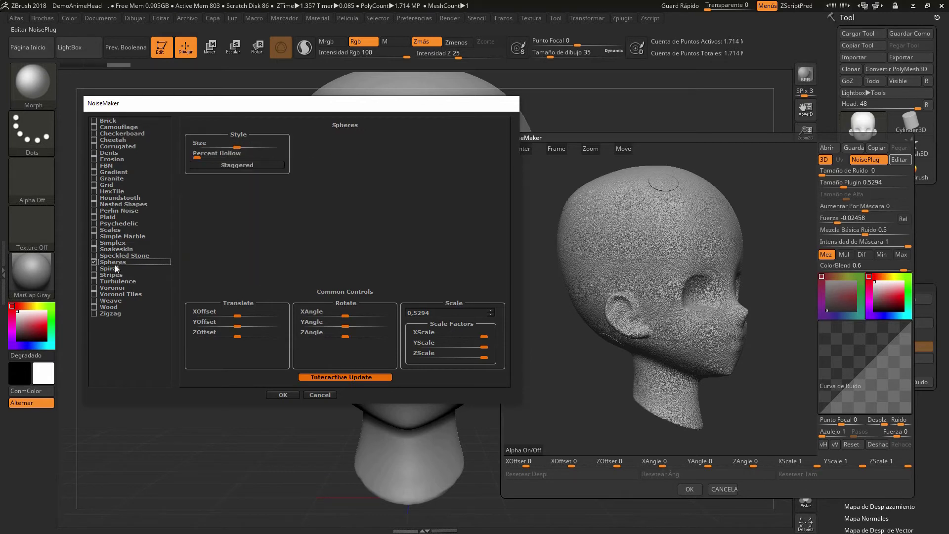
click(114, 268)
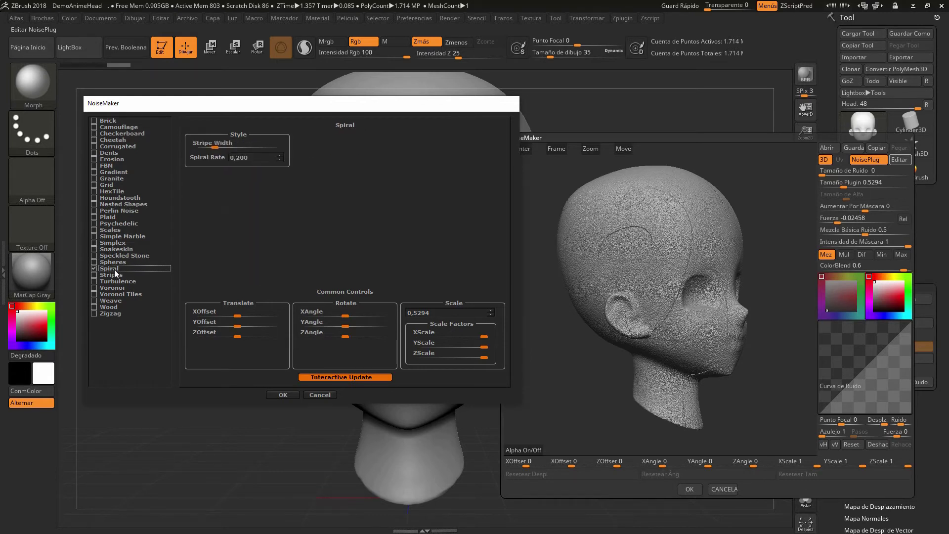
click(113, 273)
click(113, 281)
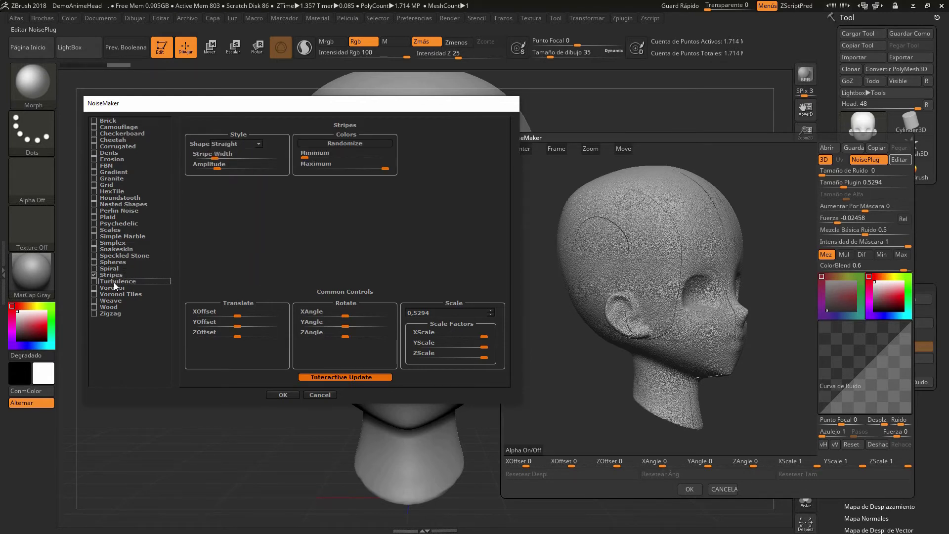
click(113, 292)
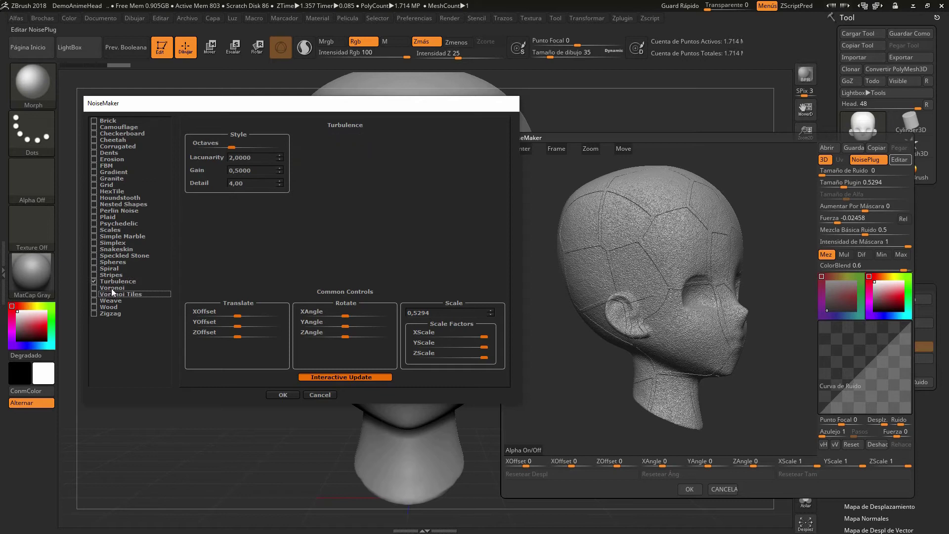
click(112, 289)
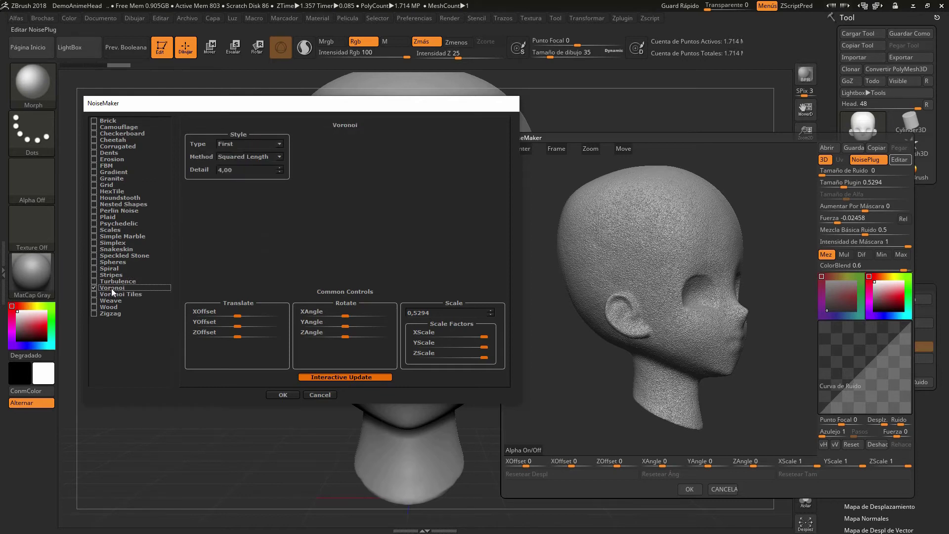
click(117, 295)
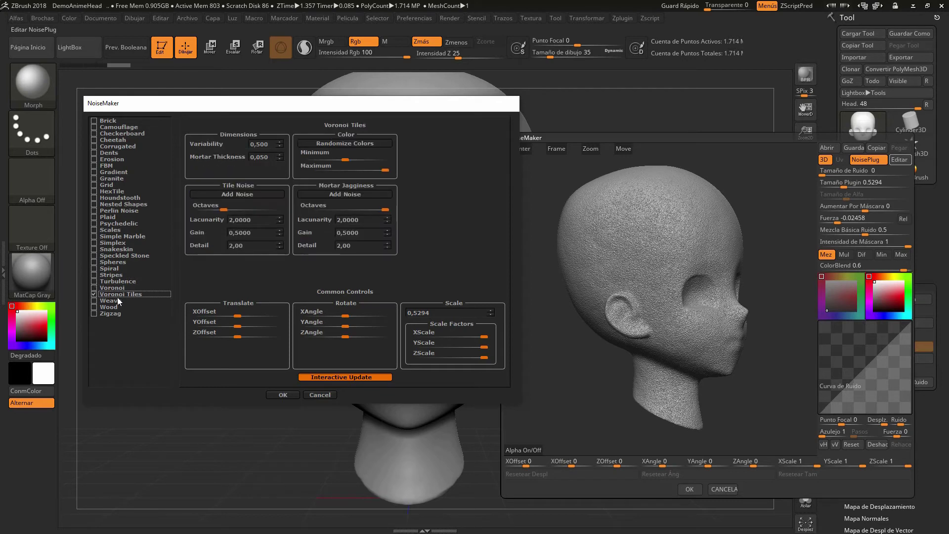
click(117, 304)
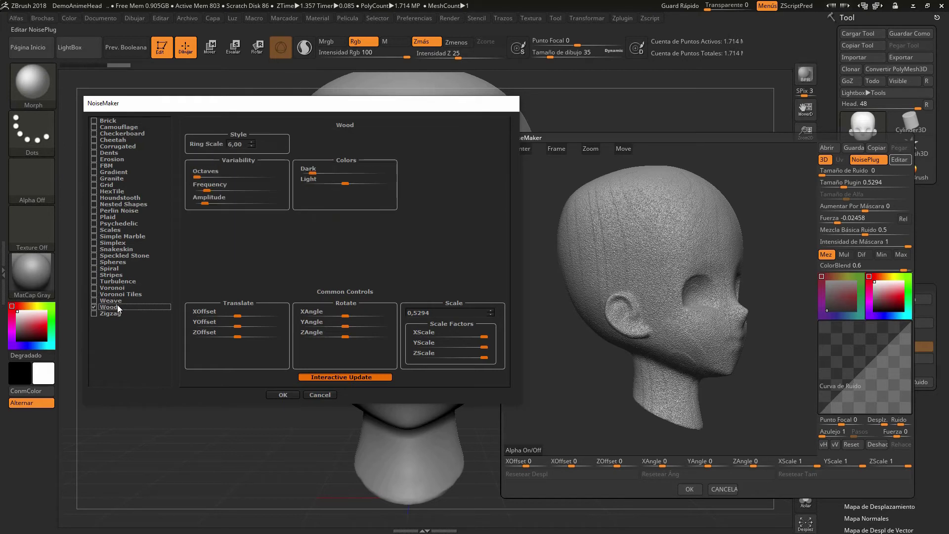
click(118, 312)
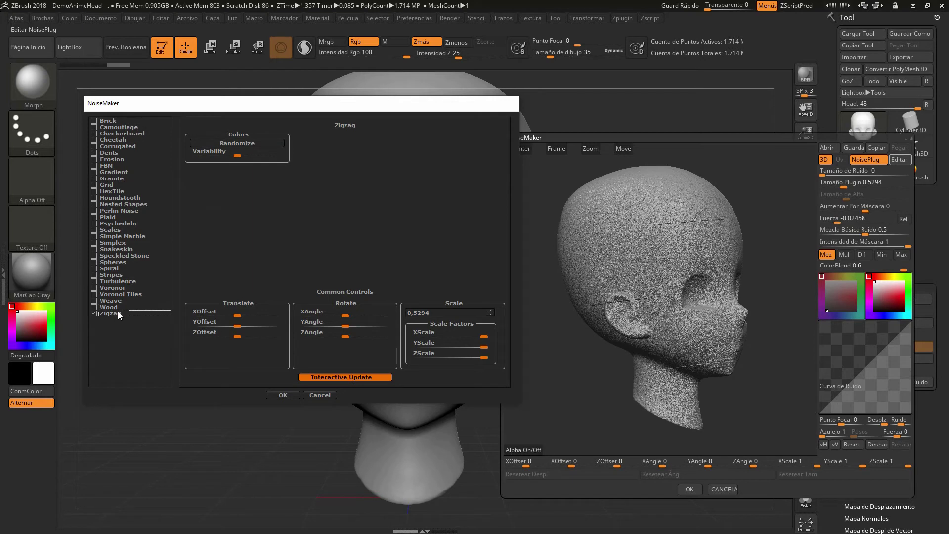
- Pick Brick in the pattern list and accept it with OK
click(109, 121)
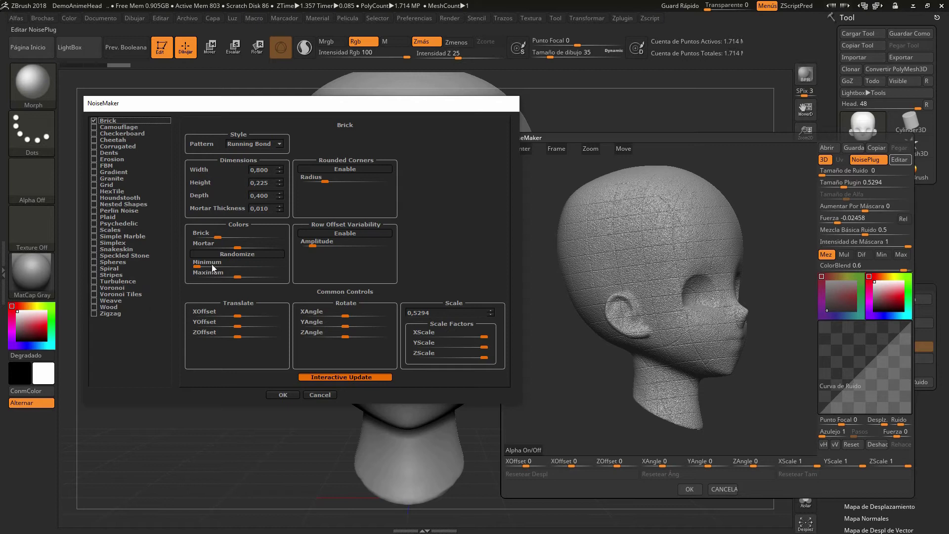
click(319, 393)
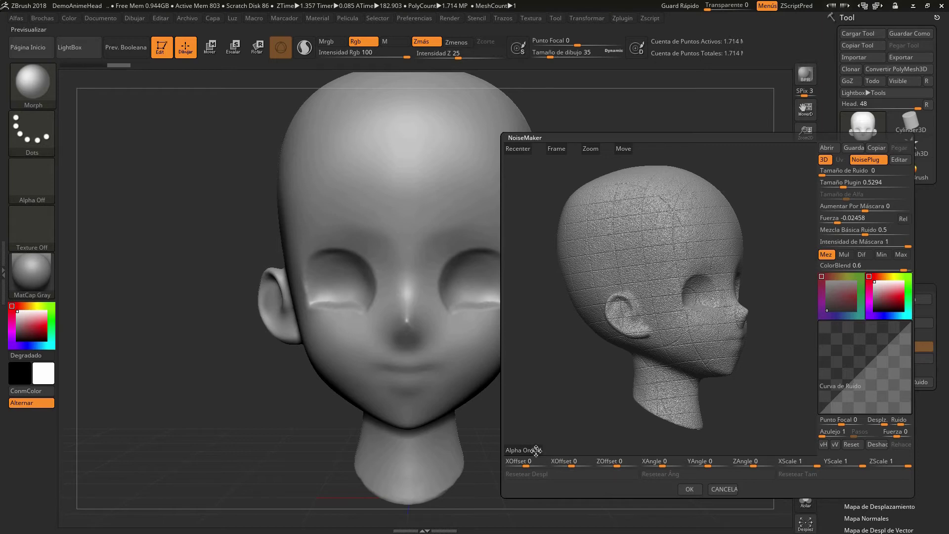
- Toggle Alpha On/Off to open Import Image, select Disco local (E:) and scroll its folders
click(536, 450)
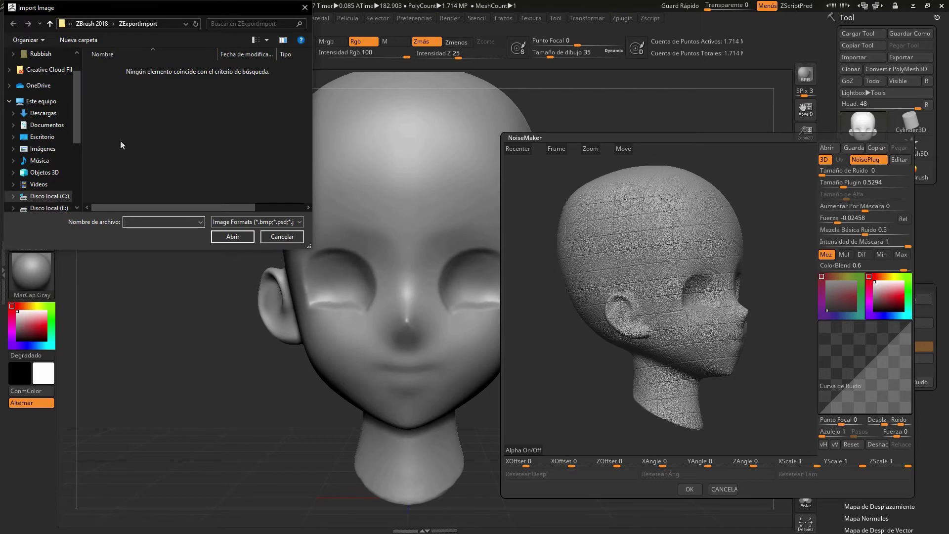
drag(76, 105, 79, 155)
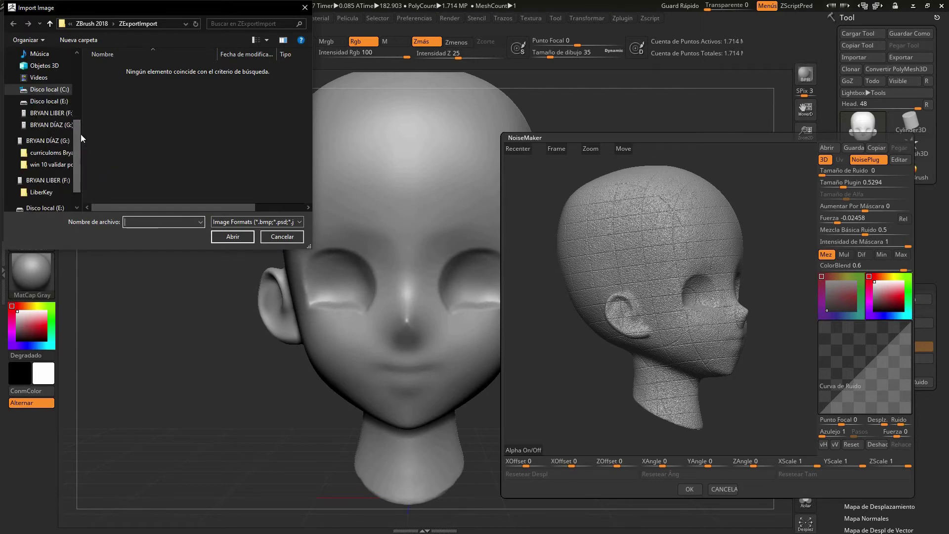
click(56, 102)
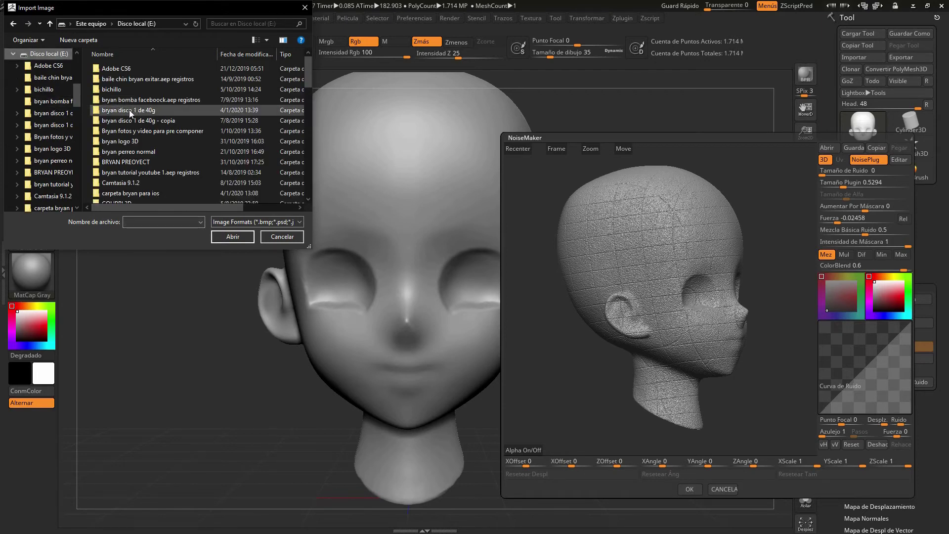
scroll(133, 118, down, 3)
scroll(139, 121, down, 3)
scroll(133, 129, down, 3)
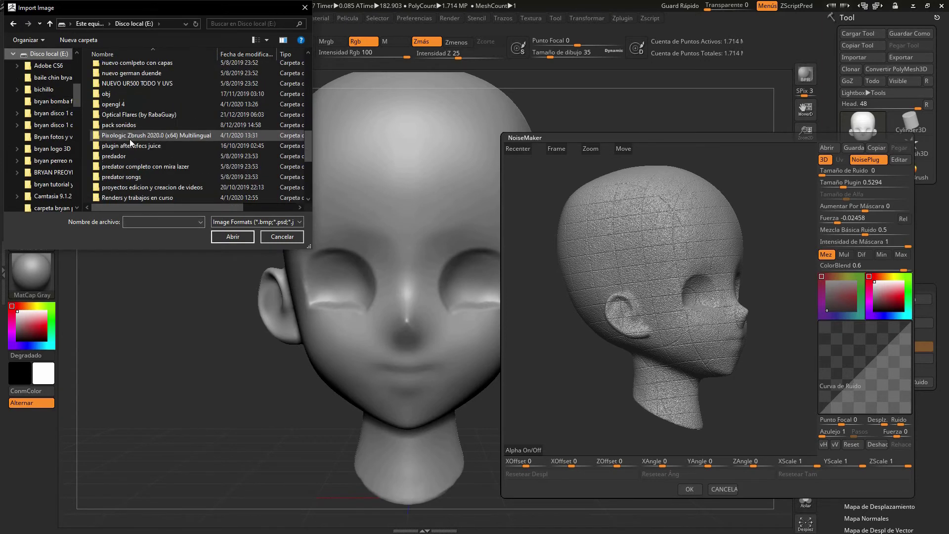
scroll(124, 142, down, 1)
scroll(117, 146, down, 4)
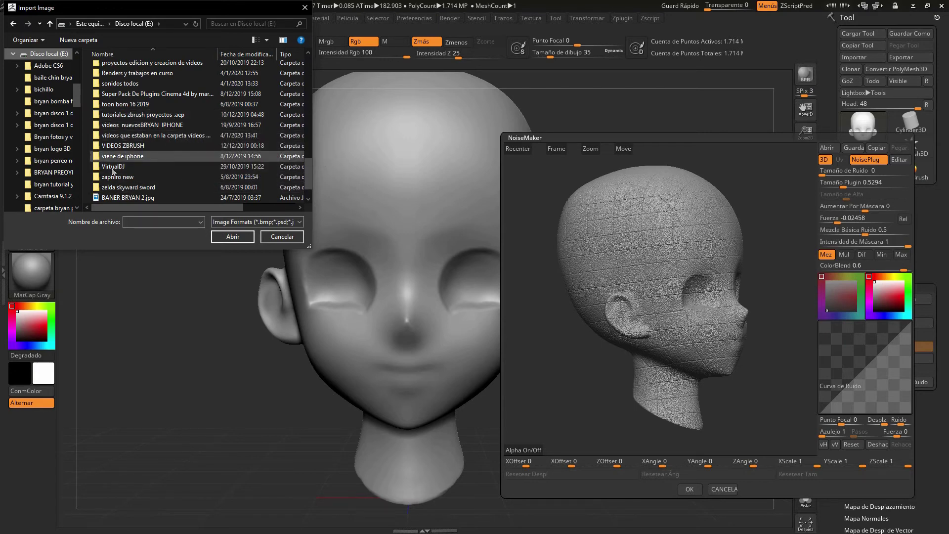
scroll(124, 172, down, 1)
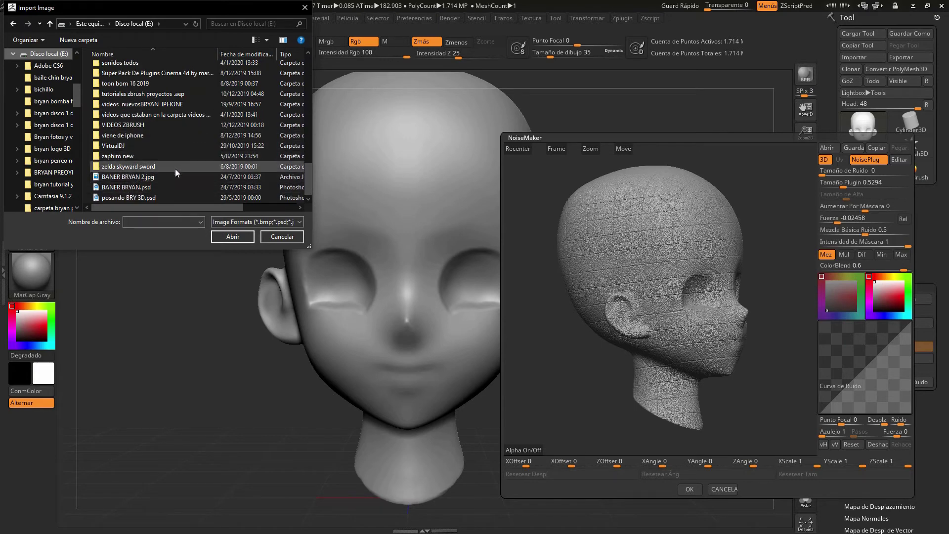
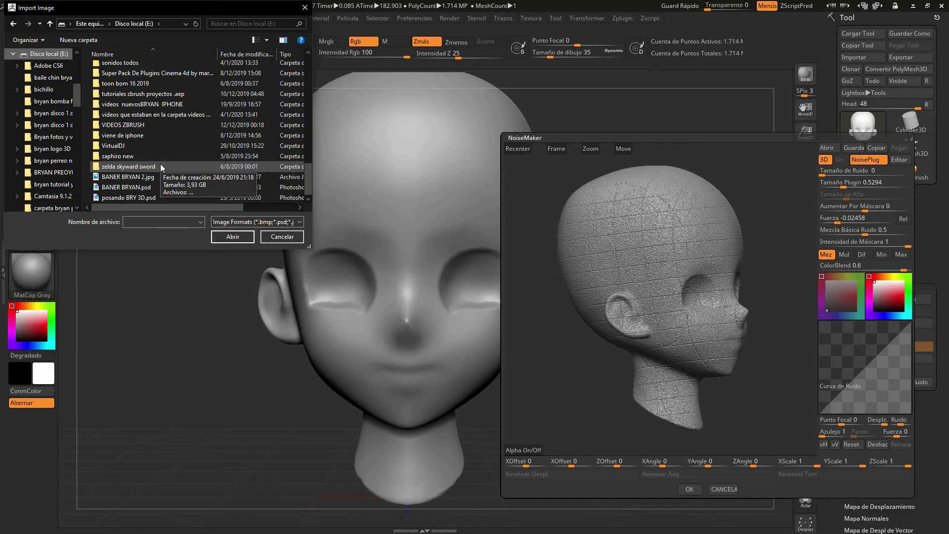
- Browse the Import Image file list, then cancel it without importing any image
scroll(136, 154, up, 5)
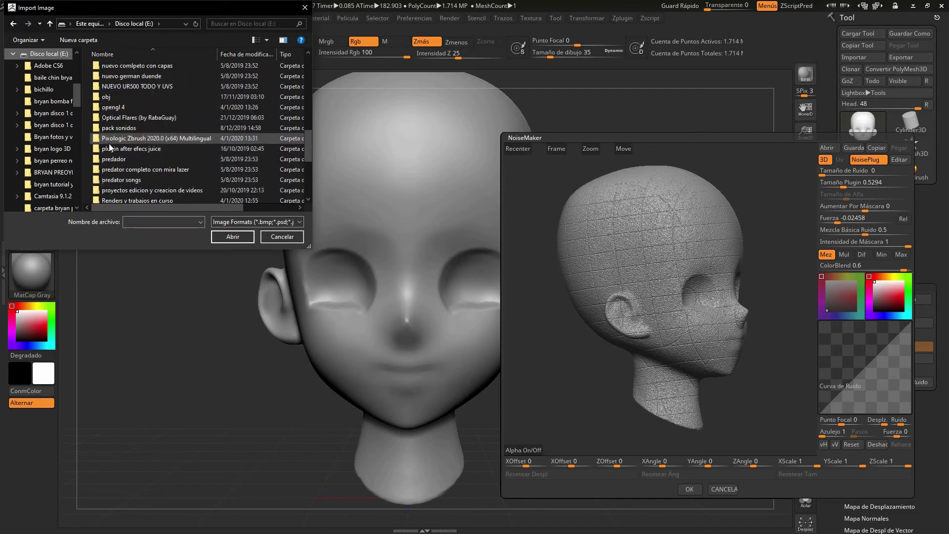
scroll(132, 148, up, 2)
scroll(130, 143, up, 2)
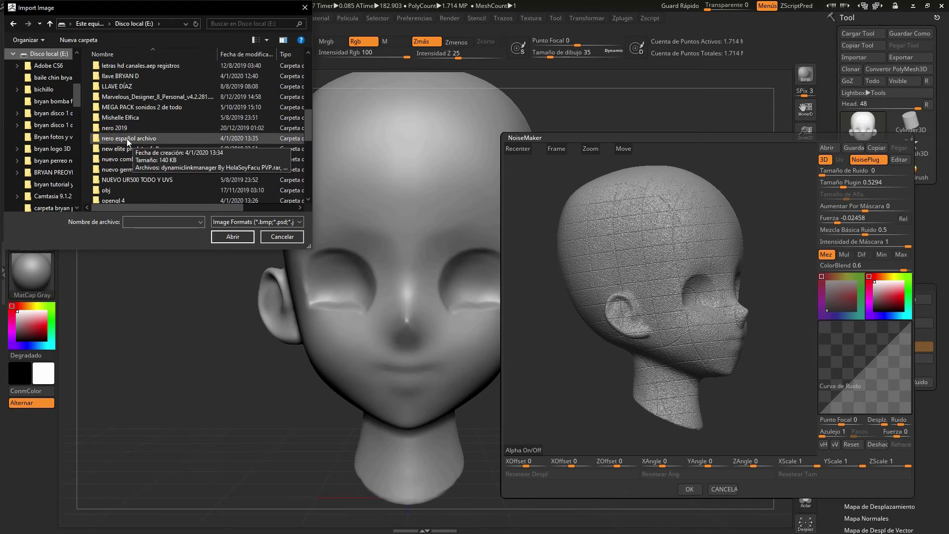
scroll(137, 143, up, 2)
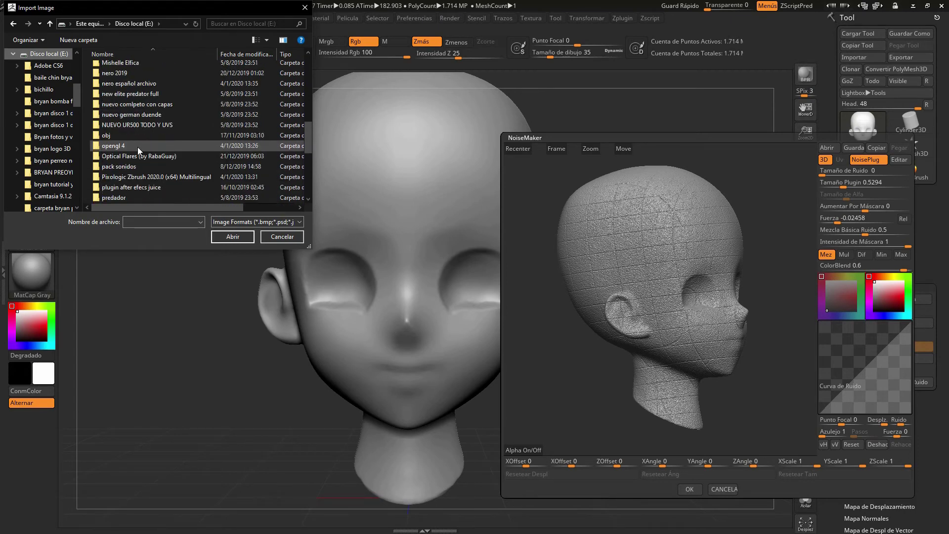
scroll(136, 158, up, 2)
scroll(135, 173, up, 2)
scroll(135, 173, up, 2)
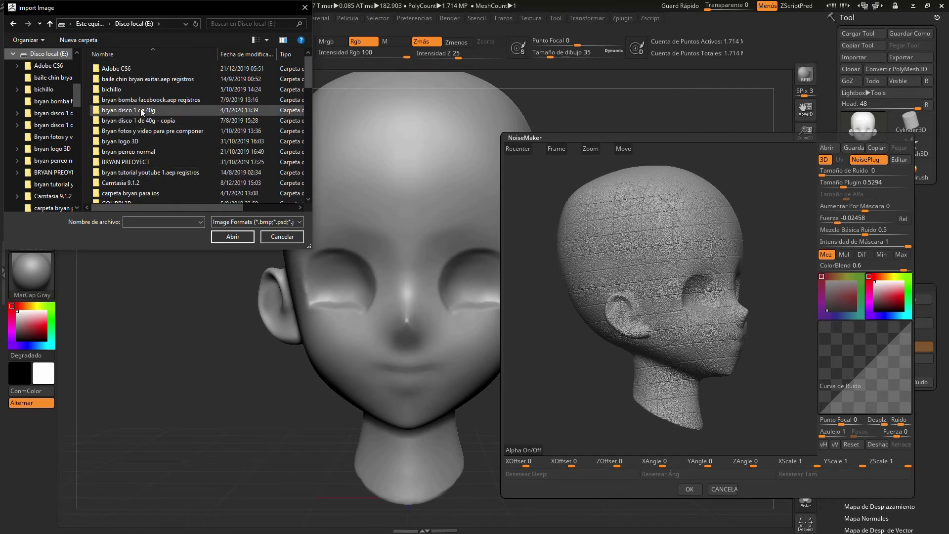
scroll(152, 173, down, 2)
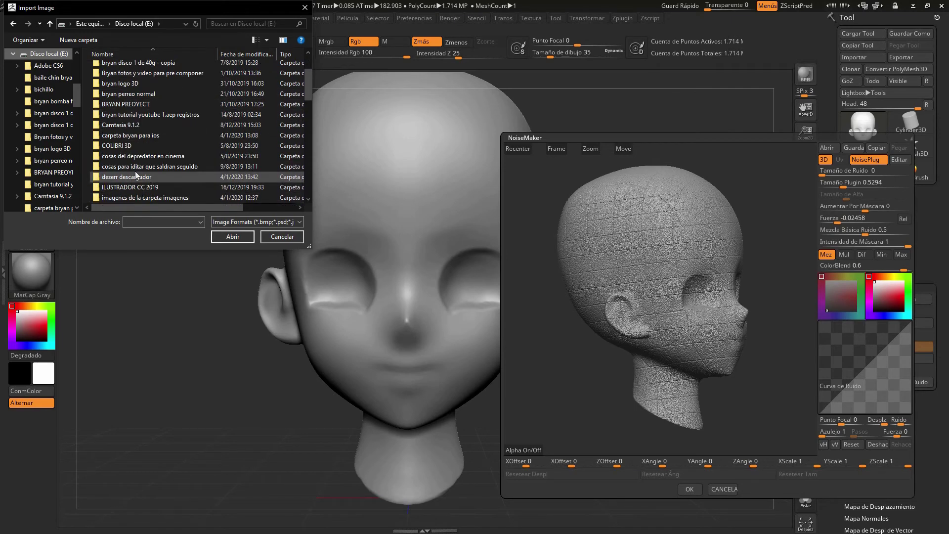
scroll(141, 188, down, 2)
scroll(133, 173, down, 3)
scroll(133, 171, down, 2)
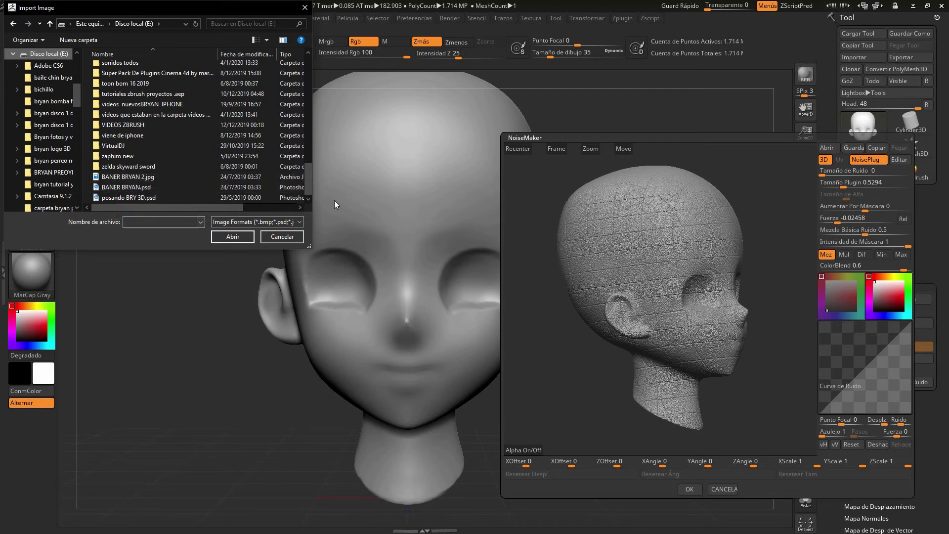
click(305, 8)
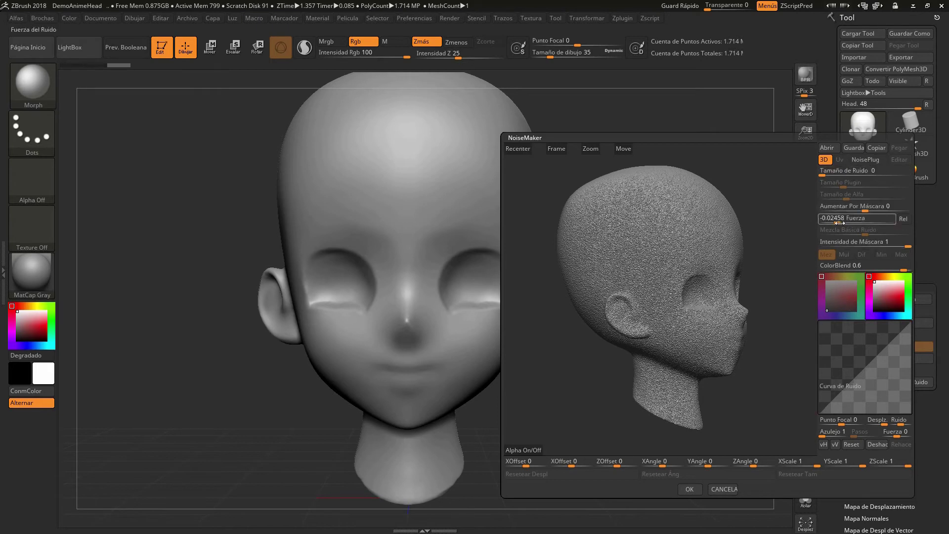
- Set NoiseMaker Fuerza to 0 and Aumentar Por Máscara to 0.00062
mouse_move(845, 221)
mouse_down()
mouse_move(815, 224)
mouse_move(889, 221)
mouse_move(855, 223)
mouse_up()
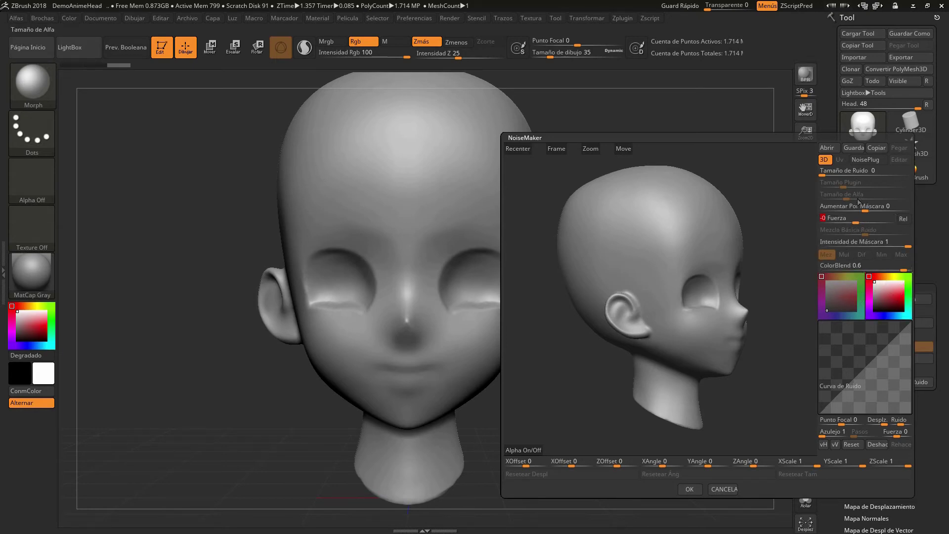
drag(871, 208, 877, 209)
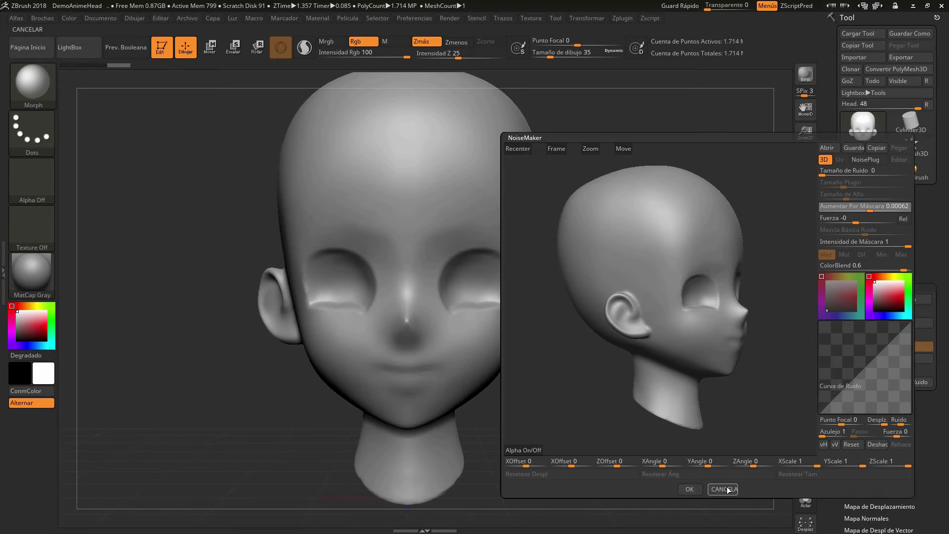
click(852, 200)
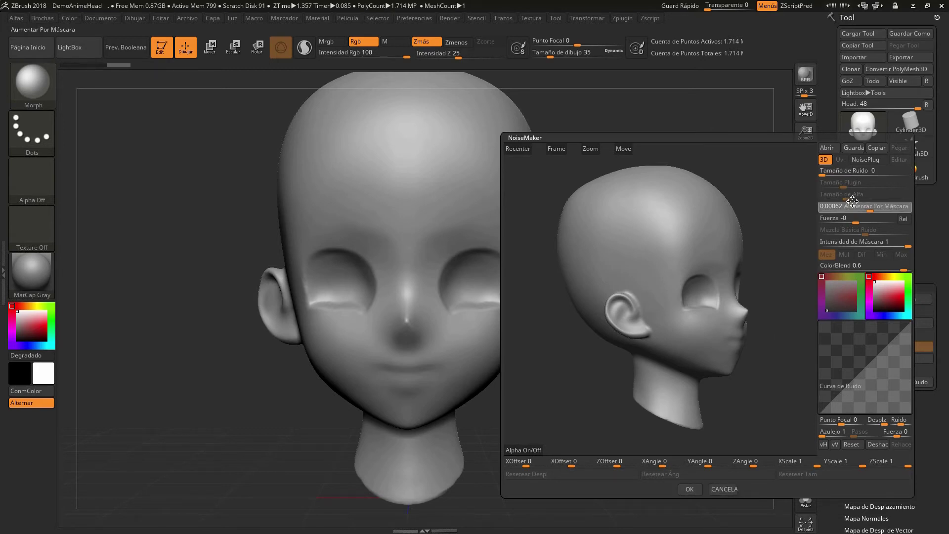
- Enable NoisePlug and choose the Simplex noise pattern in its editor
click(861, 159)
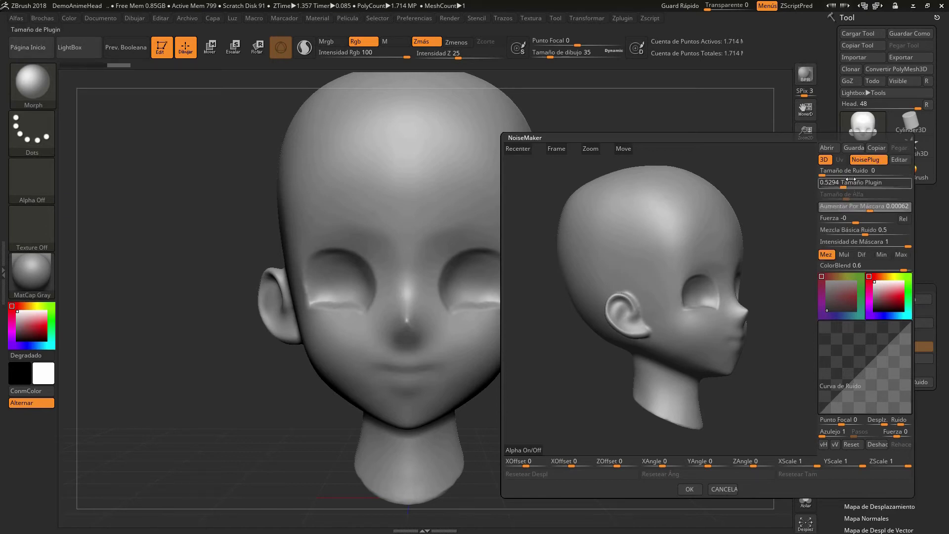
click(896, 160)
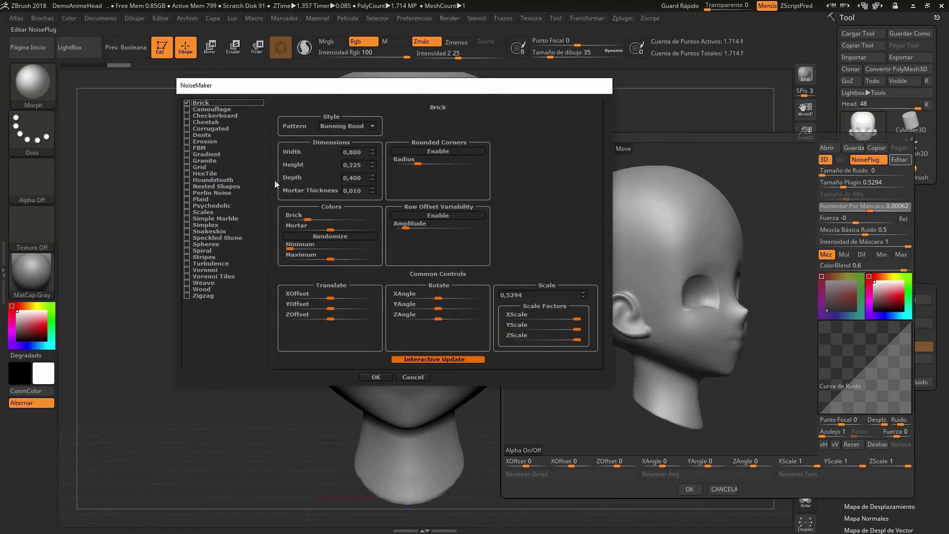
click(205, 225)
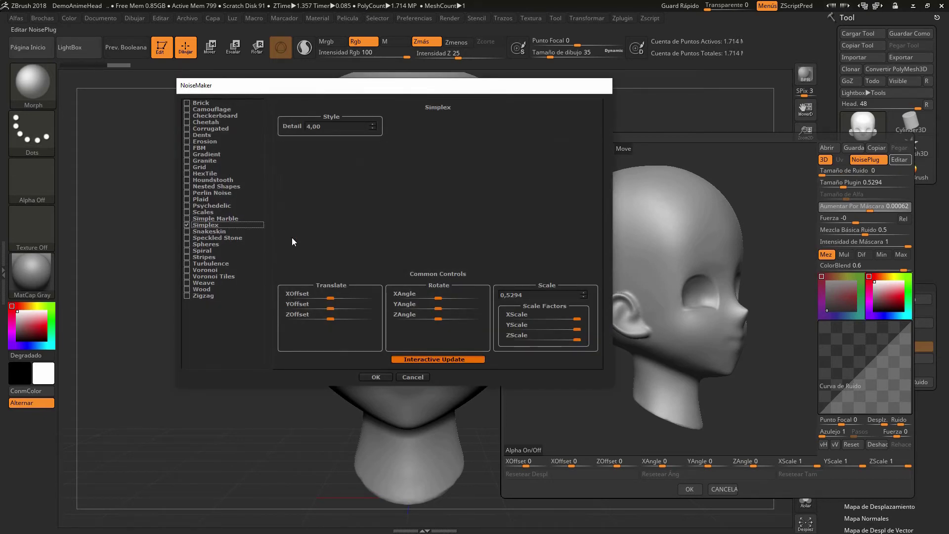
click(402, 376)
- Set Tamaño Plugin to 0.28963 and raise noise Fuerza to 0.02458
click(865, 183)
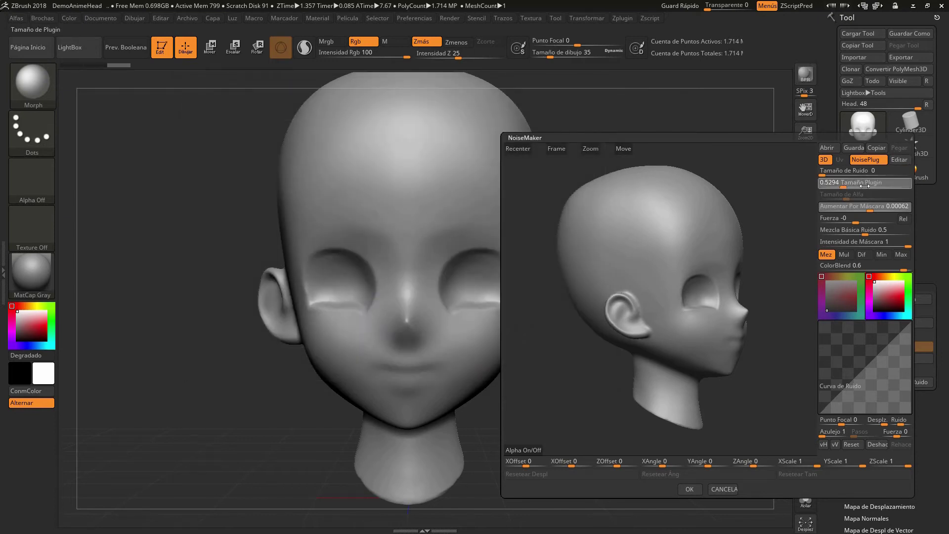
text(21.15743)
drag(868, 184, 879, 184)
click(873, 185)
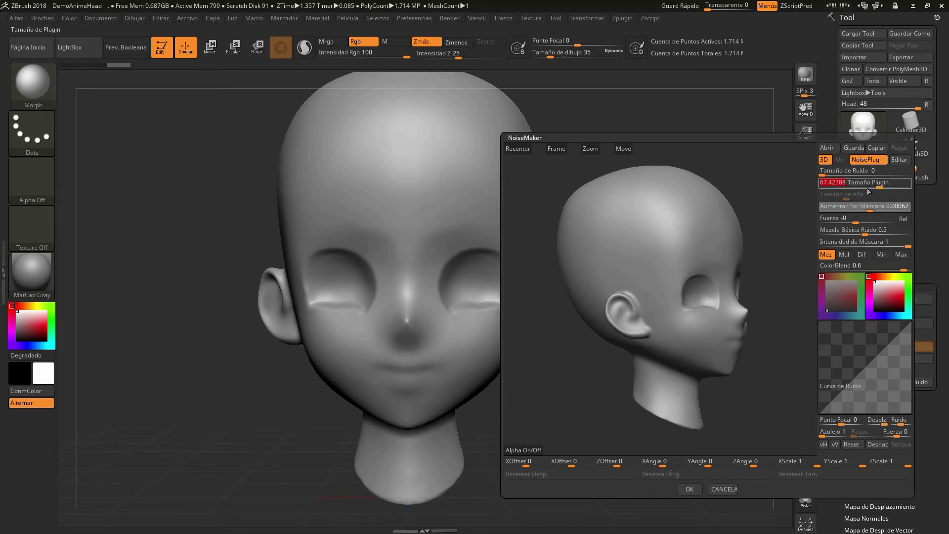
text(0.00455)
key(Return)
key(Tab)
drag(828, 186, 841, 186)
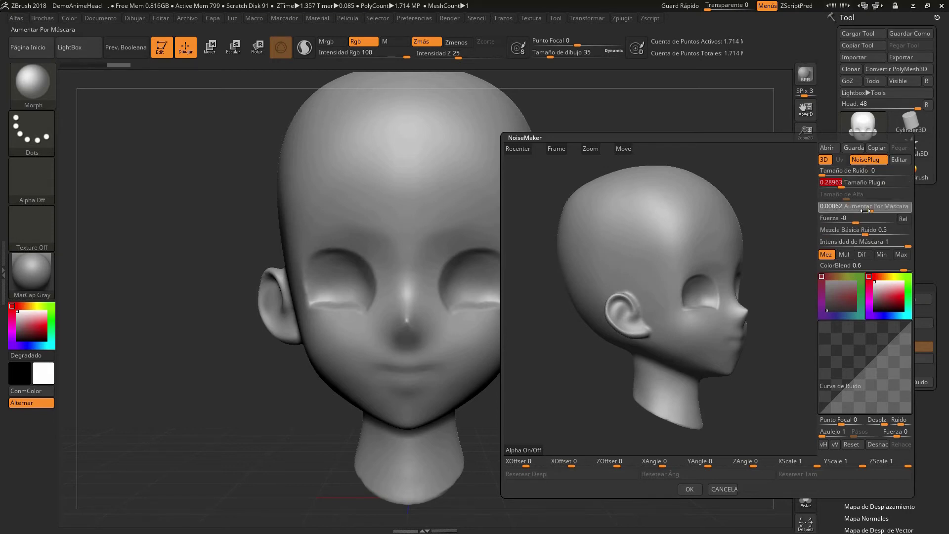
drag(855, 222, 876, 224)
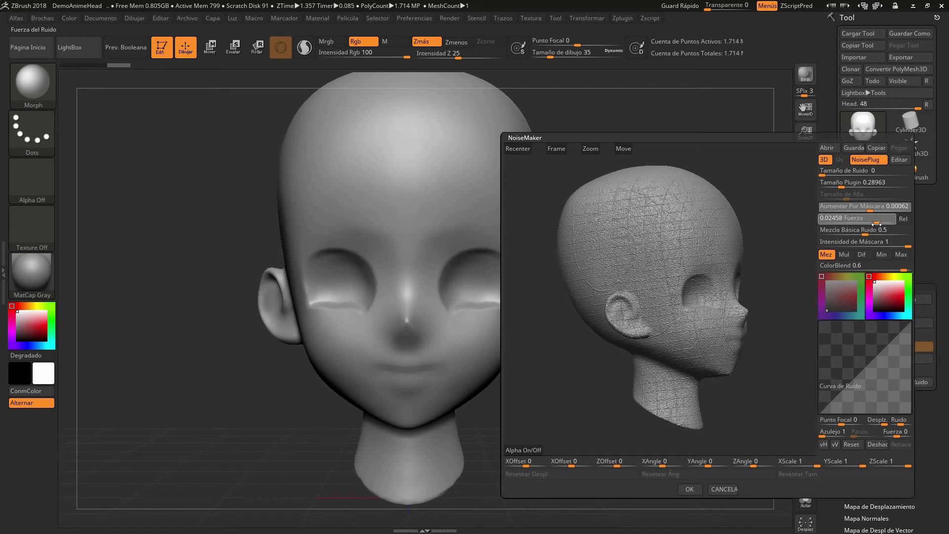
- Try the Mul, Dif, Min and Max noise blends, then return to Mez
click(843, 255)
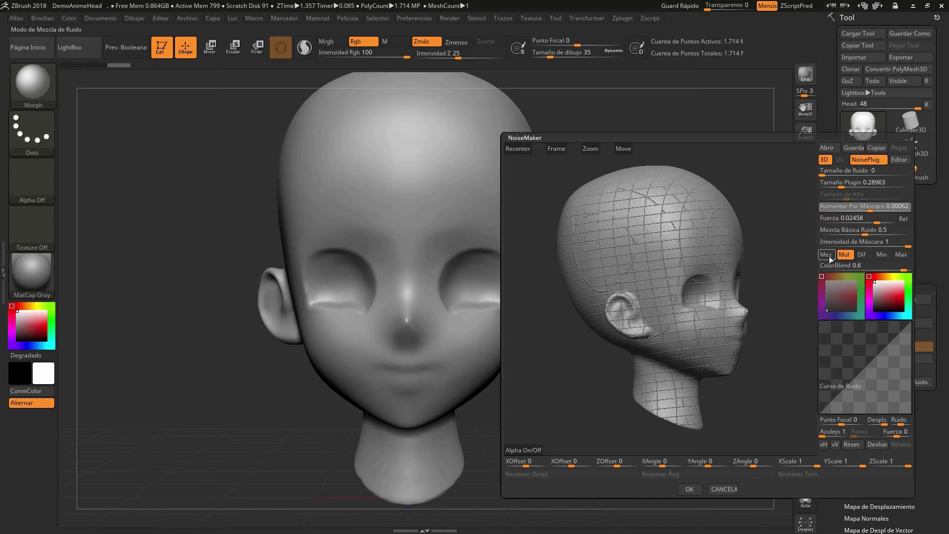
click(829, 256)
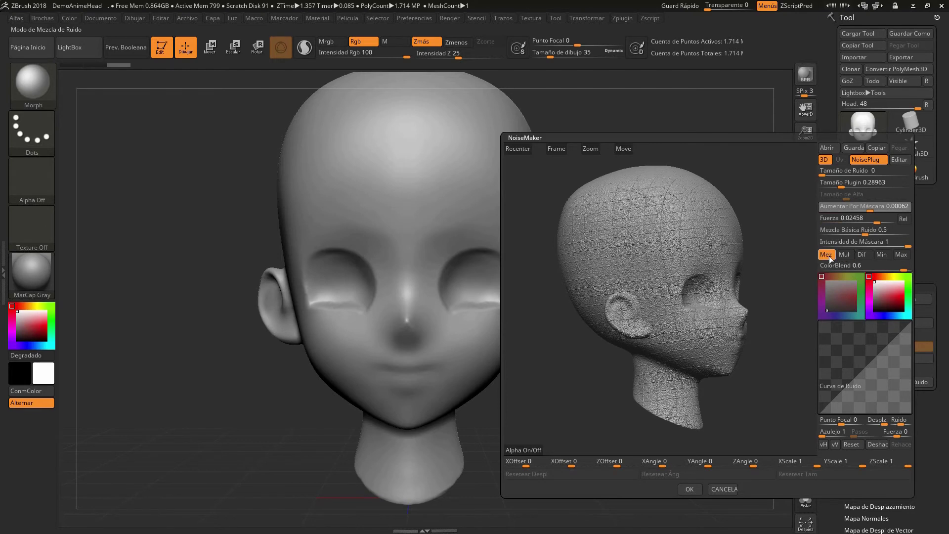
click(863, 255)
click(878, 255)
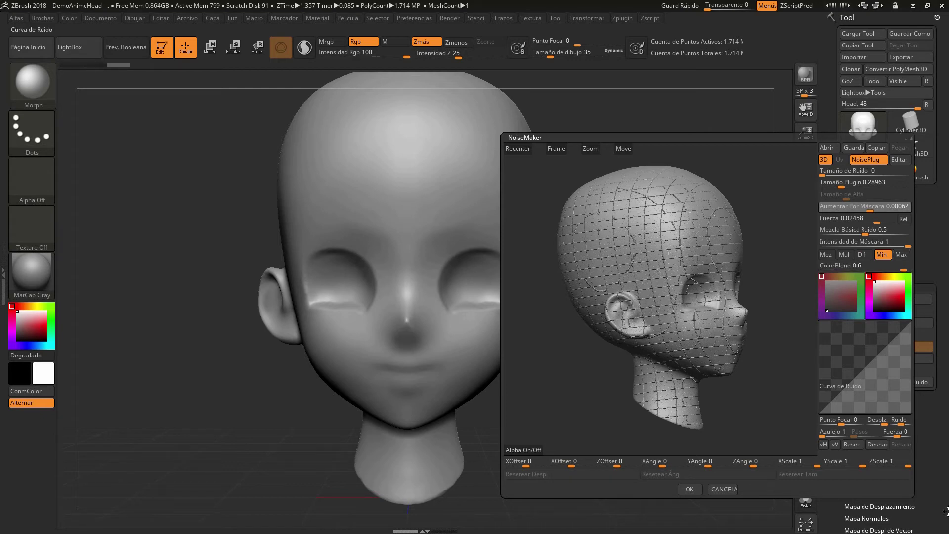
click(907, 253)
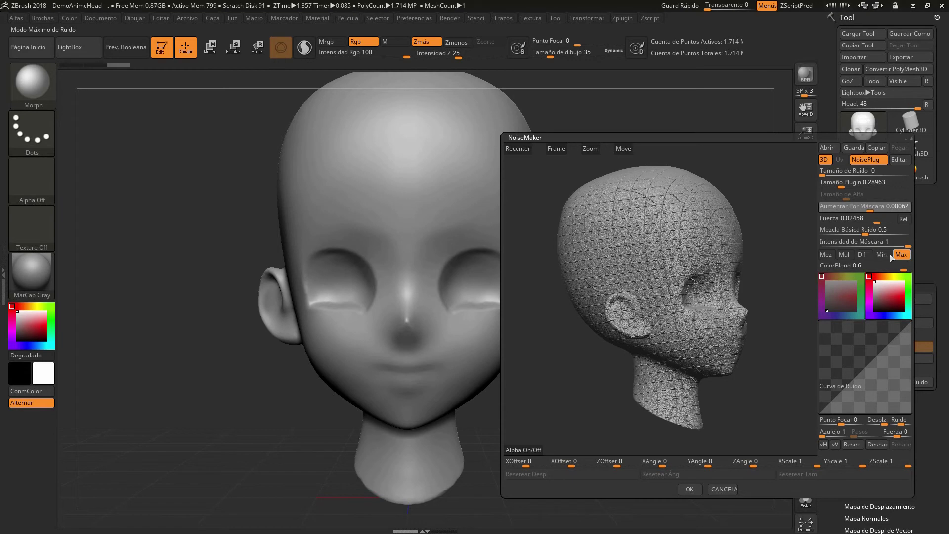
click(827, 258)
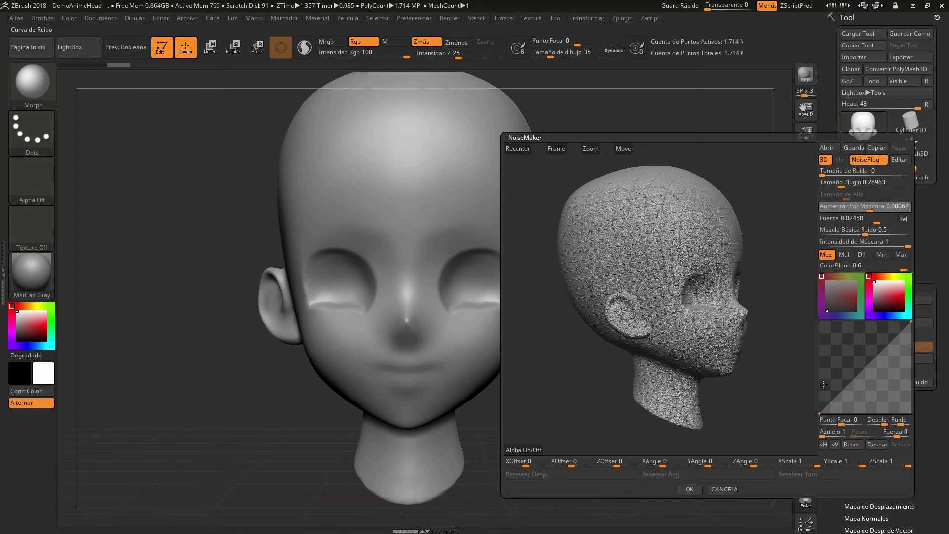
- Set noise YScale to 0.98662 and ZAngle to -82, then accept NoiseMaker
click(651, 465)
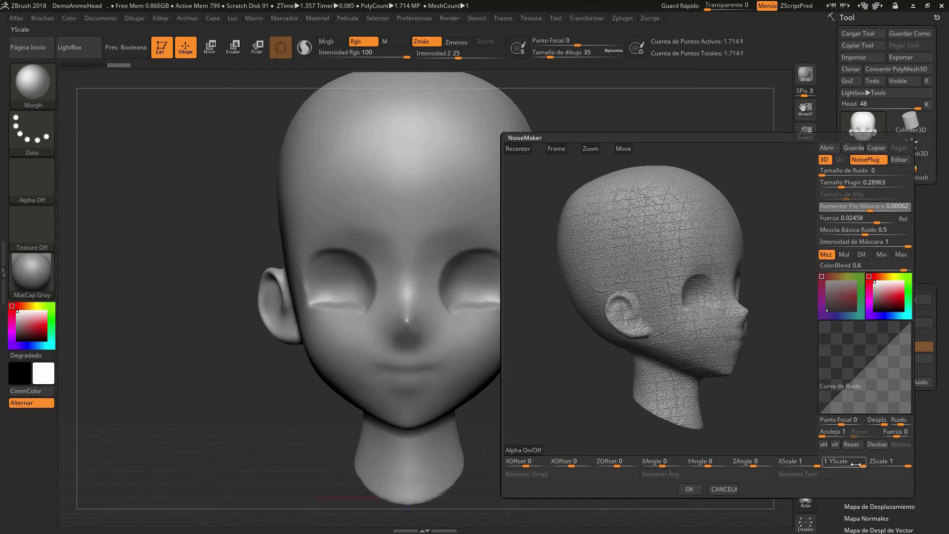
drag(855, 464, 862, 467)
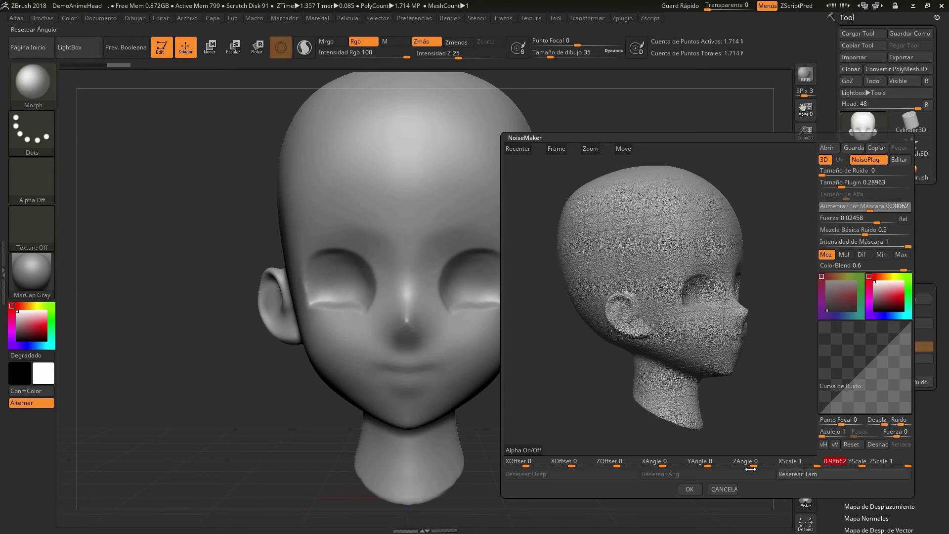
drag(752, 466, 744, 467)
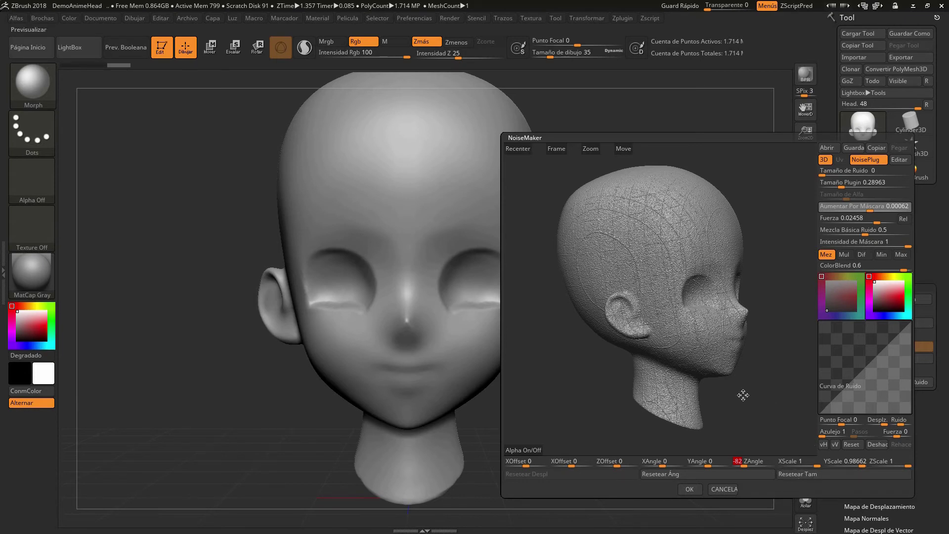
click(689, 489)
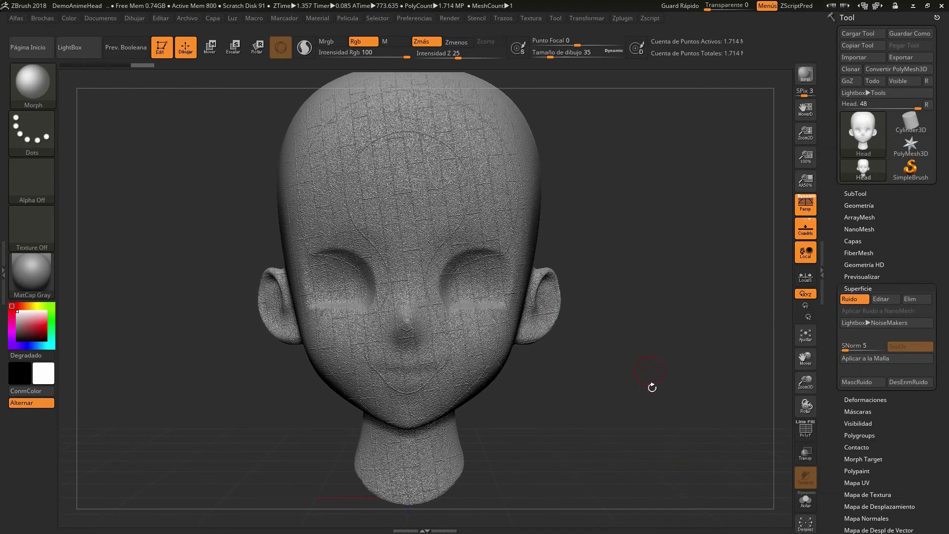
- Dismiss the morph target warning and apply the noise to the head mesh
drag(625, 396, 662, 397)
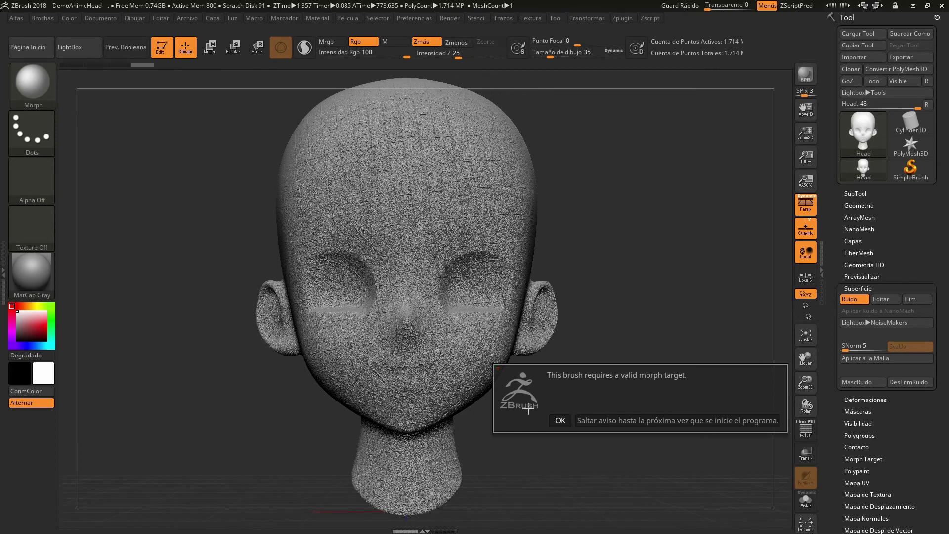
click(560, 420)
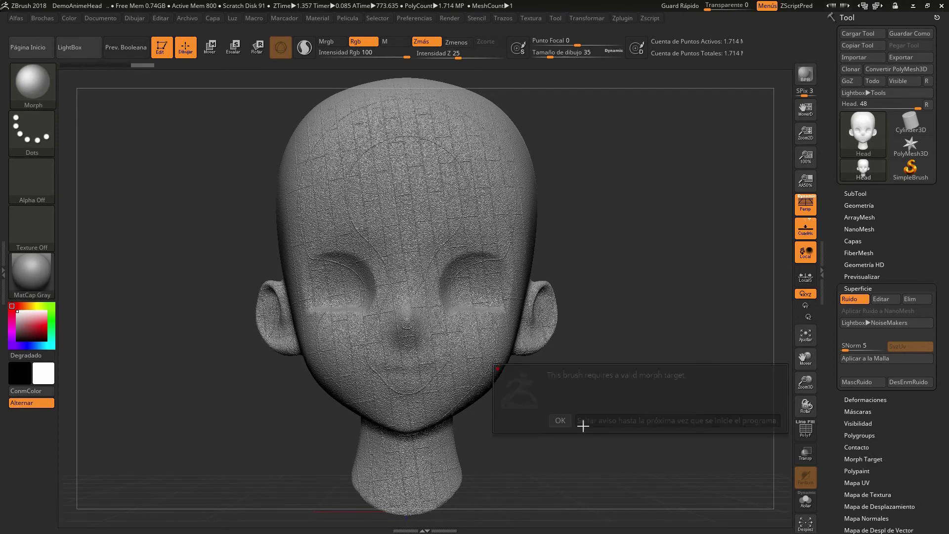
click(867, 358)
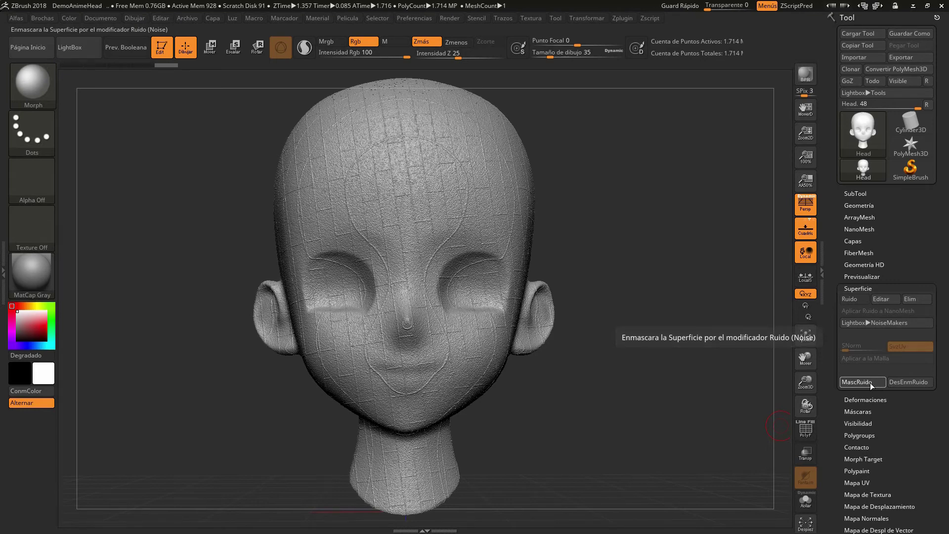
- Mask the surface by noise, turn off Zadd, and test-fill the head red, then white
click(869, 382)
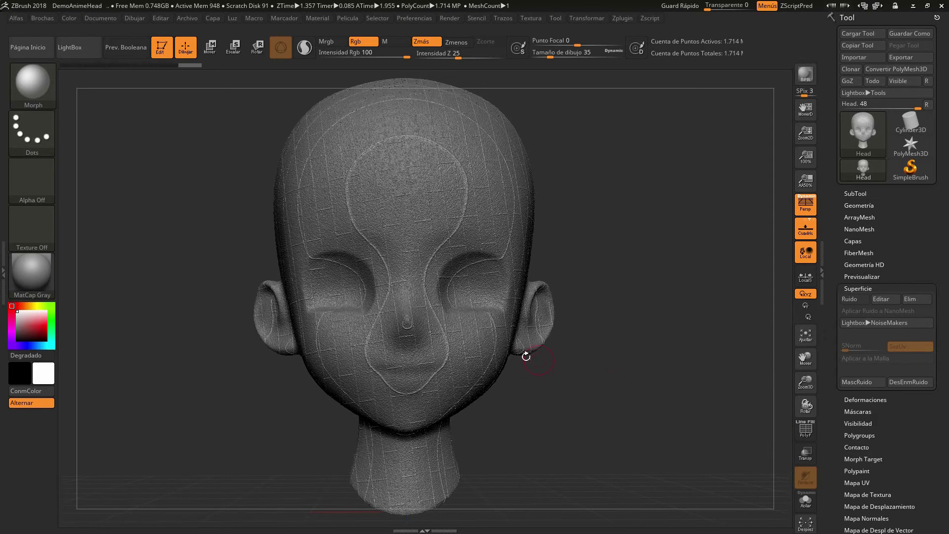
click(418, 44)
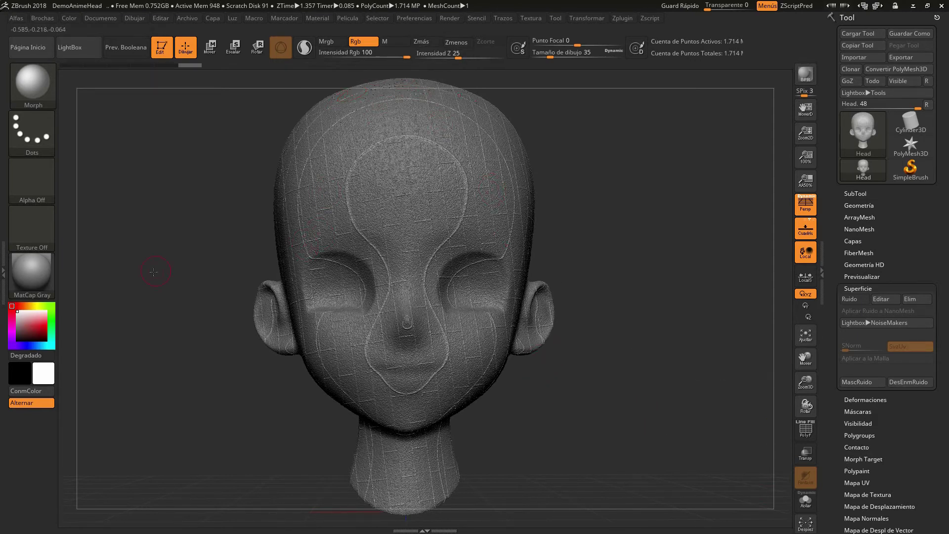
drag(39, 320, 45, 326)
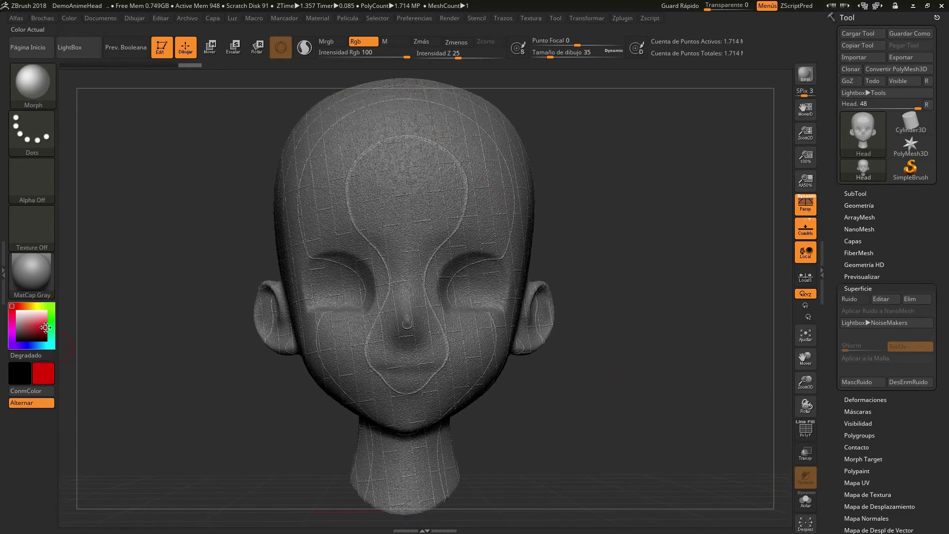
key(ctrl+f)
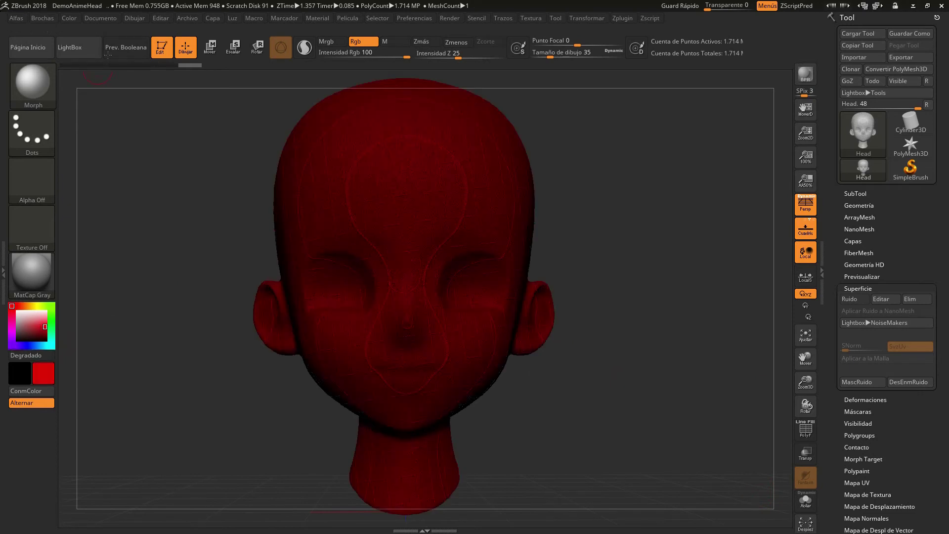
click(17, 311)
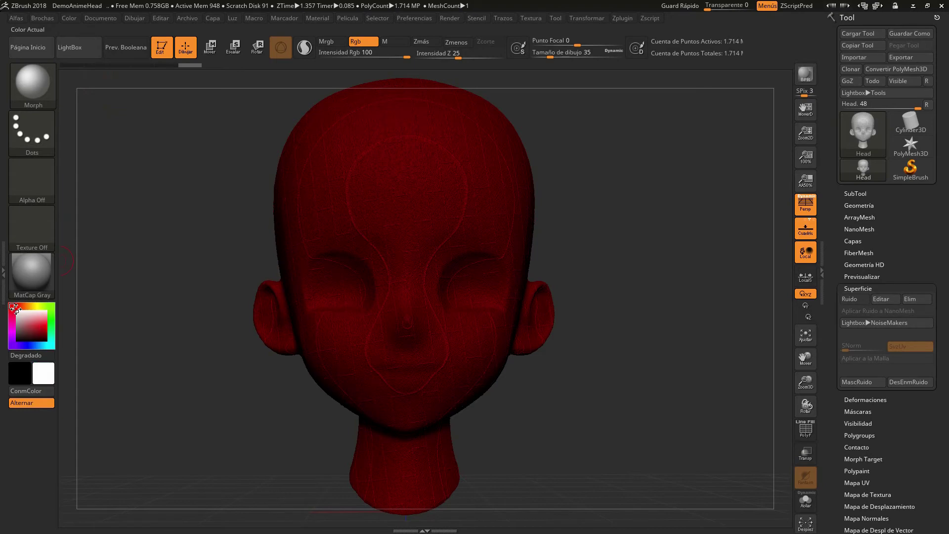
key(ctrl+f)
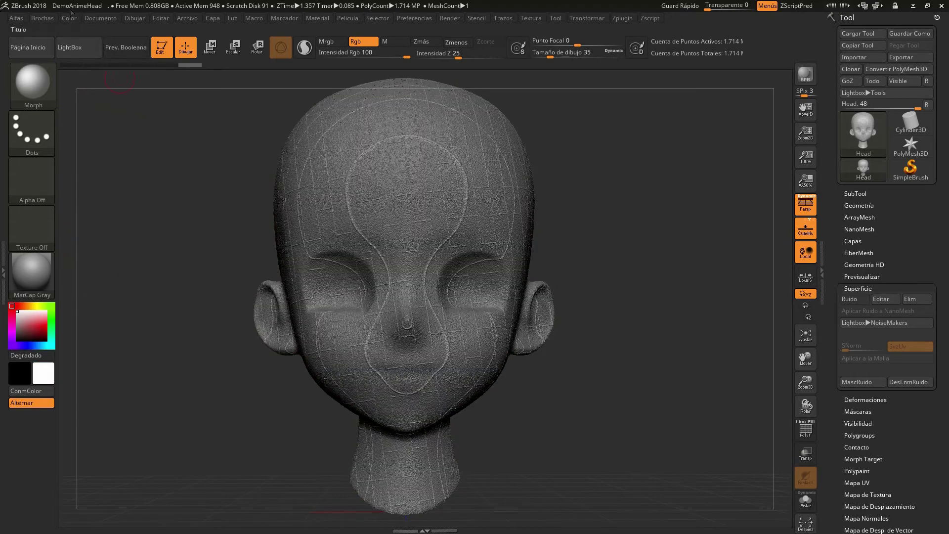
- Refill the whole head with near-white through FillObject
click(66, 18)
drag(139, 277, 97, 298)
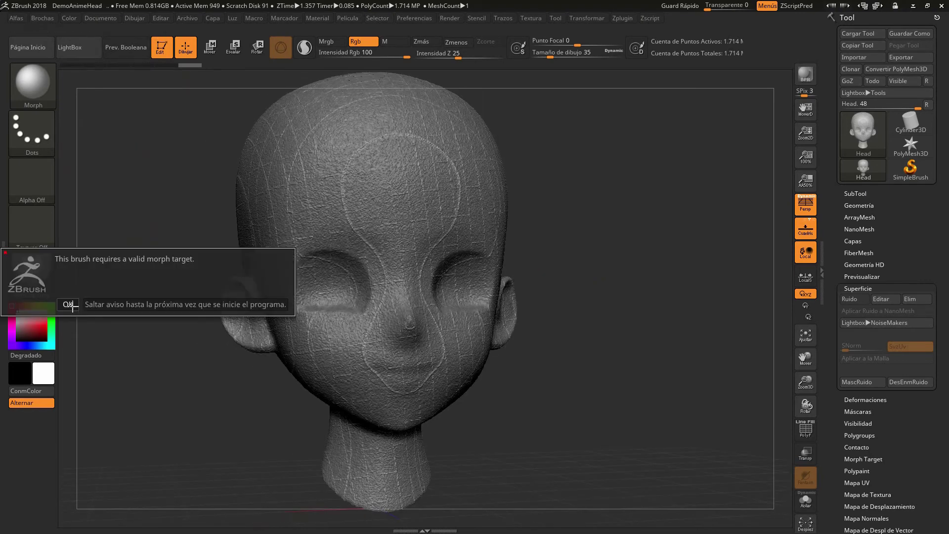
click(68, 304)
click(36, 328)
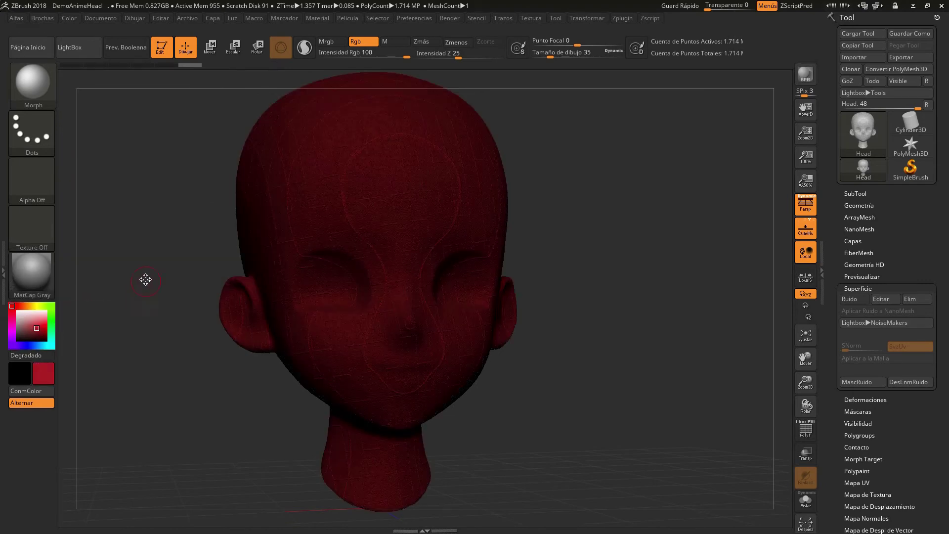
mouse_move(149, 176)
mouse_down()
mouse_move(161, 184)
mouse_move(143, 192)
mouse_up()
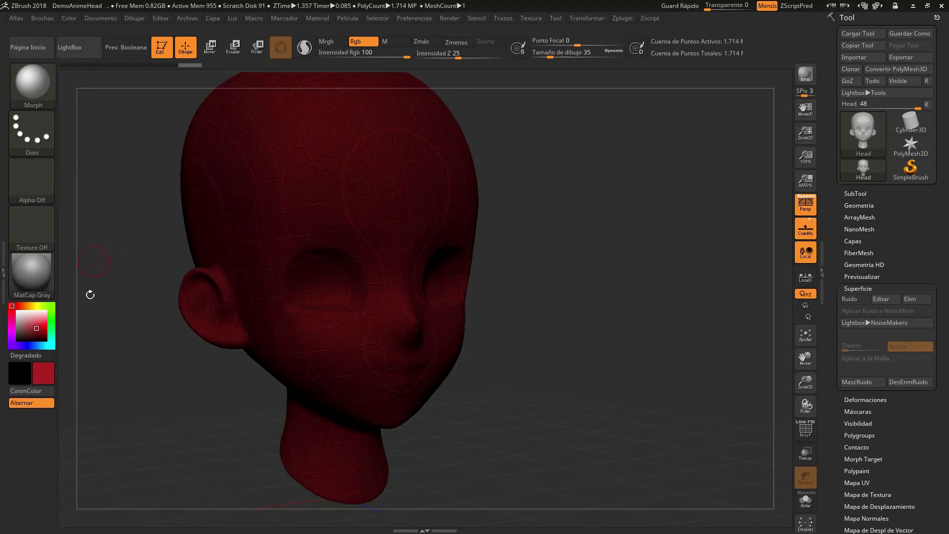
click(18, 315)
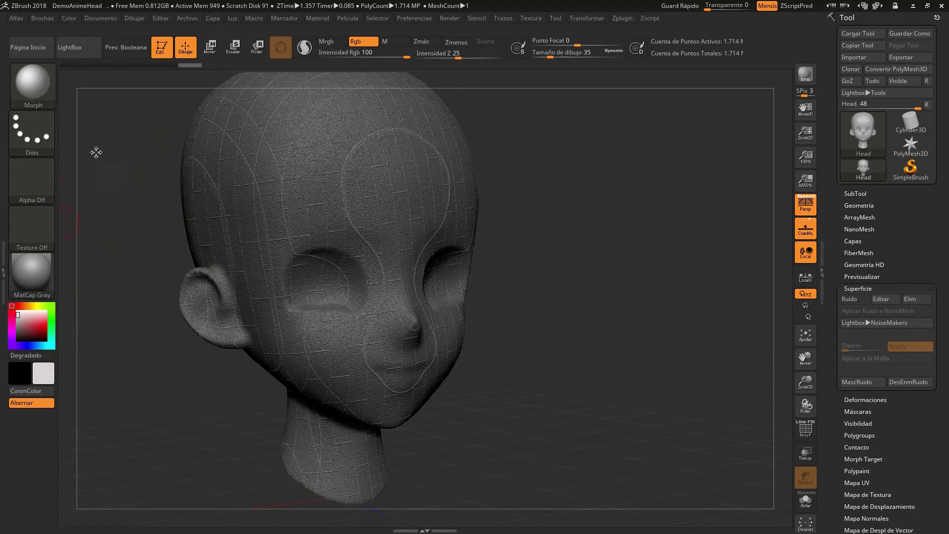
click(70, 18)
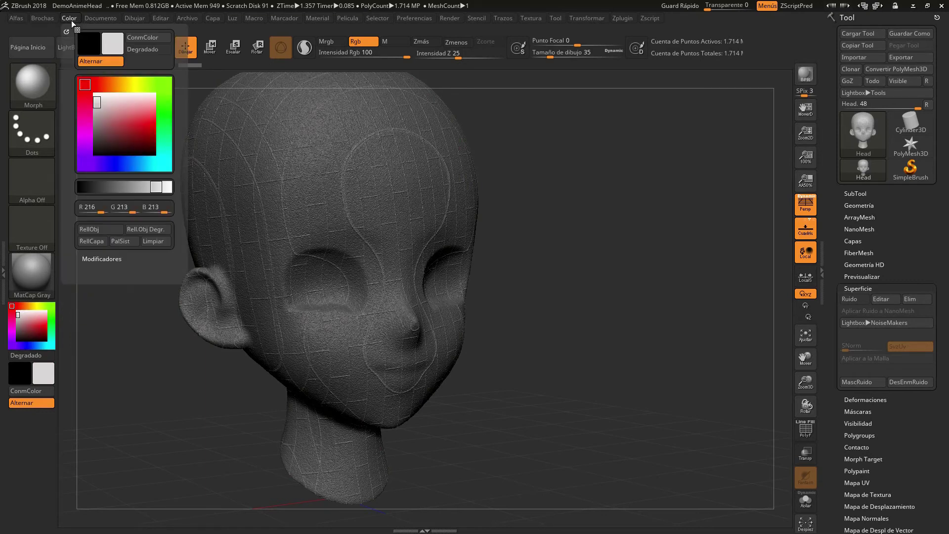
click(109, 231)
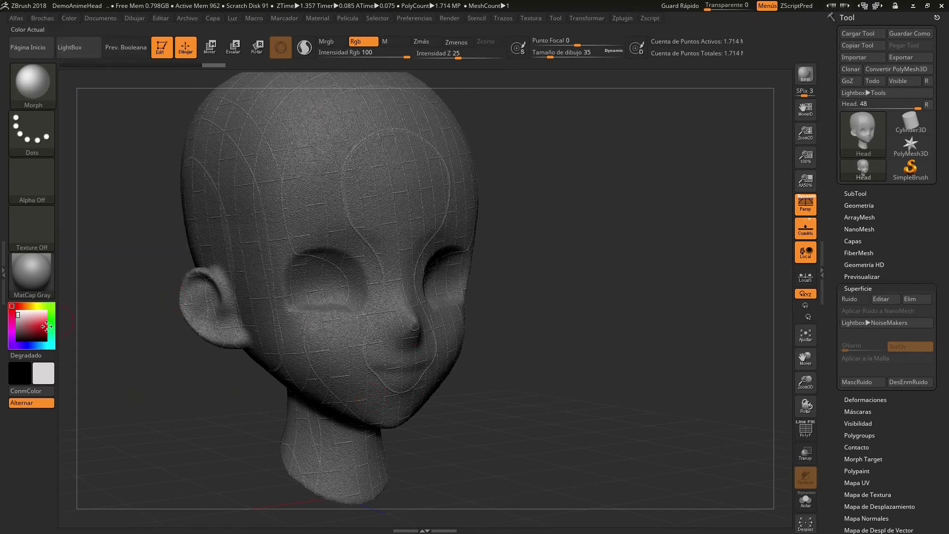
- Make red the current colour and test a stroke on the front-facing head
click(46, 326)
shift+drag(612, 303, 612, 304)
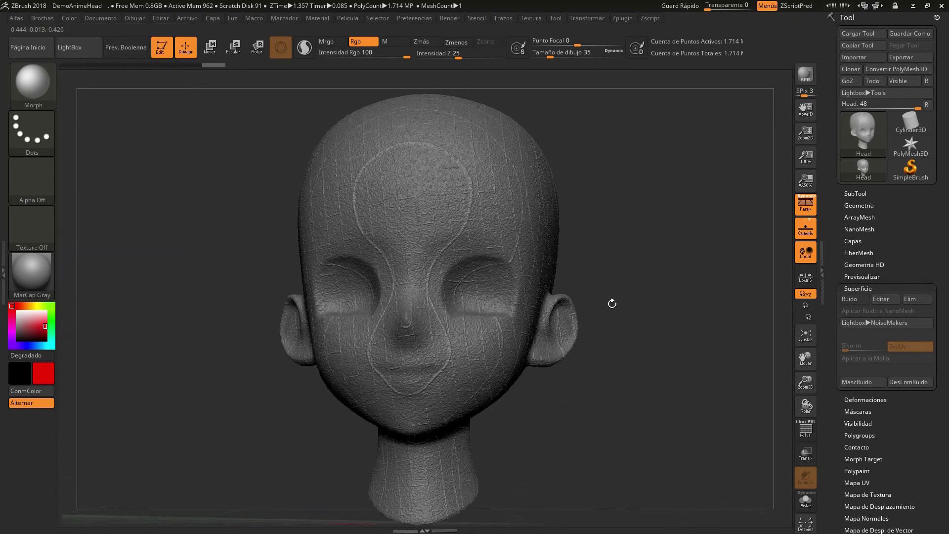
click(447, 261)
click(531, 326)
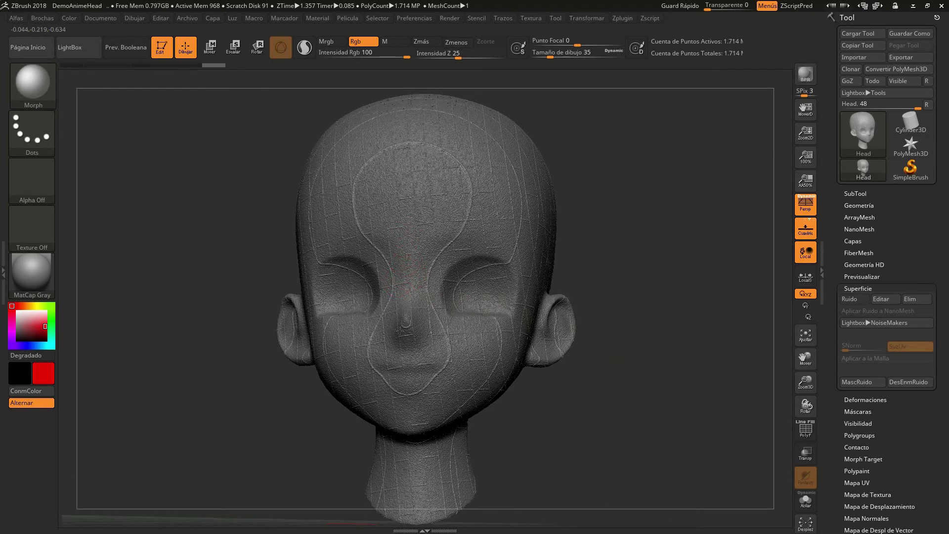
- Dismiss the morph target warnings and collapse the Tool > Surface subpalette
click(416, 233)
click(324, 374)
mouse_move(637, 369)
mouse_down()
mouse_move(641, 376)
mouse_move(693, 358)
mouse_up()
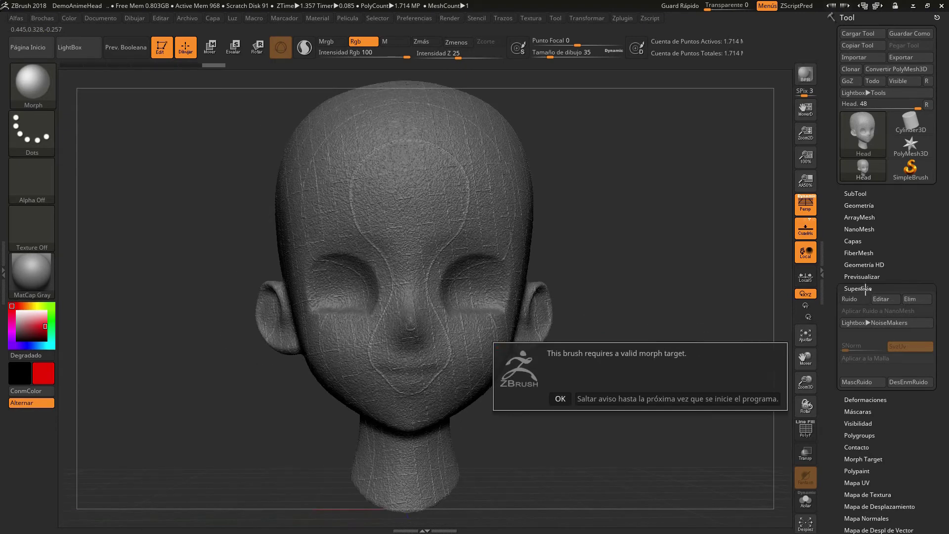
click(559, 398)
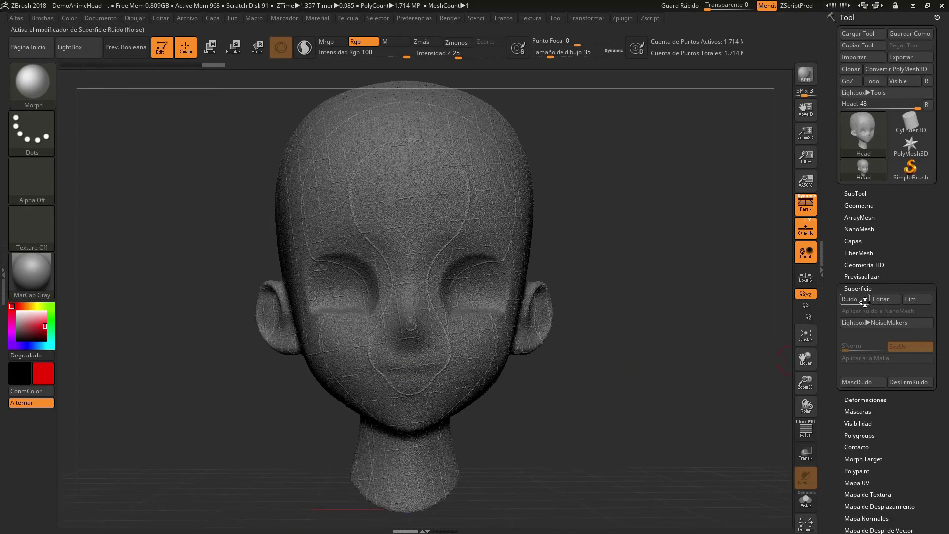
click(857, 288)
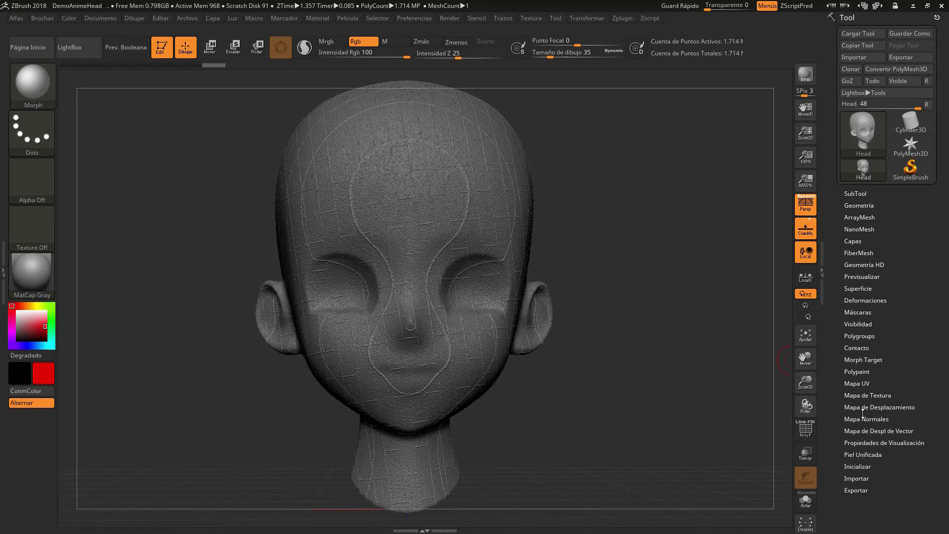
- Inspect the Morph Target subpalette's StoreMT and DelMT options, then close it
click(863, 358)
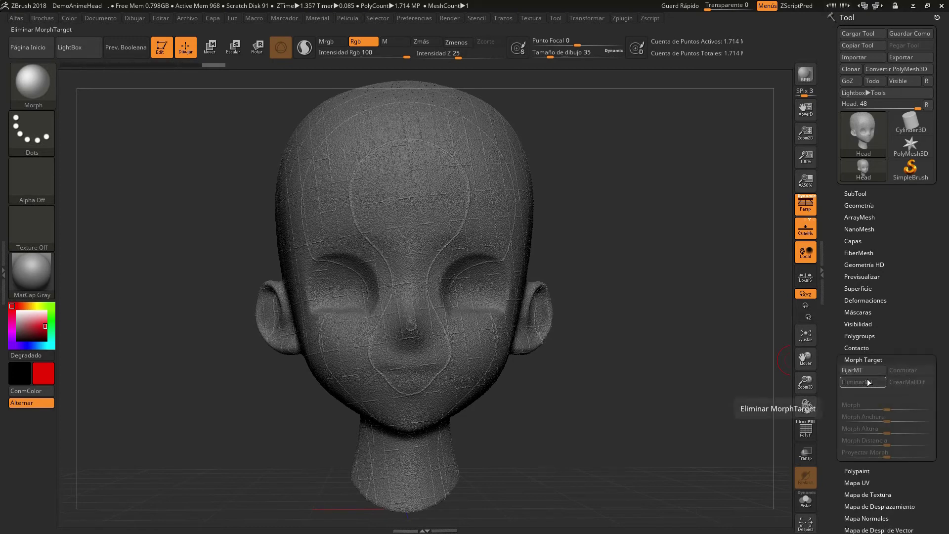
click(863, 359)
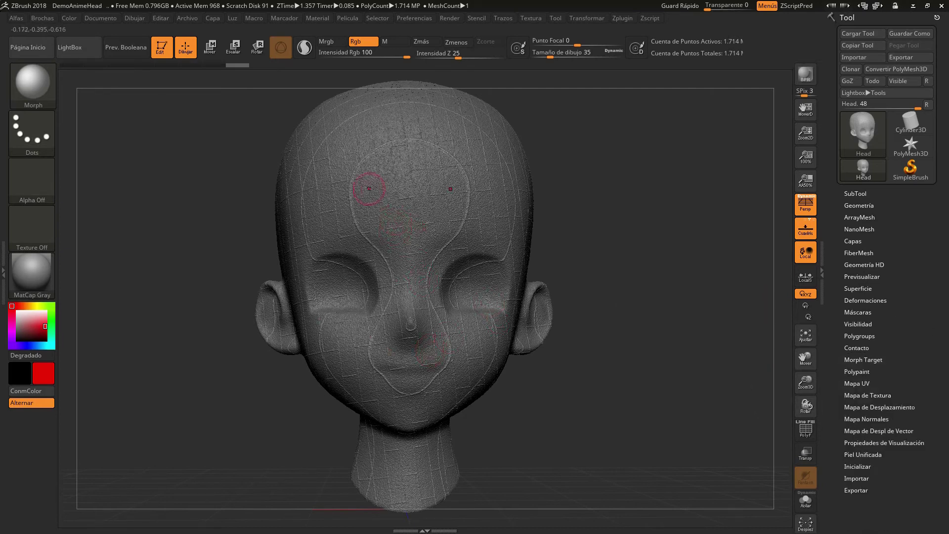
click(424, 235)
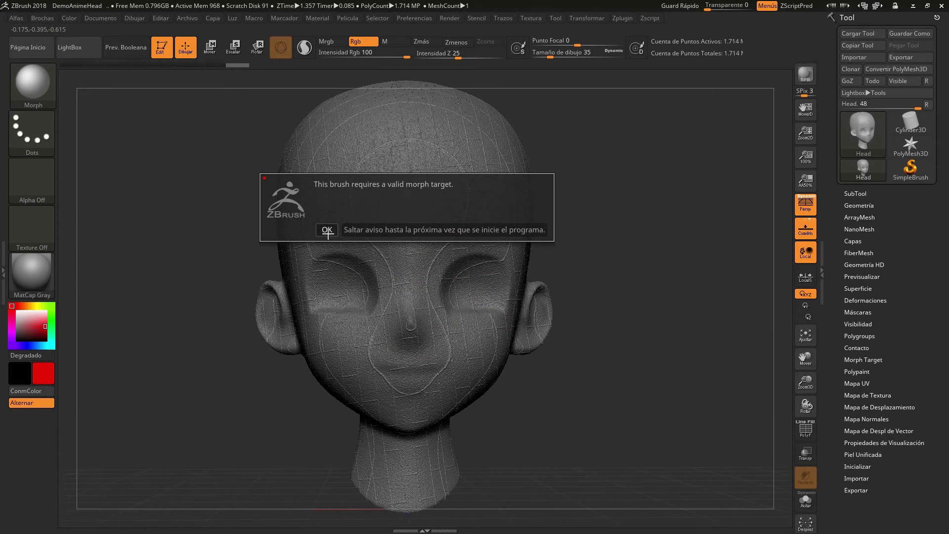
click(326, 230)
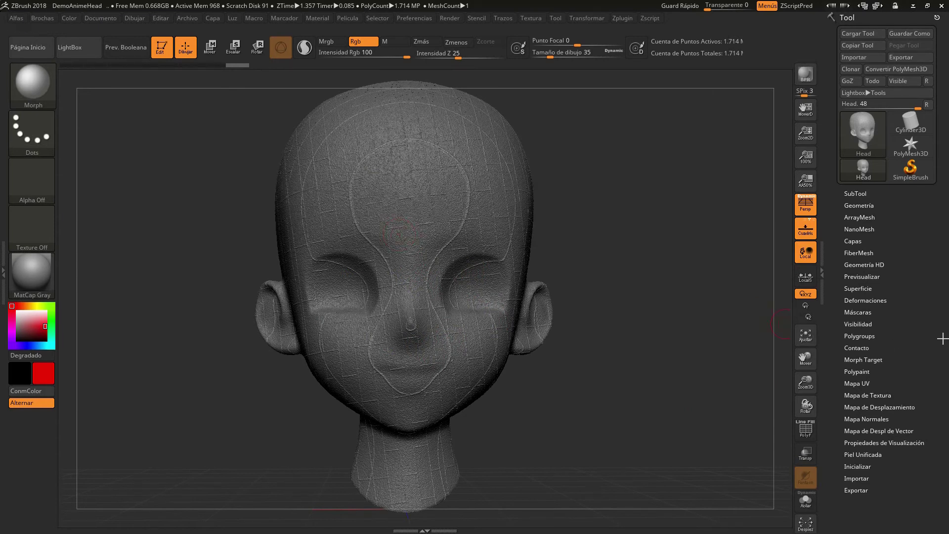
click(865, 359)
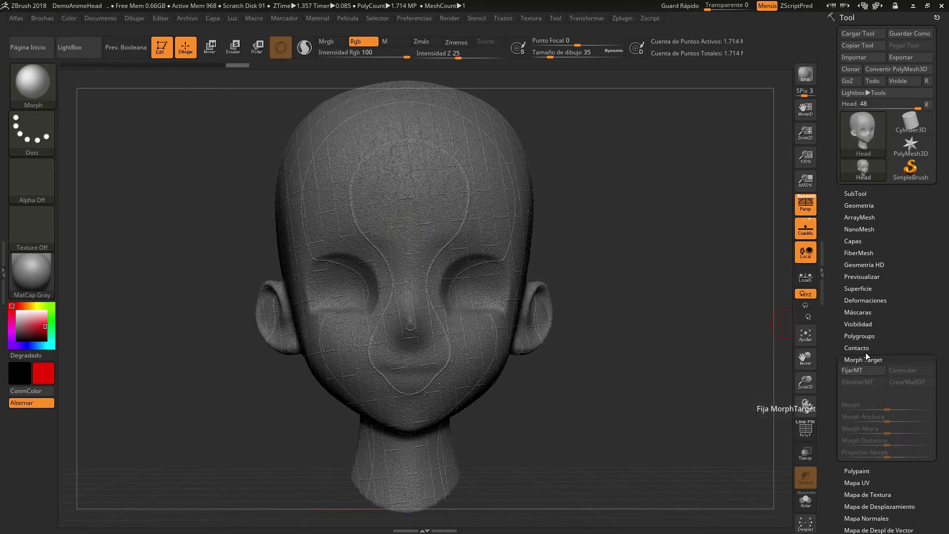
click(865, 359)
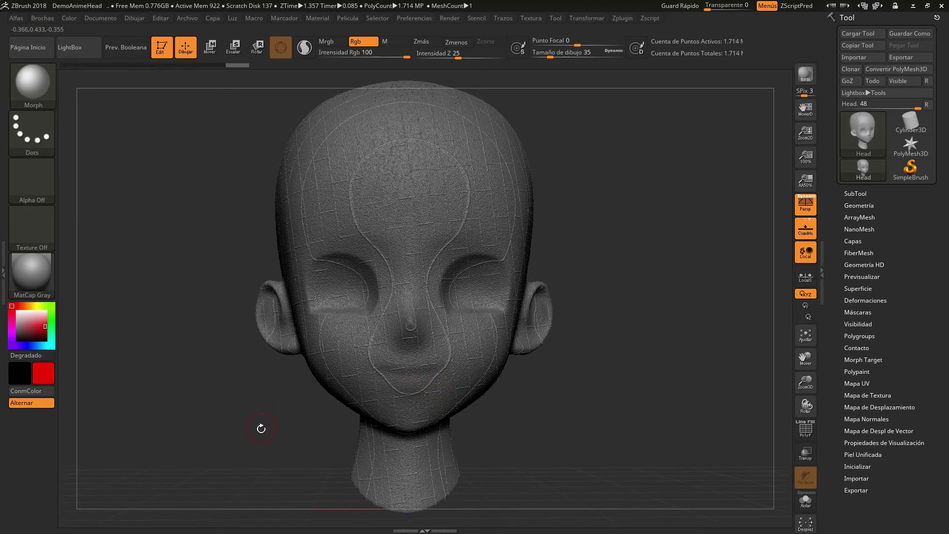
- Rotate the head to a right-side profile and dismiss the morph target warning
mouse_move(499, 430)
mouse_down()
mouse_move(553, 431)
mouse_move(519, 432)
mouse_up()
click(242, 286)
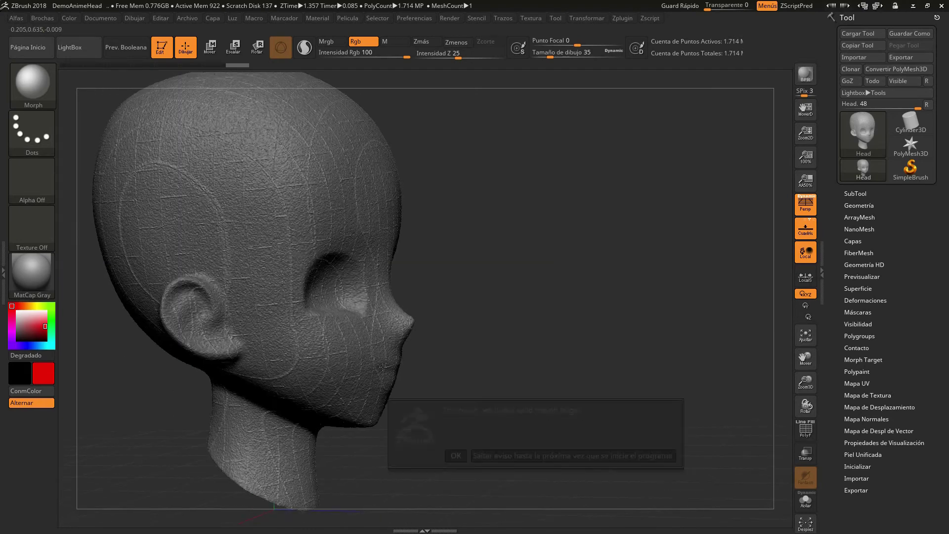
click(452, 457)
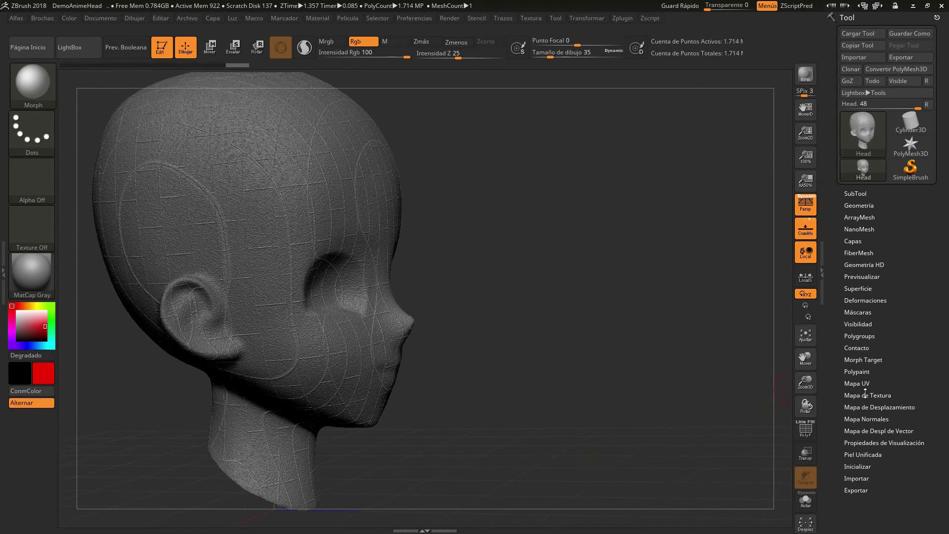
- Browse the Unified Skin, Display Properties, Vector Displacement, Contact and Polygroup subpalettes
click(866, 454)
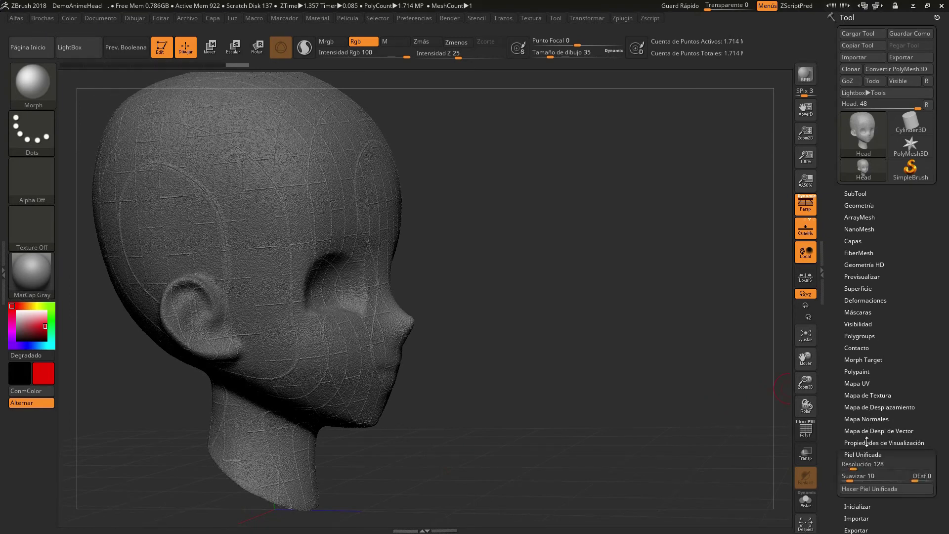
click(866, 442)
click(863, 430)
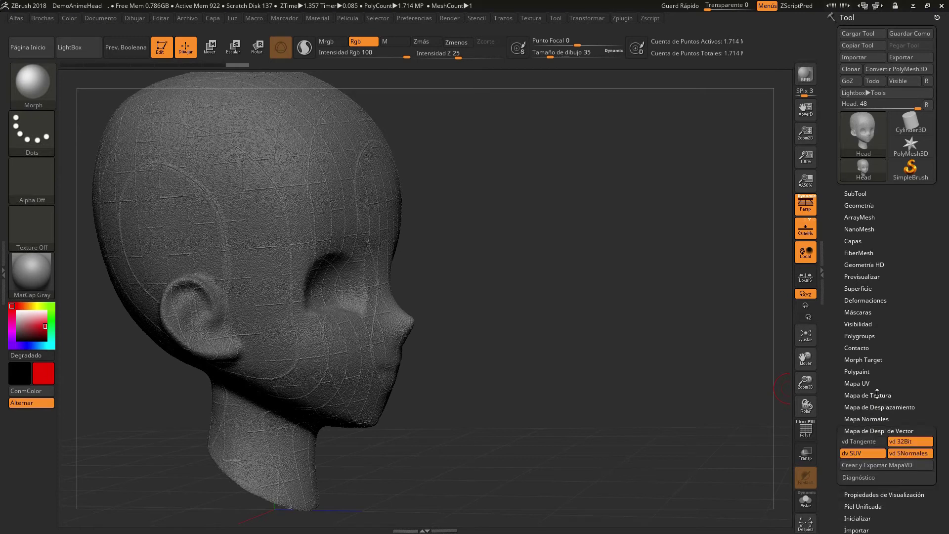
click(862, 348)
click(867, 336)
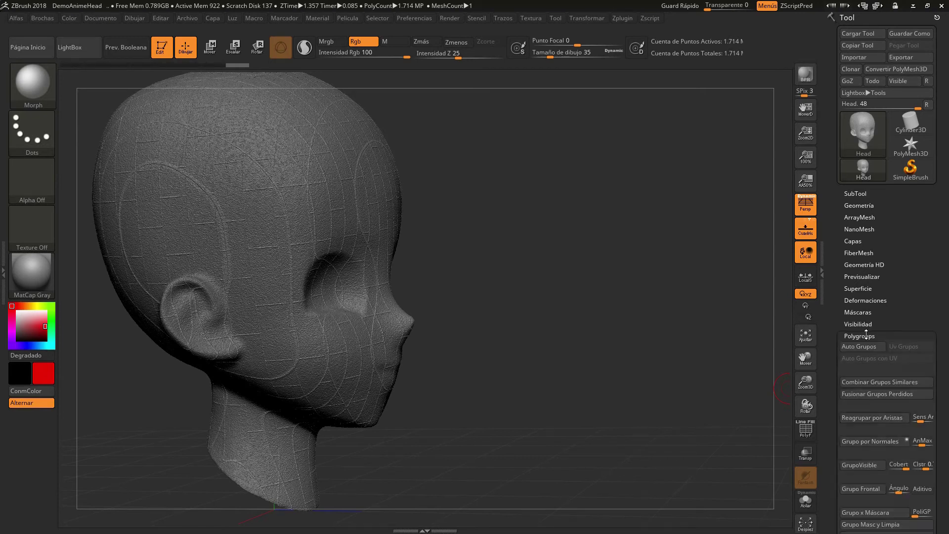
click(867, 336)
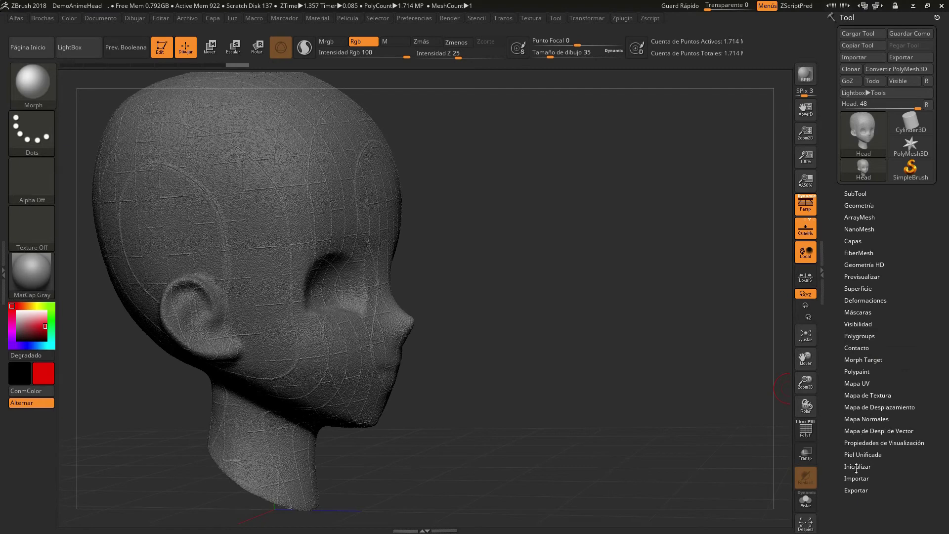
- Drop the head to subdivision level 1 and clear its mask
click(854, 208)
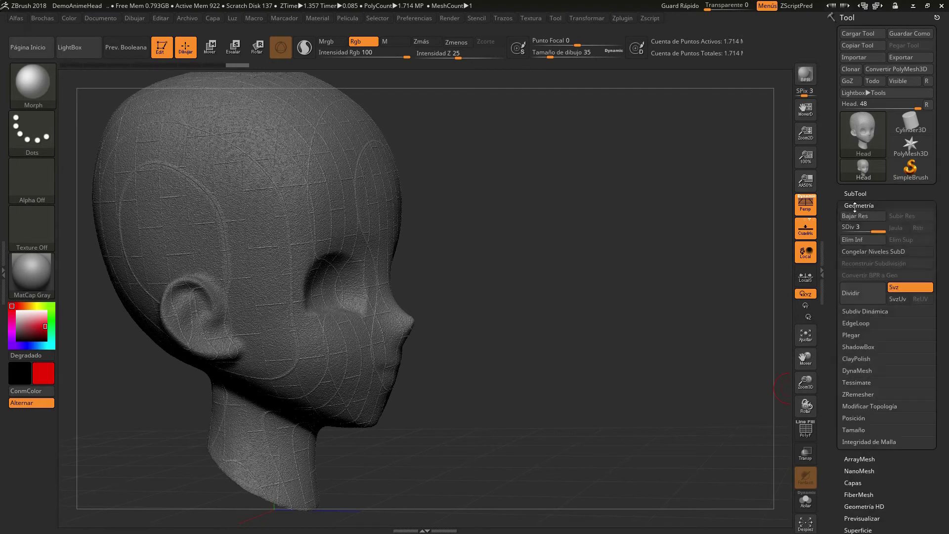
drag(873, 230, 846, 231)
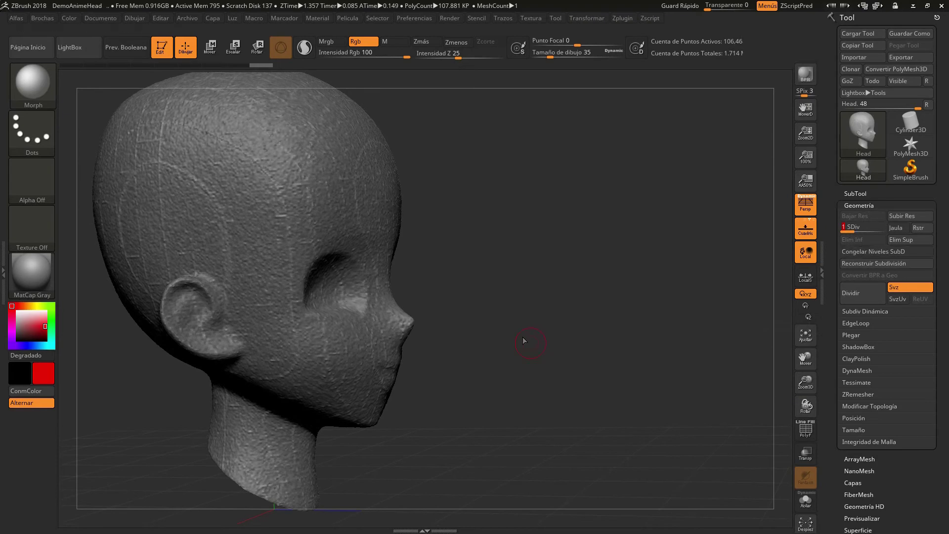
ctrl+drag(508, 322, 546, 349)
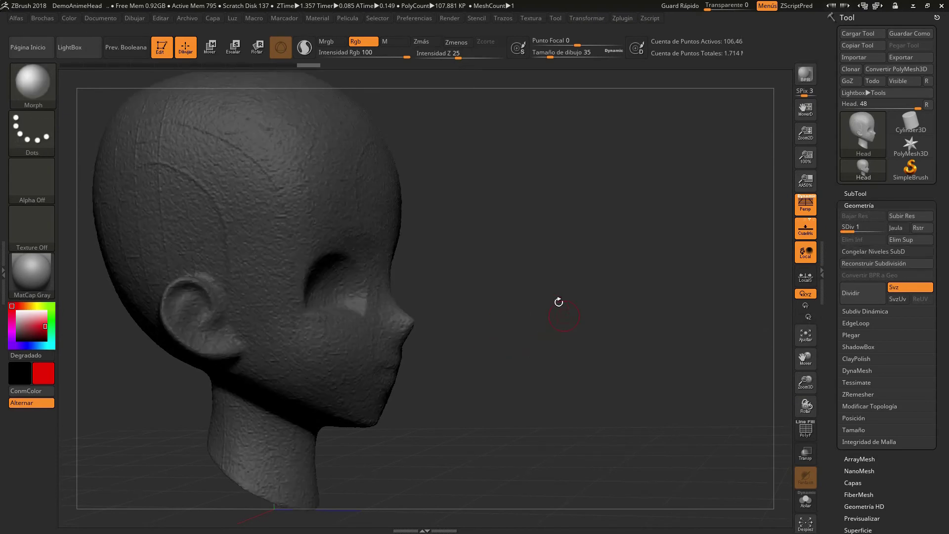
ctrl+drag(556, 297, 564, 305)
drag(613, 350, 582, 345)
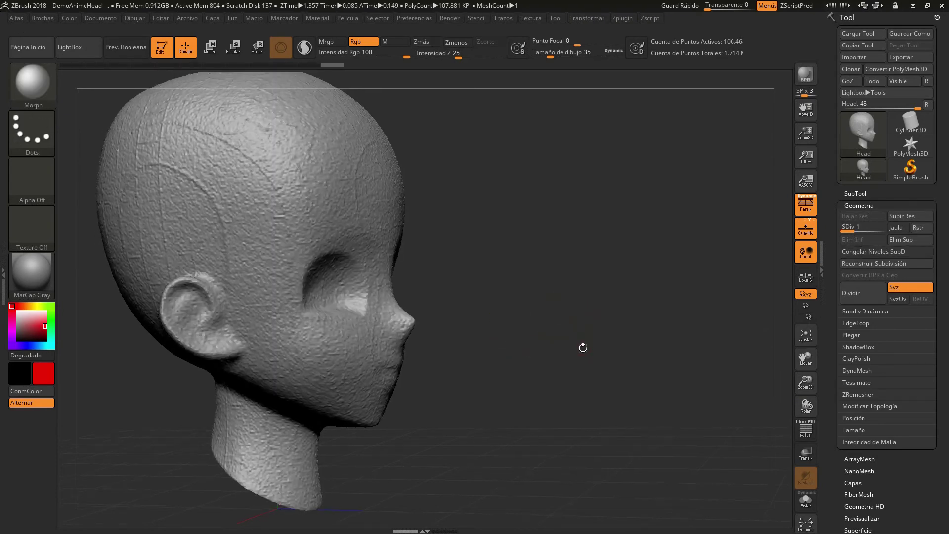
click(504, 368)
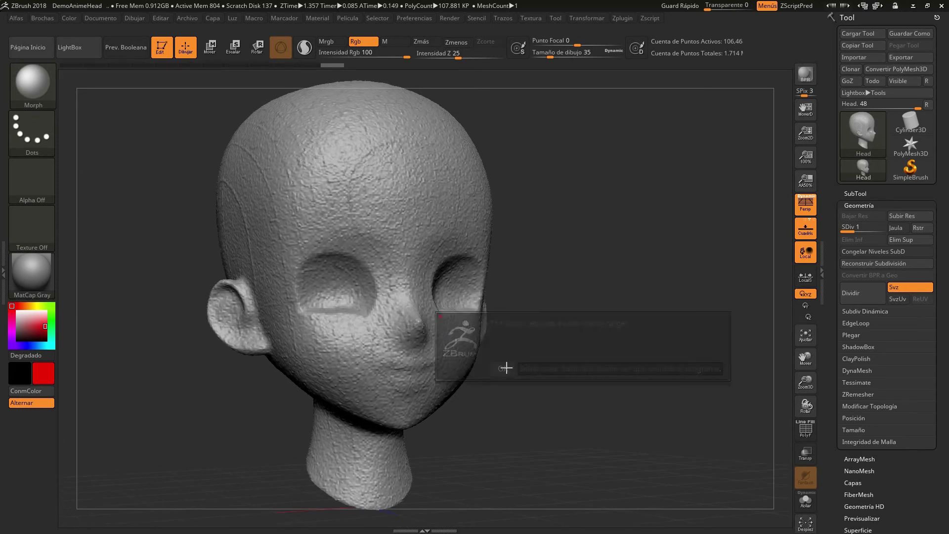
- Orbit the head back to a near-front view and collapse Morph Target
drag(661, 346, 603, 354)
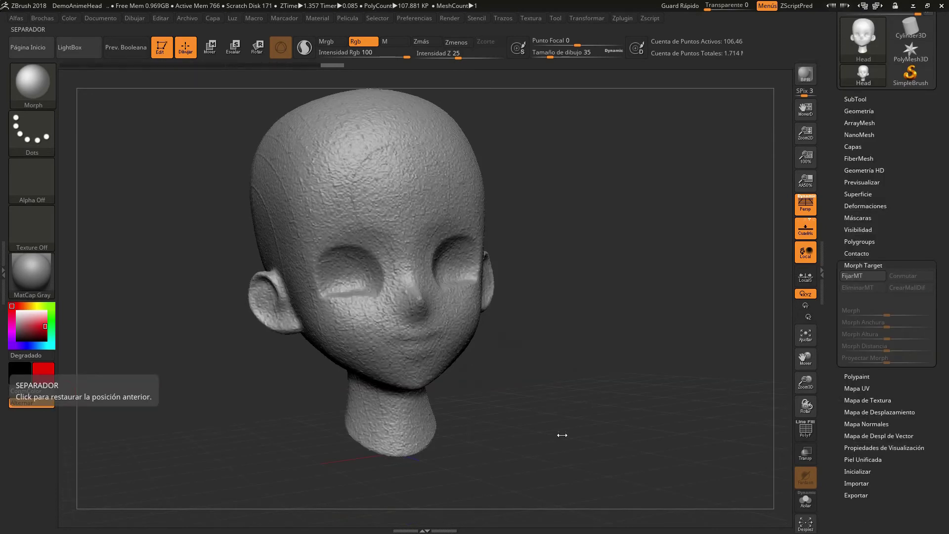
mouse_move(581, 413)
mouse_down()
mouse_move(573, 387)
mouse_move(549, 404)
mouse_move(549, 420)
mouse_up()
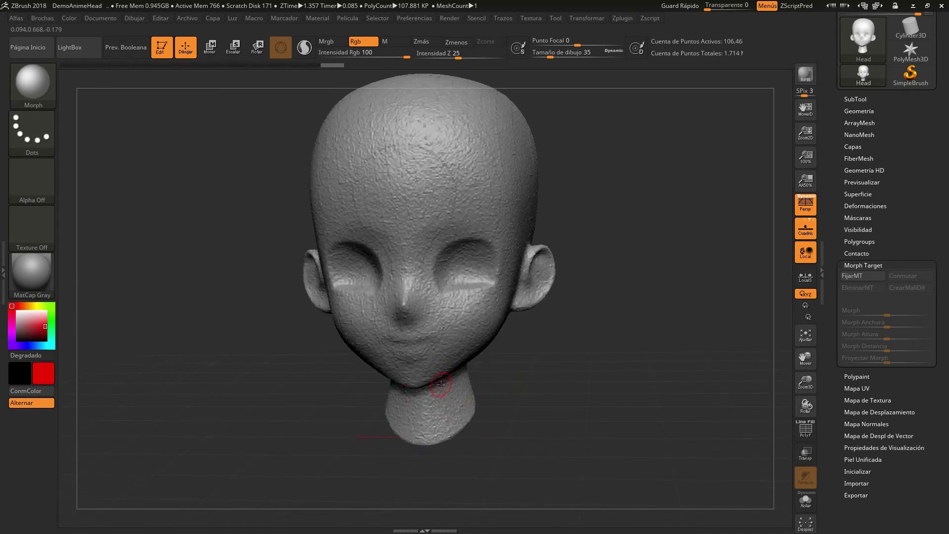
mouse_move(532, 354)
mouse_down()
mouse_move(546, 349)
mouse_move(515, 368)
mouse_move(493, 337)
mouse_up()
shift+drag(524, 371, 512, 370)
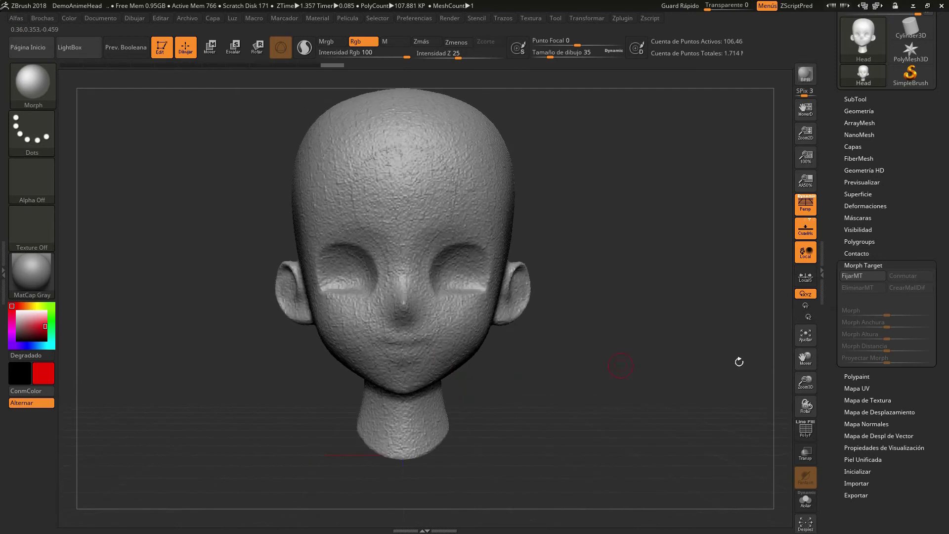
click(860, 263)
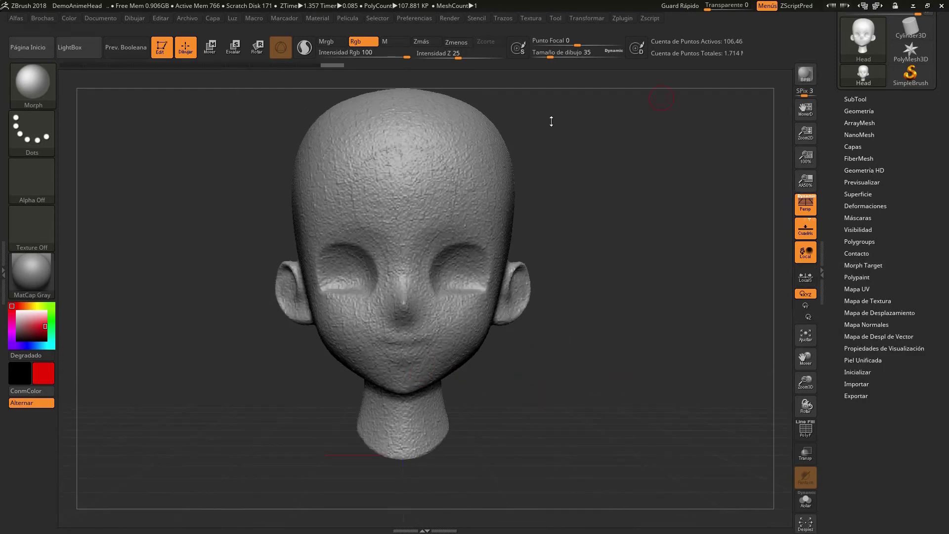
drag(515, 405, 522, 406)
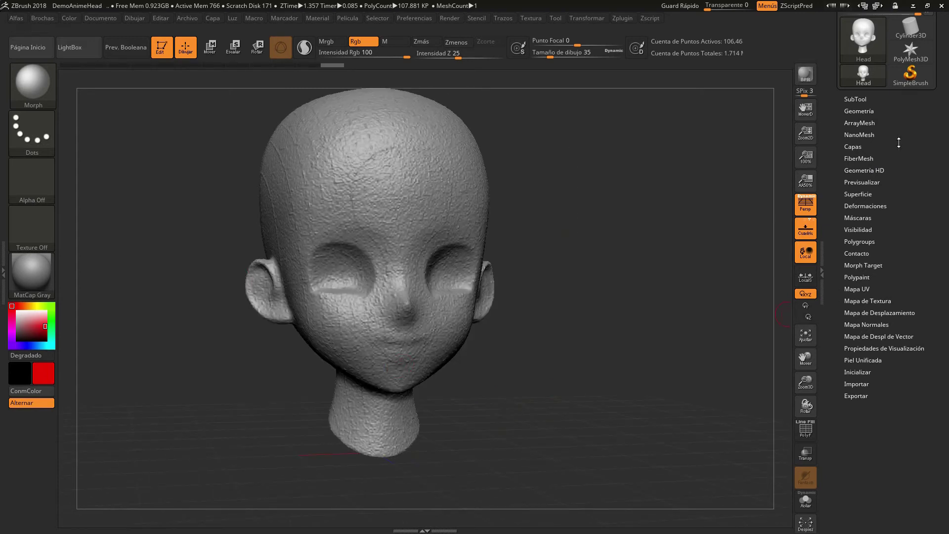
- Apply MascRuido and set the Standard brush to Rgb on, Zadd off
click(862, 194)
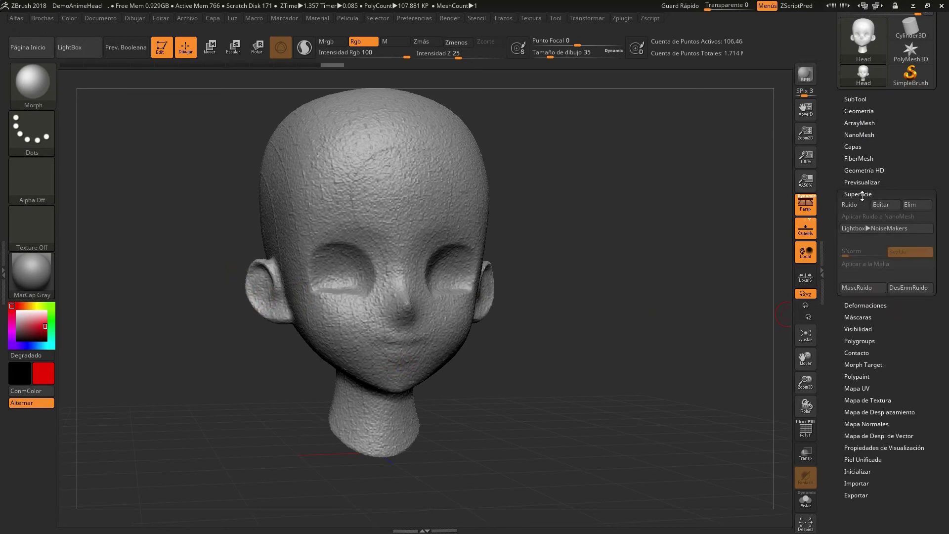
click(868, 286)
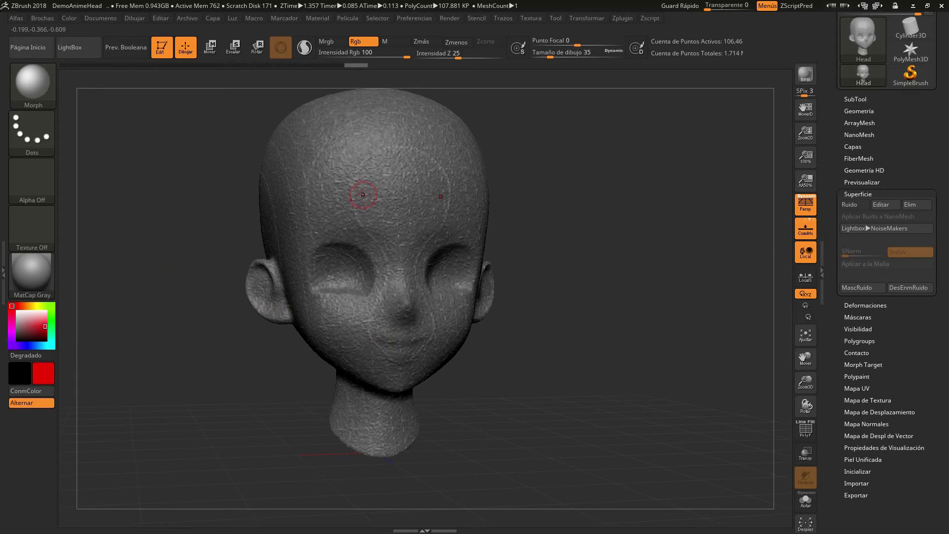
click(28, 105)
click(222, 304)
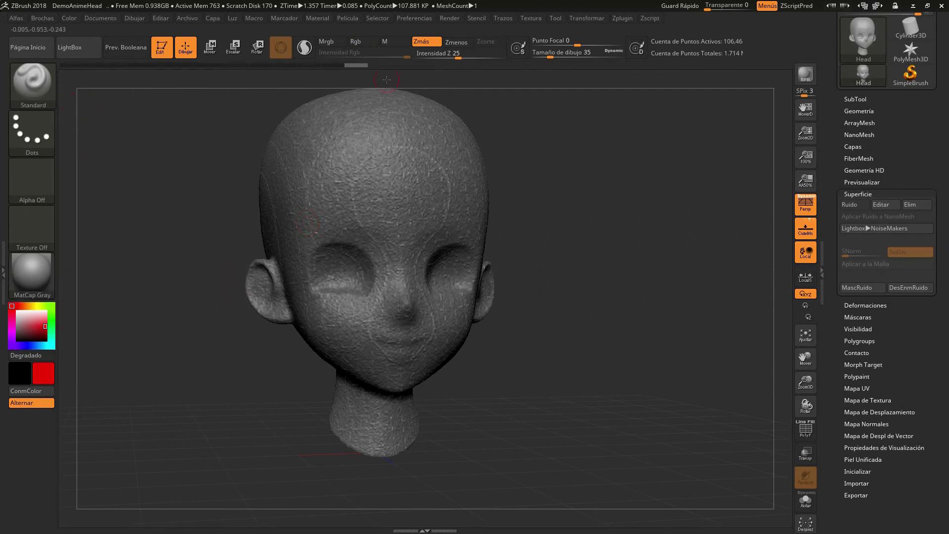
click(356, 41)
click(419, 42)
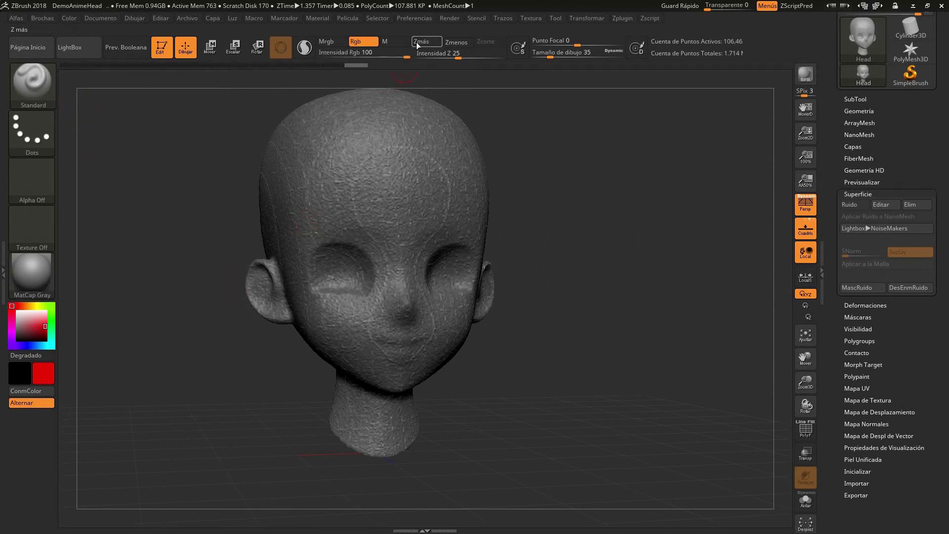
- Try another brush from the library, then go back to the Standard brush
click(33, 81)
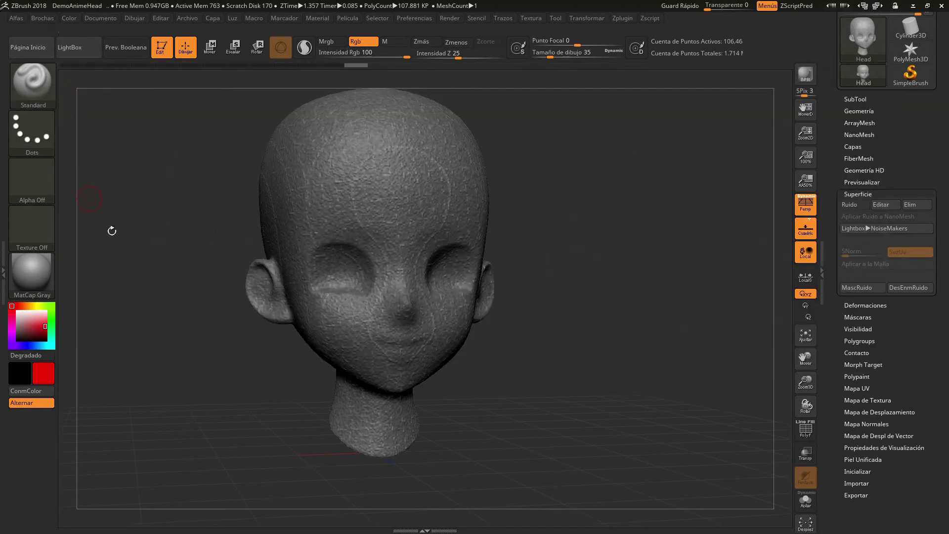
click(31, 94)
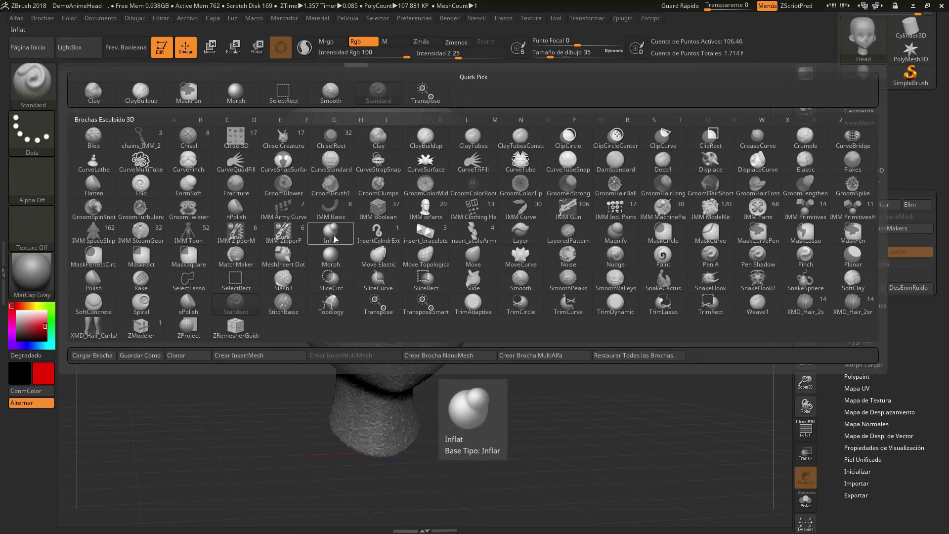
click(329, 257)
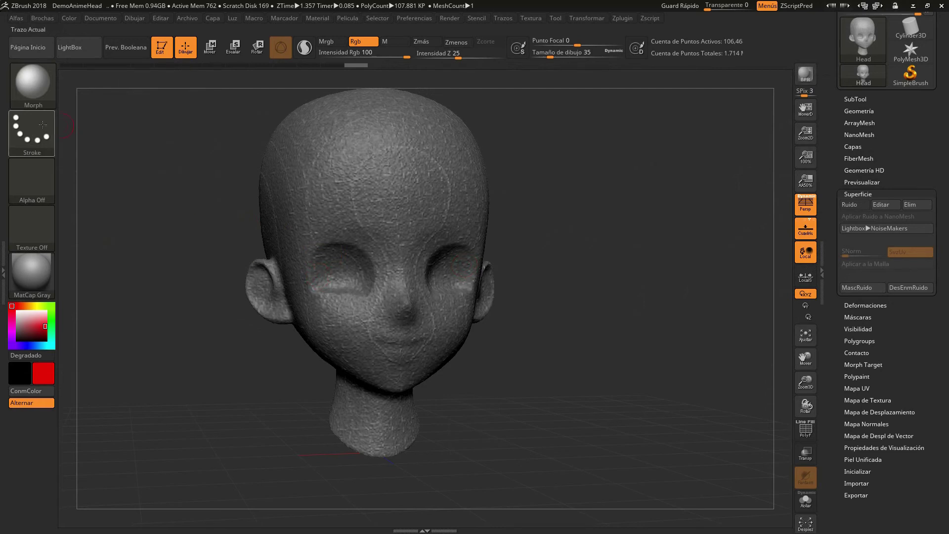
click(431, 43)
click(42, 98)
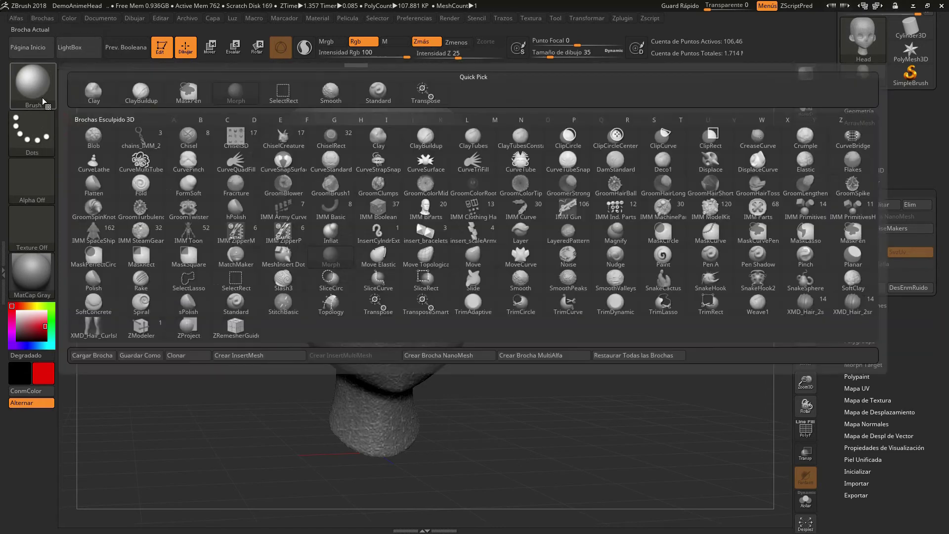
click(249, 308)
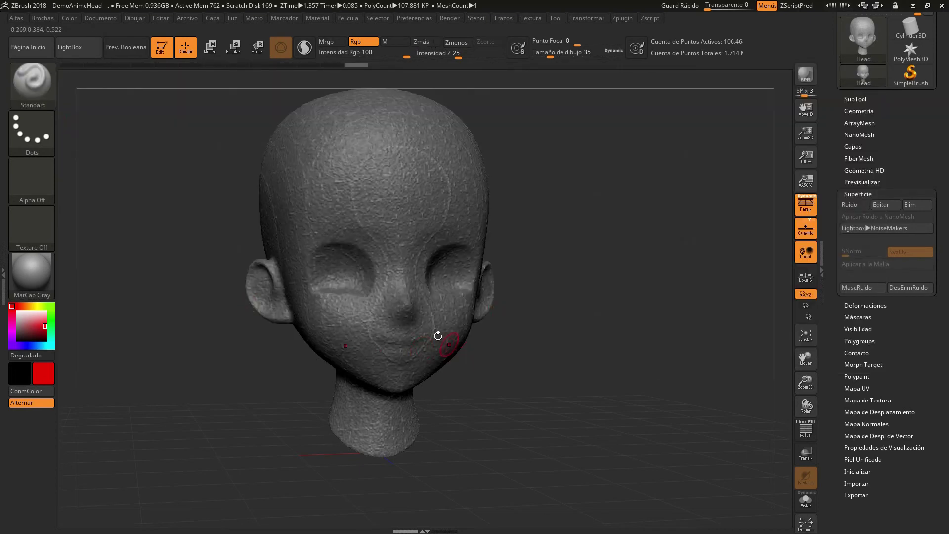
click(23, 93)
- From a front view, paint a symmetric red pattern over the forehead, nose and cheeks
mouse_move(528, 317)
mouse_down()
mouse_move(515, 321)
mouse_move(509, 307)
mouse_up()
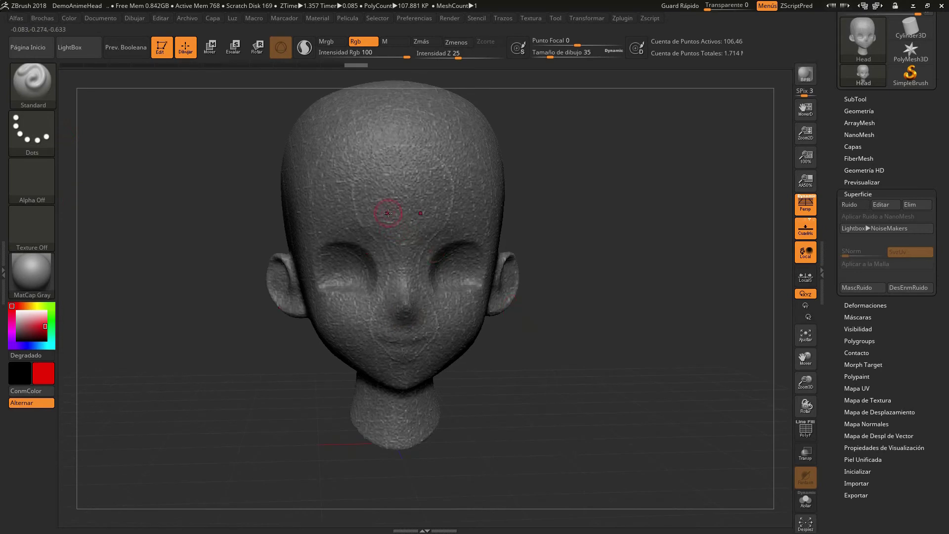
mouse_move(361, 172)
mouse_down()
mouse_move(395, 227)
mouse_move(360, 197)
mouse_move(366, 262)
mouse_move(373, 242)
mouse_move(390, 321)
mouse_move(375, 346)
mouse_move(341, 336)
mouse_move(326, 312)
mouse_move(378, 366)
mouse_move(358, 306)
mouse_move(326, 291)
mouse_up()
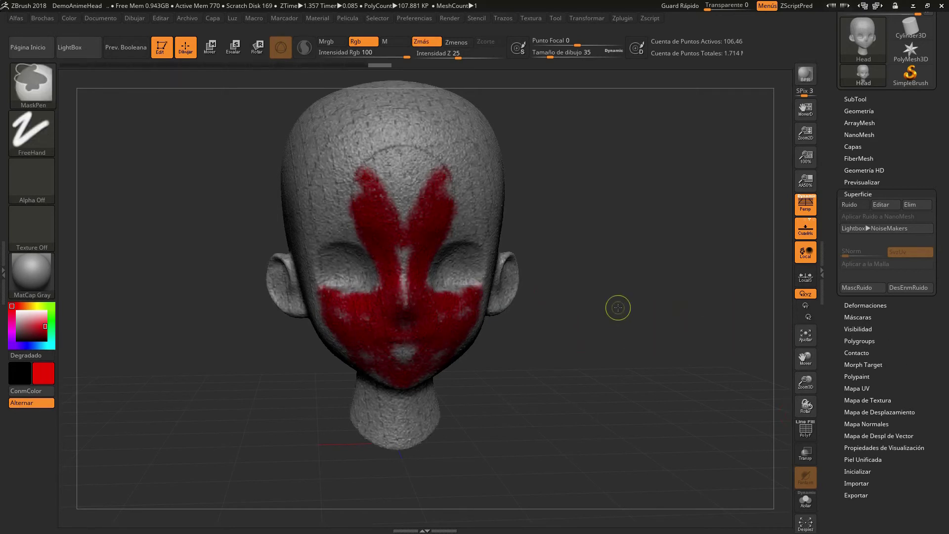
drag(603, 289, 604, 272)
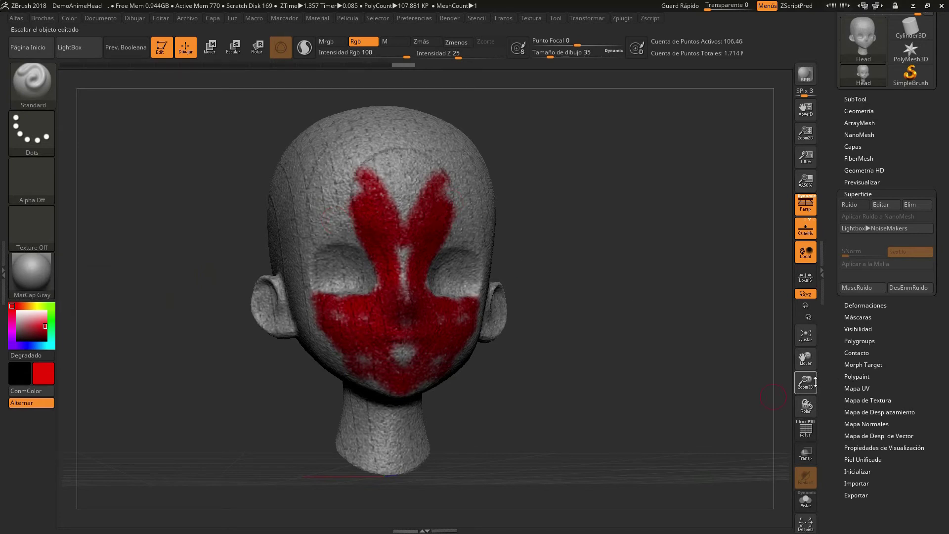
- Switch the paint colour to a brighter blue and paint blue stripes from forehead toward nose
drag(815, 380, 817, 390)
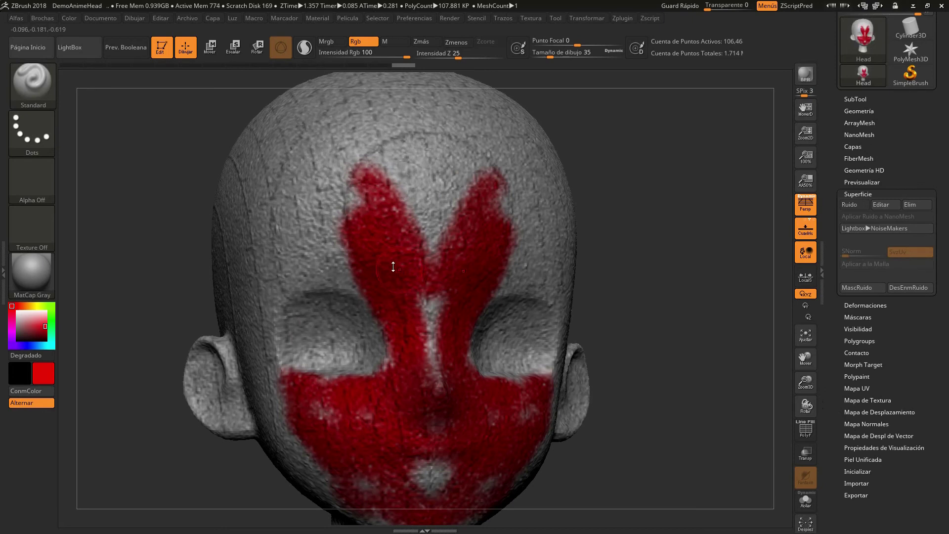
click(38, 344)
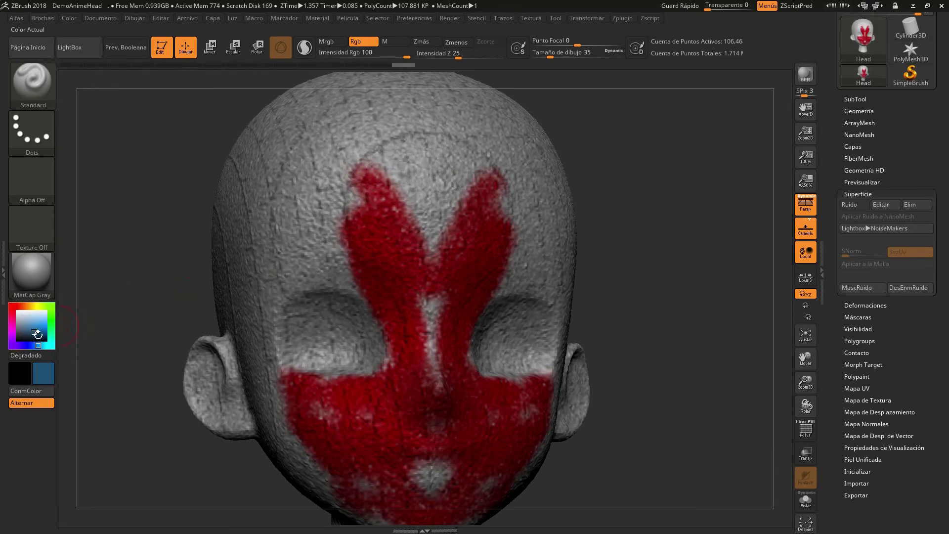
click(38, 330)
drag(385, 251, 394, 264)
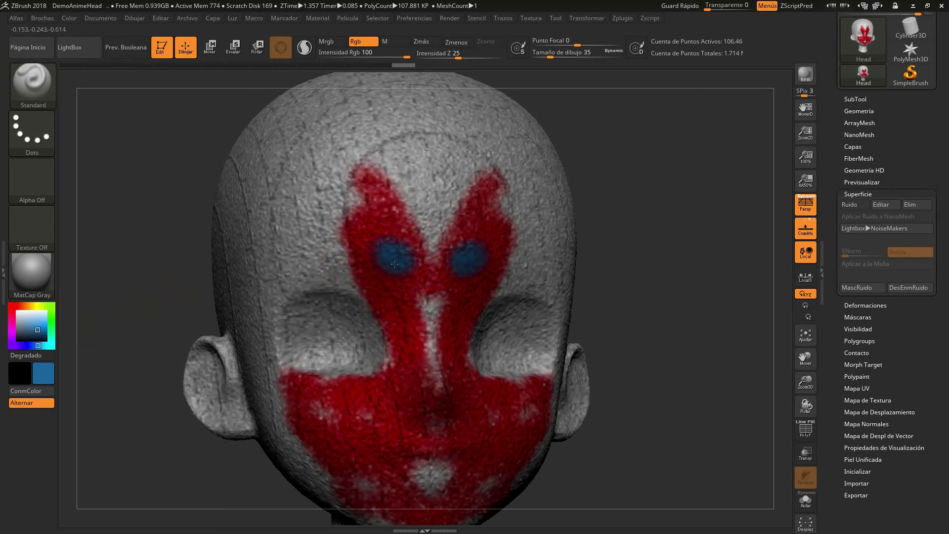
mouse_move(399, 298)
mouse_down()
mouse_move(414, 366)
mouse_move(366, 395)
mouse_up()
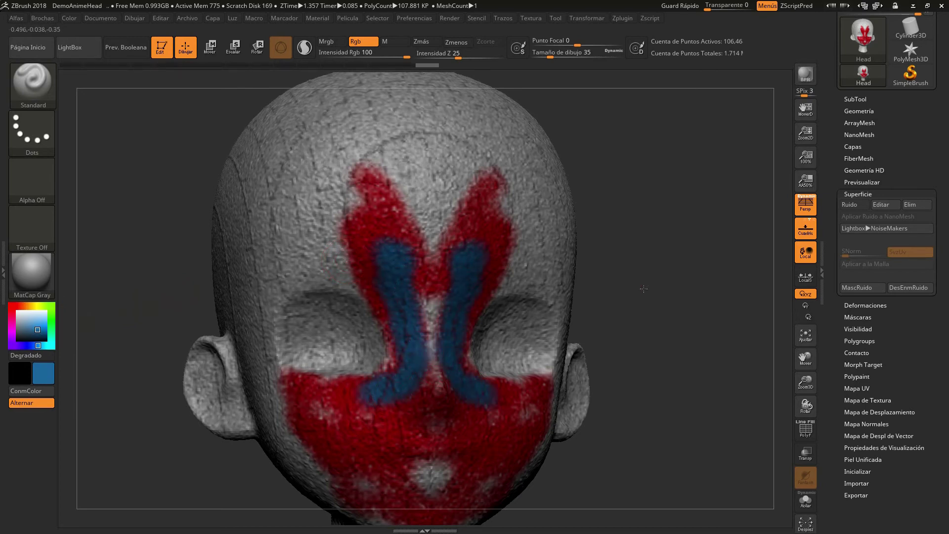
- Join the two blue stripes with an arc across the forehead and zoom in on it
mouse_move(643, 288)
mouse_down()
mouse_move(655, 292)
mouse_move(638, 291)
mouse_up()
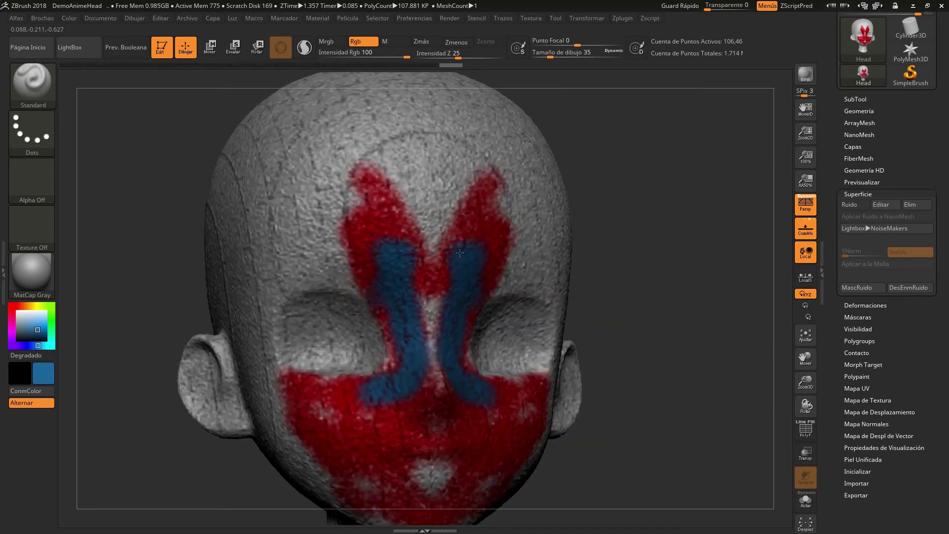
drag(453, 243, 413, 237)
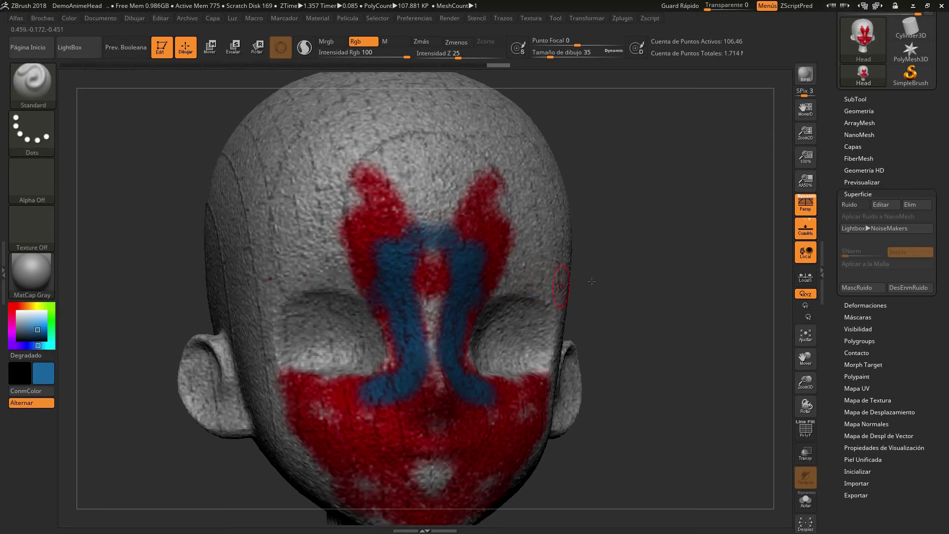
drag(638, 252, 639, 257)
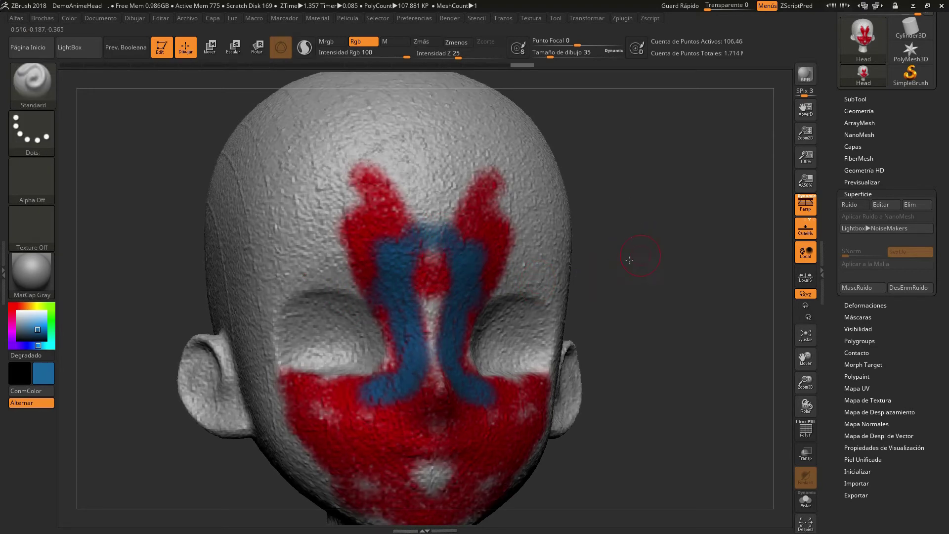
mouse_move(805, 382)
mouse_down()
mouse_move(811, 390)
mouse_move(407, 253)
mouse_up()
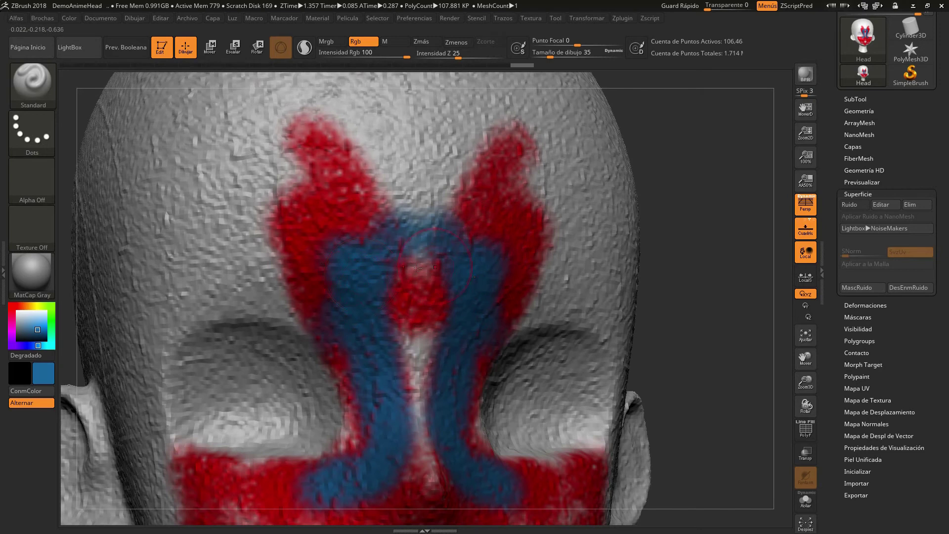
key(shift)
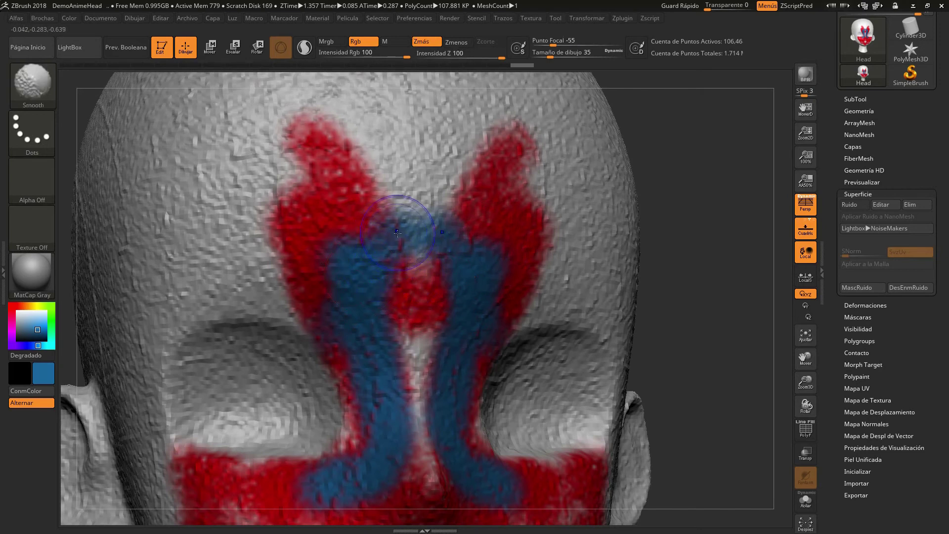
- Smooth the red and blue paint edges across the forehead and its upper lobes
shift+drag(397, 232, 358, 288)
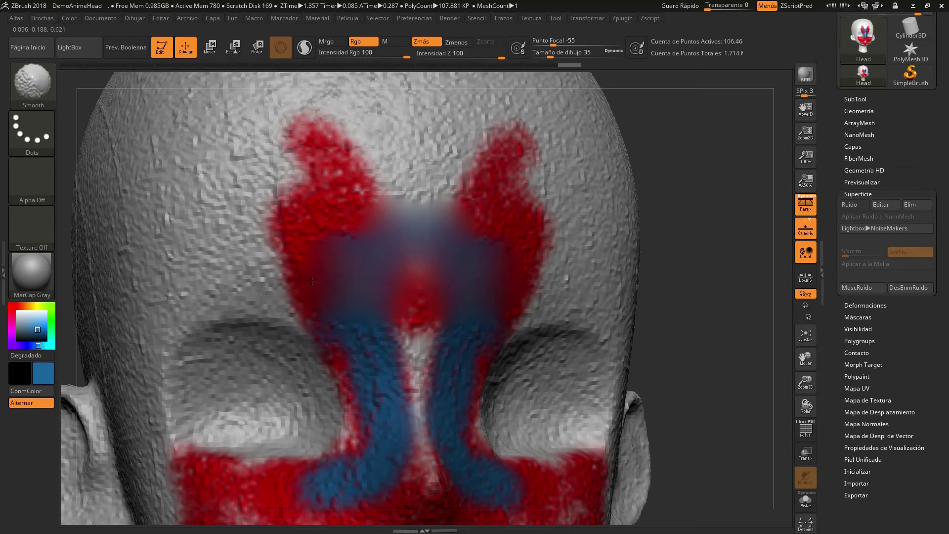
mouse_move(311, 281)
shift+mouse_down()
mouse_move(369, 309)
mouse_move(427, 293)
shift+mouse_up()
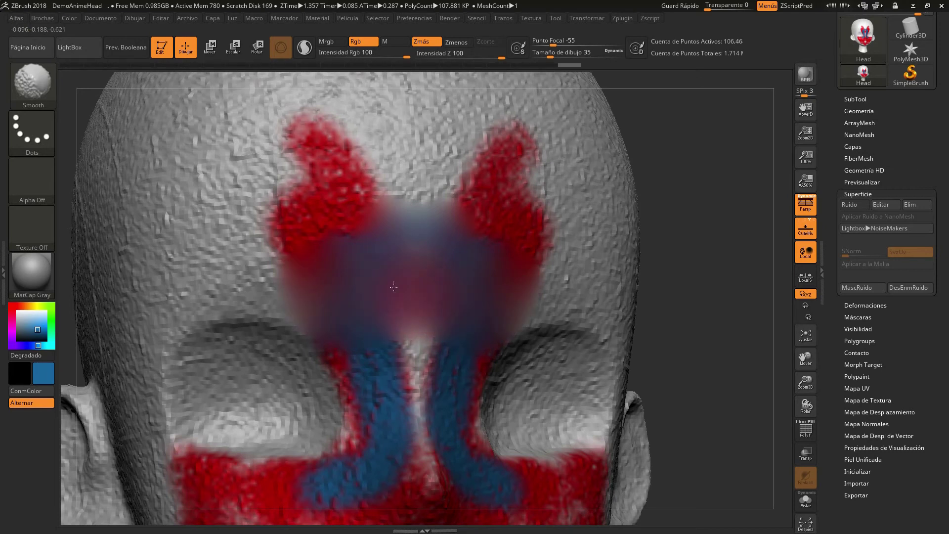
mouse_move(533, 247)
shift+mouse_down()
mouse_move(488, 225)
mouse_move(514, 140)
shift+mouse_up()
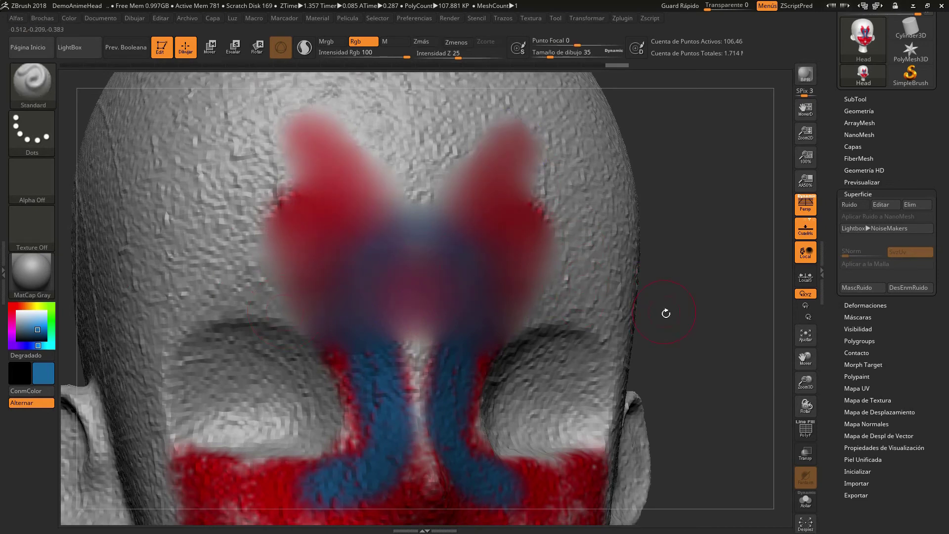
drag(665, 313, 635, 308)
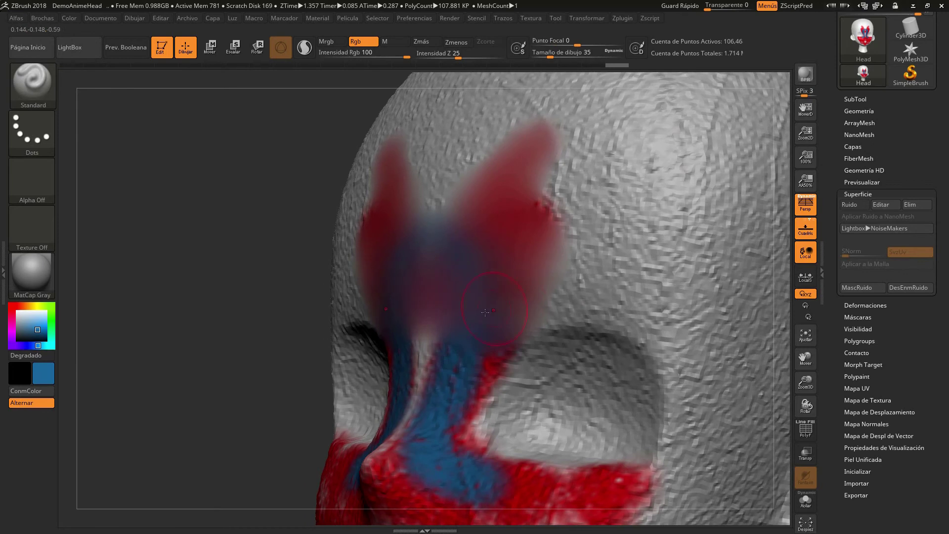
- Blend the lower red and blue paint together, then recentre the head in front view
key(shift)
shift+drag(449, 428, 467, 362)
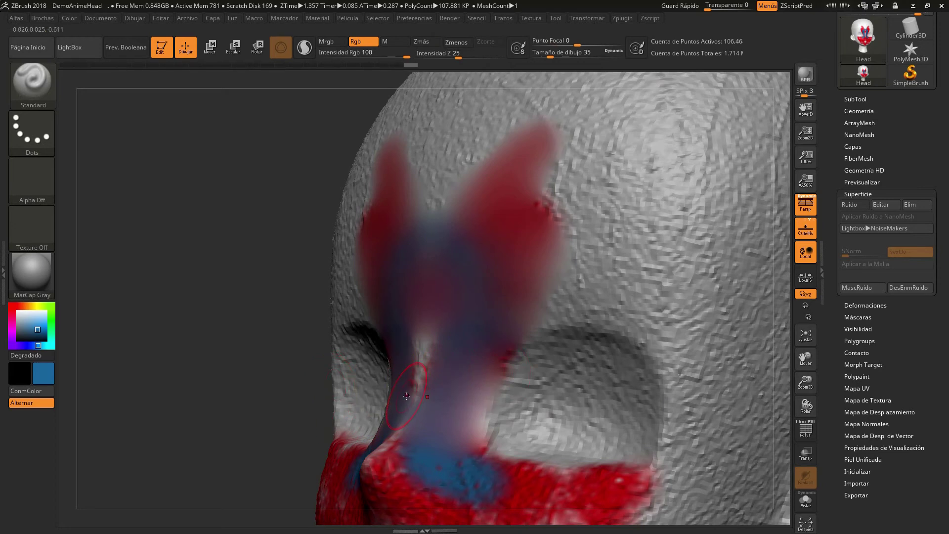
shift+drag(366, 405, 363, 440)
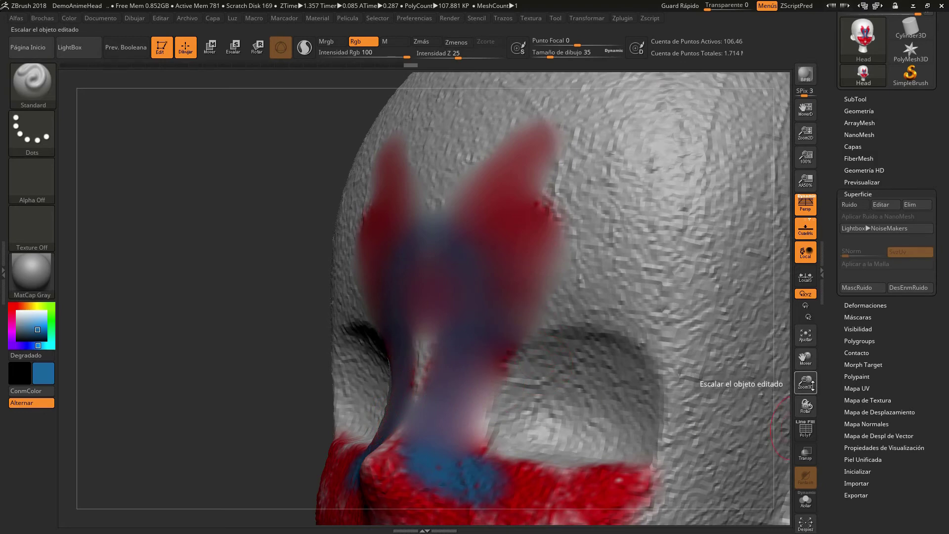
drag(805, 382, 832, 292)
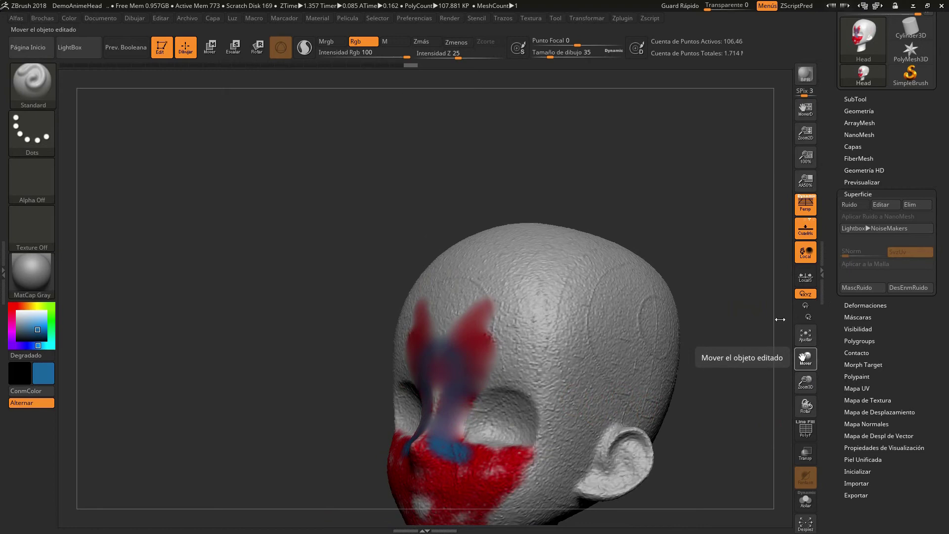
drag(805, 358, 482, 429)
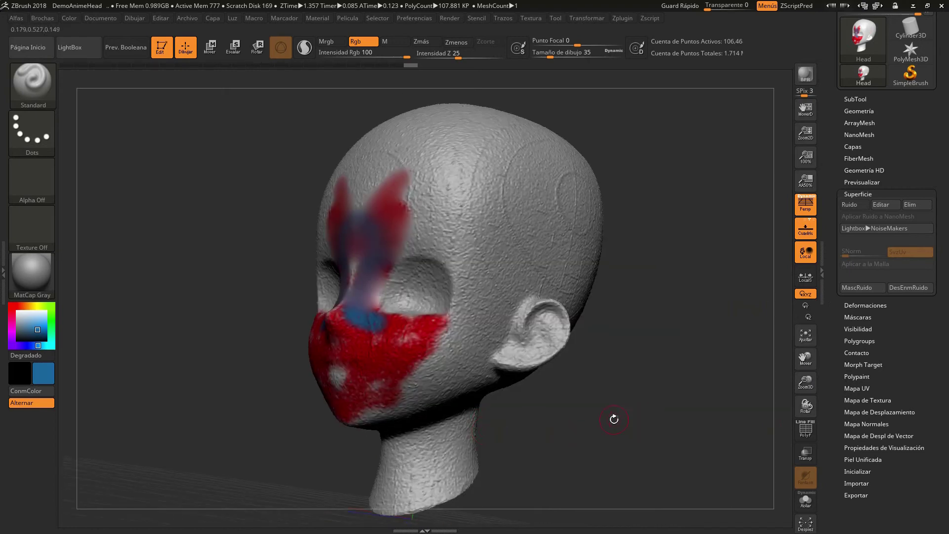
shift+drag(622, 407, 633, 418)
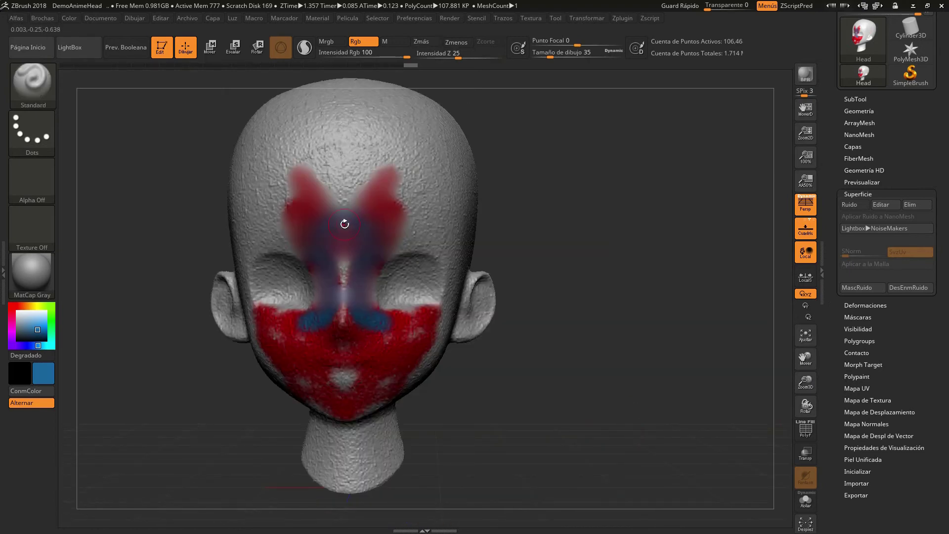
- Step the Undo History back to its very first, unpainted state
click(367, 64)
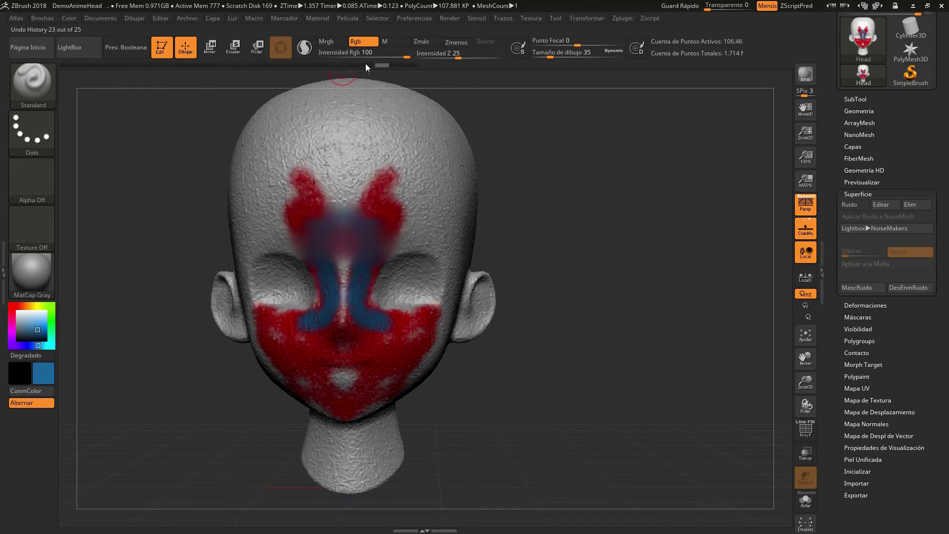
drag(344, 64, 310, 66)
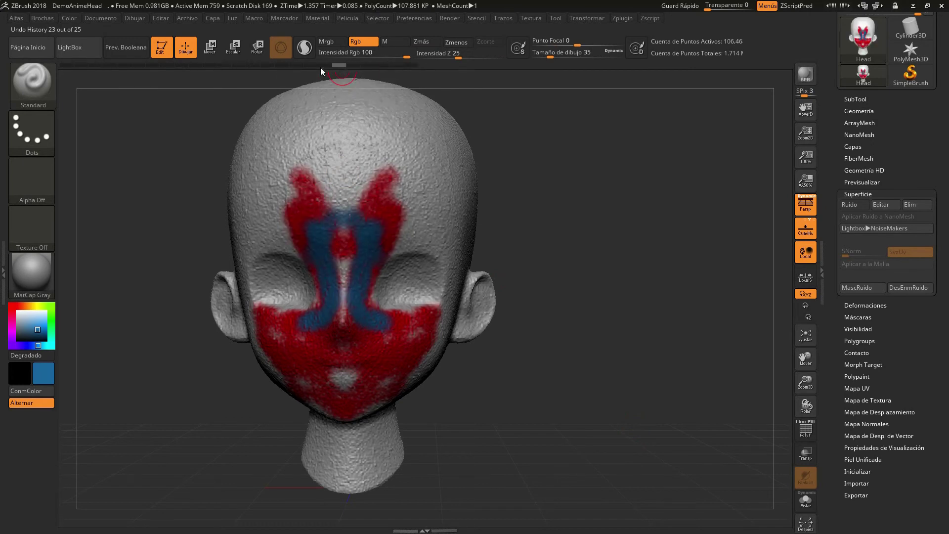
click(290, 65)
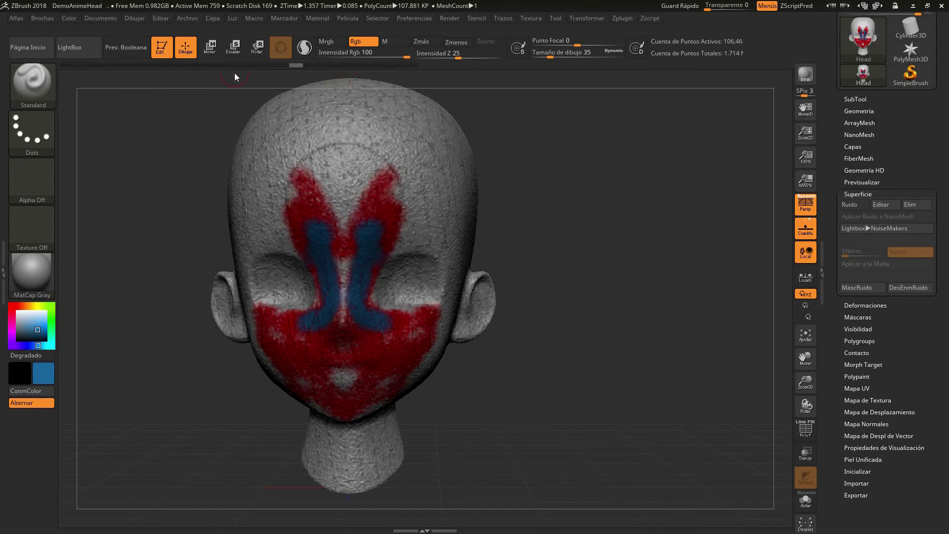
click(80, 64)
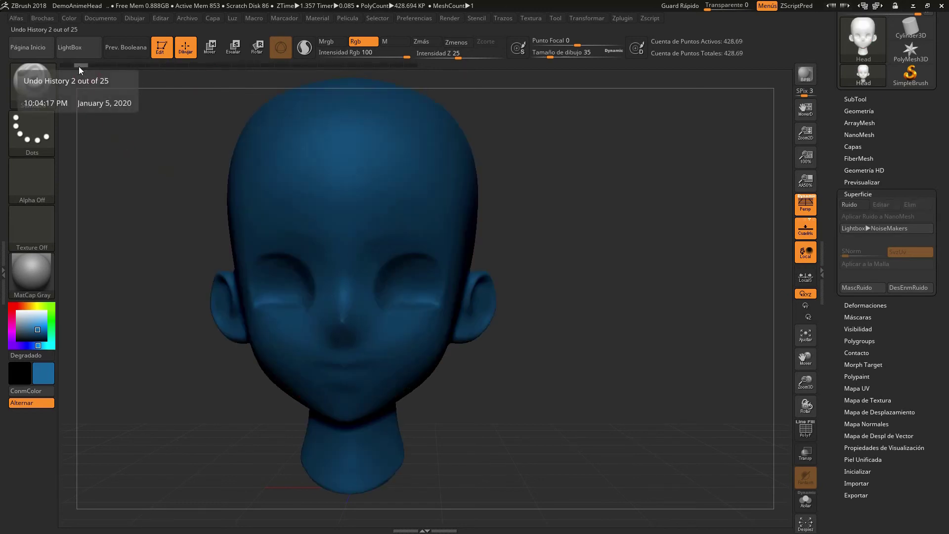
click(67, 65)
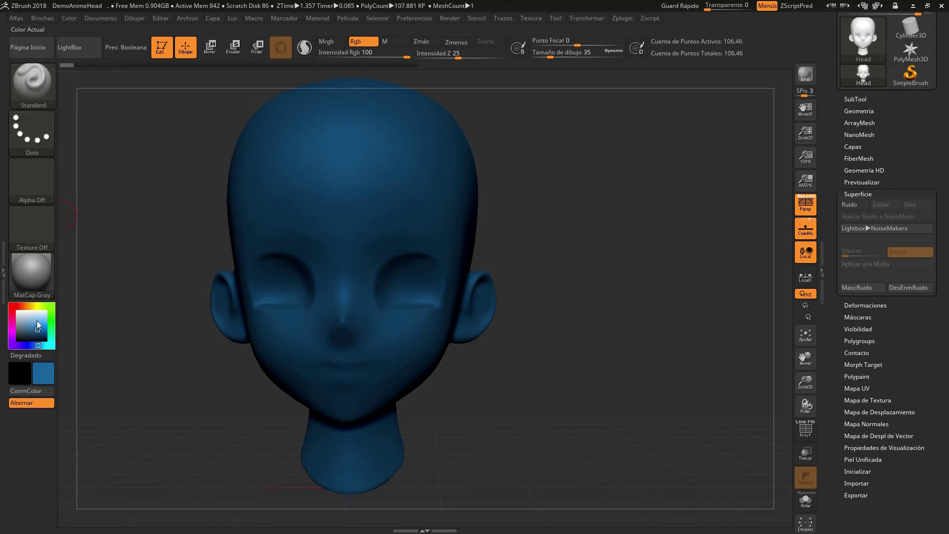
- Set the paint colour to white and cancel the NoiseMaker dialog without applying noise
drag(37, 329, 17, 312)
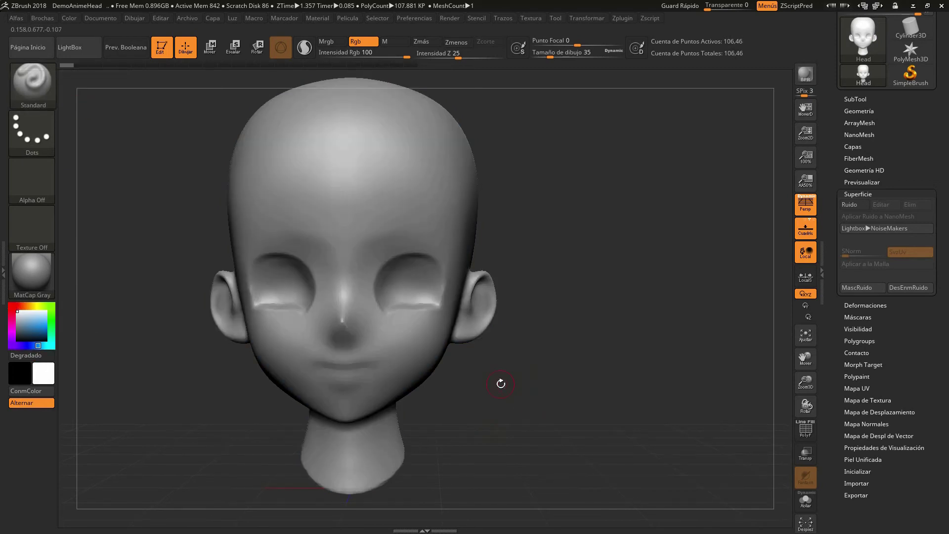
mouse_move(500, 383)
mouse_down()
mouse_move(515, 385)
mouse_move(491, 394)
mouse_up()
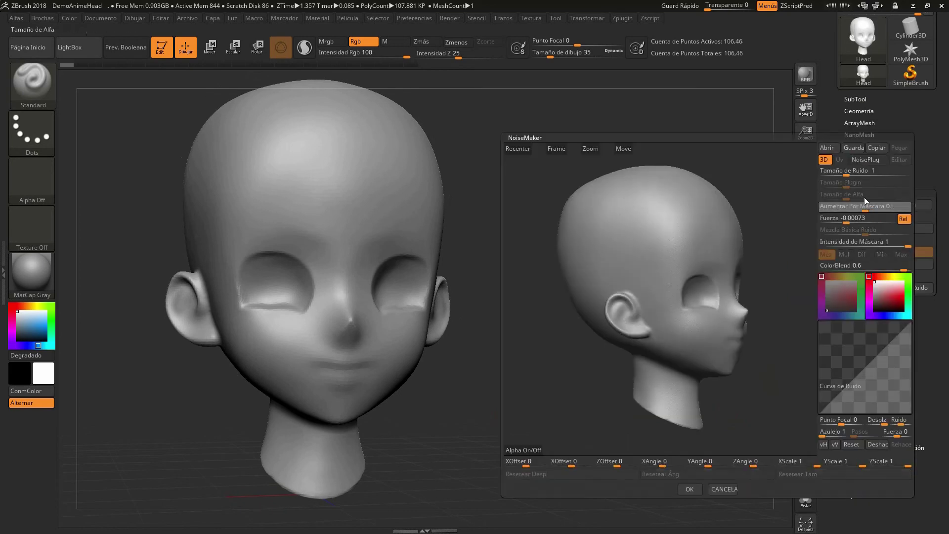
click(724, 488)
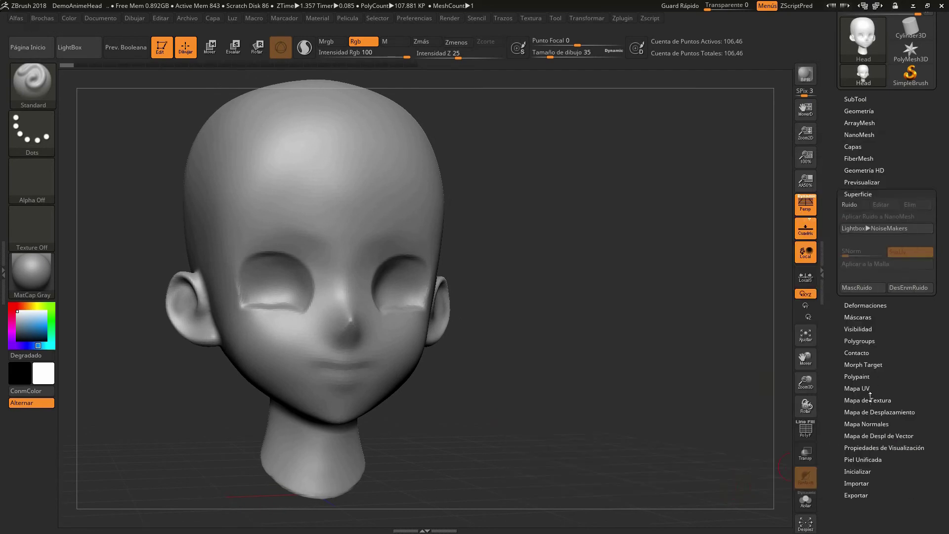
- Delete the old morph target and store the clean head as a new one
click(872, 365)
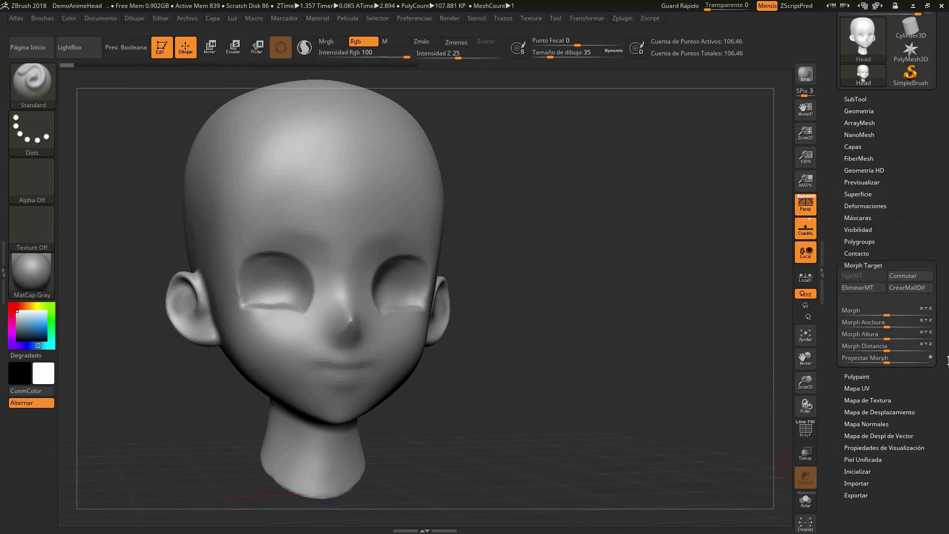
click(866, 289)
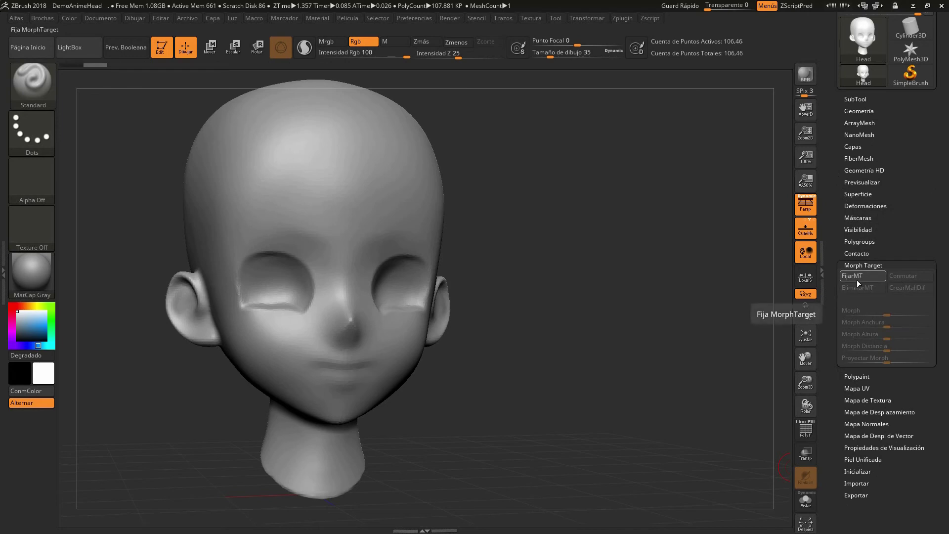
click(858, 276)
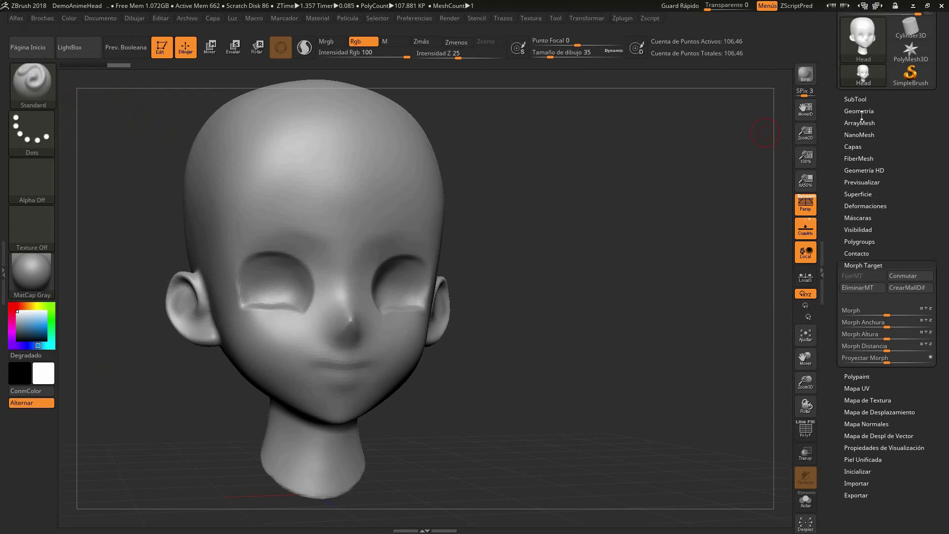
- Apply the PolySkin material to the head and collapse the Morph Target settings
click(46, 280)
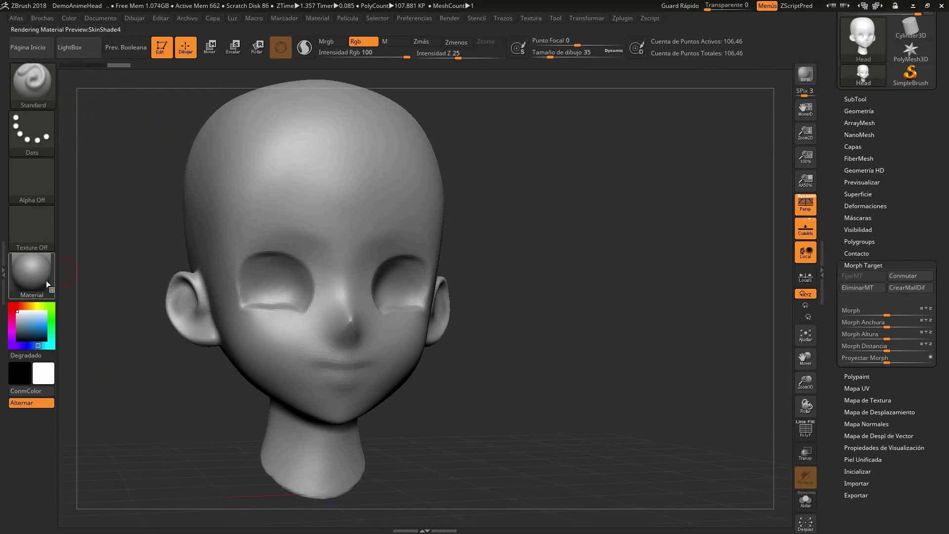
click(46, 280)
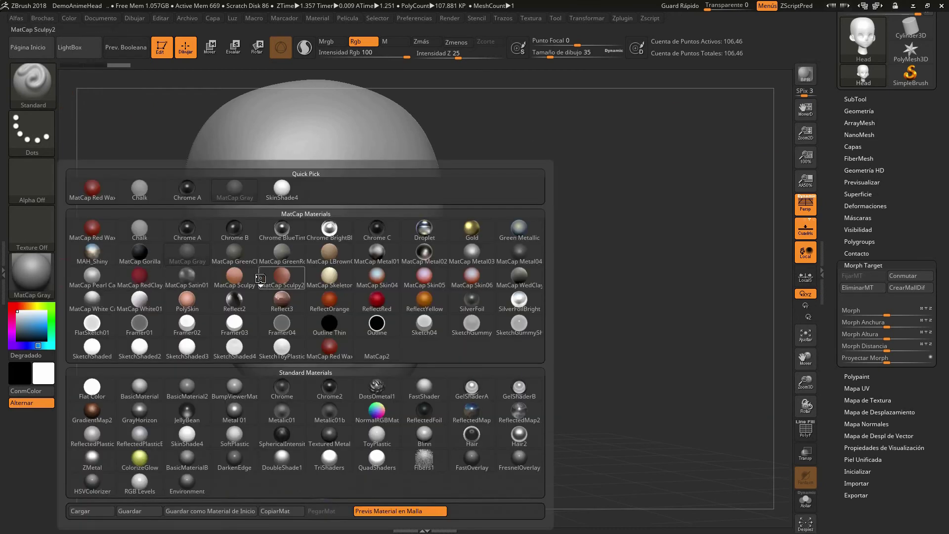
click(182, 309)
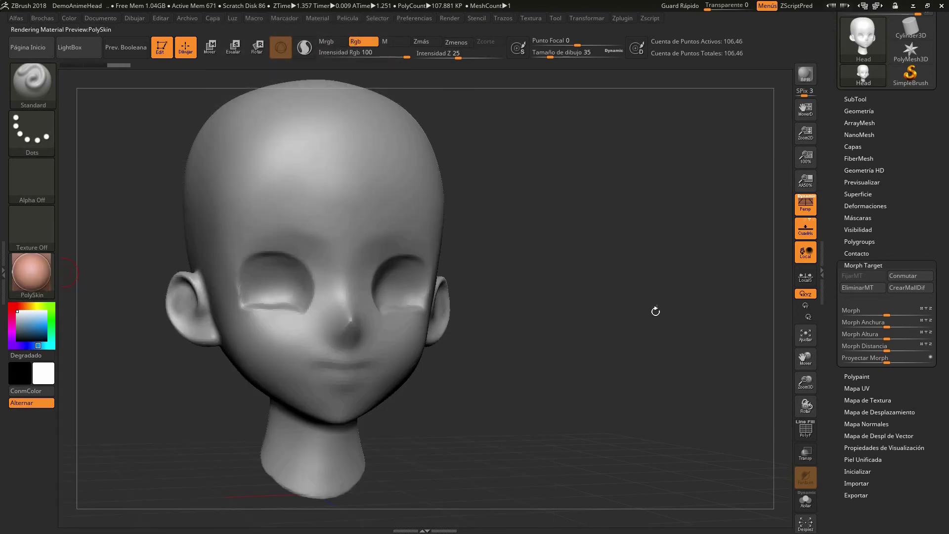
click(69, 19)
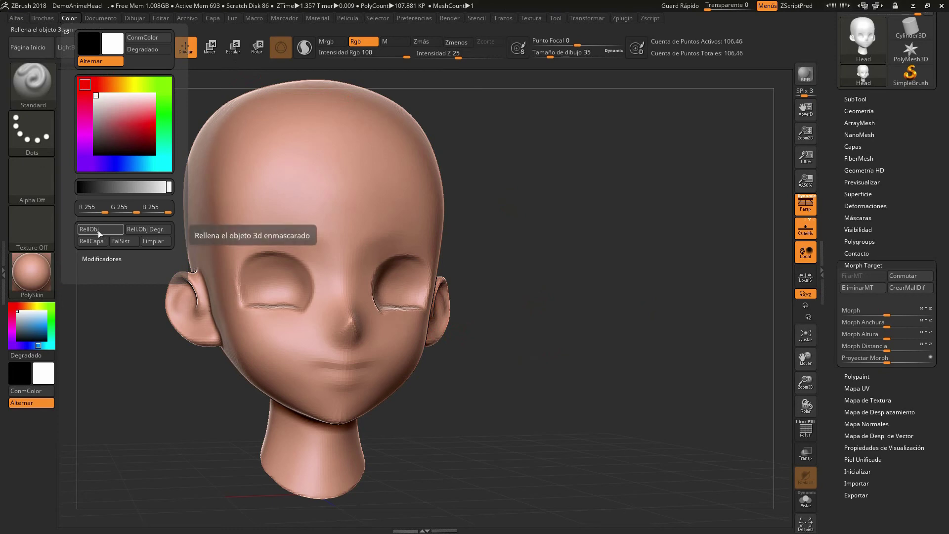
click(860, 269)
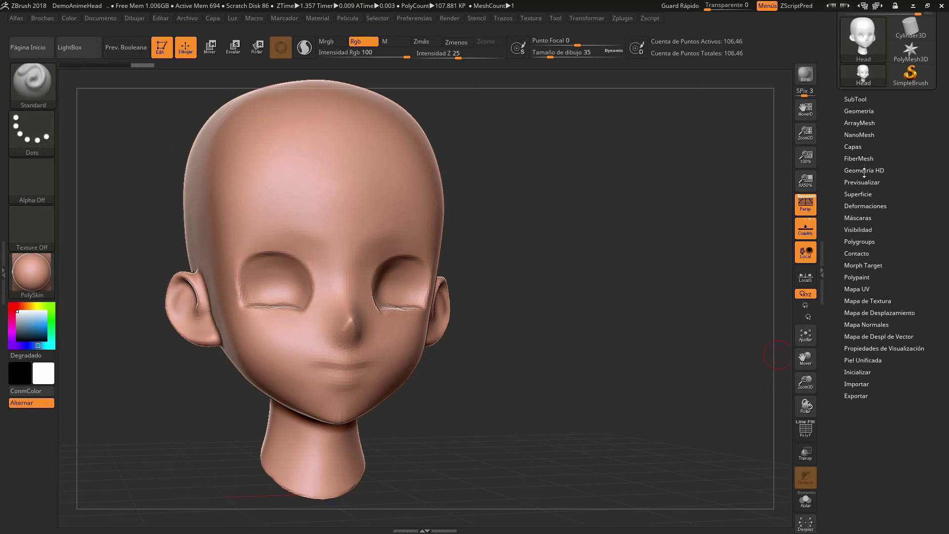
- Adjust the NoiseMaker strength, accept it with OK, and bake it via Apply To Mesh
click(863, 193)
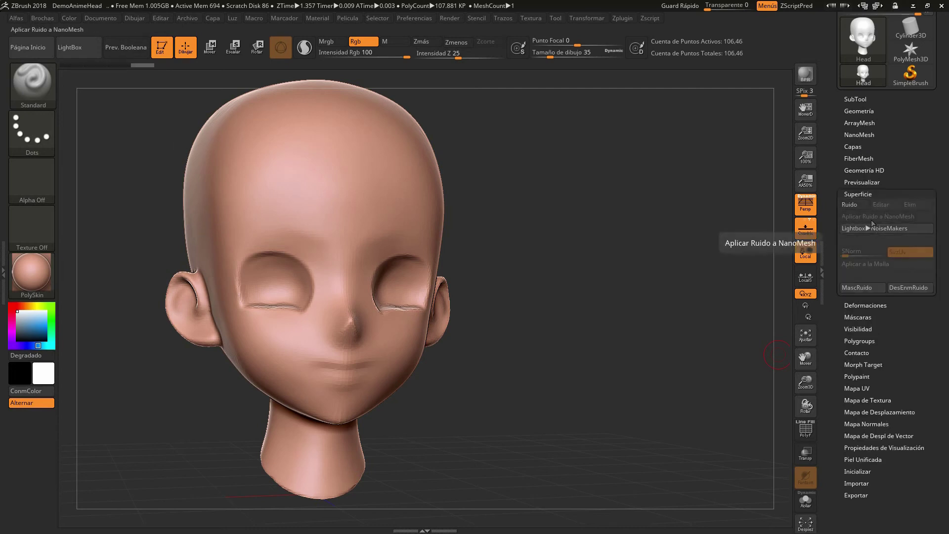
click(849, 204)
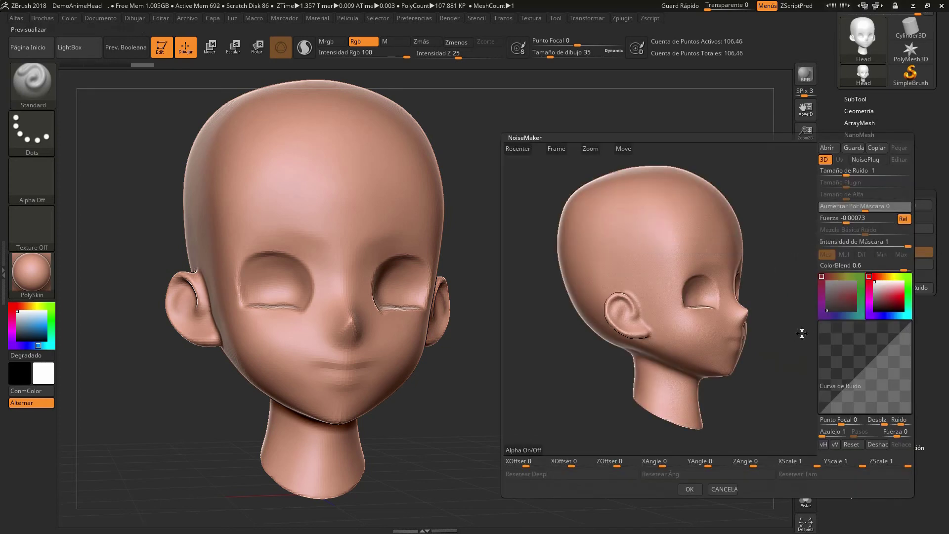
click(845, 222)
mouse_move(846, 221)
mouse_down()
mouse_move(866, 221)
mouse_move(870, 210)
mouse_move(840, 211)
mouse_move(840, 226)
mouse_up()
click(893, 225)
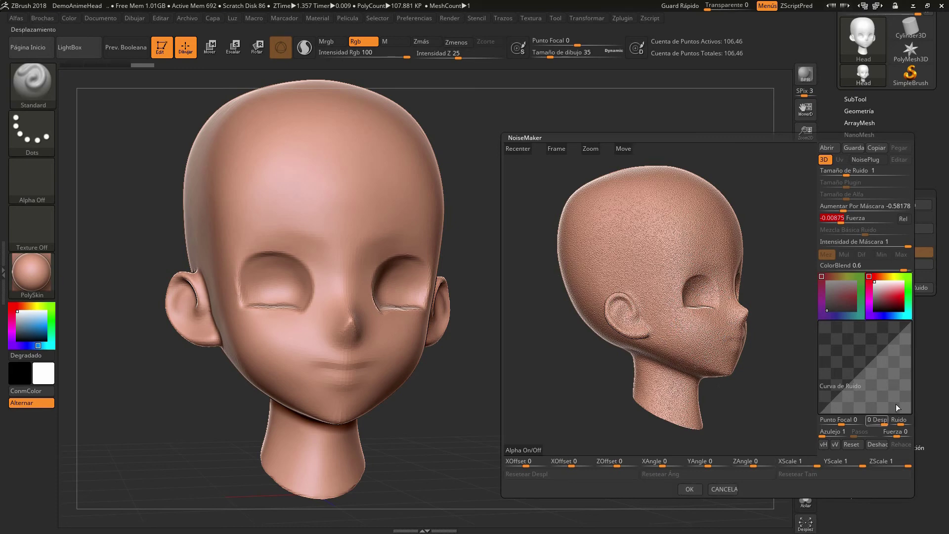
click(687, 490)
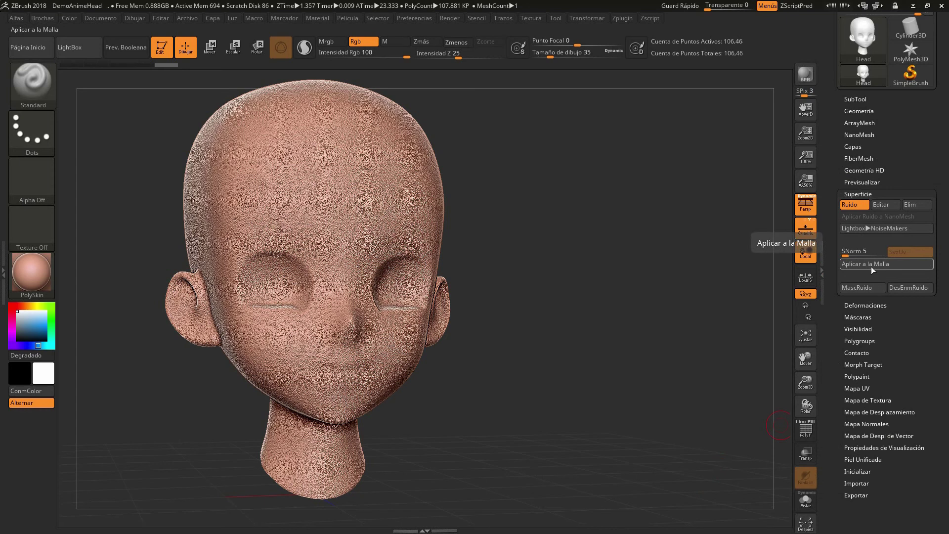
click(871, 265)
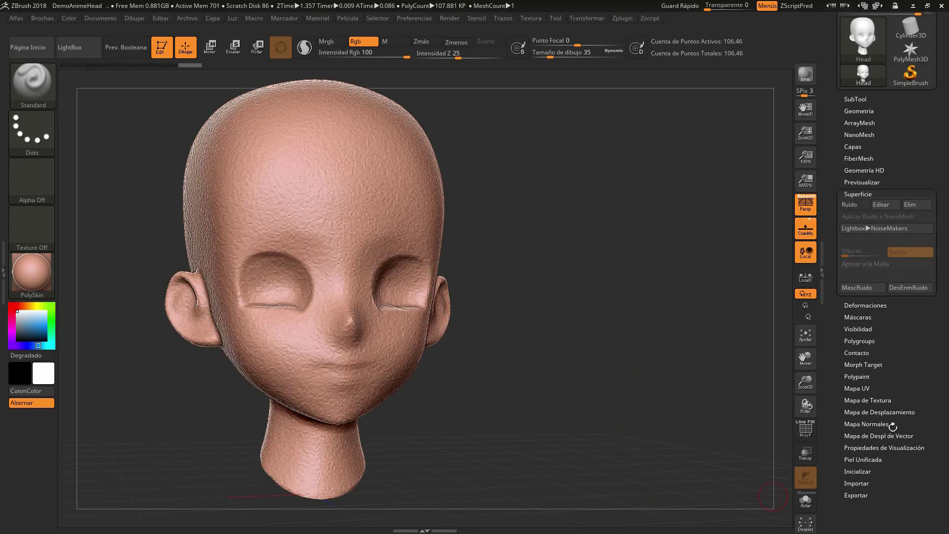
- Switch to the stored morph target and select the Morph brush
click(869, 364)
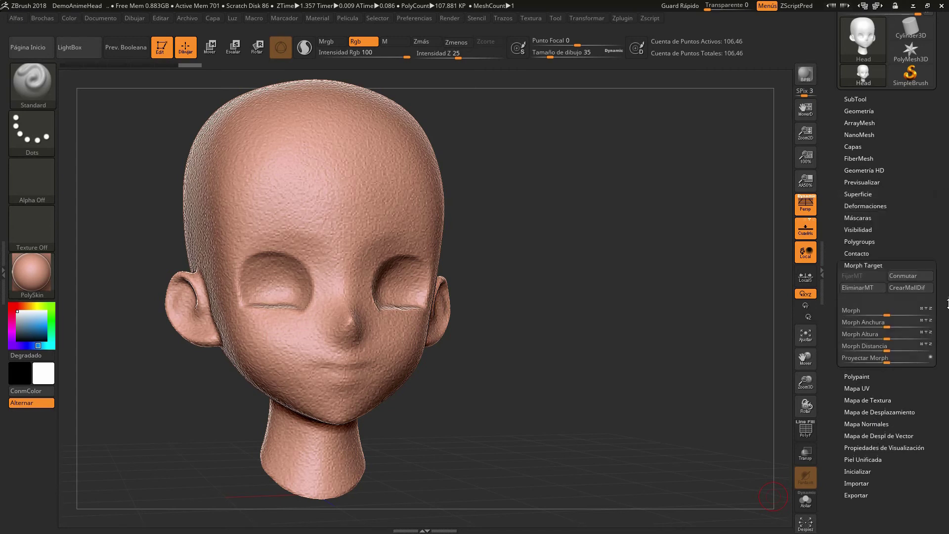
click(899, 277)
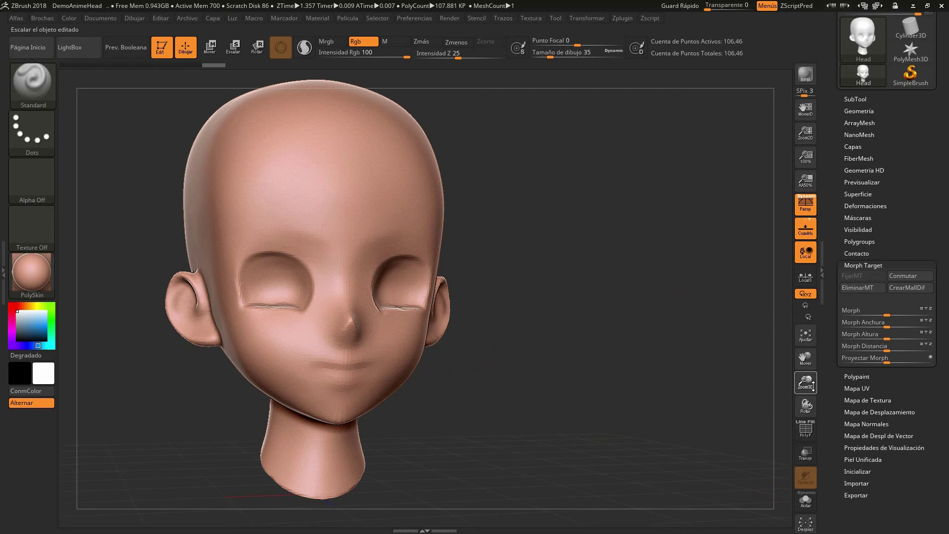
drag(805, 383, 806, 346)
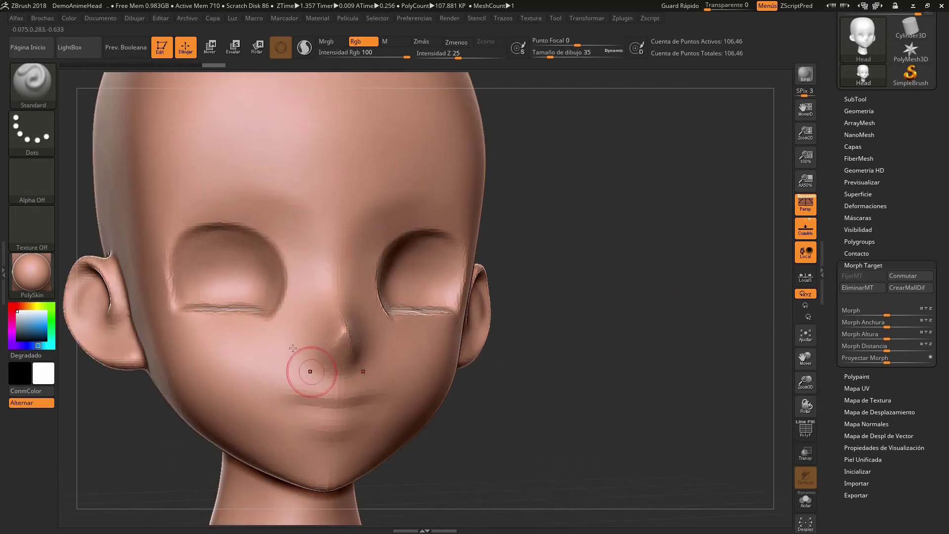
click(39, 93)
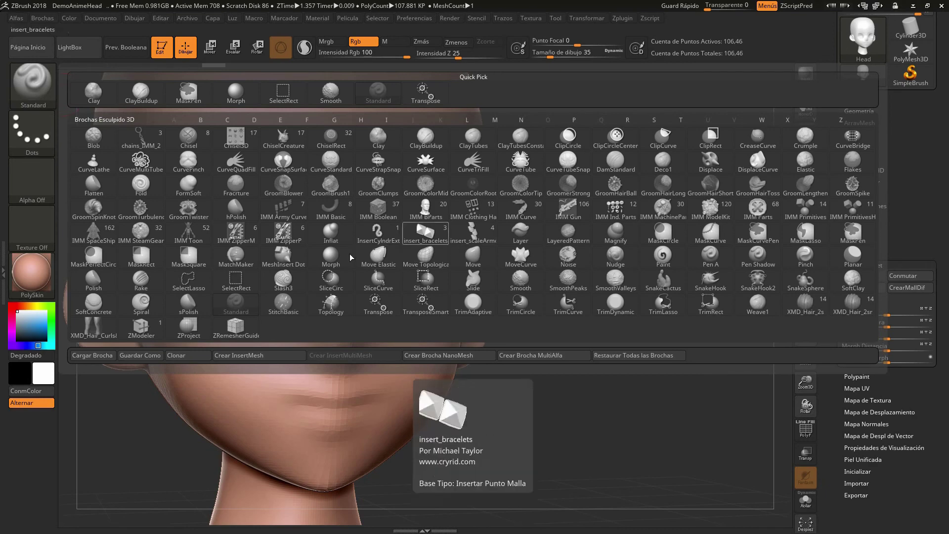
click(334, 257)
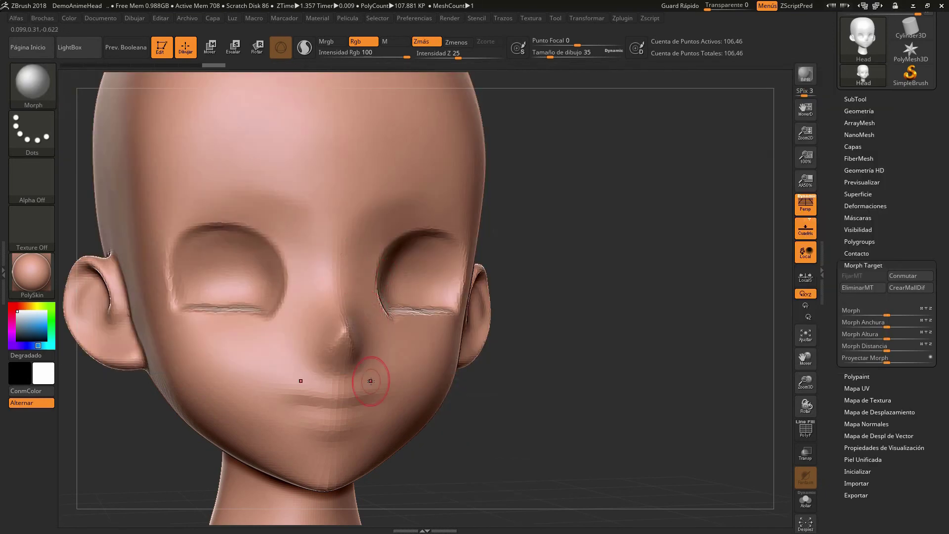
- Morph-brush the lips, the area under the nose and the nose back to the stored surface
drag(338, 388, 331, 388)
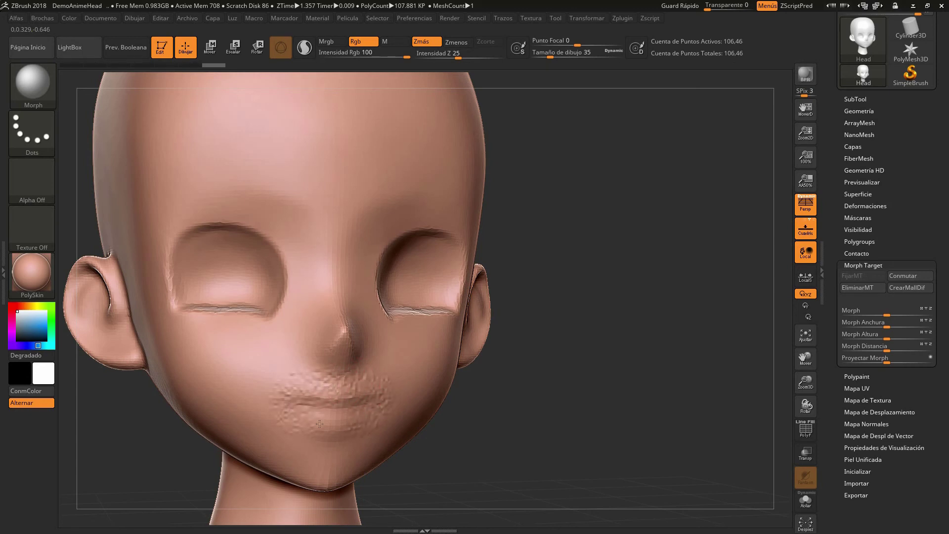
drag(362, 425, 286, 435)
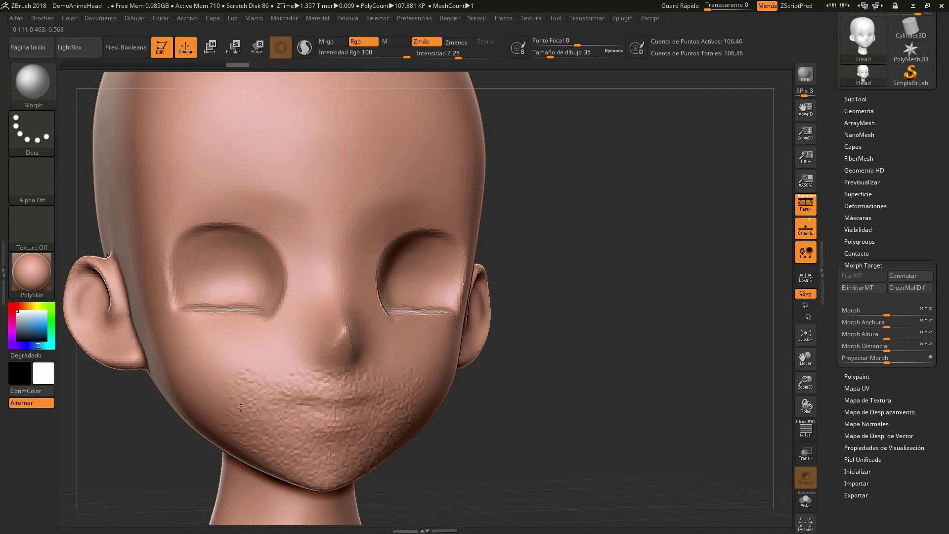
mouse_move(290, 362)
mouse_down()
mouse_move(307, 350)
mouse_move(348, 347)
mouse_up()
click(347, 347)
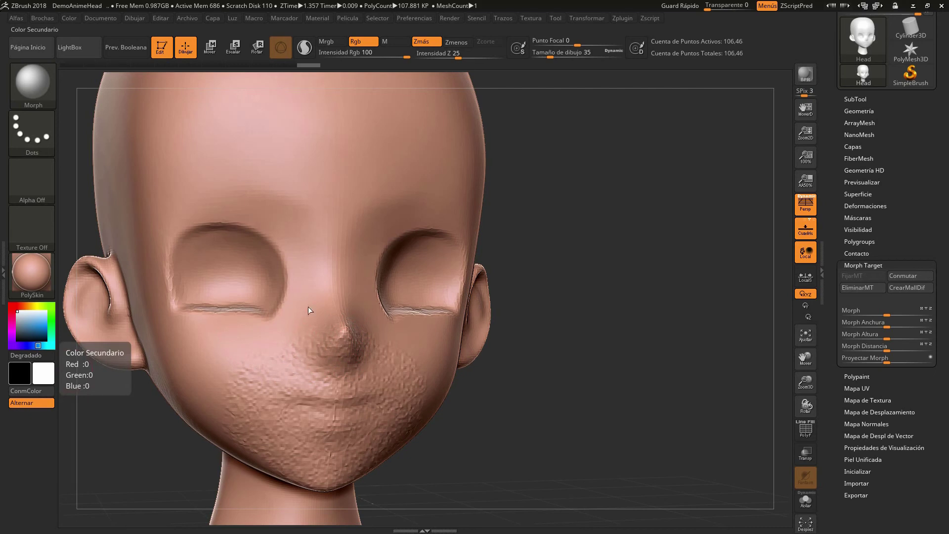
drag(307, 307, 306, 280)
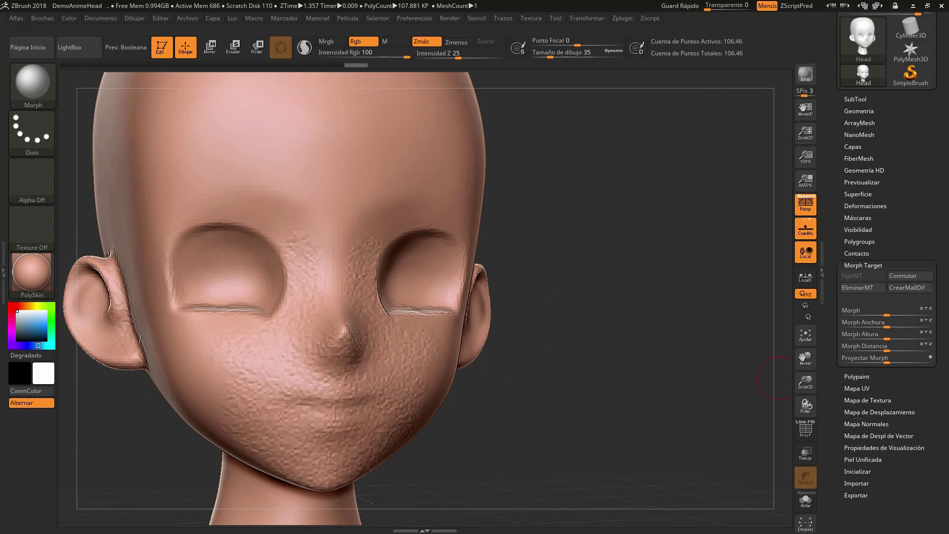
mouse_move(805, 385)
mouse_down()
mouse_move(818, 365)
mouse_move(810, 368)
mouse_up()
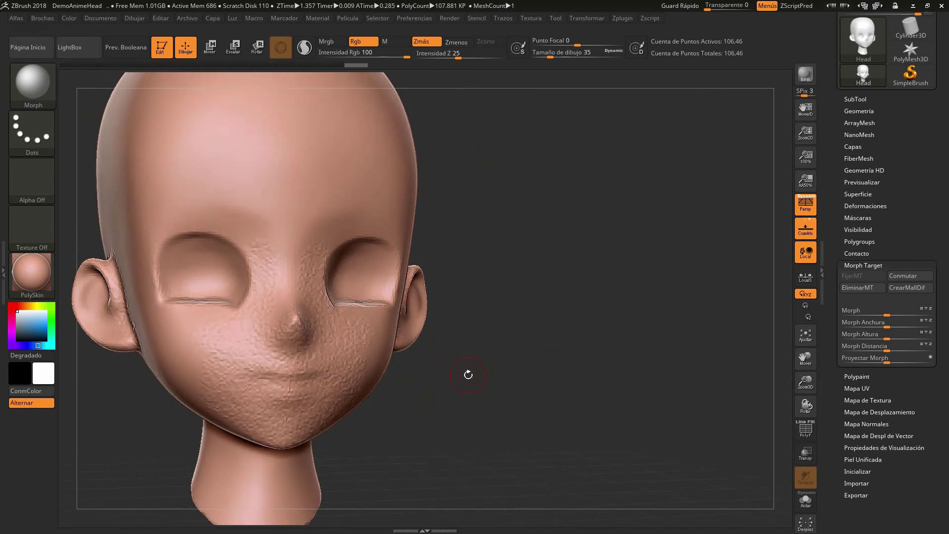
drag(468, 375, 464, 374)
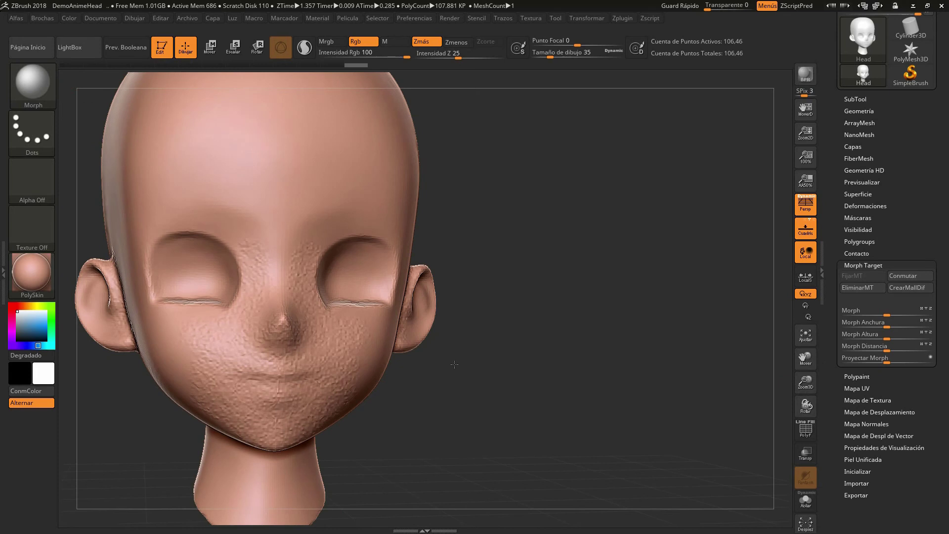
- Replace the morph target with one stored from the bumpy head, then expand Superficie
click(860, 286)
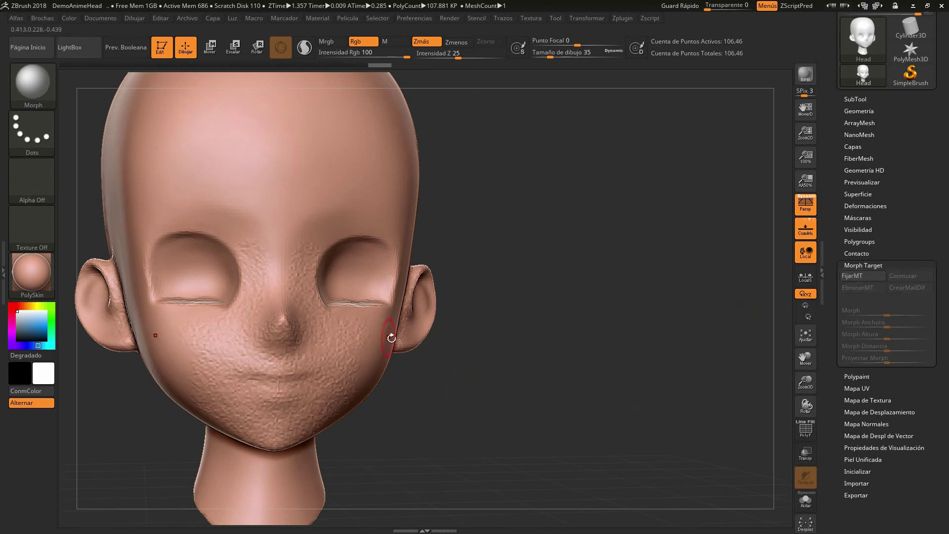
drag(563, 352, 555, 355)
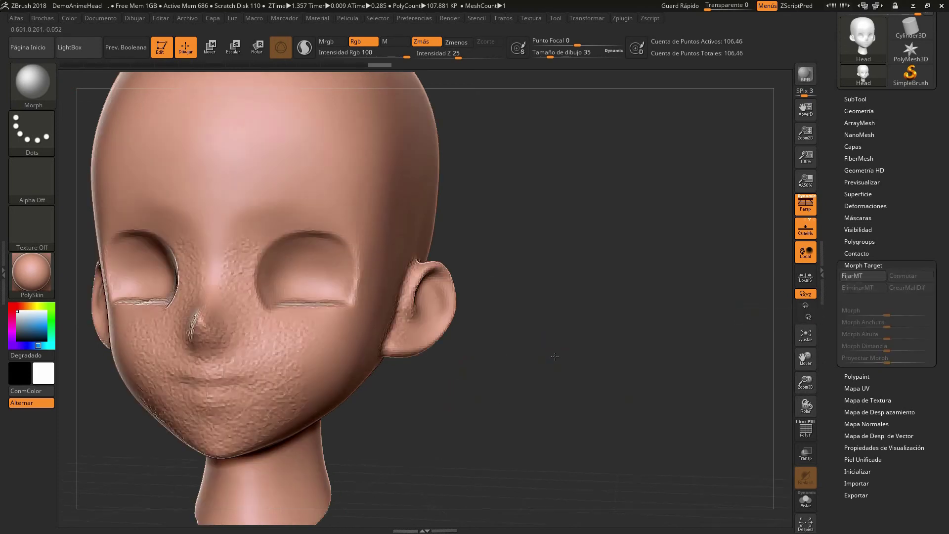
click(871, 276)
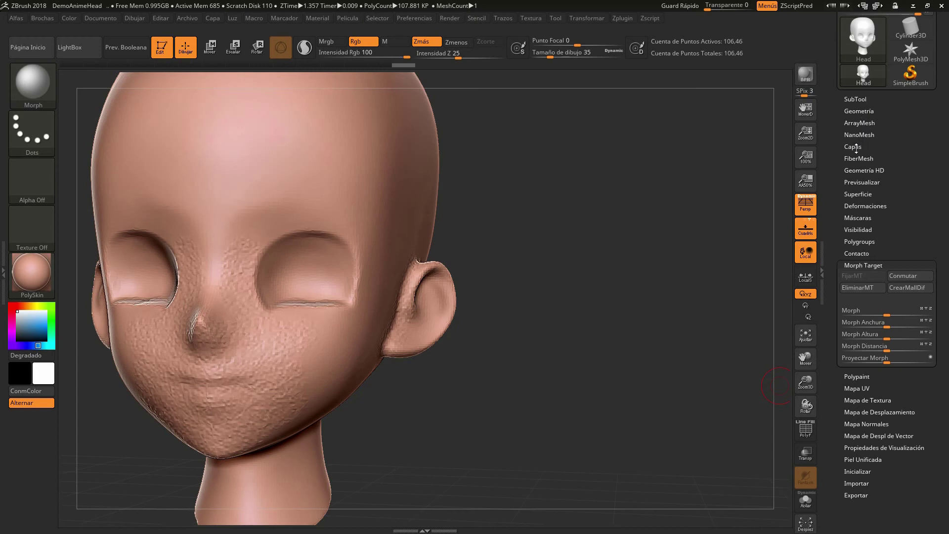
click(860, 193)
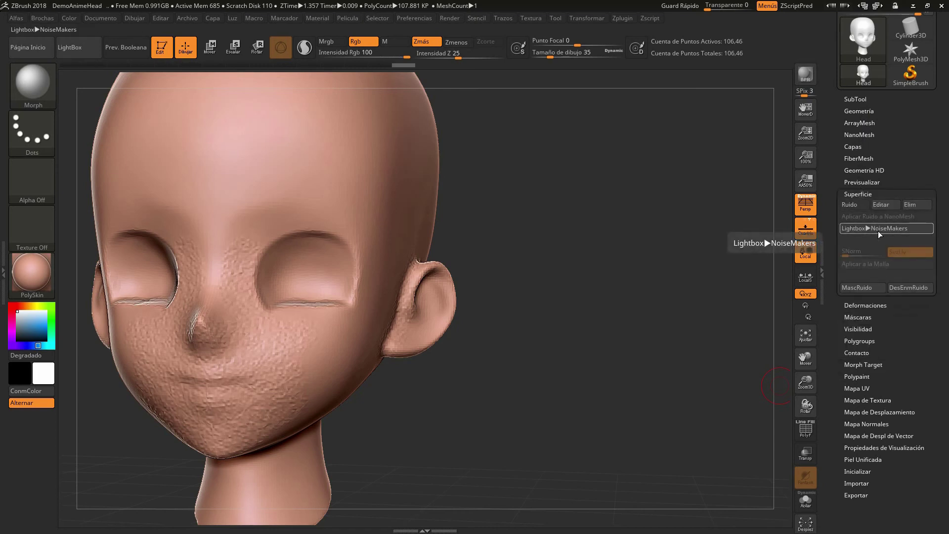
- Enable surface noise and, in NoiseMaker, set Noise Size to 0 and Strength to 0.00004
click(852, 205)
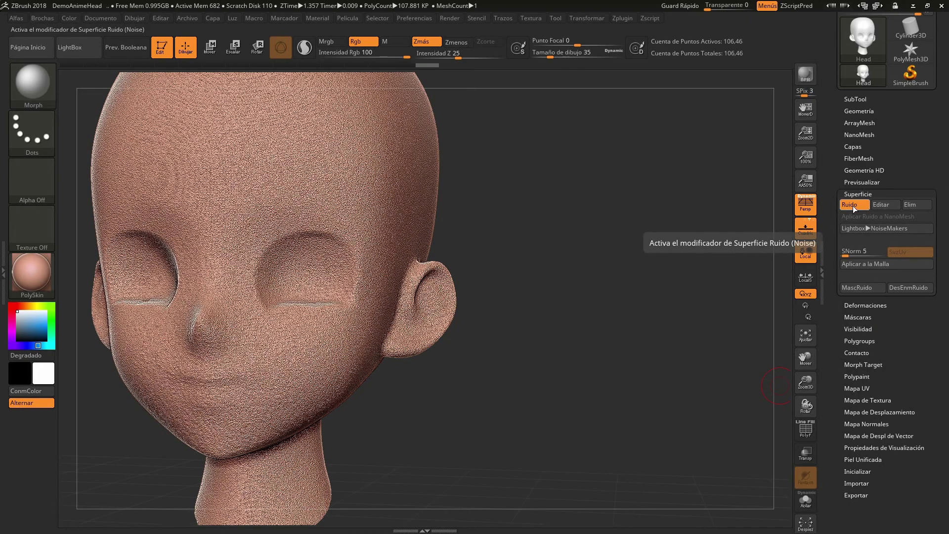
click(888, 208)
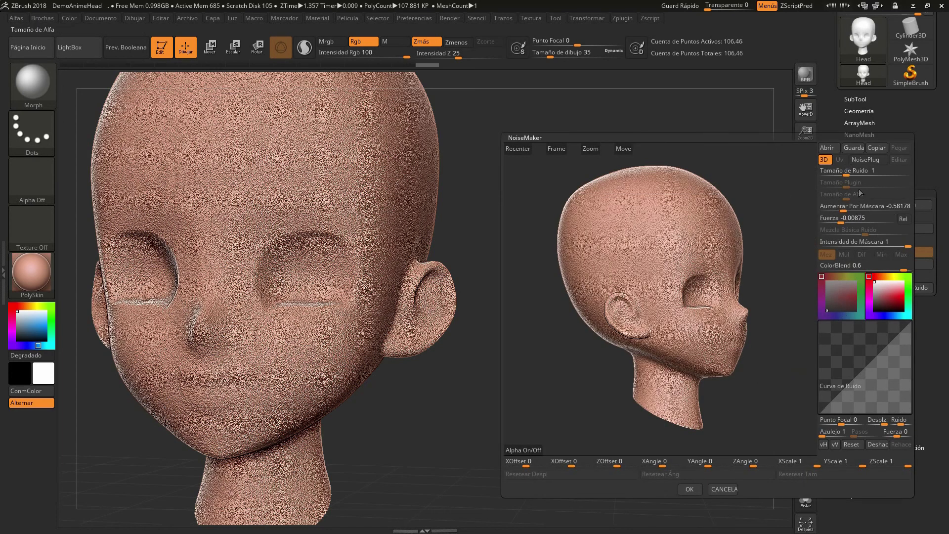
drag(845, 174, 831, 174)
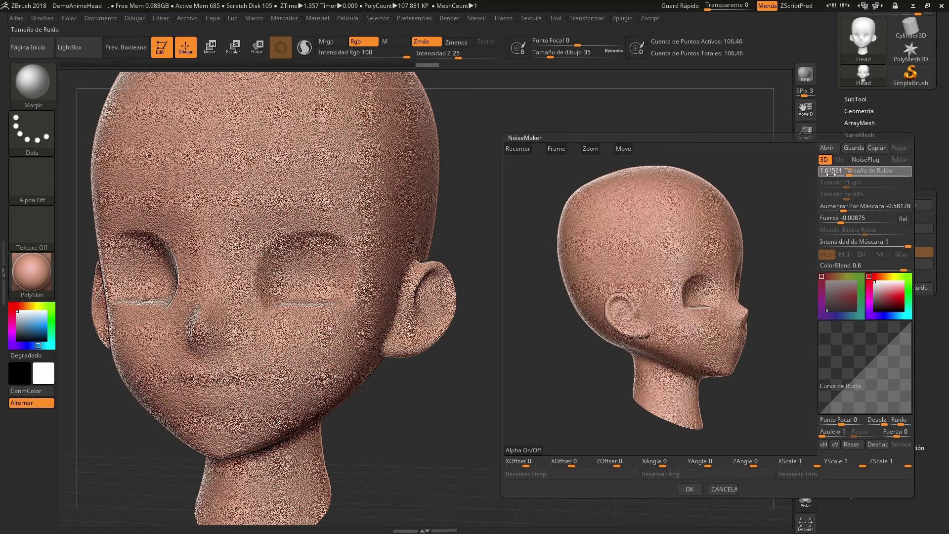
click(825, 175)
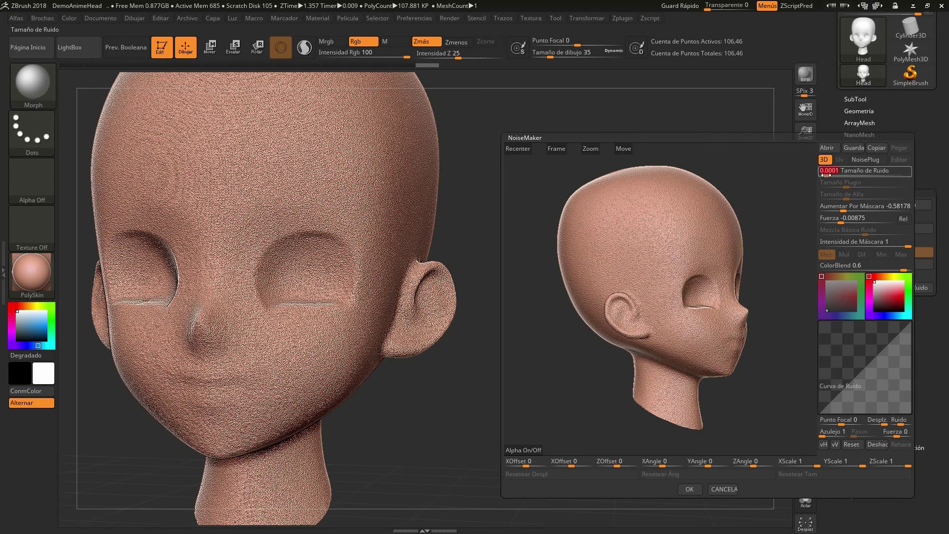
key(Return)
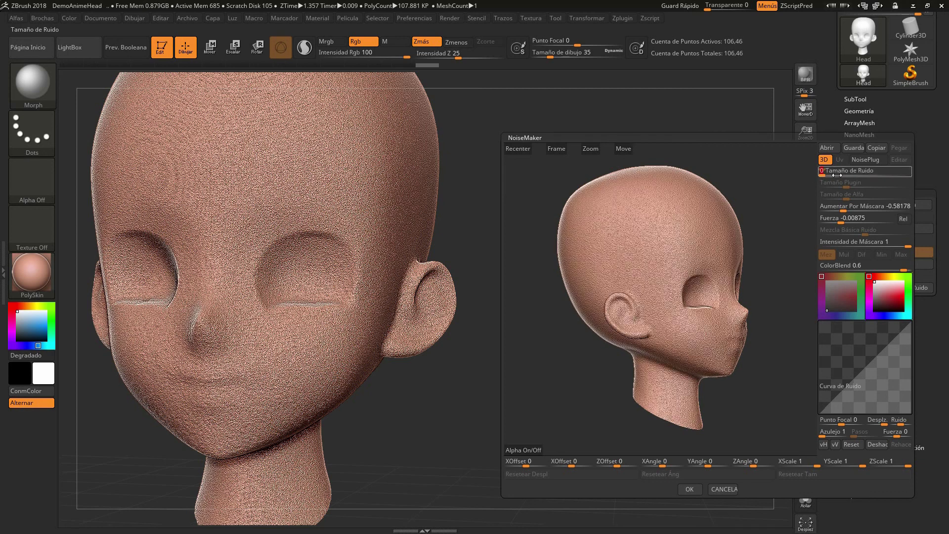
click(843, 218)
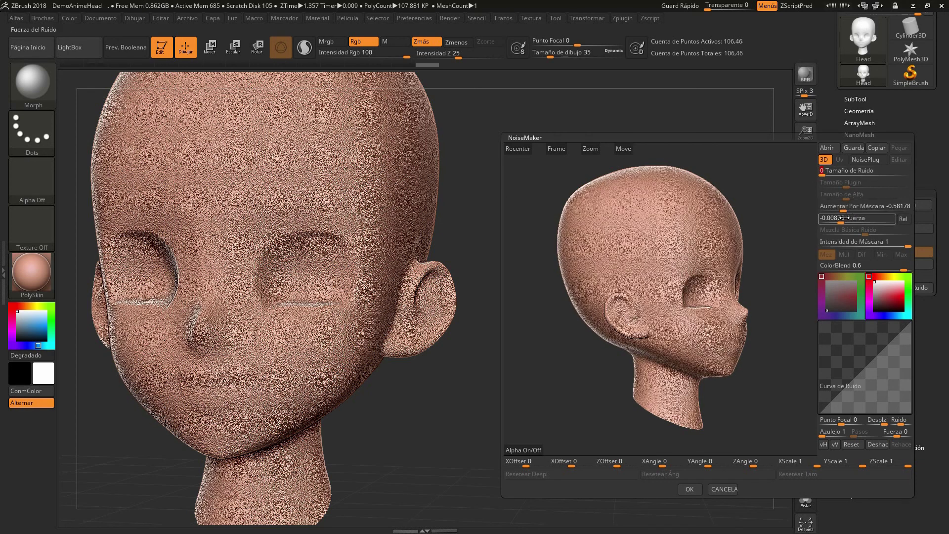
mouse_move(841, 220)
mouse_down()
mouse_move(904, 219)
mouse_move(862, 219)
mouse_up()
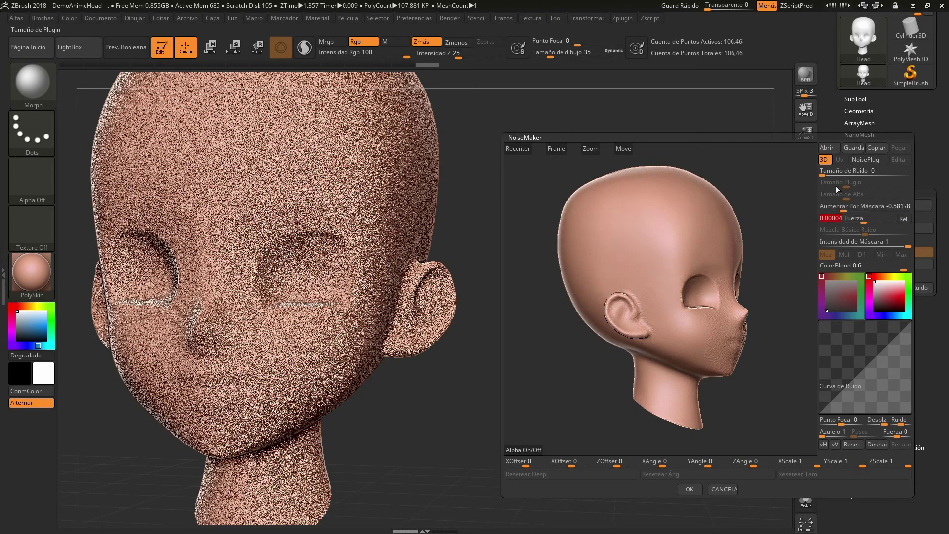
- Preview the Hex Tile, Houndstooth and Psychedelic noise plugs, then cancel the list
click(869, 159)
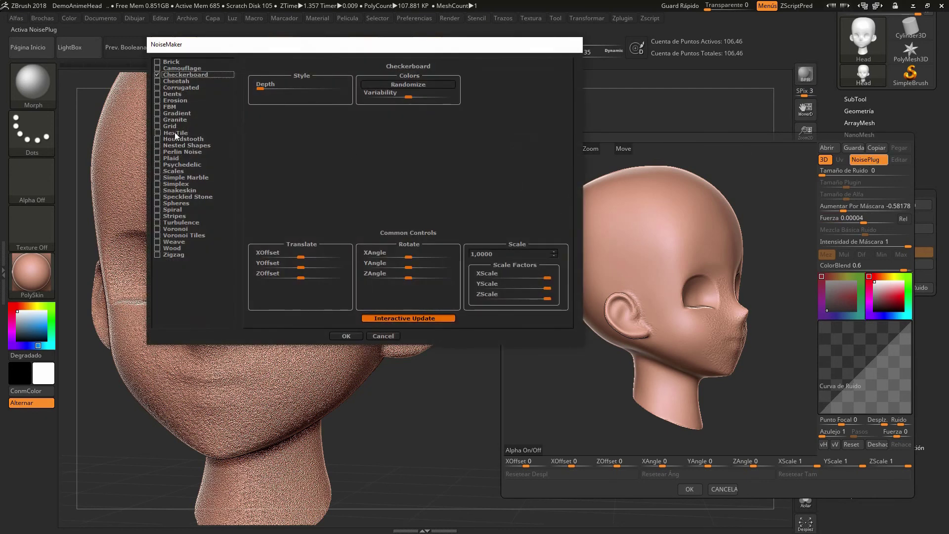
click(174, 132)
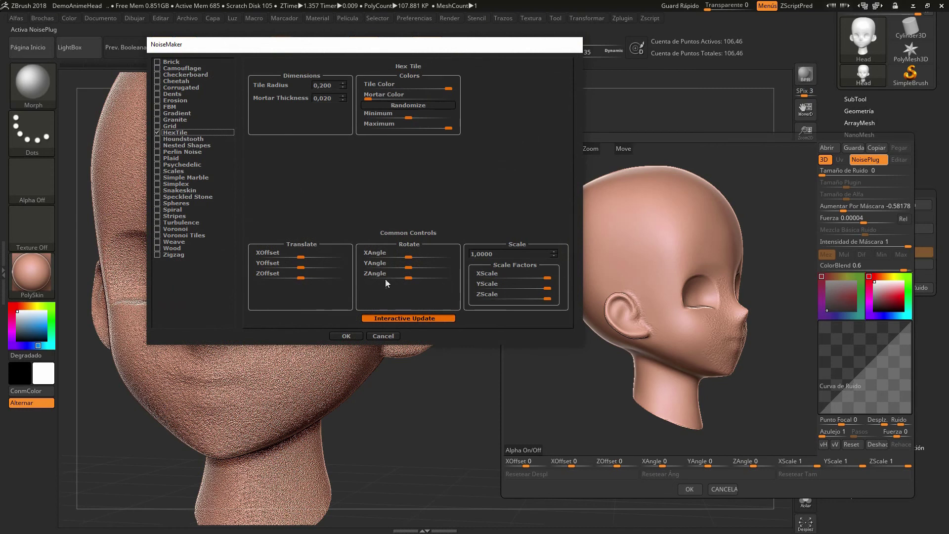
click(176, 139)
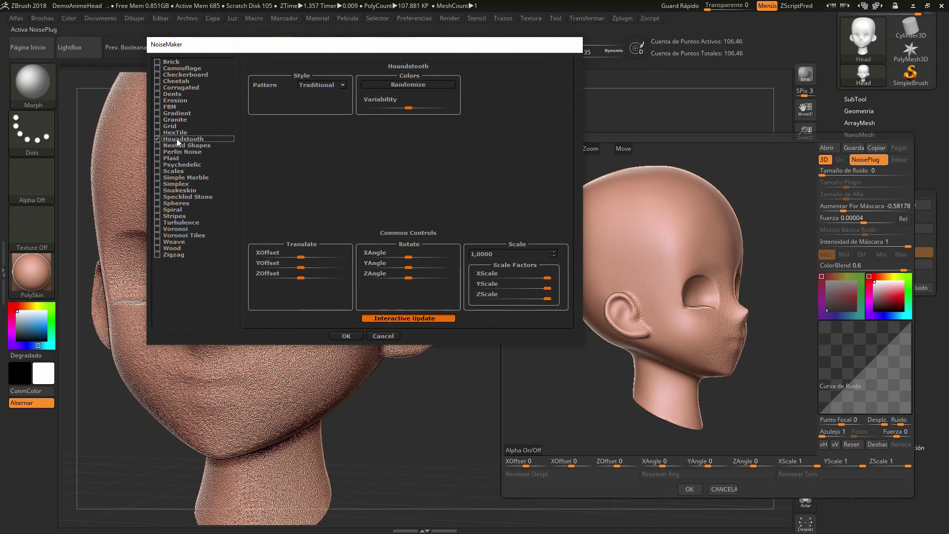
click(175, 165)
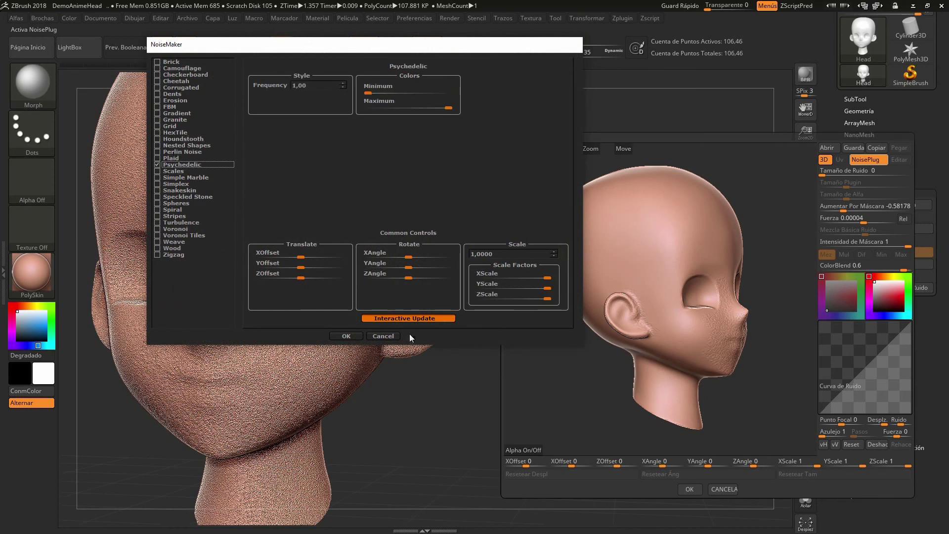
click(383, 336)
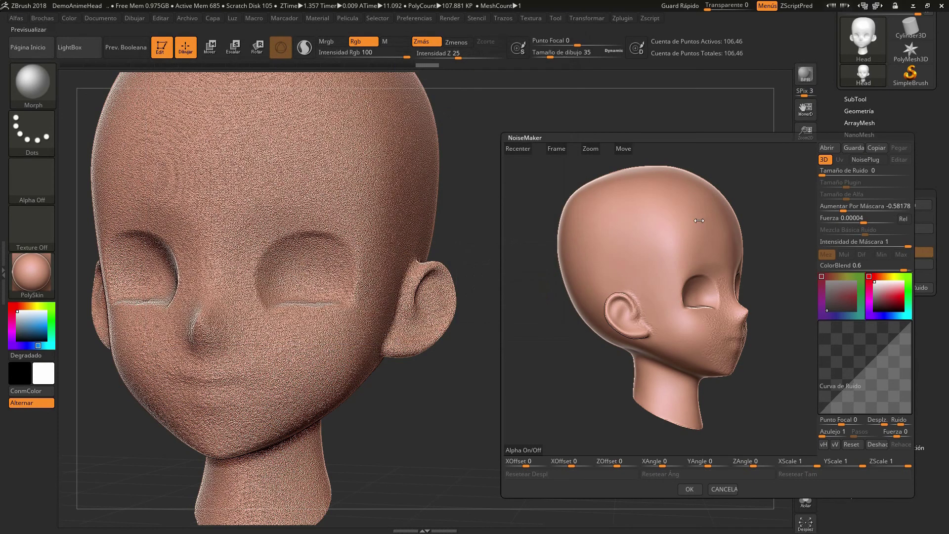
- Choose the Erosion noise plug and confirm it with OK
click(864, 159)
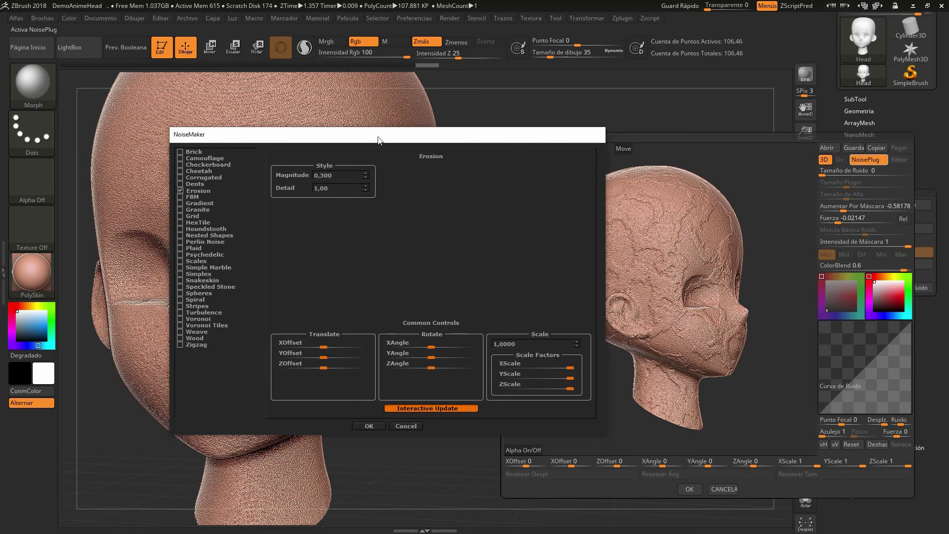
drag(377, 141, 374, 125)
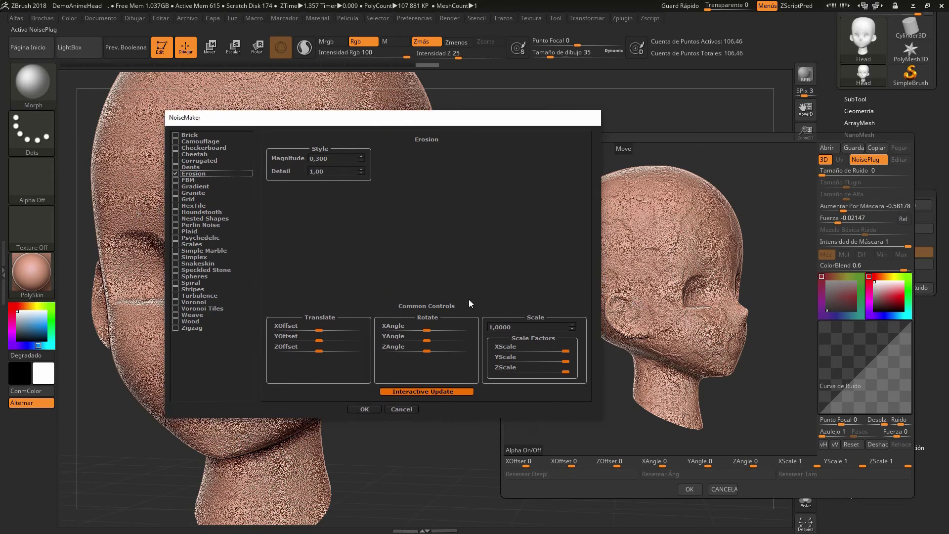
click(364, 410)
text(0.5)
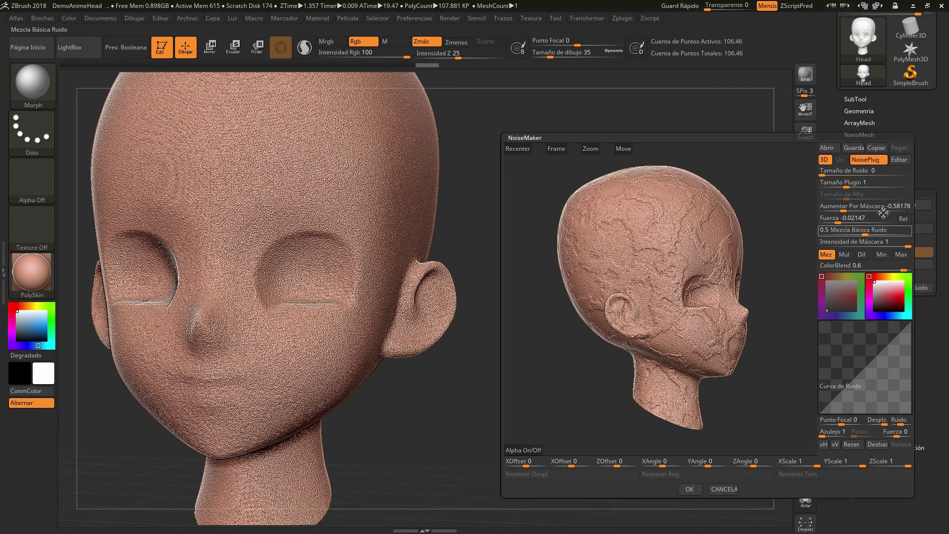
- Set the NoiseMaker strength to -0.01869 and accept the Erosion noise across the head
click(872, 228)
click(844, 223)
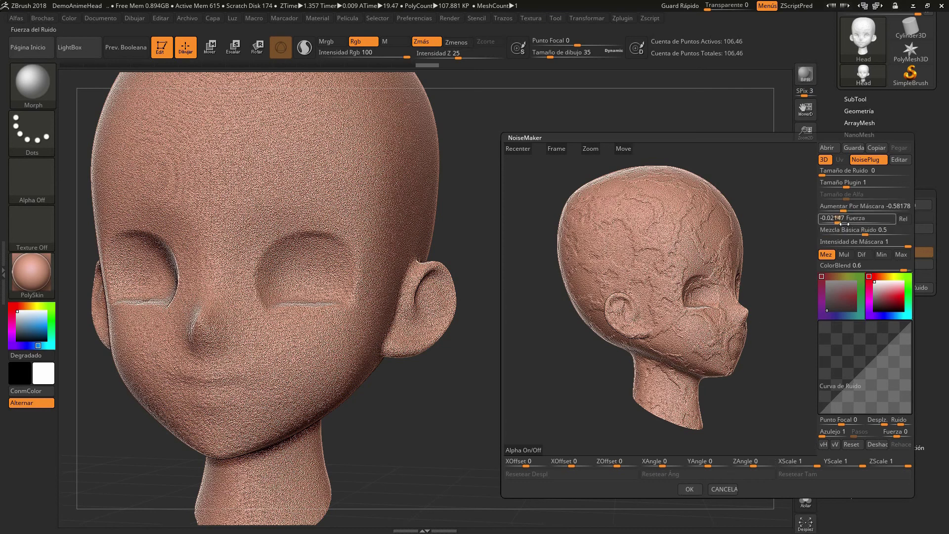
drag(836, 222, 821, 222)
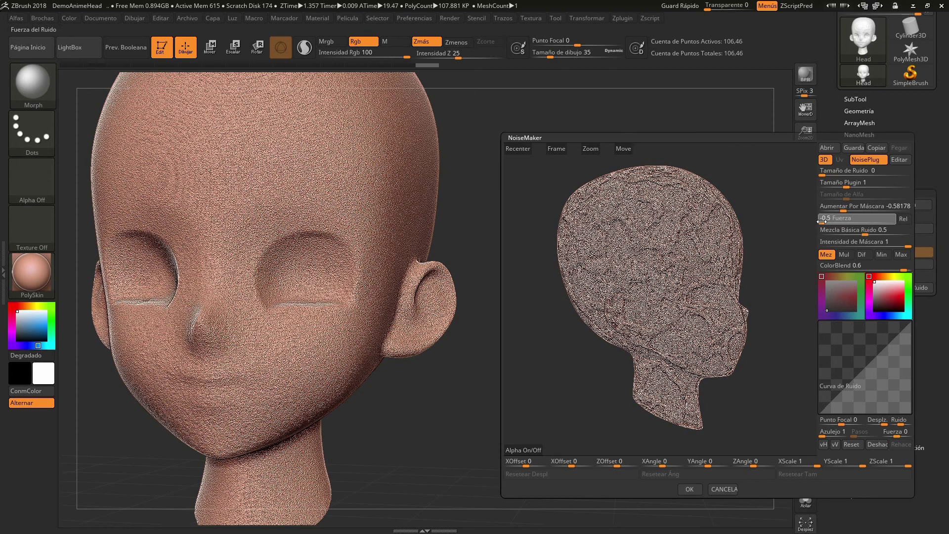
mouse_move(819, 222)
mouse_down()
mouse_move(855, 221)
mouse_move(838, 223)
mouse_up()
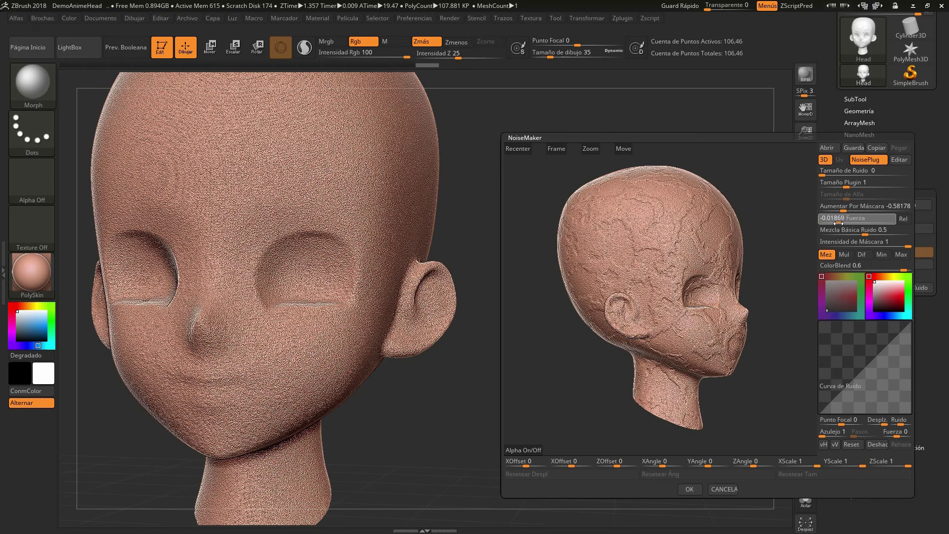
click(839, 223)
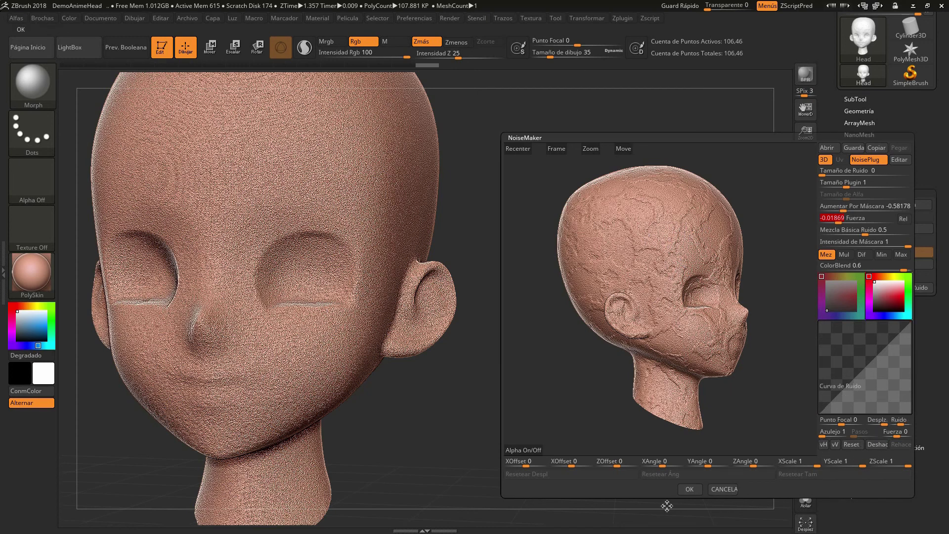
click(694, 488)
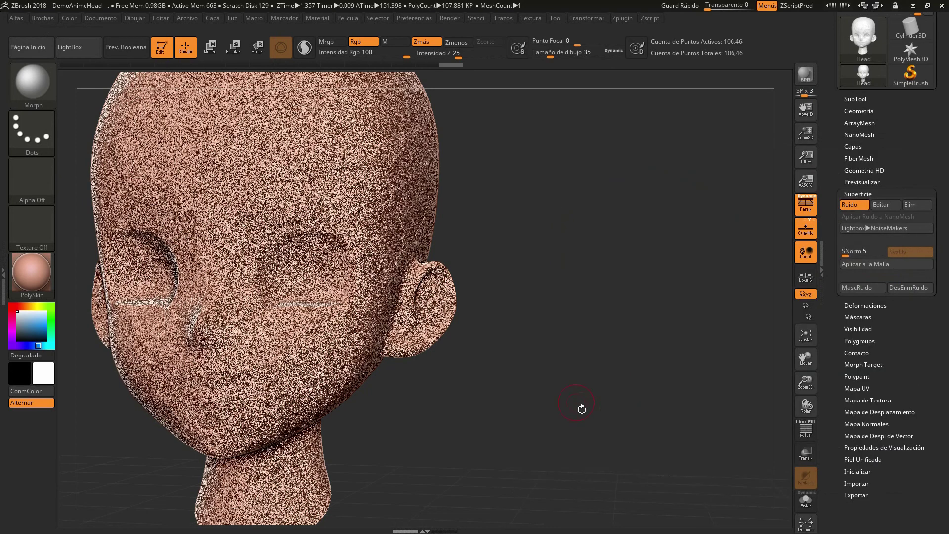
- Bake the Erosion noise into the head and switch to the stored smooth morph target
click(878, 263)
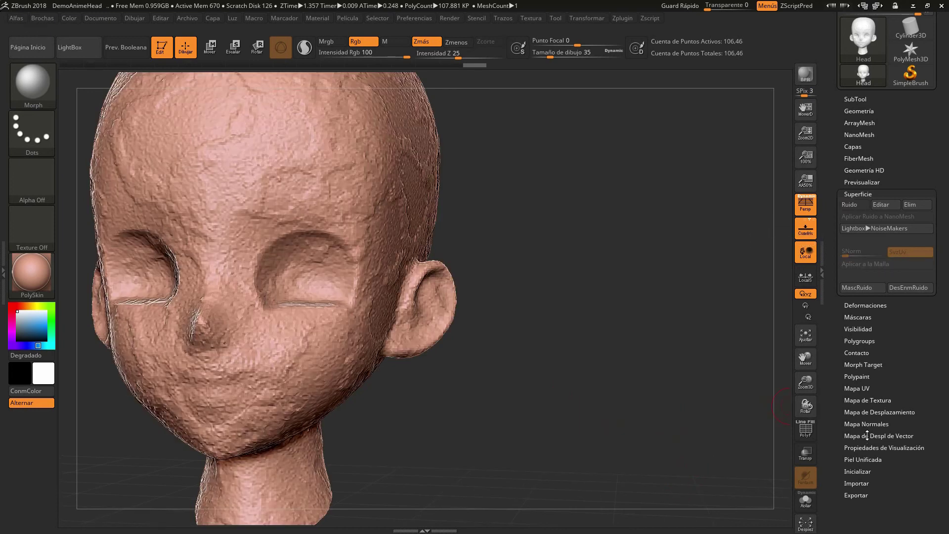
click(874, 366)
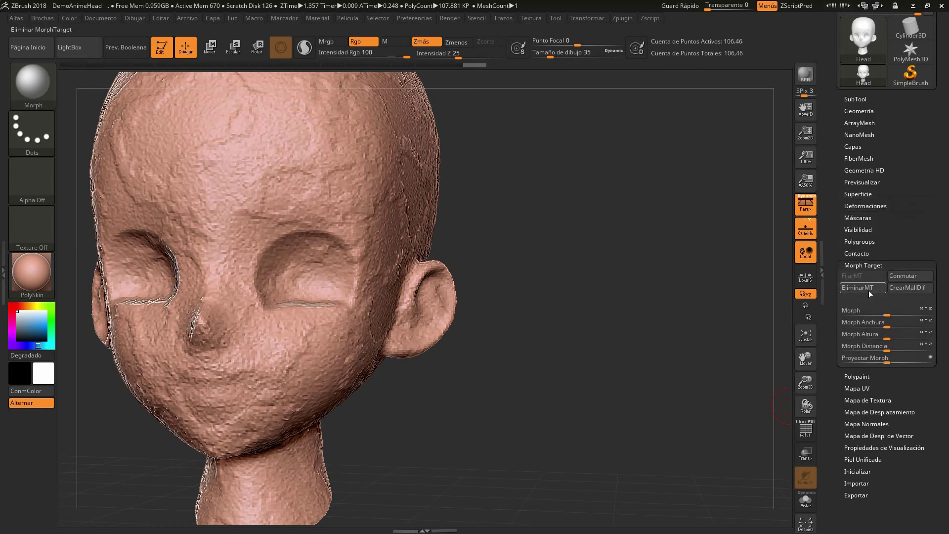
click(902, 276)
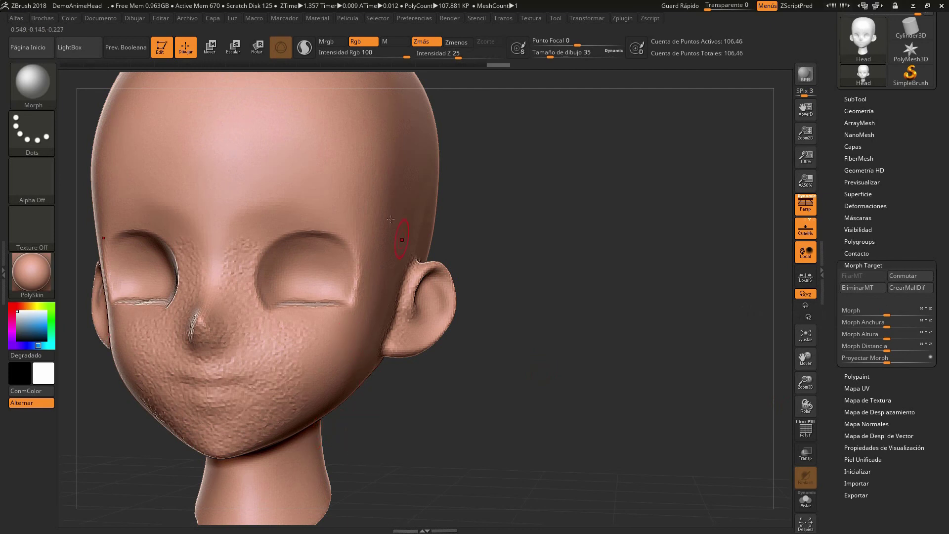
- Morph-brush the skin texture back over the brows, upper forehead and front of the neck
mouse_move(232, 218)
mouse_down()
mouse_move(222, 220)
mouse_move(299, 198)
mouse_move(354, 213)
mouse_move(257, 228)
mouse_move(226, 190)
mouse_move(274, 180)
mouse_move(357, 183)
mouse_move(370, 192)
mouse_move(366, 219)
mouse_up()
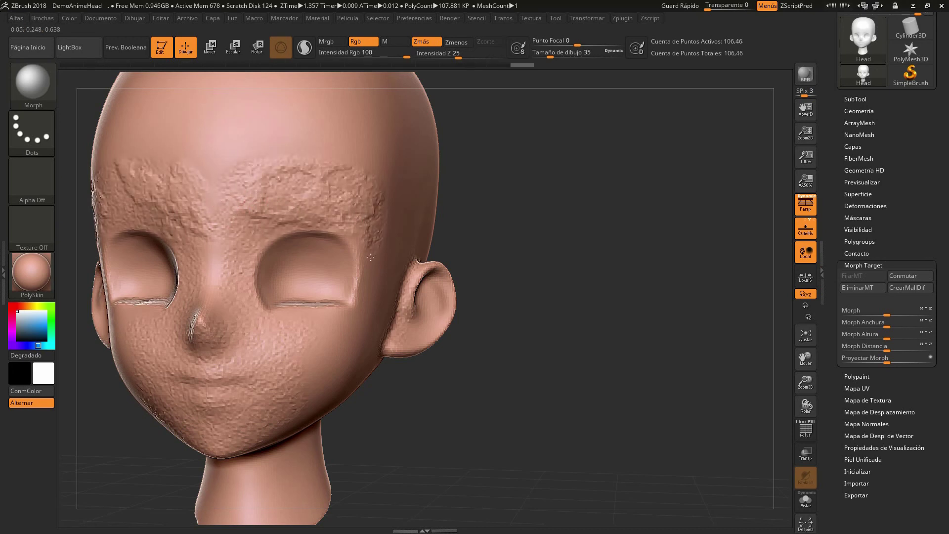
mouse_move(370, 257)
mouse_down()
mouse_move(388, 212)
mouse_move(370, 150)
mouse_move(331, 144)
mouse_move(247, 165)
mouse_move(289, 132)
mouse_move(331, 124)
mouse_move(396, 203)
mouse_move(600, 227)
mouse_move(582, 255)
mouse_move(440, 276)
mouse_up()
key(f)
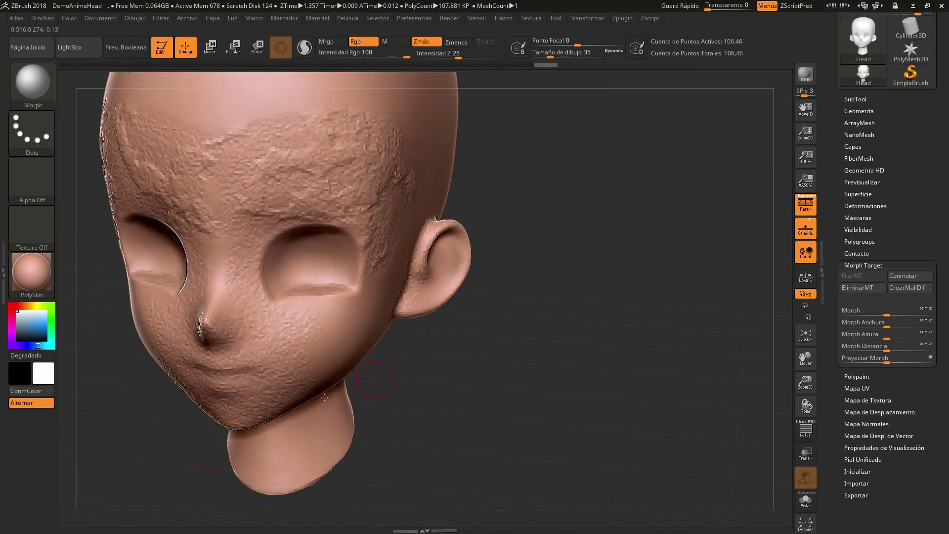
mouse_move(324, 397)
mouse_down()
mouse_move(282, 430)
mouse_move(336, 406)
mouse_up()
mouse_move(238, 435)
mouse_down()
mouse_move(296, 462)
mouse_move(336, 401)
mouse_up()
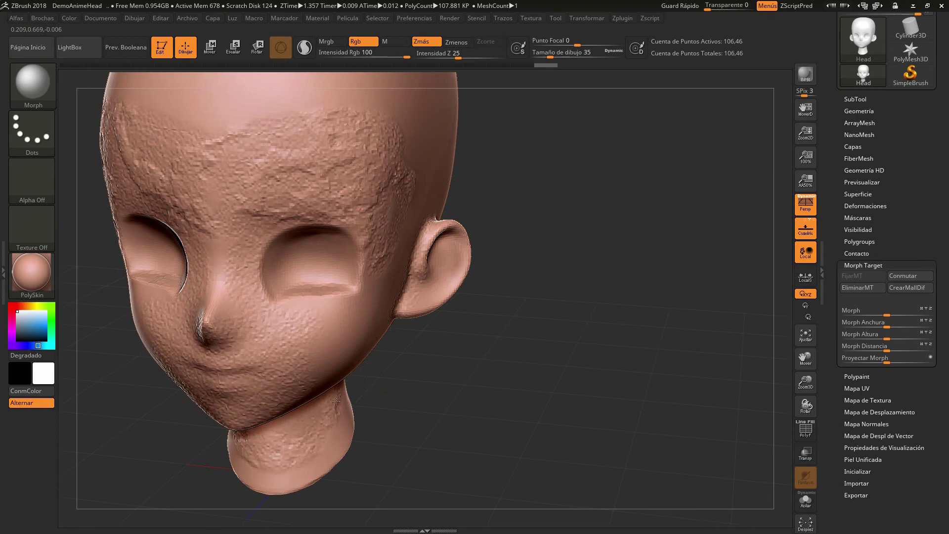
drag(289, 475, 277, 479)
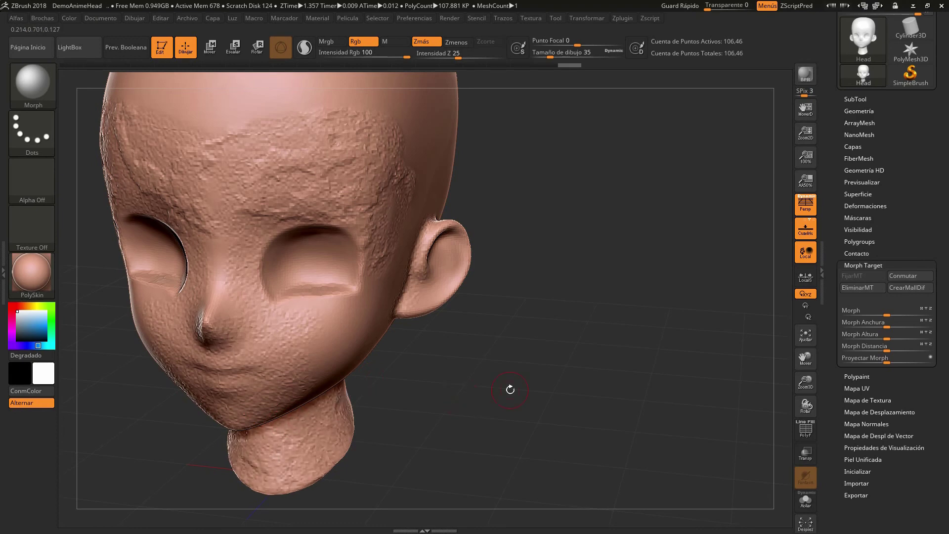
- Restore texture on the back of the neck and the cheek toward the jaw, from a side profile
drag(509, 389, 467, 380)
drag(386, 372, 401, 342)
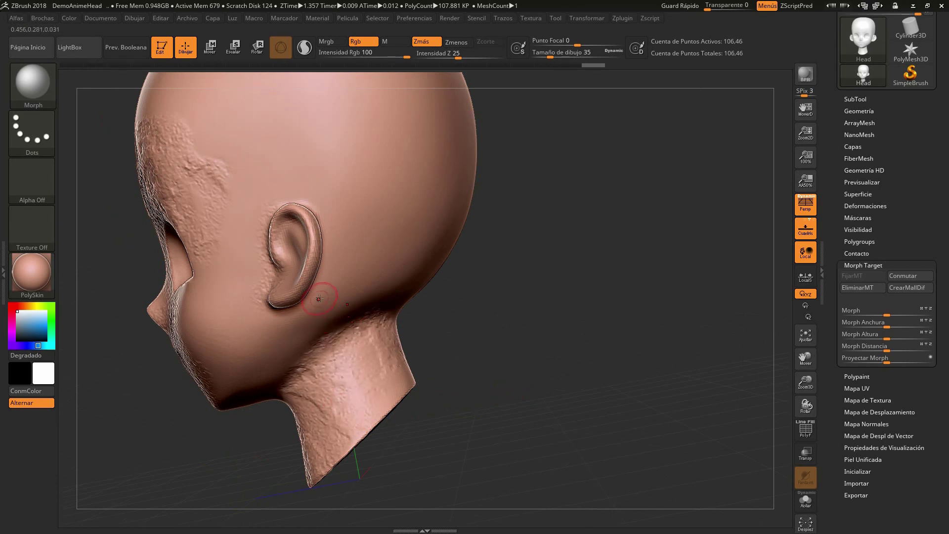
mouse_move(318, 296)
mouse_down()
mouse_move(206, 328)
mouse_move(222, 254)
mouse_up()
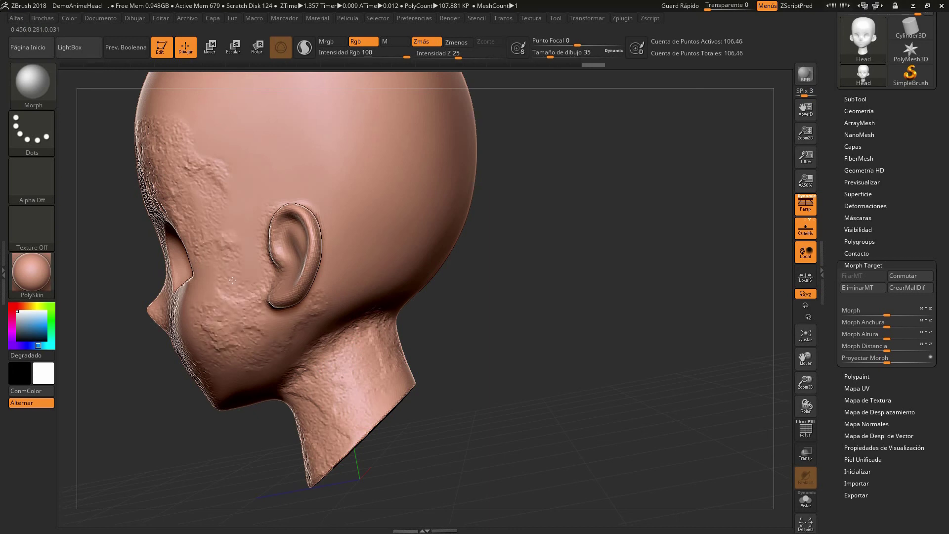
drag(580, 316, 620, 313)
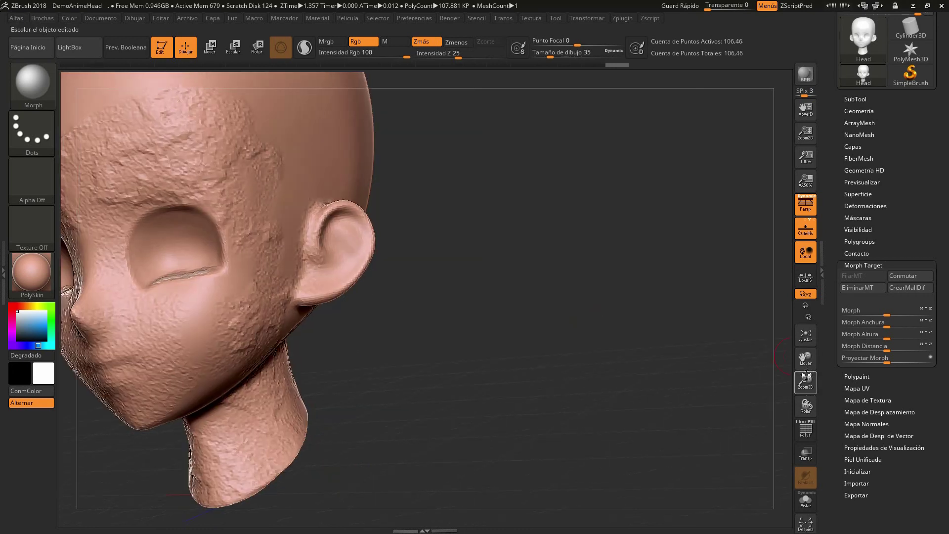
drag(805, 383, 798, 398)
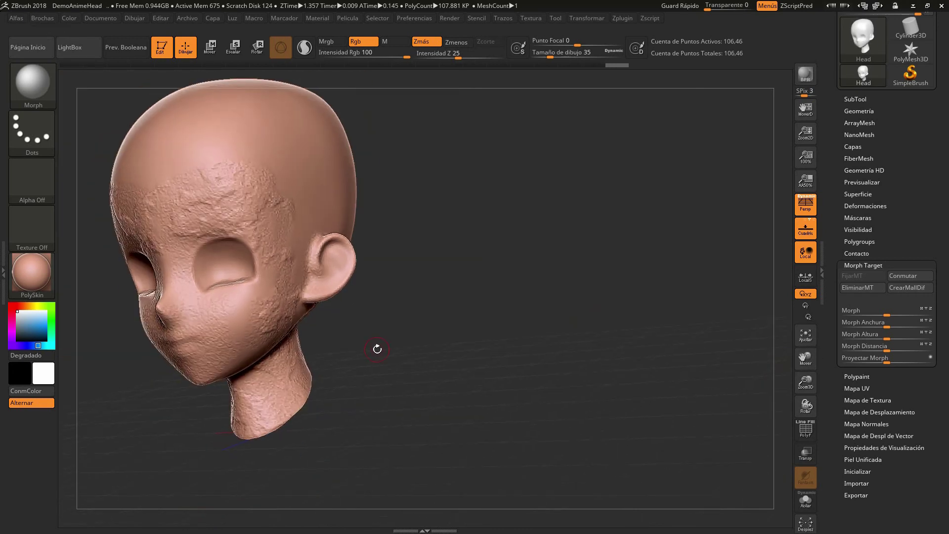
shift+drag(388, 340, 390, 339)
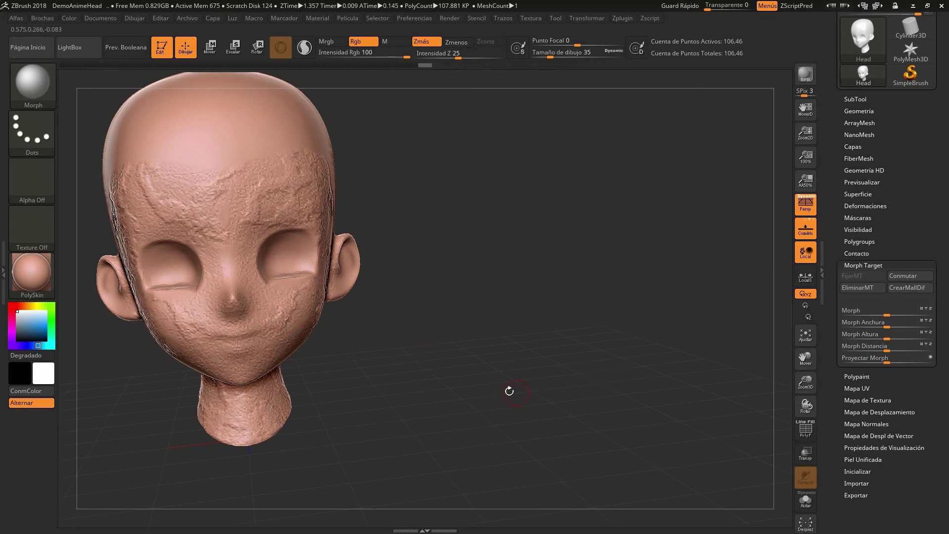
drag(521, 375, 513, 379)
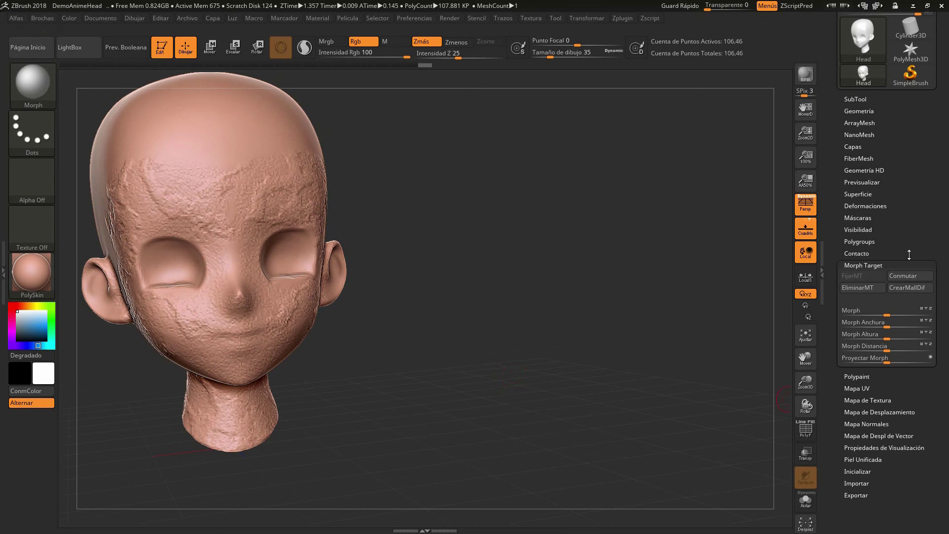
- Delete the stored morph target and glance at the surface noise options
click(859, 265)
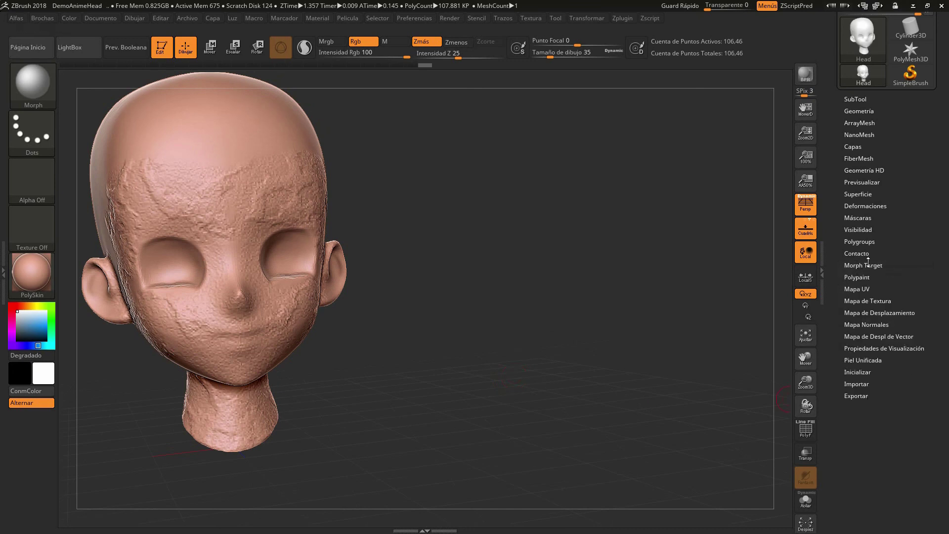
click(865, 265)
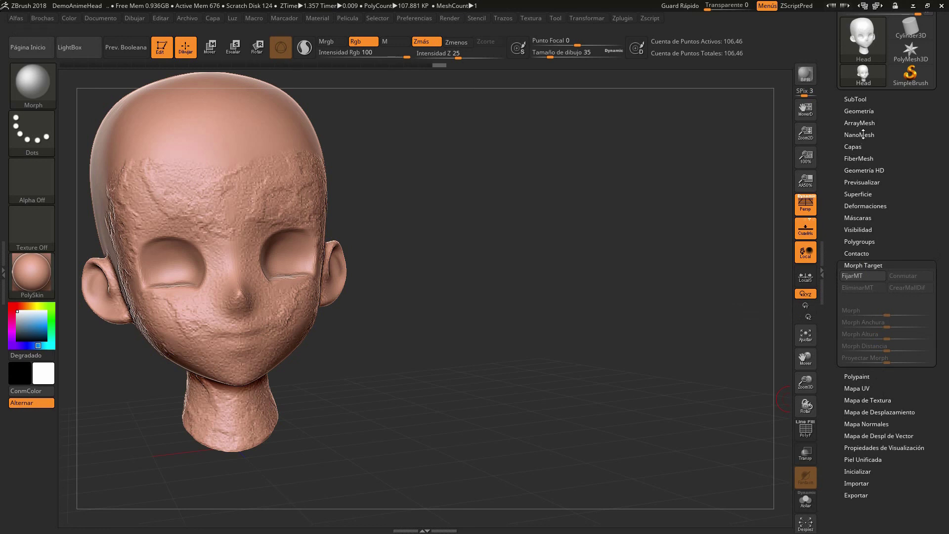
click(863, 193)
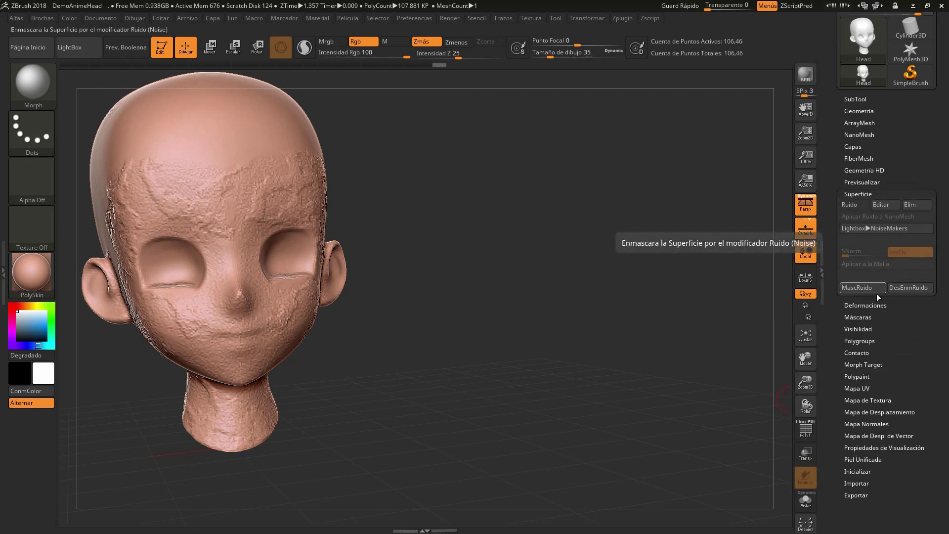
click(850, 194)
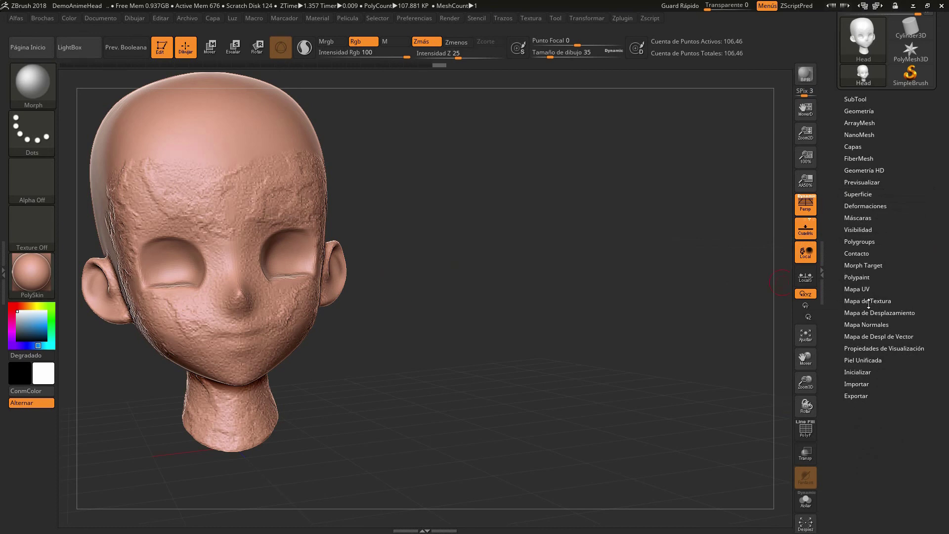
- Apply Mask By Cavity to the head and orbit to inspect the speckled mask
click(863, 218)
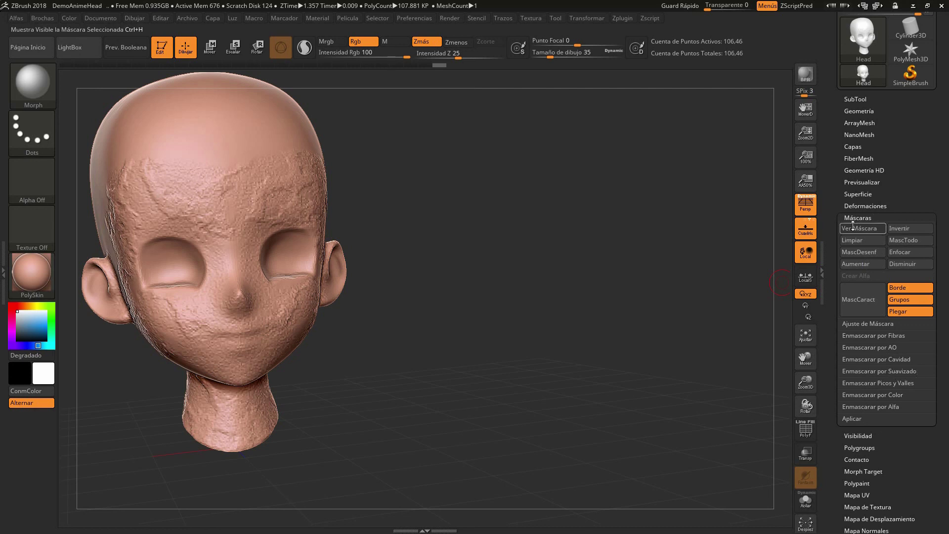
click(895, 359)
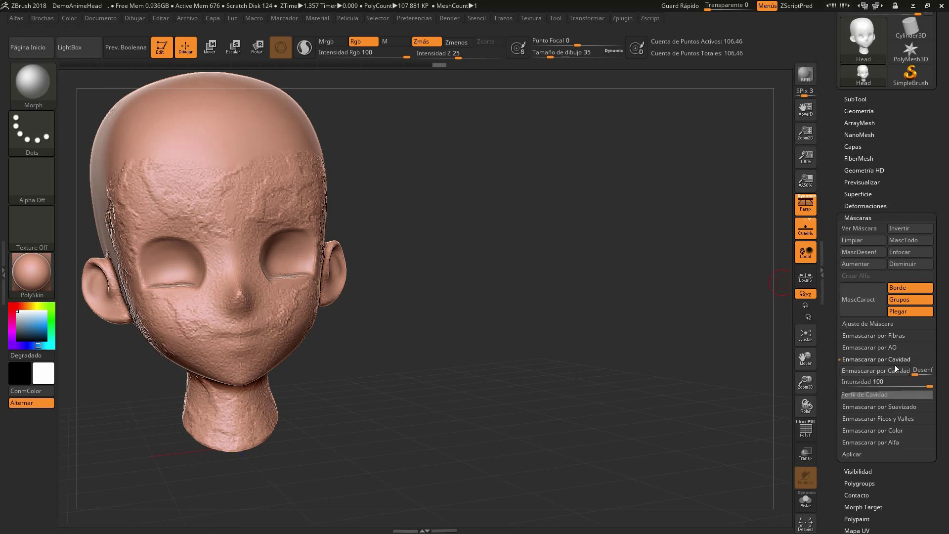
click(870, 370)
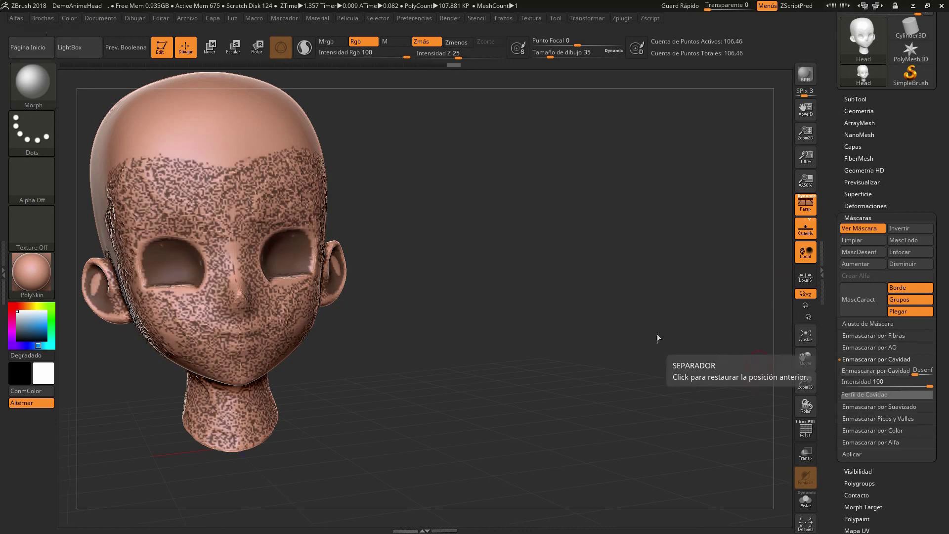
drag(445, 331, 242, 309)
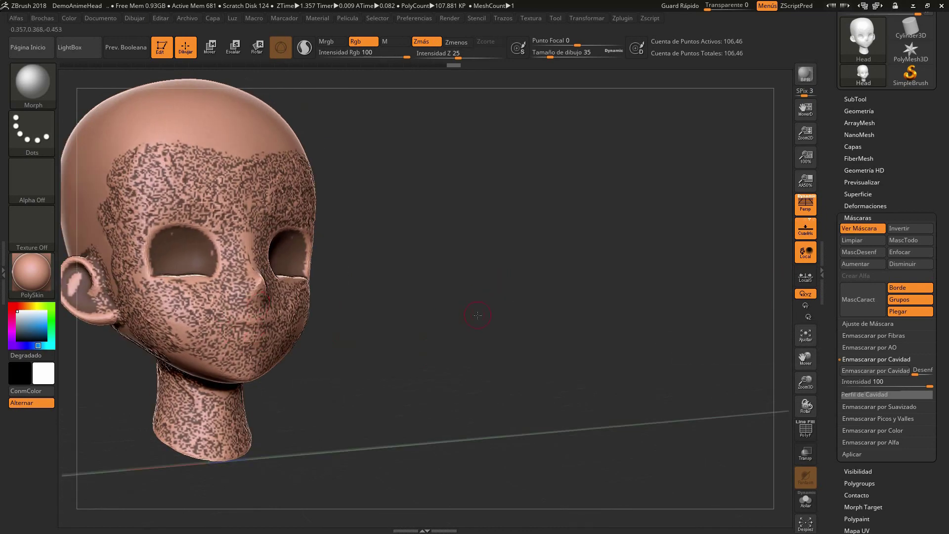
shift+drag(408, 318, 87, 342)
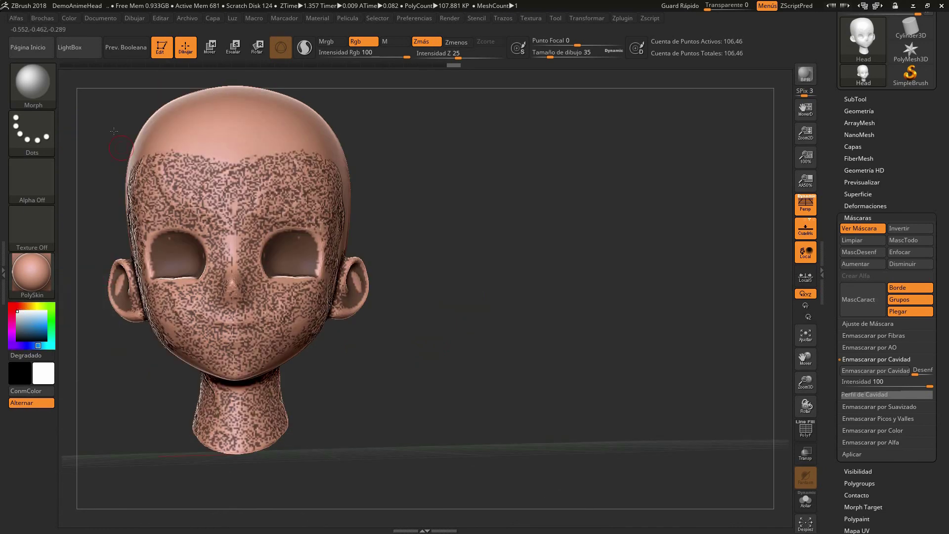
click(44, 86)
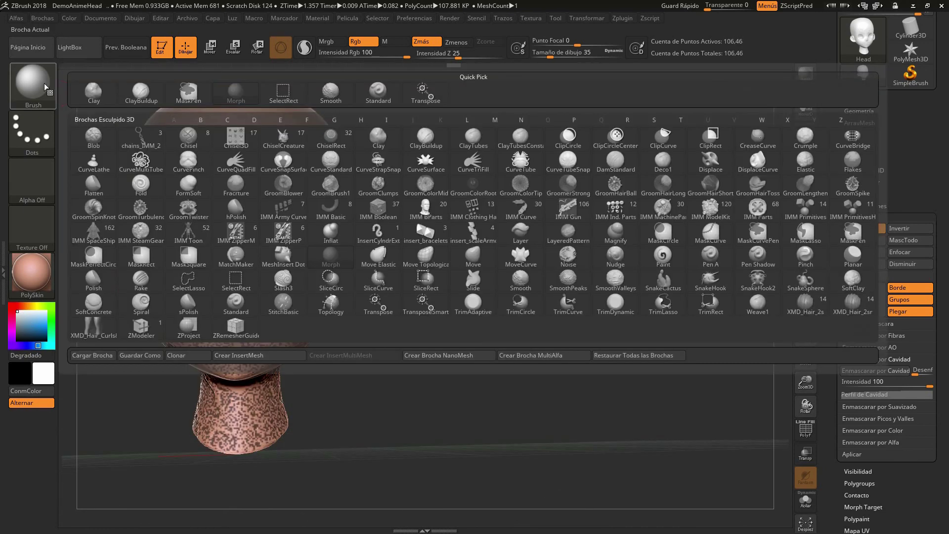
- Choose the Standard brush with a red paint colour and the Color Spray stroke
click(242, 304)
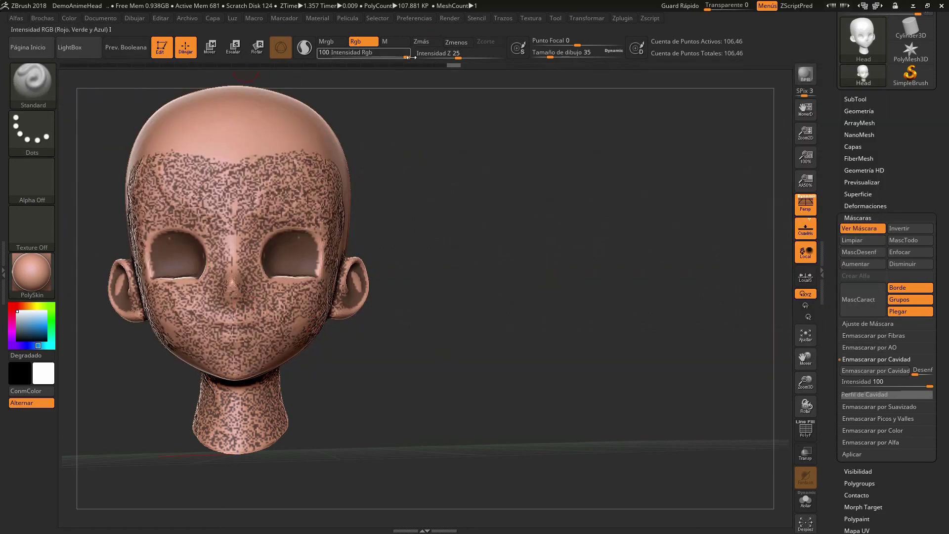
click(12, 307)
click(46, 326)
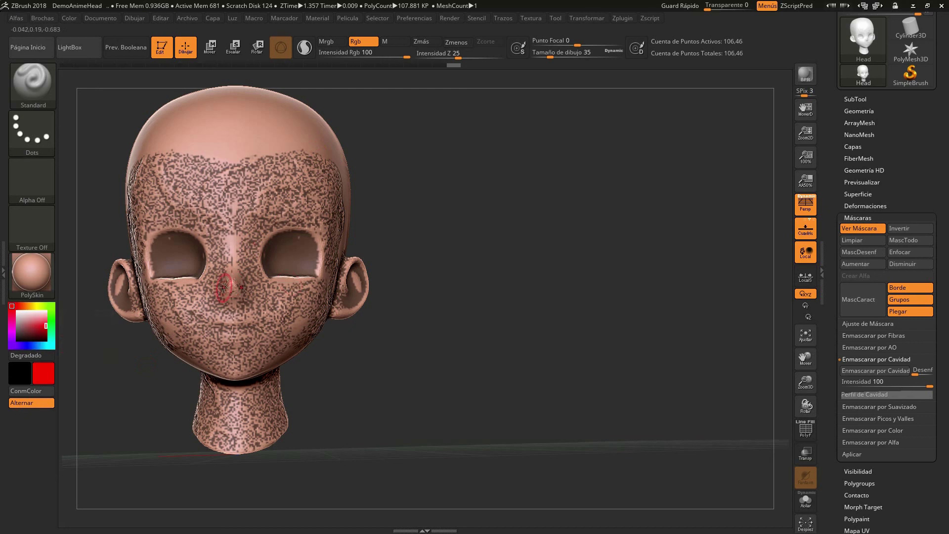
click(34, 127)
click(234, 140)
text(61)
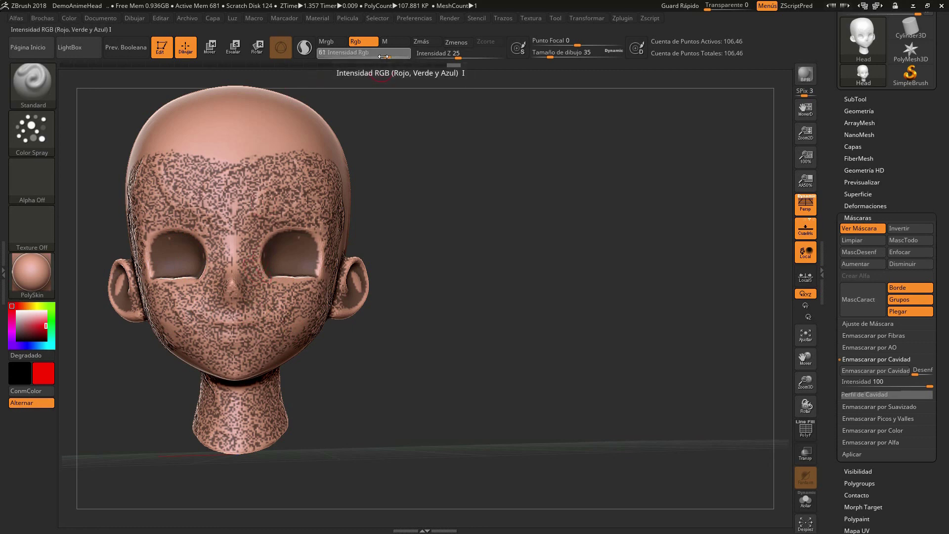
- Lower RGB intensity and spray red on the nose, cheeks, lips, jawline and above the eyes
drag(406, 58, 361, 58)
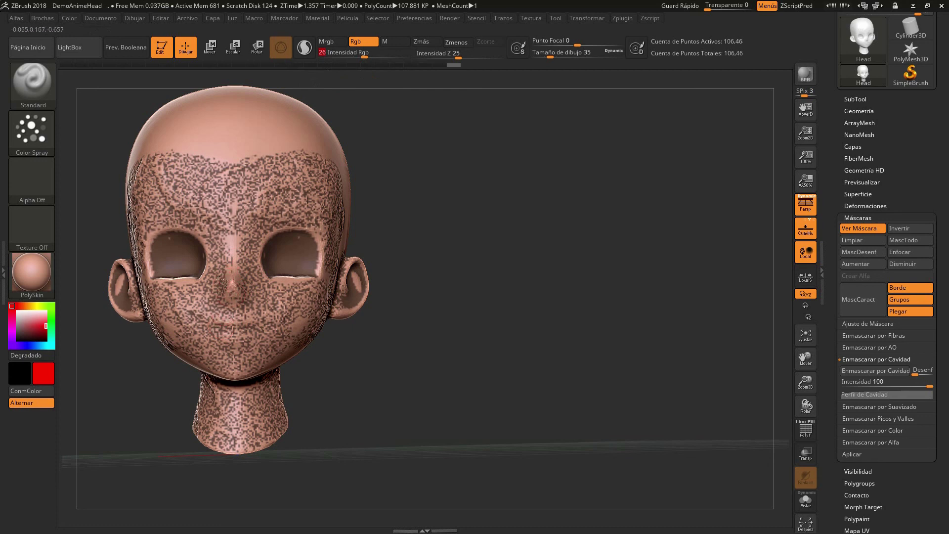
drag(224, 281, 243, 272)
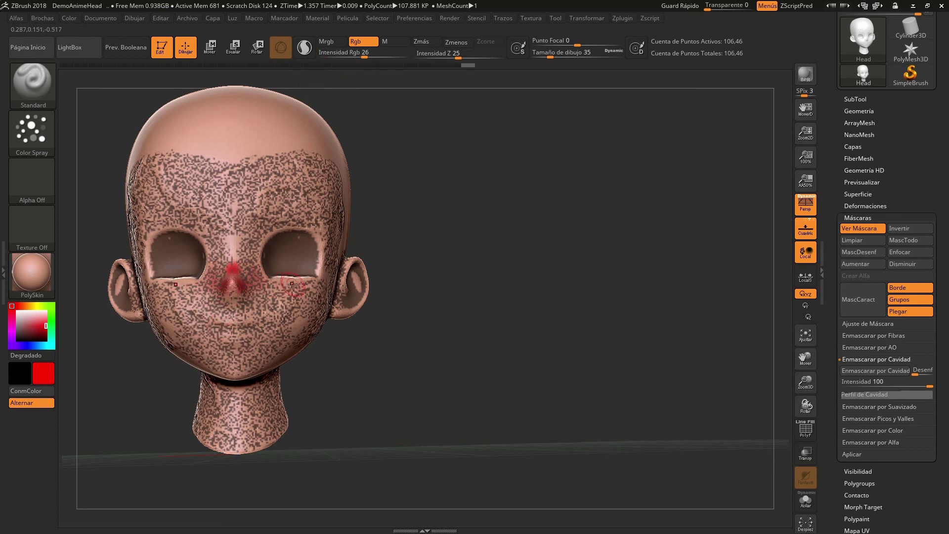
mouse_move(280, 285)
mouse_down()
mouse_move(319, 296)
mouse_move(362, 259)
mouse_move(352, 321)
mouse_up()
drag(220, 320, 260, 343)
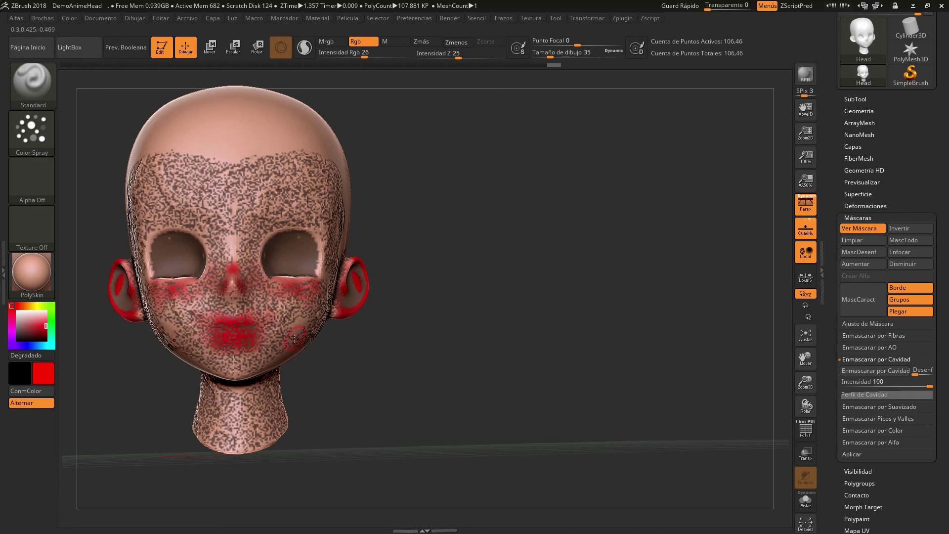
drag(194, 361, 235, 380)
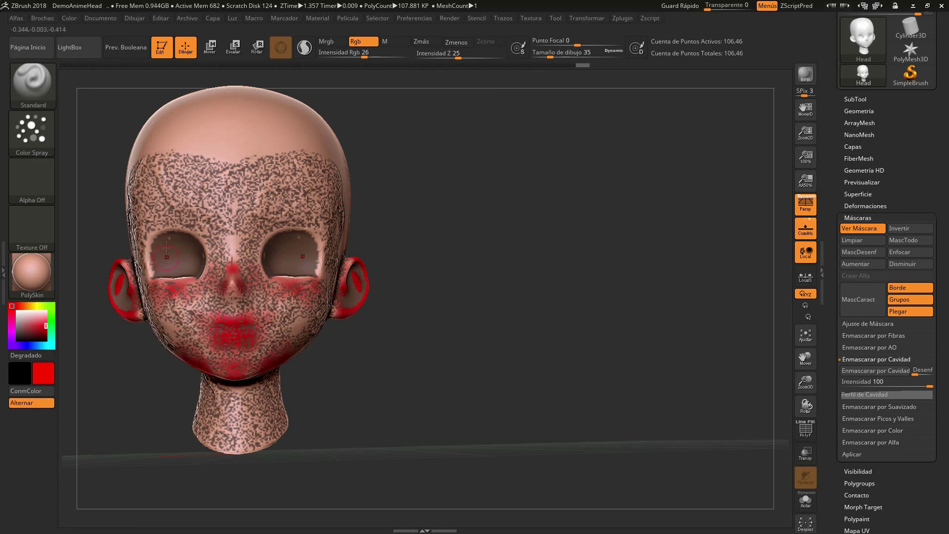
mouse_move(203, 222)
mouse_down()
mouse_move(170, 212)
mouse_move(146, 225)
mouse_up()
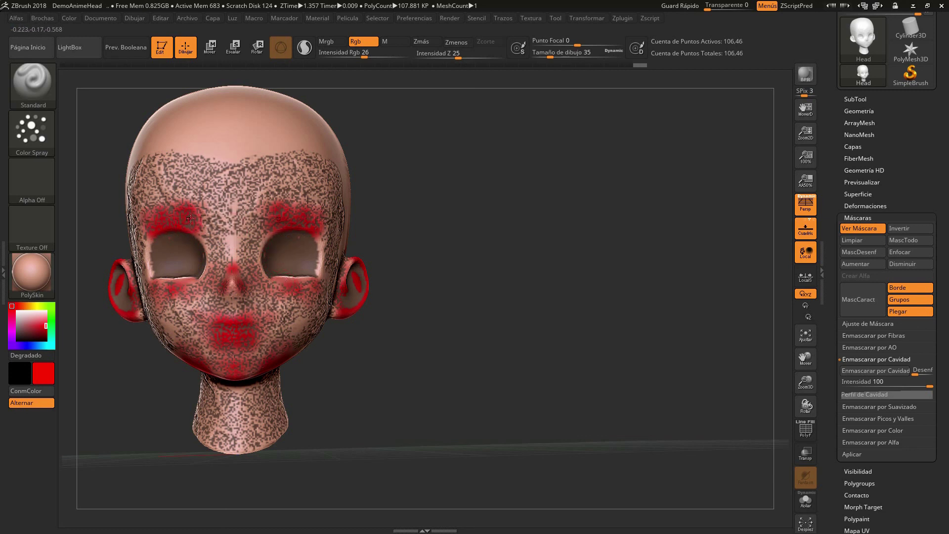
- Smooth the red on brows, lips, ear, nose, mouth and jaw, then invert the mask
key(shift)
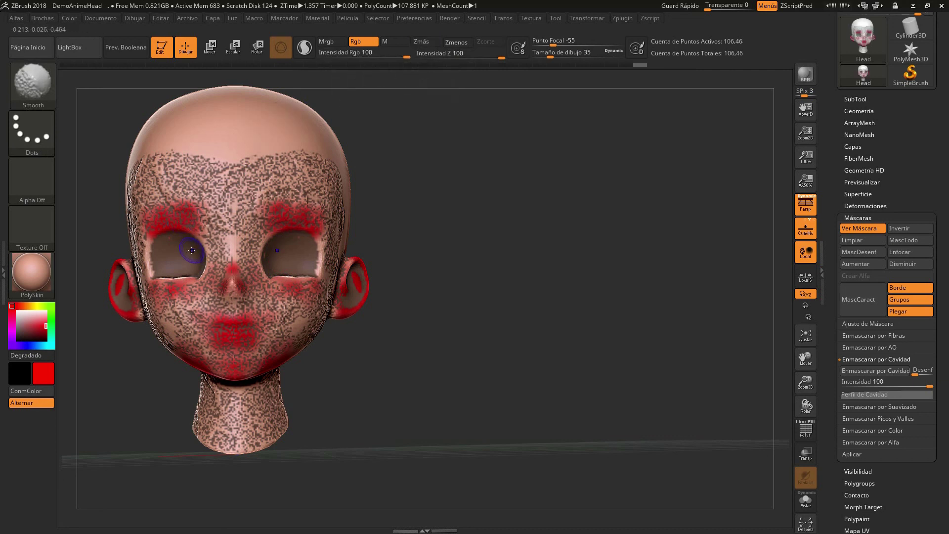
mouse_move(187, 224)
shift+mouse_down()
mouse_move(183, 213)
mouse_move(150, 226)
mouse_move(302, 217)
mouse_move(236, 270)
shift+mouse_up()
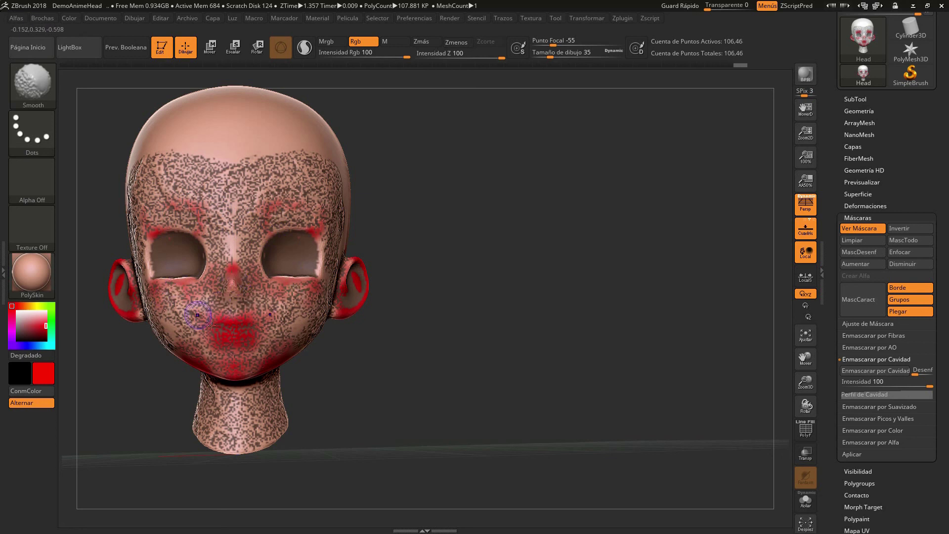
mouse_move(218, 306)
shift+mouse_down()
mouse_move(234, 340)
mouse_move(218, 346)
mouse_move(286, 353)
mouse_move(360, 284)
mouse_move(325, 297)
shift+mouse_up()
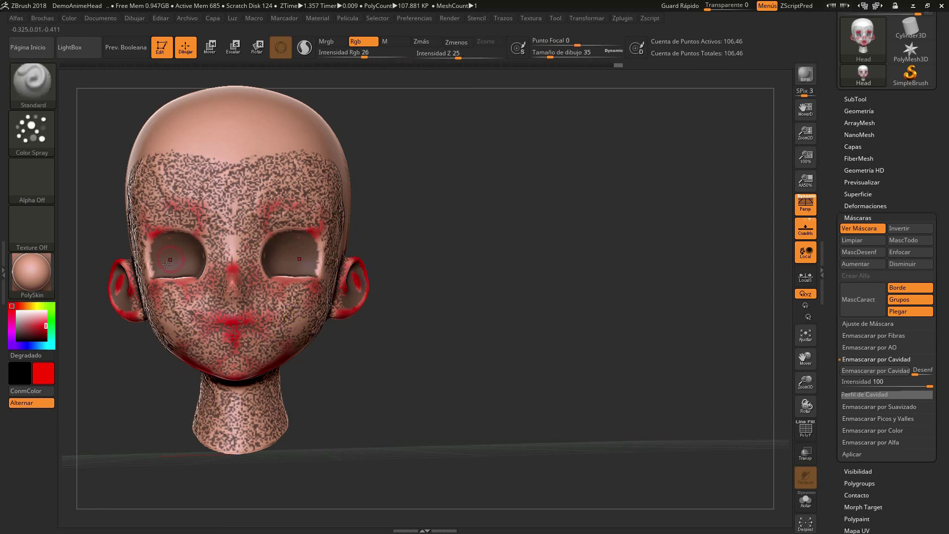
mouse_move(121, 303)
shift+mouse_down()
mouse_move(136, 316)
mouse_move(121, 308)
shift+mouse_up()
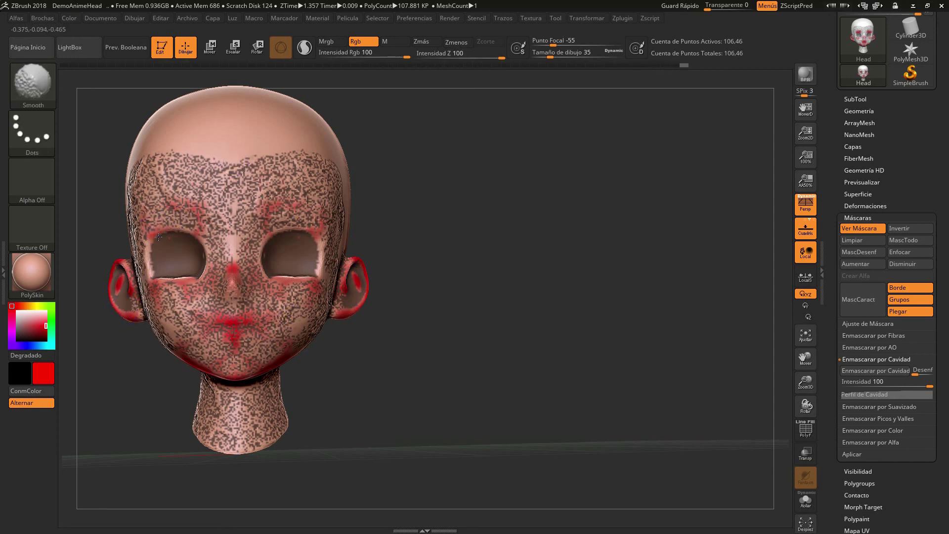
shift+drag(250, 276, 232, 271)
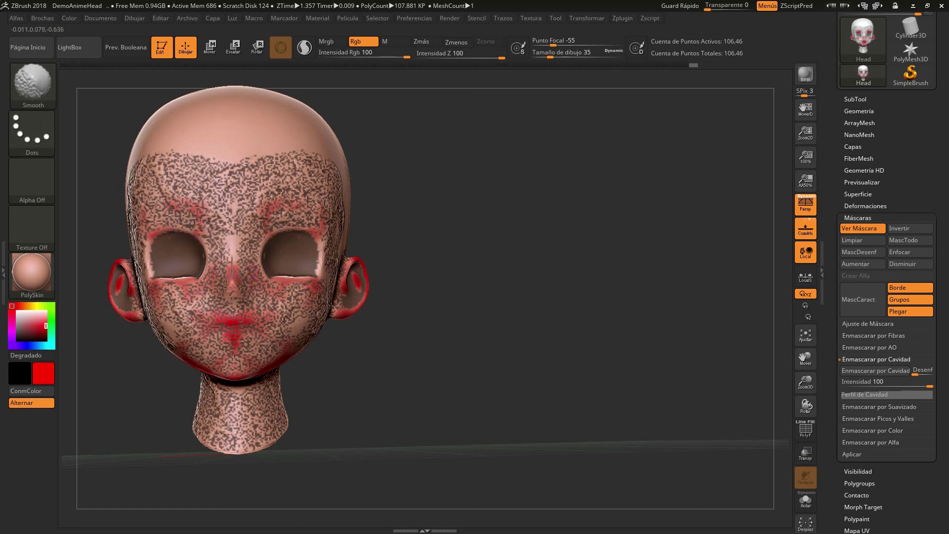
shift+drag(225, 323, 262, 321)
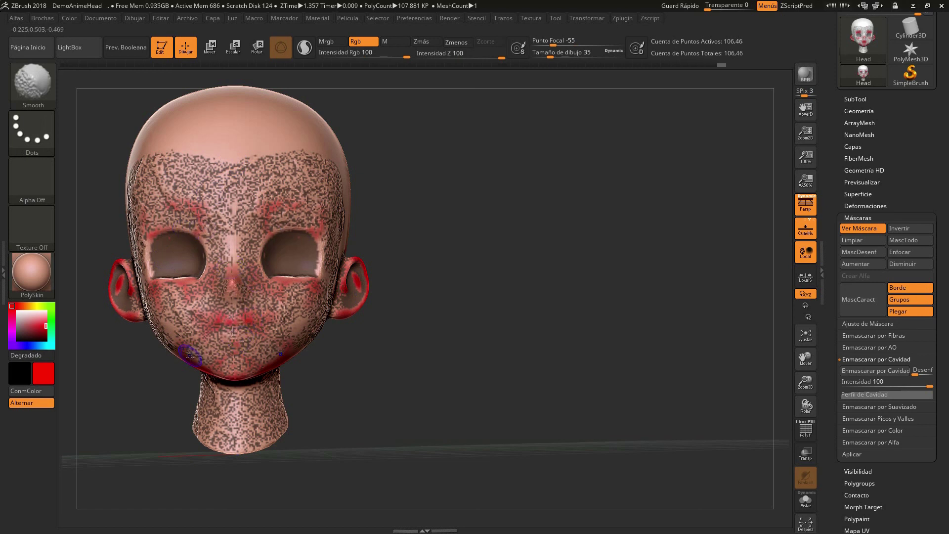
mouse_move(190, 356)
shift+mouse_down()
mouse_move(222, 368)
mouse_move(292, 357)
shift+mouse_up()
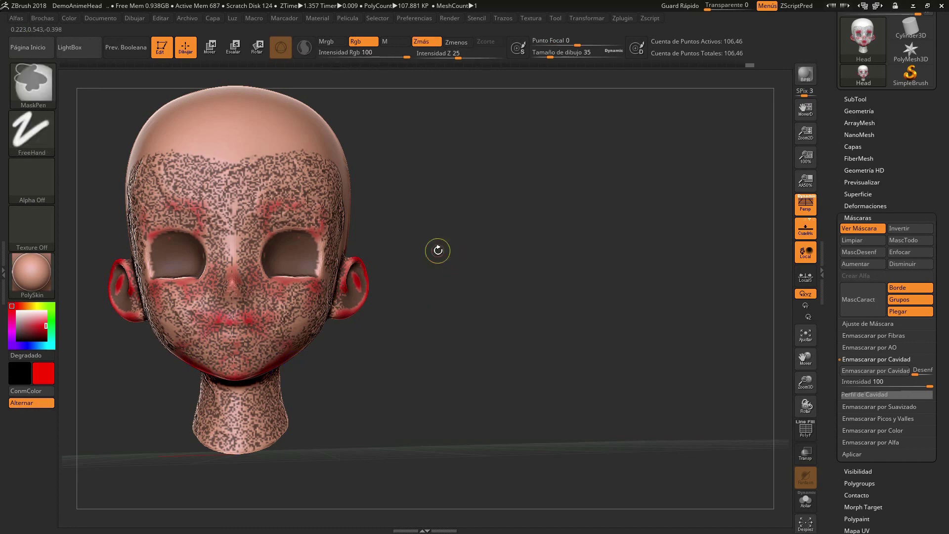
ctrl+click(438, 251)
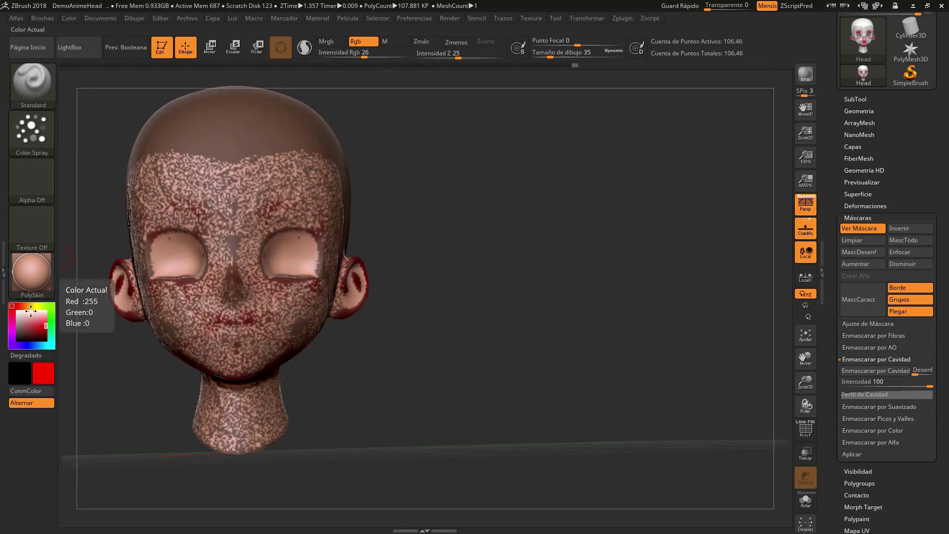
- Spray deep red on the cheeks beside the nose and along the ear's inner edge
click(35, 324)
drag(36, 324, 35, 331)
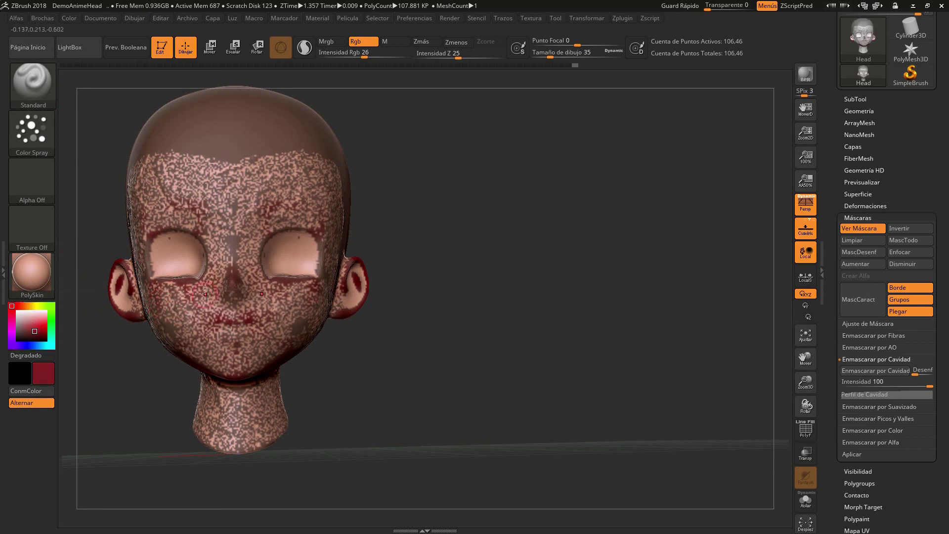
mouse_move(210, 257)
mouse_down()
mouse_move(213, 277)
mouse_move(283, 292)
mouse_move(308, 315)
mouse_up()
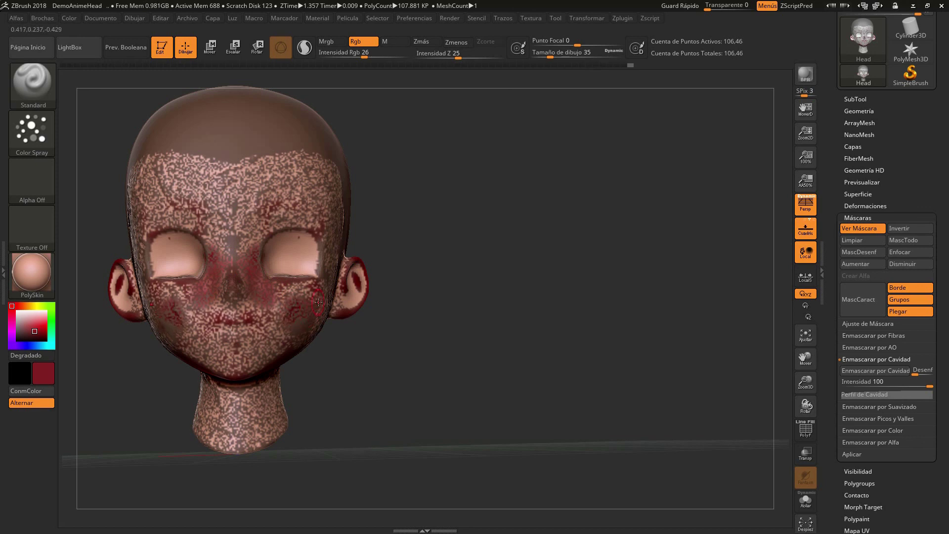
mouse_move(341, 258)
mouse_down()
mouse_move(349, 286)
mouse_move(363, 291)
mouse_move(355, 312)
mouse_up()
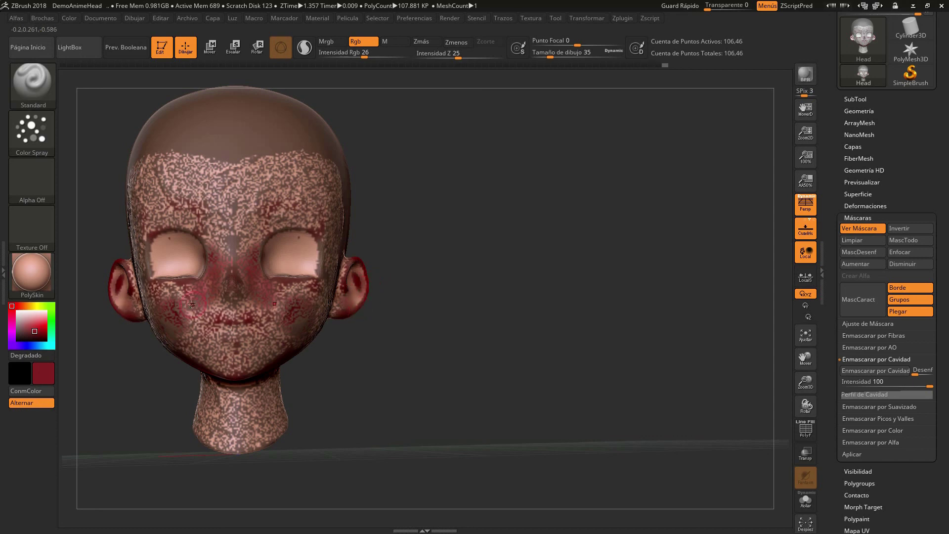
- Smooth the dark red paint on both cheeks and between the eyes
key(shift)
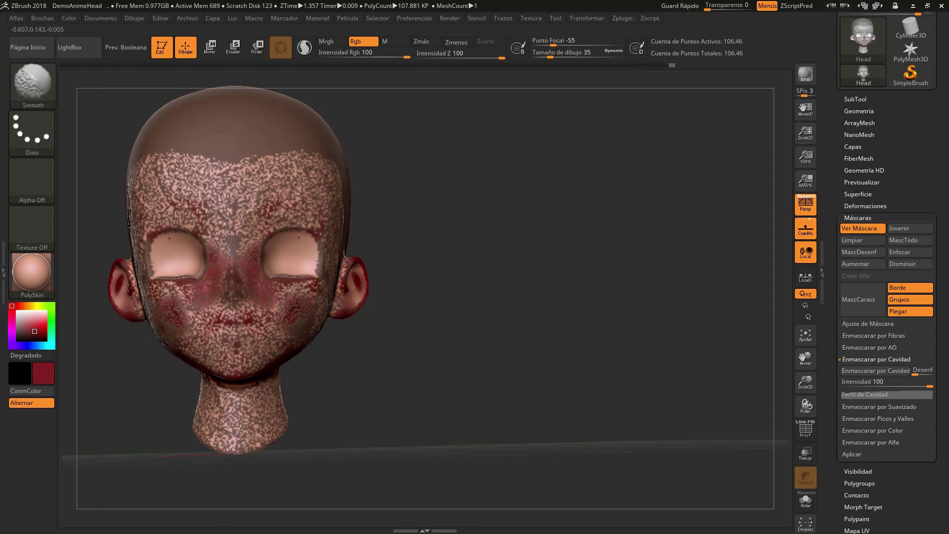
drag(275, 312, 289, 326)
mouse_move(201, 303)
mouse_down()
mouse_move(213, 265)
mouse_move(262, 274)
mouse_up()
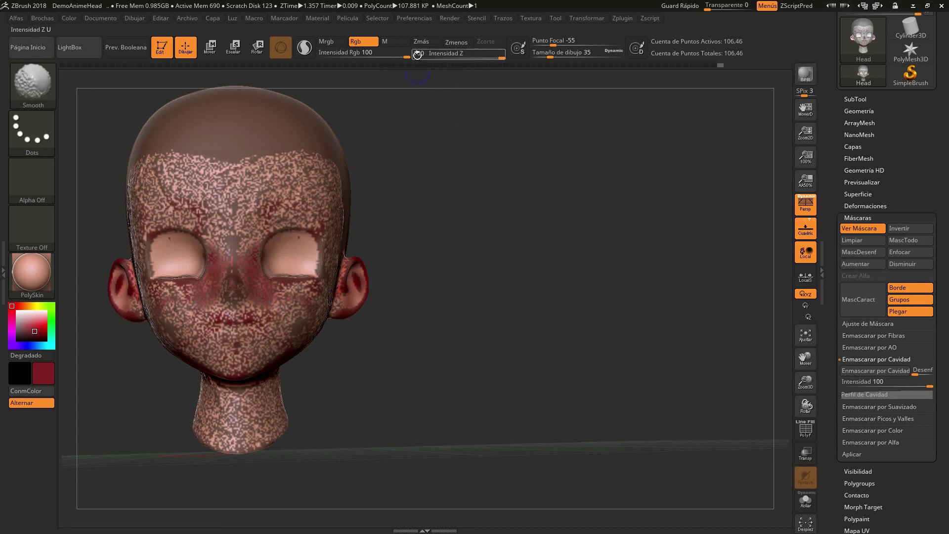
key(shift)
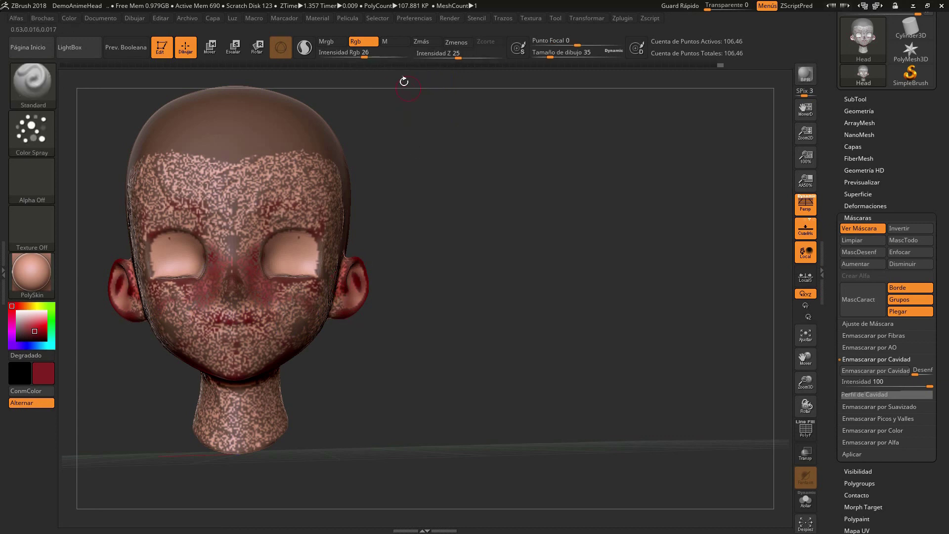
key(shift)
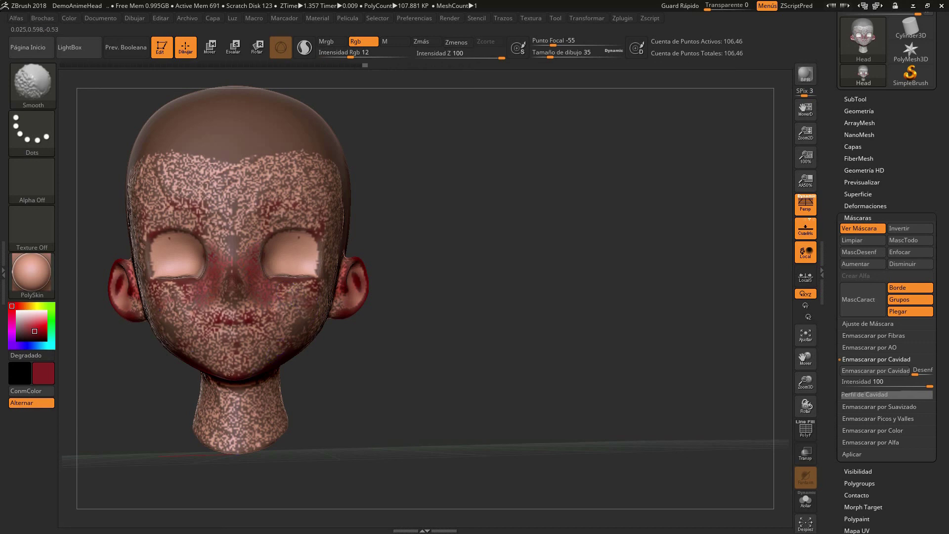
key(shift)
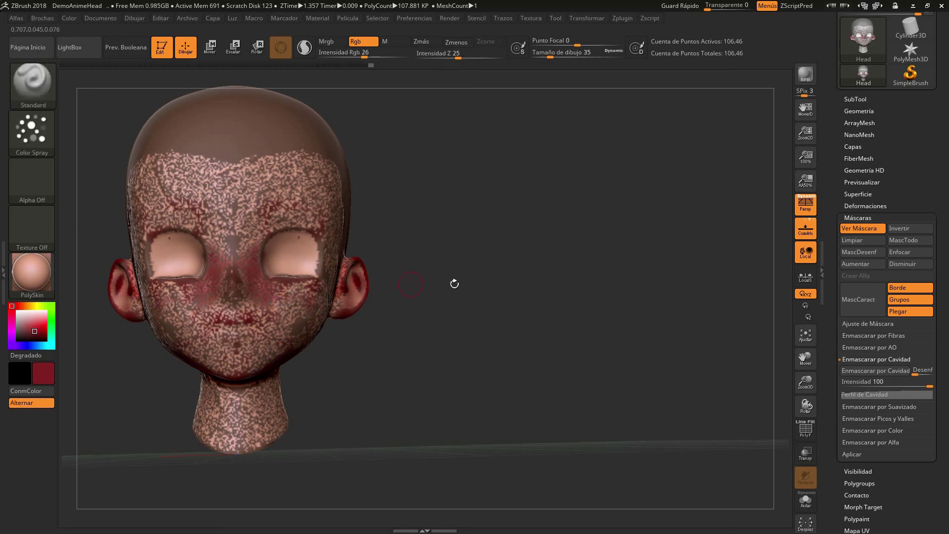
key(shift)
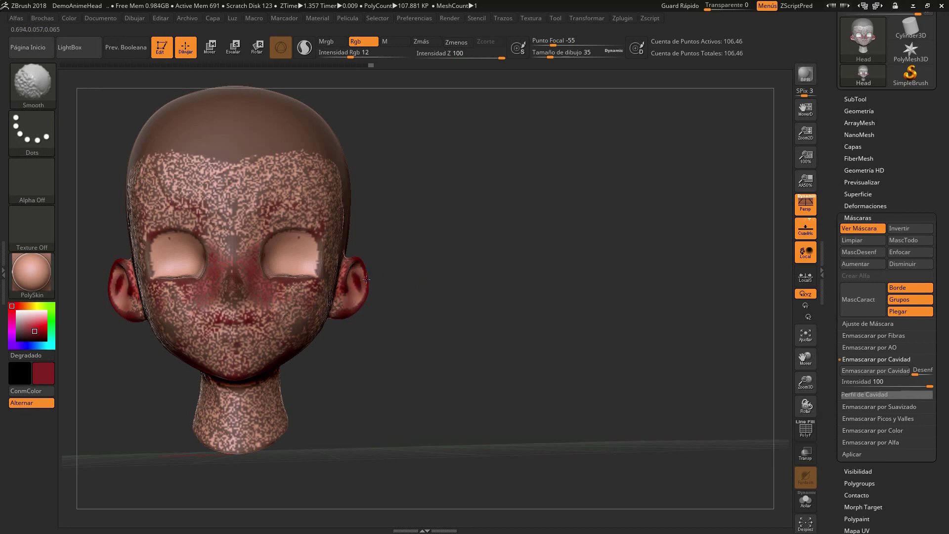
key(ctrl)
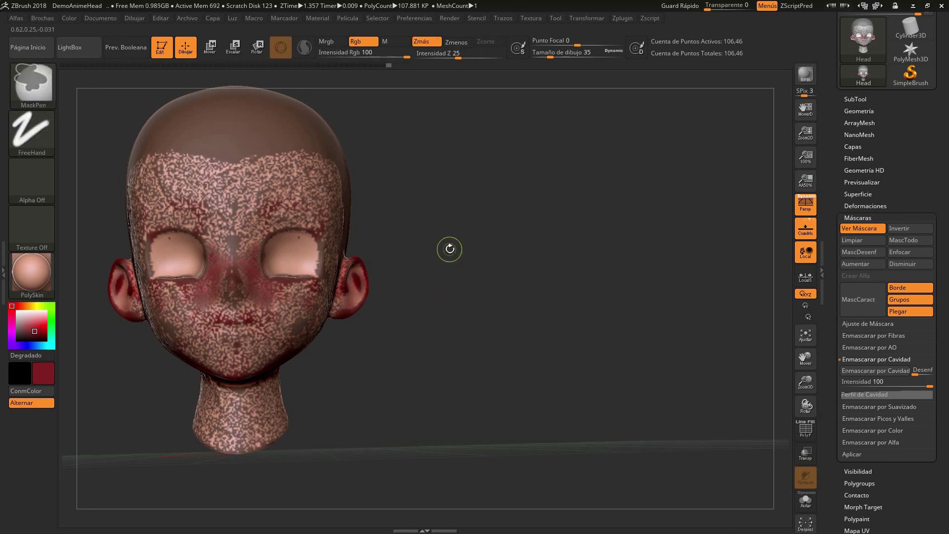
- Clear the mask and orbit the head to check the red paint from side and front
ctrl+drag(449, 249, 471, 280)
mouse_move(373, 383)
mouse_down()
mouse_move(140, 417)
mouse_move(375, 370)
mouse_move(377, 303)
mouse_up()
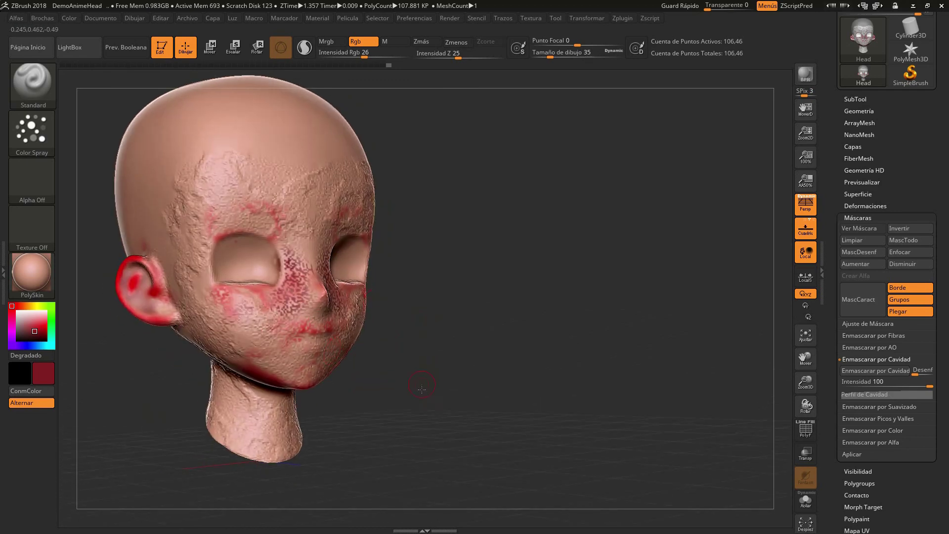
shift+drag(422, 389, 406, 395)
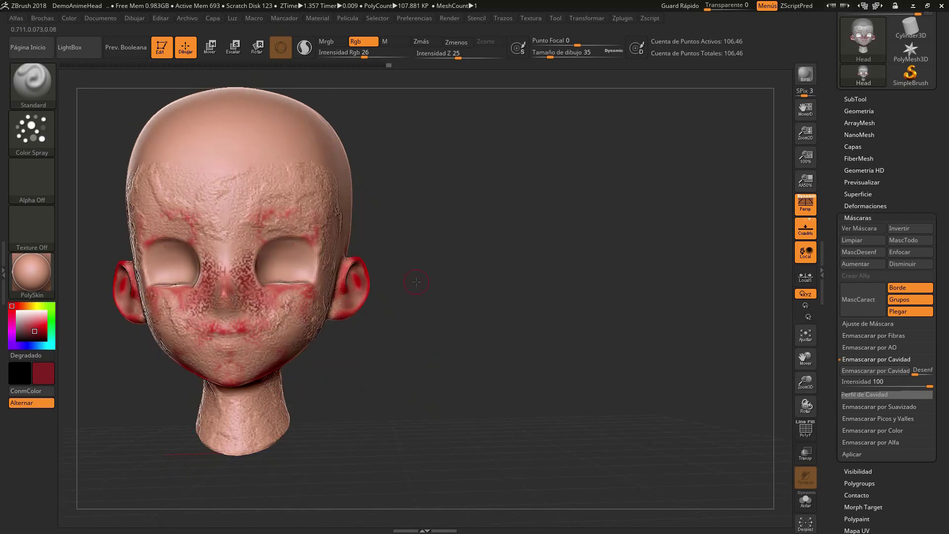
drag(389, 377, 379, 380)
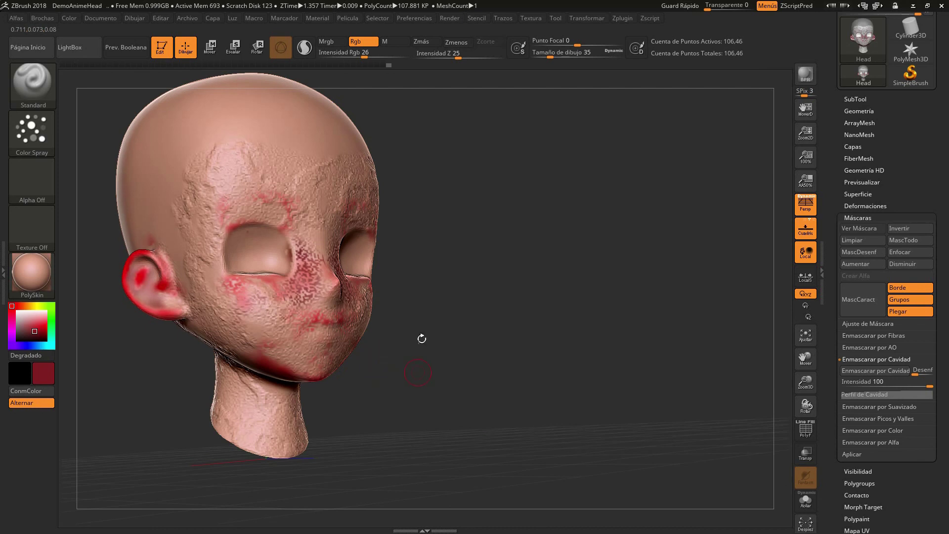
drag(421, 338, 421, 336)
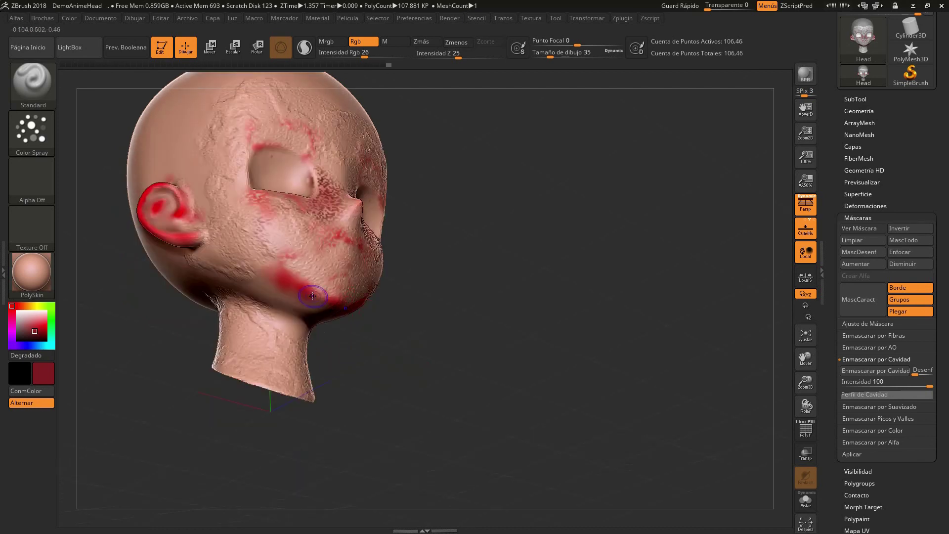
- Orbit and reposition the head to review the polypaint from left and three-quarter views
key(shift)
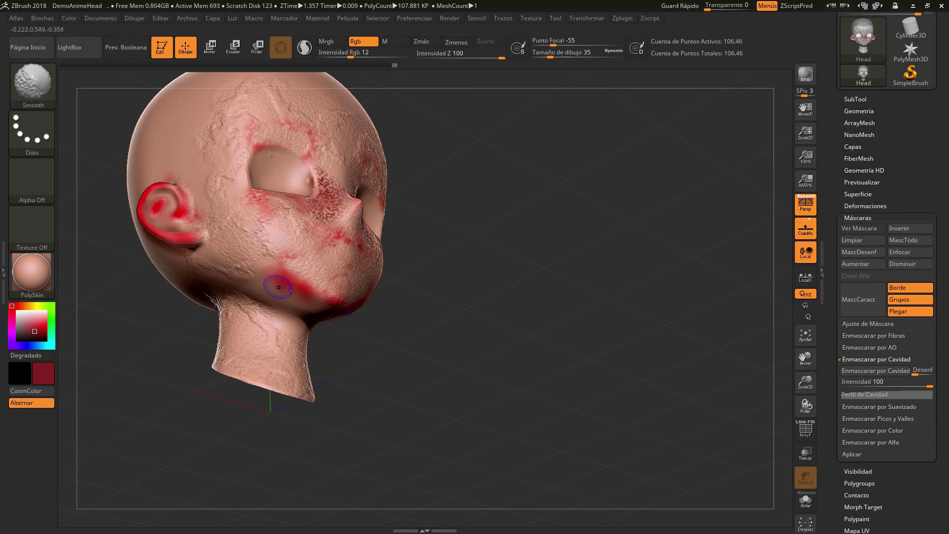
key(shift)
mouse_move(502, 309)
mouse_down()
mouse_move(528, 324)
mouse_move(489, 180)
mouse_move(500, 209)
mouse_up()
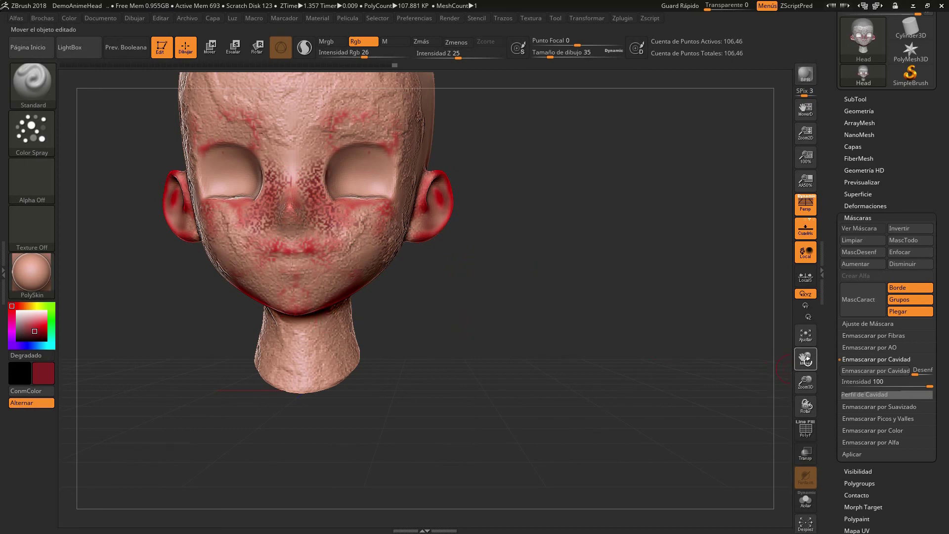
drag(805, 359, 819, 415)
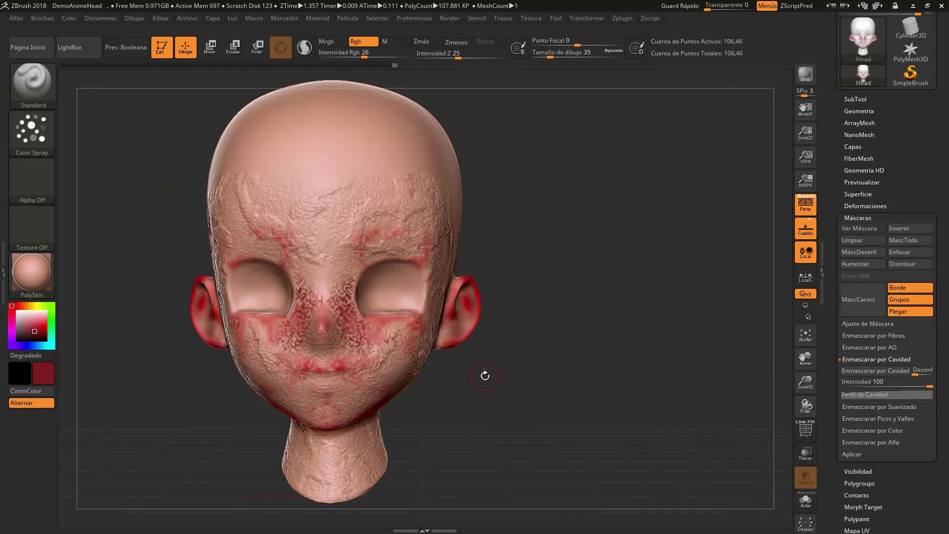
drag(499, 381, 501, 380)
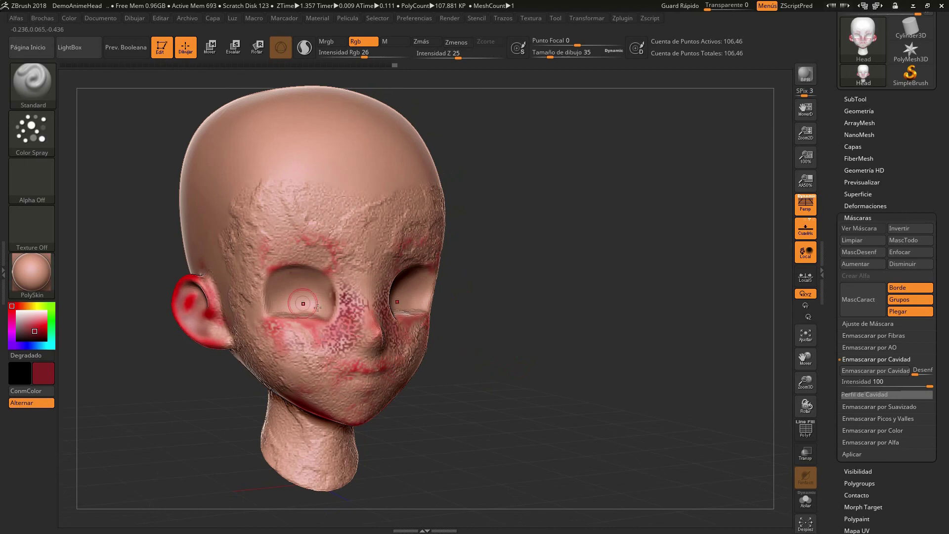